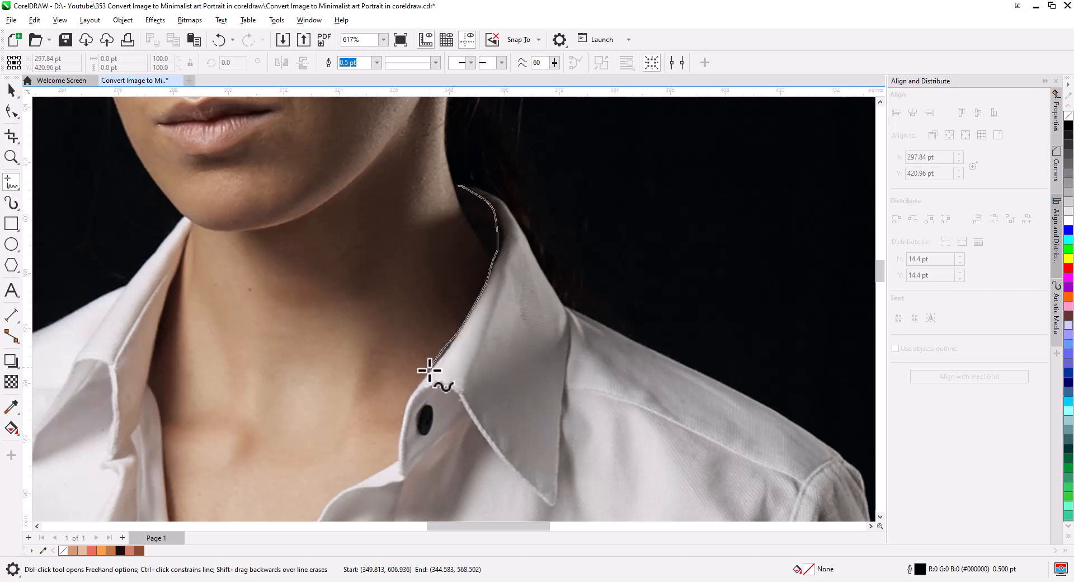
# - Trace a freehand outline along the collar's inner edge and down the shirt's open front edge beside the skin
pyautogui.moveTo(396, 451); pyautogui.dragTo(375, 474)
pyautogui.moveTo(380, 476)
pyautogui.mouseDown()
pyautogui.moveTo(479, 441)
pyautogui.moveTo(485, 142)
pyautogui.moveTo(440, 165)
pyautogui.mouseUp()
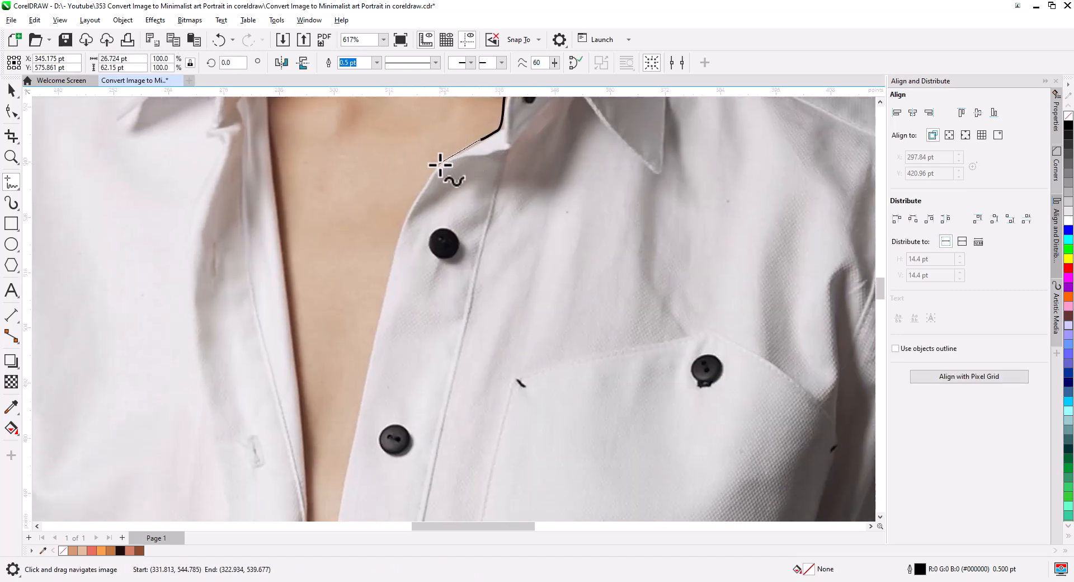
pyautogui.moveTo(375, 342); pyautogui.dragTo(485, 151)
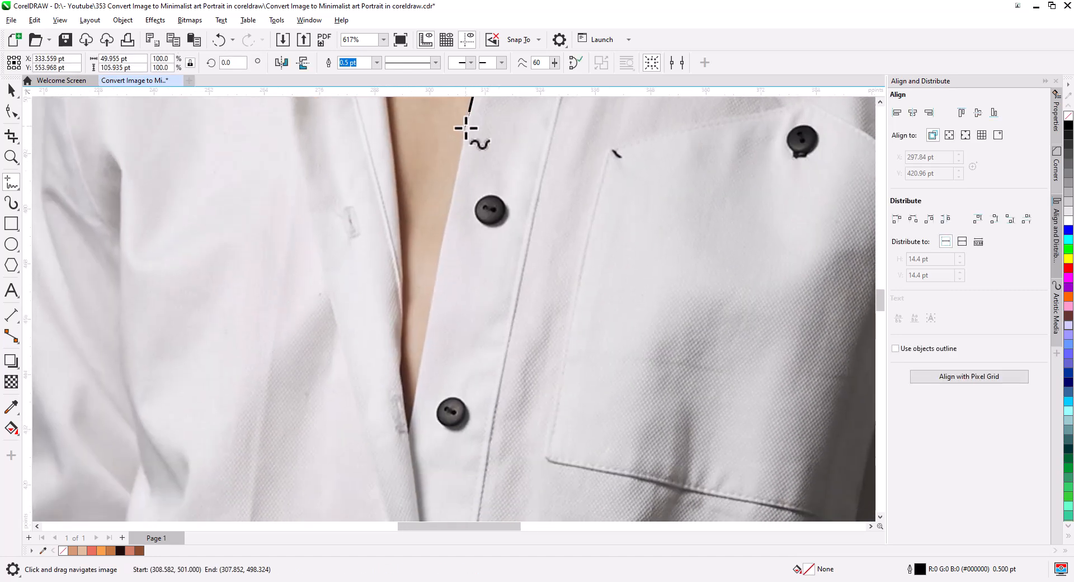
pyautogui.moveTo(424, 353); pyautogui.dragTo(420, 363)
# - Continue the freehand outline down the shirt's front edge to the lower button, undoing misdrawn segments
pyautogui.moveTo(434, 377)
pyautogui.mouseDown()
pyautogui.moveTo(403, 187)
pyautogui.moveTo(383, 190)
pyautogui.moveTo(379, 240)
pyautogui.mouseUp()
pyautogui.hotkey('ctrl', 'z')
pyautogui.moveTo(389, 172); pyautogui.dragTo(388, 182)
pyautogui.scroll(-3, 335, 221)
pyautogui.moveTo(377, 244)
pyautogui.mouseDown()
pyautogui.moveTo(341, 357)
pyautogui.moveTo(345, 423)
pyautogui.moveTo(365, 169)
pyautogui.moveTo(340, 291)
pyautogui.moveTo(360, 358)
pyautogui.mouseUp()
pyautogui.hotkey('ctrl', 'z')
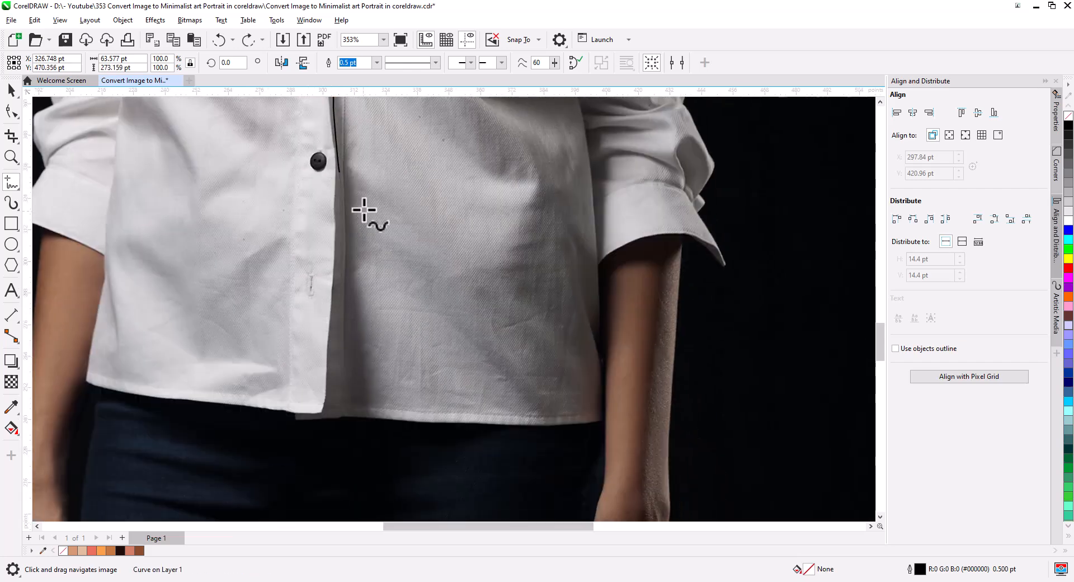
# - Trace the lower front edge, the hem, the shirt's side and the rolled sleeve cuff in one freehand line
pyautogui.moveTo(339, 171); pyautogui.dragTo(328, 370)
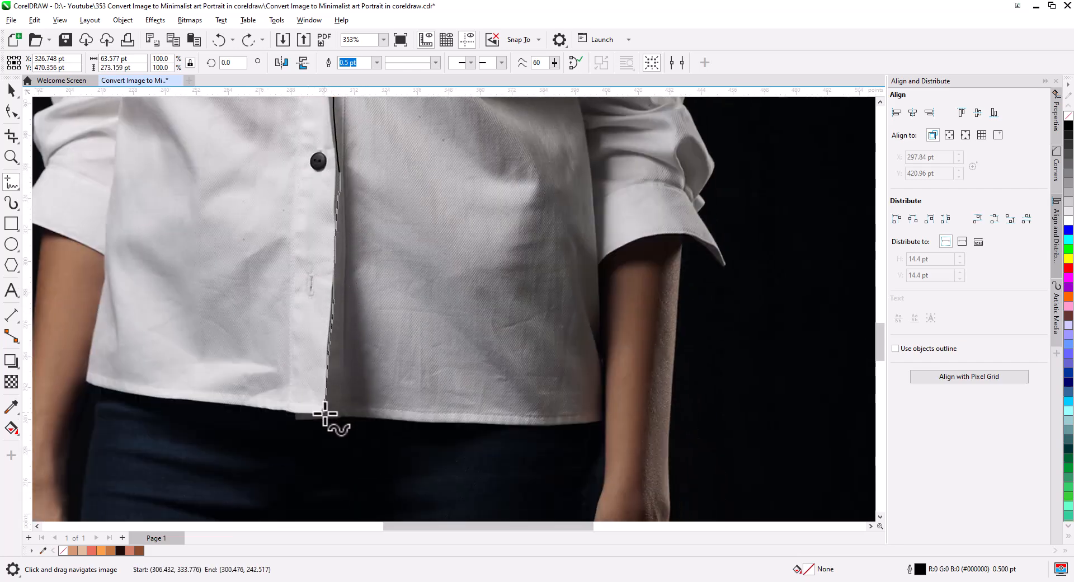
pyautogui.moveTo(324, 413); pyautogui.dragTo(594, 410)
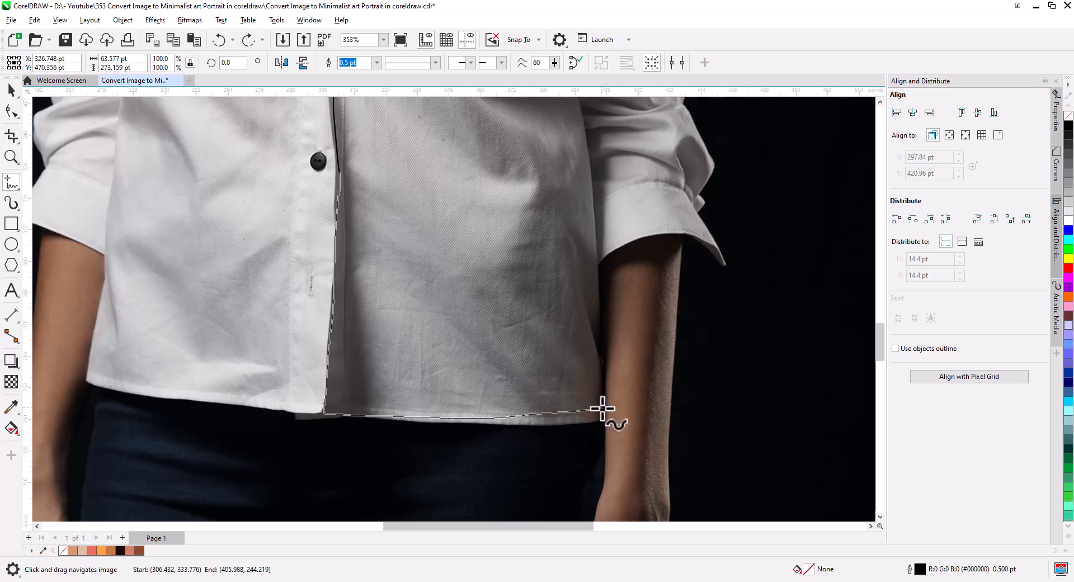
pyautogui.moveTo(602, 341); pyautogui.dragTo(603, 262)
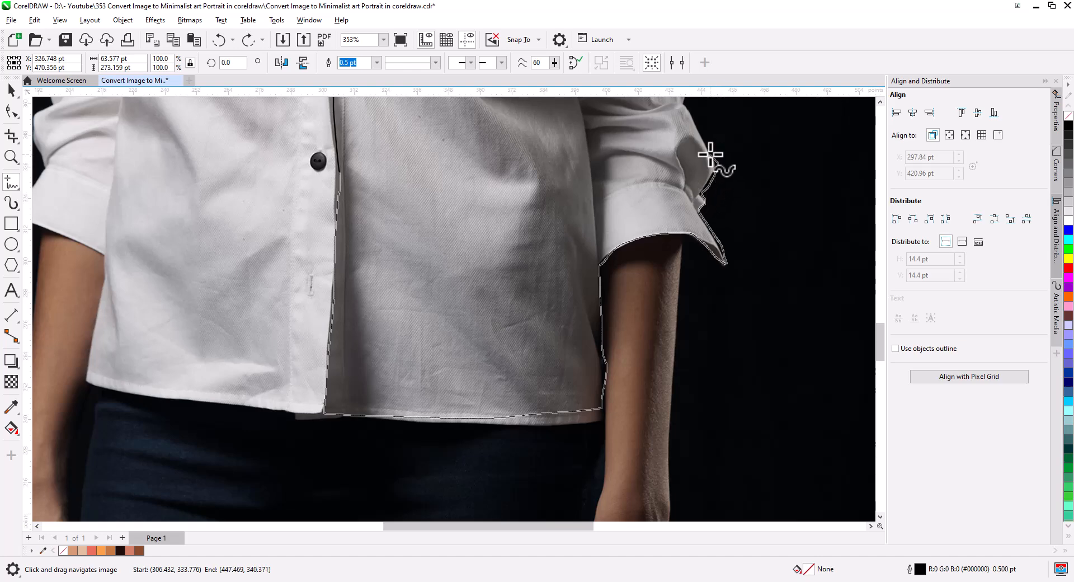
# - Trace the outer sleeve and shoulder up to the collar's top, closing the outline of the shirt's right half
pyautogui.scroll(4, 710, 156)
pyautogui.moveTo(576, 361)
pyautogui.mouseDown()
pyautogui.moveTo(551, 293)
pyautogui.moveTo(594, 160)
pyautogui.moveTo(583, 151)
pyautogui.moveTo(418, 449)
pyautogui.moveTo(438, 429)
pyautogui.moveTo(493, 295)
pyautogui.moveTo(447, 120)
pyautogui.mouseUp()
pyautogui.moveTo(448, 120); pyautogui.dragTo(549, 576)
pyautogui.moveTo(520, 511)
pyautogui.mouseDown()
pyautogui.moveTo(491, 397)
pyautogui.moveTo(490, 155)
pyautogui.mouseUp()
pyautogui.moveTo(515, 227); pyautogui.dragTo(524, 271)
pyautogui.scroll(-2, 525, 271)
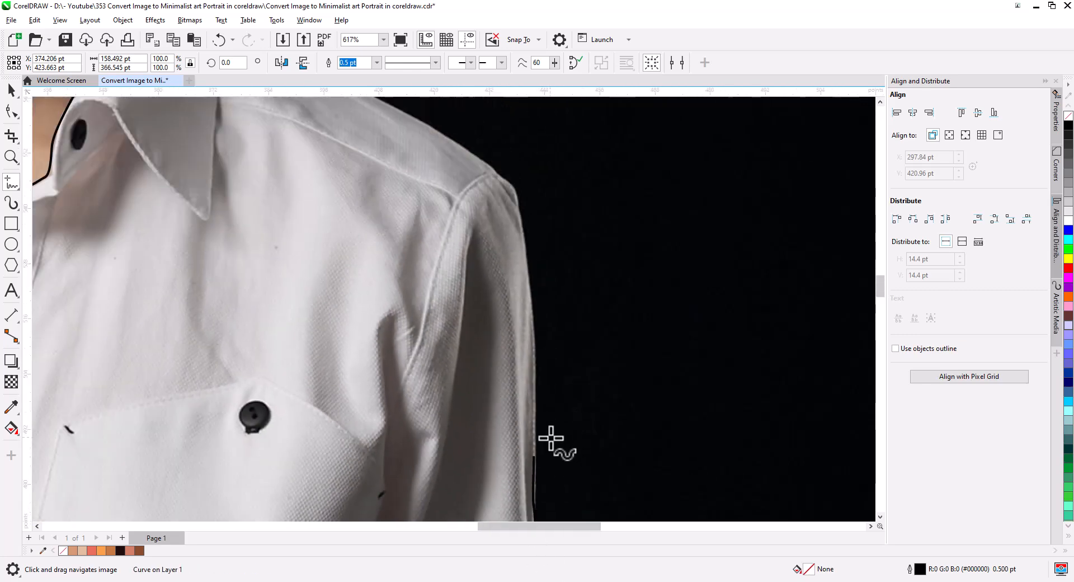
pyautogui.moveTo(534, 454)
pyautogui.mouseDown()
pyautogui.moveTo(528, 253)
pyautogui.moveTo(494, 168)
pyautogui.moveTo(492, 506)
pyautogui.moveTo(475, 476)
pyautogui.moveTo(297, 376)
pyautogui.moveTo(226, 316)
pyautogui.moveTo(193, 250)
pyautogui.moveTo(147, 231)
pyautogui.mouseUp()
# - Reshape the outline around the collar's tip by moving nodes and handles and removing the extra node at its top
pyautogui.click(11, 111)
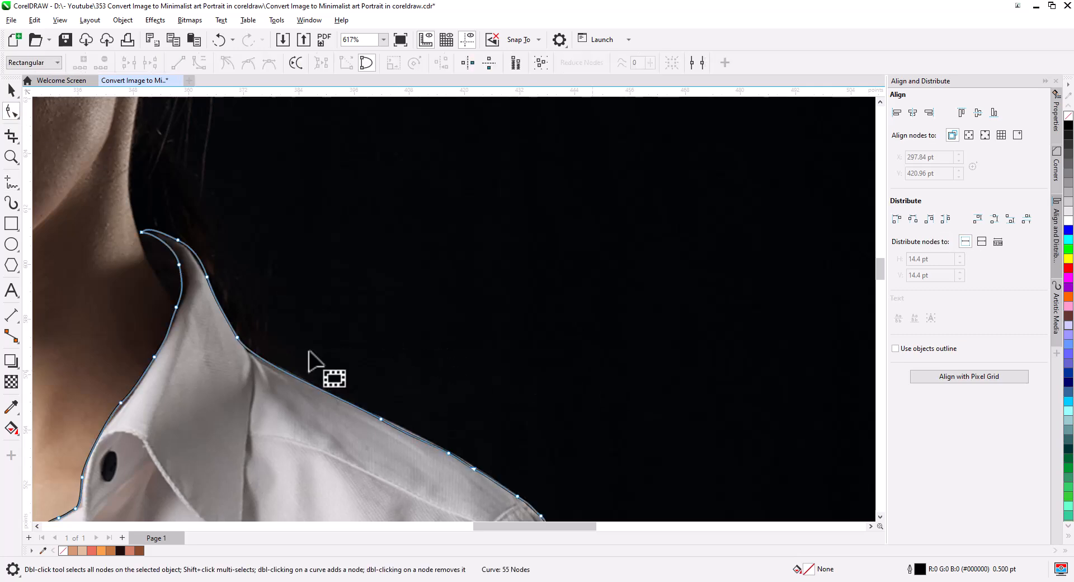
pyautogui.scroll(2, 168, 278)
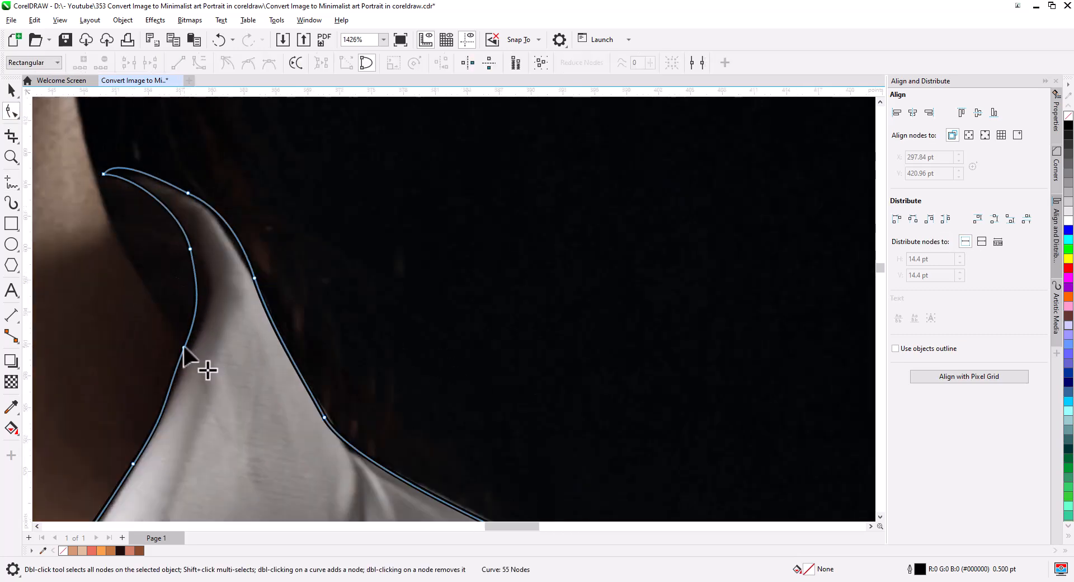
pyautogui.moveTo(184, 347); pyautogui.dragTo(187, 356)
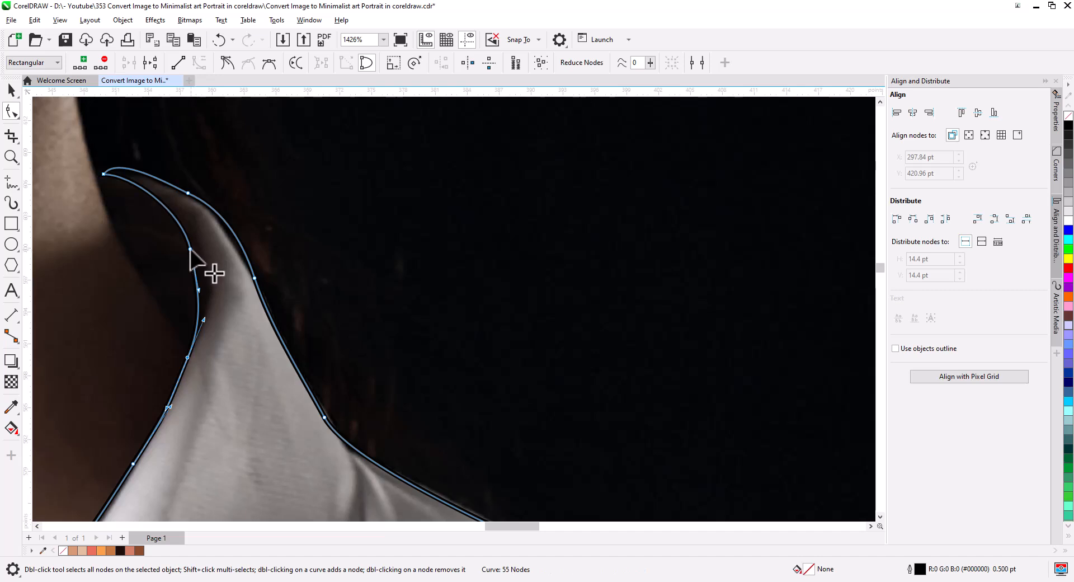
pyautogui.moveTo(190, 248); pyautogui.dragTo(198, 259)
pyautogui.doubleClick(188, 193)
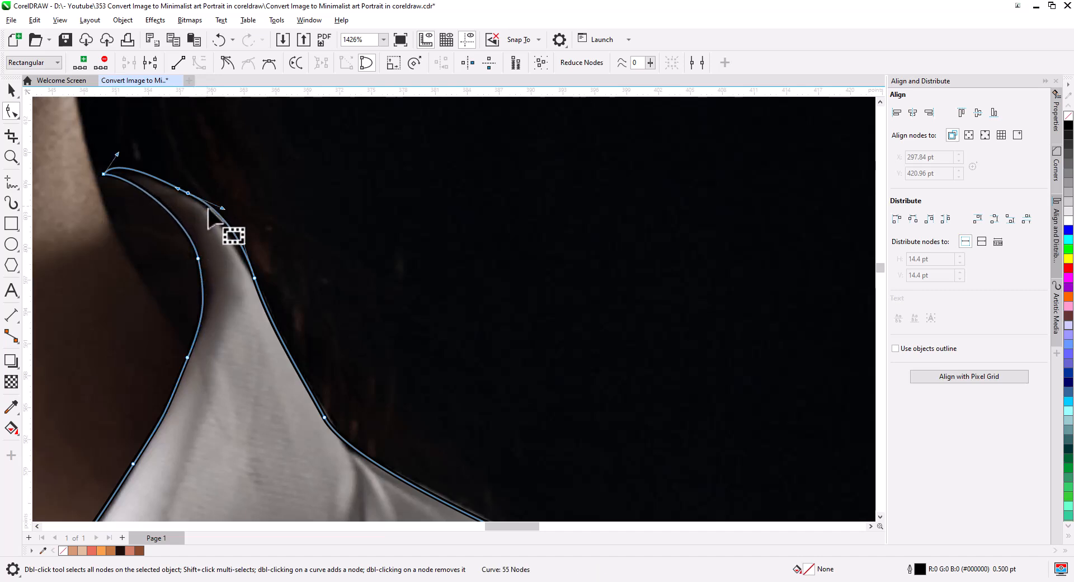
pyautogui.click(103, 174)
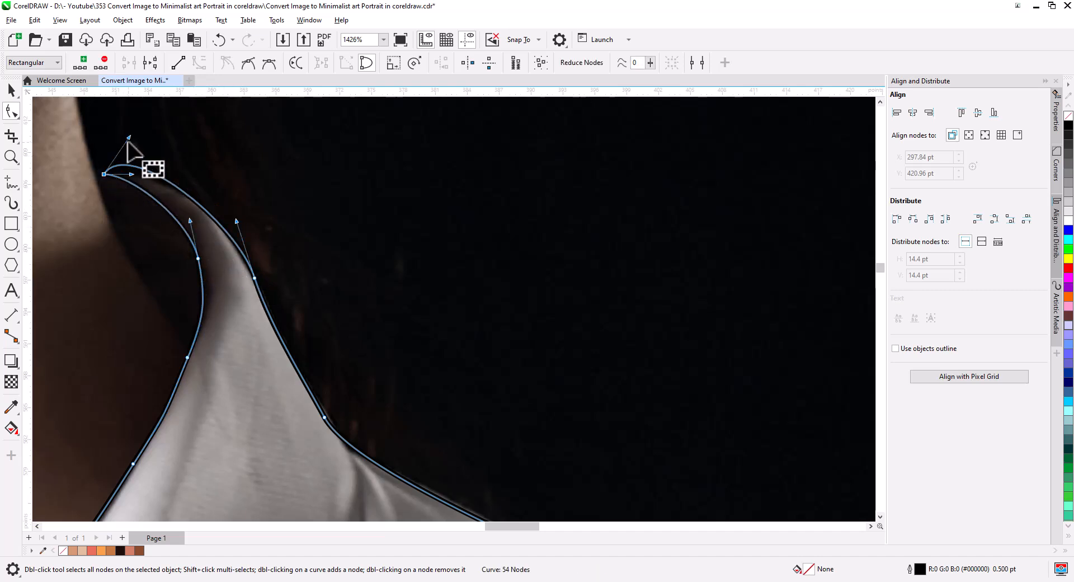
pyautogui.moveTo(129, 138); pyautogui.dragTo(159, 168)
pyautogui.moveTo(254, 278); pyautogui.dragTo(252, 284)
# - Move the node where collar meets shoulder onto the fabric edge and delete redundant nodes along the shoulder line
pyautogui.moveTo(358, 388); pyautogui.dragTo(266, 216)
pyautogui.moveTo(229, 244); pyautogui.dragTo(231, 258)
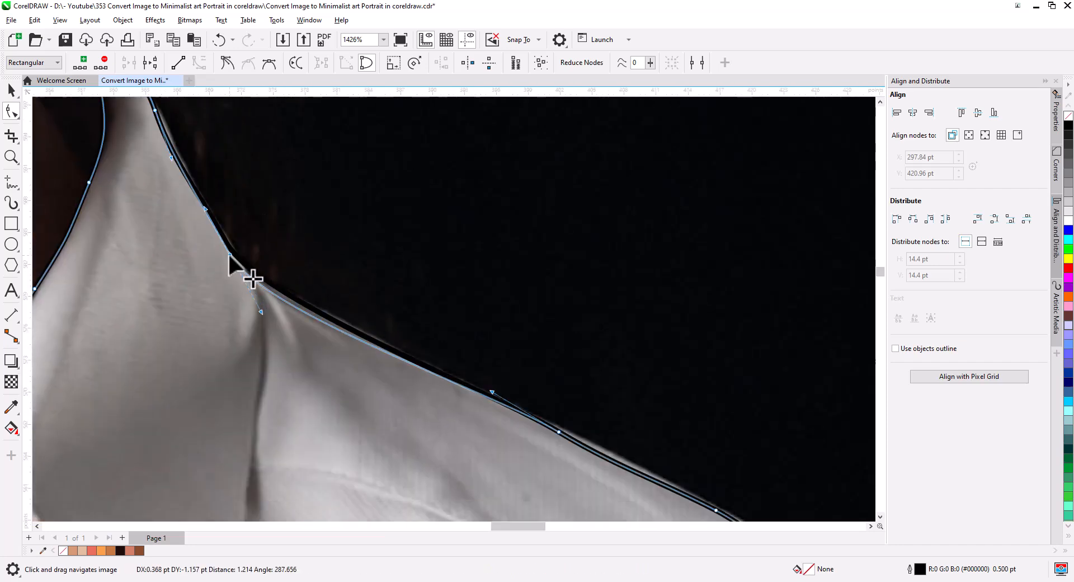
pyautogui.moveTo(749, 514); pyautogui.dragTo(413, 276)
pyautogui.moveTo(415, 251); pyautogui.dragTo(541, 404)
pyautogui.press('Delete')
pyautogui.moveTo(342, 320); pyautogui.dragTo(449, 394)
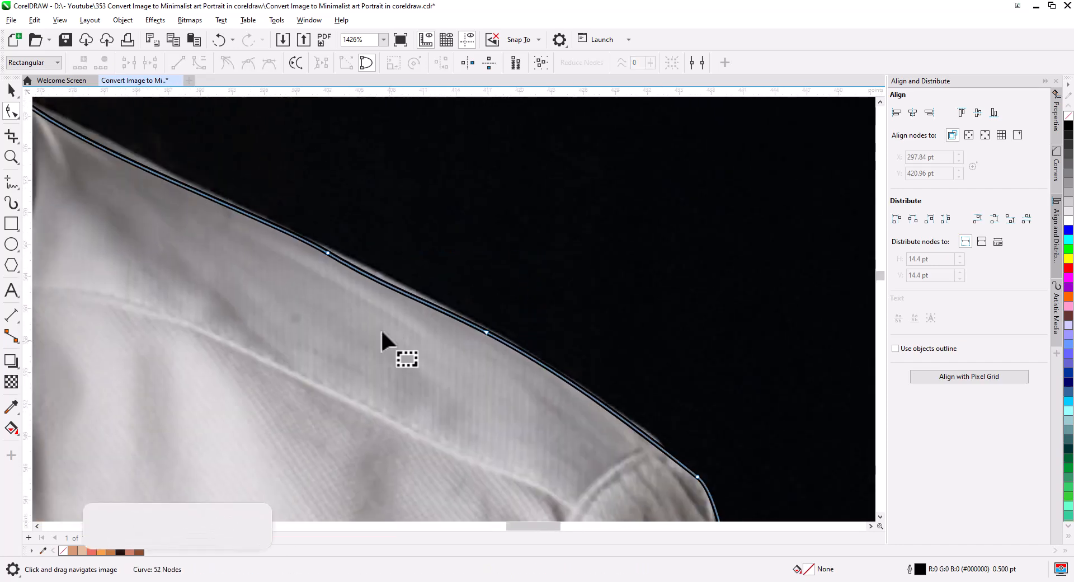
pyautogui.moveTo(291, 216); pyautogui.dragTo(442, 347)
pyautogui.press('Delete')
# - Adjust the outline nodes at the shoulder point and upper sleeve to follow the fabric edge
pyautogui.moveTo(721, 503); pyautogui.dragTo(353, 235)
pyautogui.moveTo(358, 358); pyautogui.dragTo(350, 275)
pyautogui.moveTo(375, 381); pyautogui.dragTo(377, 395)
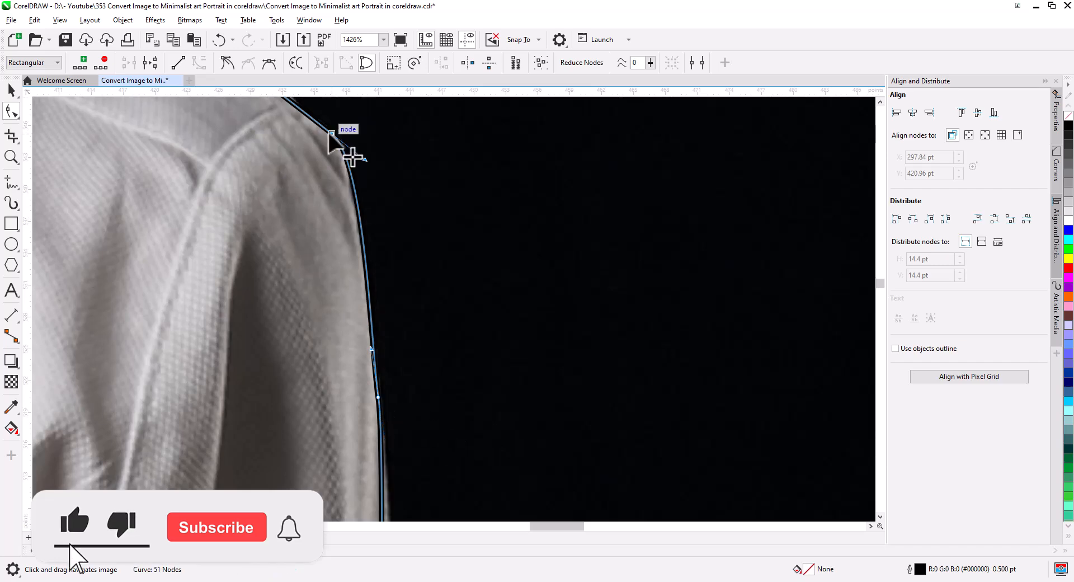
pyautogui.click(327, 132)
# - Delete redundant nodes along the sleeve's outer edge to smooth the outline
pyautogui.scroll(-4, 420, 275)
pyautogui.moveTo(403, 300); pyautogui.dragTo(369, 361)
pyautogui.scroll(-2, 394, 350)
pyautogui.press('Delete')
pyautogui.moveTo(392, 467); pyautogui.dragTo(401, 293)
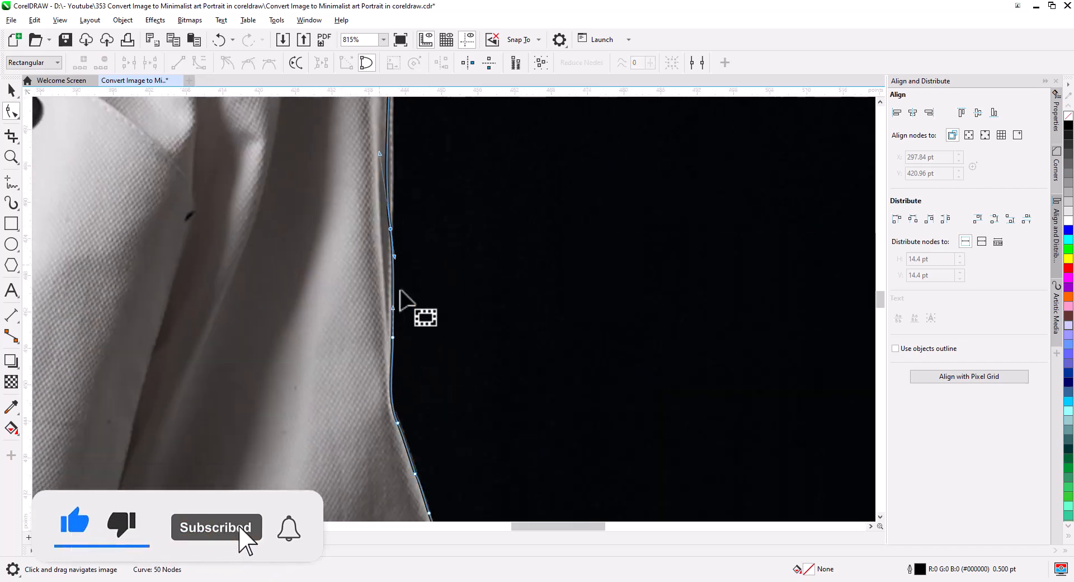
pyautogui.moveTo(398, 176); pyautogui.dragTo(405, 332)
pyautogui.moveTo(425, 498); pyautogui.dragTo(400, 151)
pyautogui.moveTo(439, 285); pyautogui.dragTo(404, 358)
pyautogui.press('Delete')
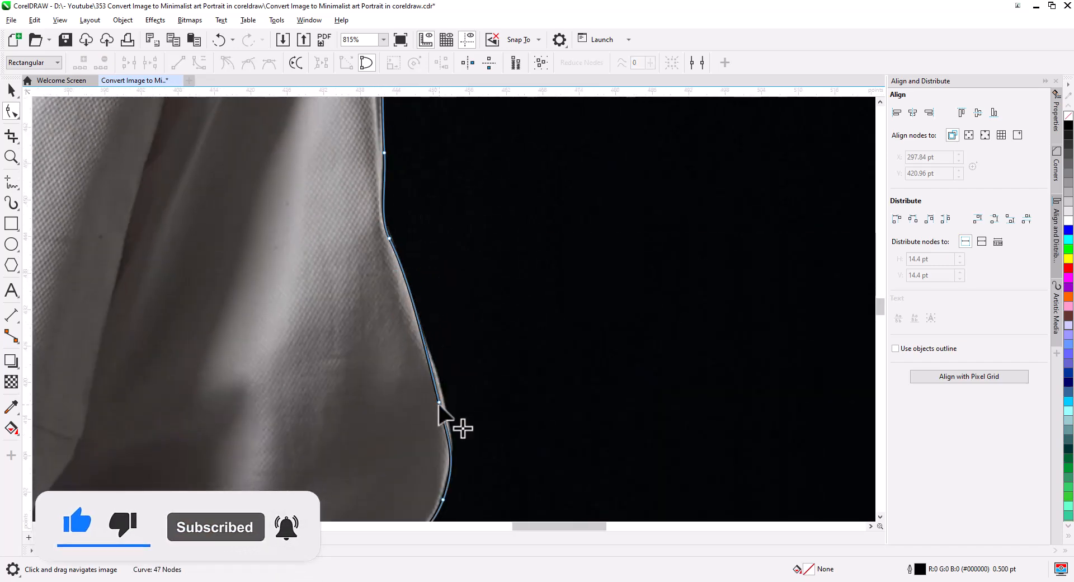
# - Reposition nodes along the lower sleeve and rolled cuff to match the fabric folds
pyautogui.moveTo(441, 407); pyautogui.dragTo(444, 397)
pyautogui.moveTo(410, 280); pyautogui.dragTo(408, 282)
pyautogui.moveTo(465, 350); pyautogui.dragTo(554, 179)
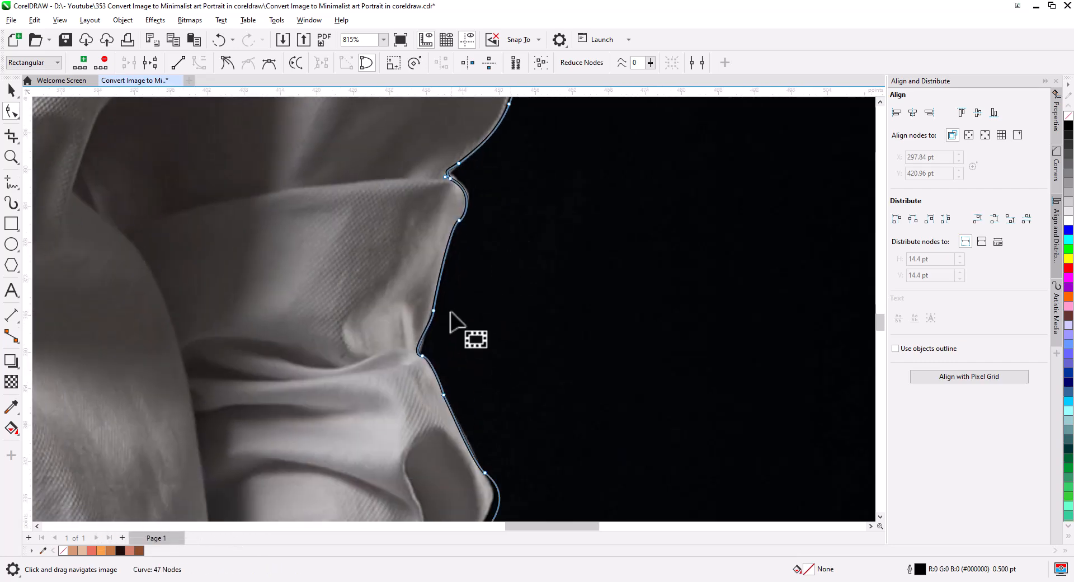
pyautogui.moveTo(498, 511); pyautogui.dragTo(471, 271)
pyautogui.click(505, 256)
pyautogui.scroll(-2, 498, 278)
pyautogui.moveTo(534, 367); pyautogui.dragTo(530, 376)
# - Adjust the outline node where the cuff meets the shirt's side
pyautogui.moveTo(252, 390); pyautogui.dragTo(423, 367)
pyautogui.moveTo(467, 319); pyautogui.dragTo(480, 317)
pyautogui.moveTo(503, 447); pyautogui.dragTo(512, 235)
pyautogui.moveTo(473, 504); pyautogui.dragTo(482, 338)
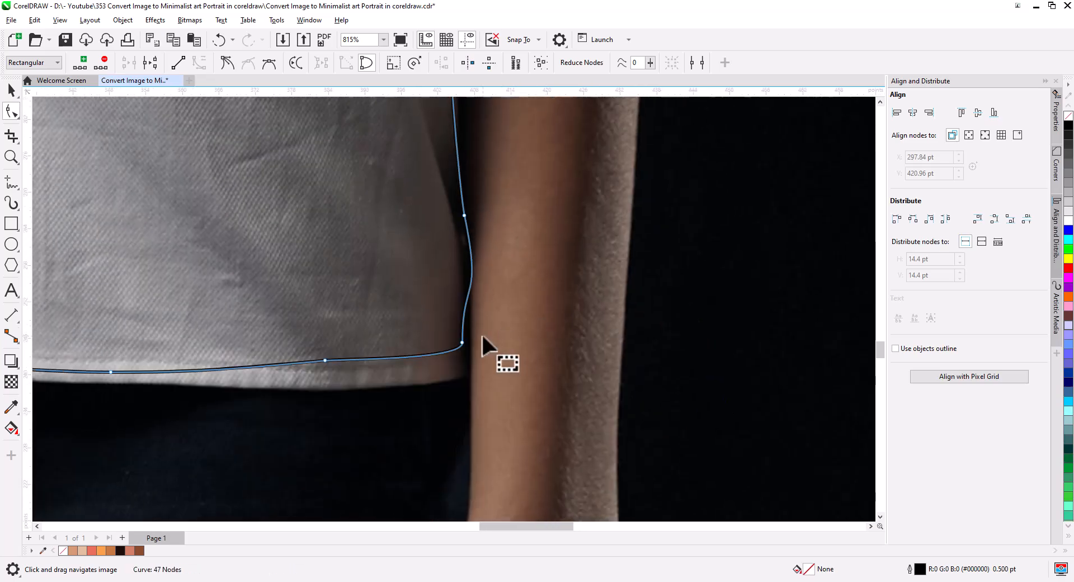
# - Refine the nodes along the shirt's lower front edge up to the bottom of the neck opening
pyautogui.moveTo(313, 313); pyautogui.dragTo(576, 358)
pyautogui.moveTo(151, 369); pyautogui.dragTo(431, 504)
pyautogui.moveTo(402, 112); pyautogui.dragTo(424, 503)
pyautogui.doubleClick(413, 384)
pyautogui.moveTo(424, 289); pyautogui.dragTo(416, 340)
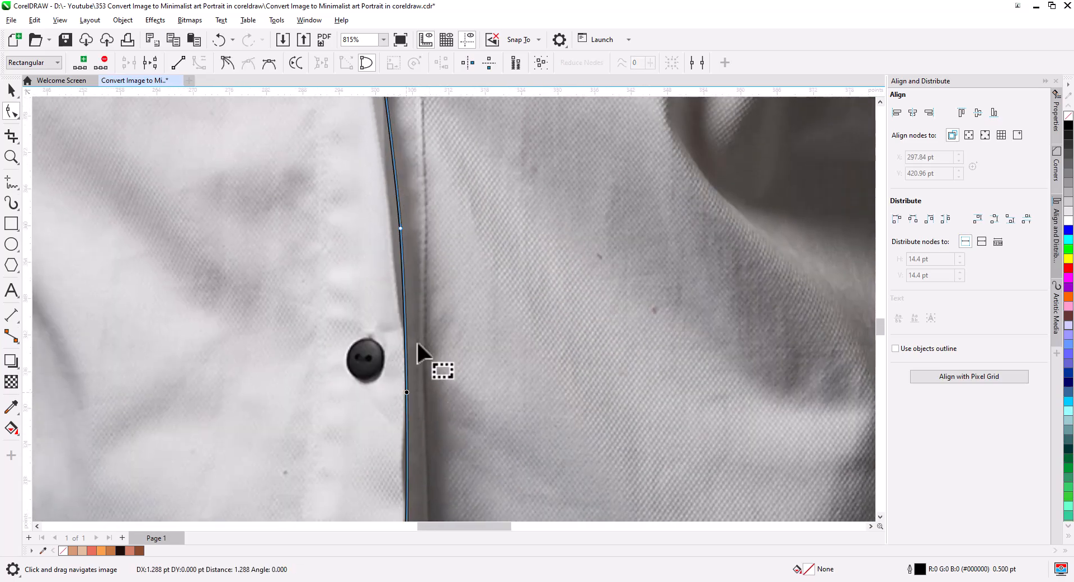
pyautogui.moveTo(416, 234); pyautogui.dragTo(444, 503)
pyautogui.moveTo(408, 151); pyautogui.dragTo(435, 530)
pyautogui.moveTo(435, 286); pyautogui.dragTo(432, 288)
pyautogui.moveTo(401, 407); pyautogui.dragTo(407, 402)
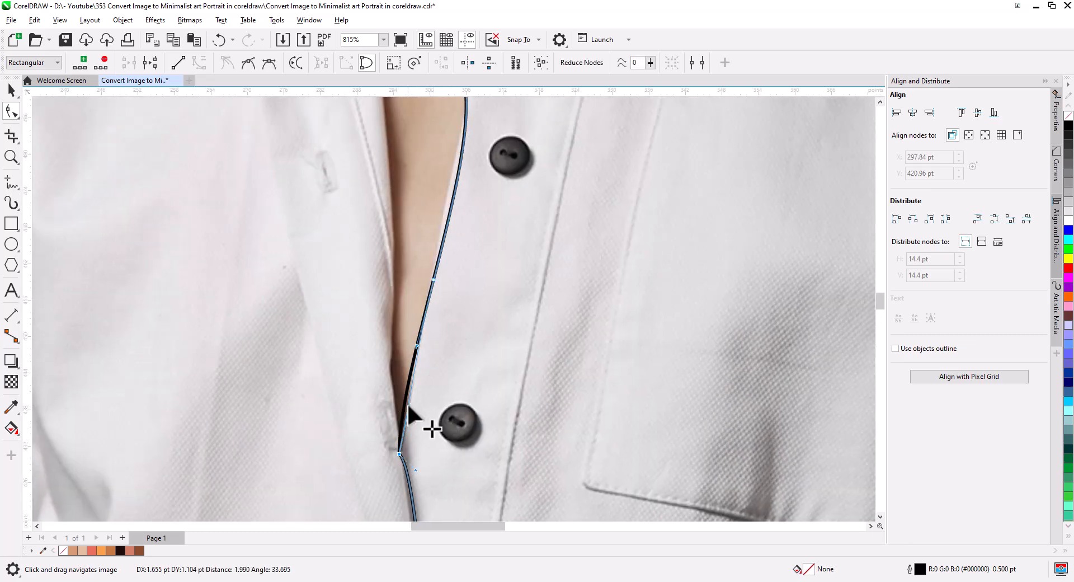
# - Remove extra nodes along the open front edge beside the upper buttons and reshape the curve
pyautogui.moveTo(472, 117); pyautogui.dragTo(440, 302)
pyautogui.doubleClick(436, 282)
pyautogui.doubleClick(446, 237)
pyautogui.moveTo(447, 240); pyautogui.dragTo(438, 276)
pyautogui.press('Delete')
pyautogui.moveTo(515, 128); pyautogui.dragTo(436, 478)
pyautogui.moveTo(439, 348); pyautogui.dragTo(445, 345)
# - Refine the collar's inner edge by repositioning its nodes and removing redundant ones, undoing an unwanted deletion
pyautogui.moveTo(511, 275); pyautogui.dragTo(440, 369)
pyautogui.doubleClick(419, 381)
pyautogui.moveTo(473, 273); pyautogui.dragTo(424, 354)
pyautogui.moveTo(444, 308); pyautogui.dragTo(450, 317)
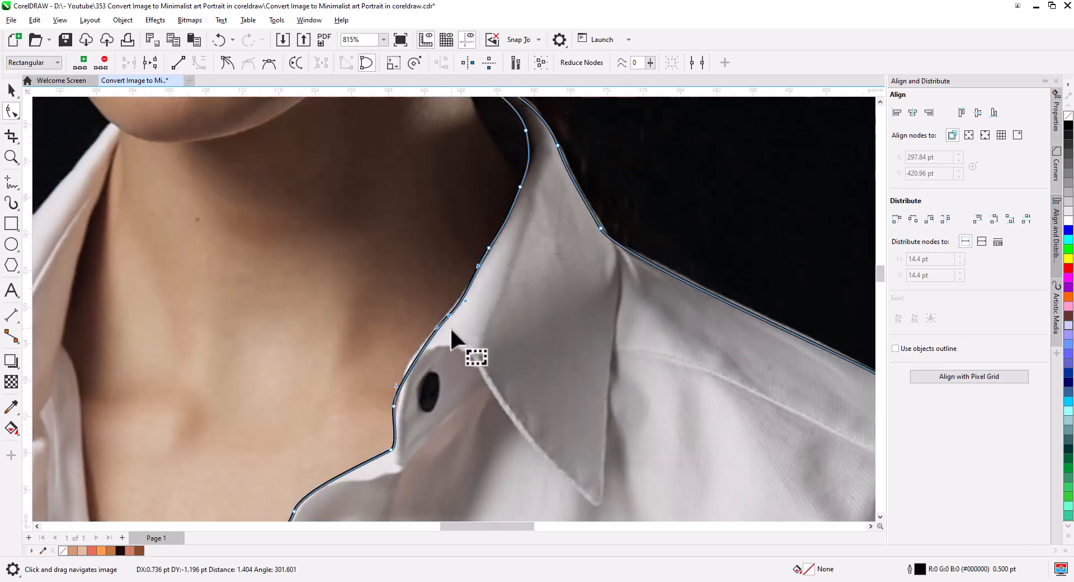
pyautogui.press('Delete')
pyautogui.hotkey('ctrl', 'z')
pyautogui.moveTo(394, 405); pyautogui.dragTo(405, 383)
pyautogui.moveTo(510, 266); pyautogui.dragTo(461, 340)
pyautogui.doubleClick(439, 323)
pyautogui.moveTo(410, 373); pyautogui.dragTo(436, 339)
# - Fill the traced shirt shape with red
pyautogui.scroll(-5, 476, 335)
pyautogui.press('space')
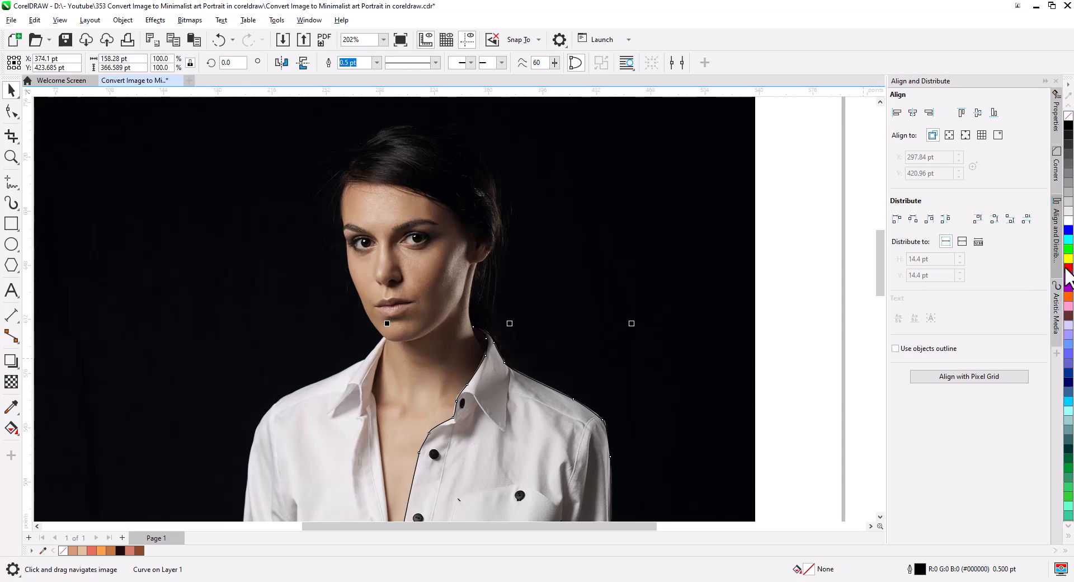
pyautogui.click(1069, 268)
# - Lower the red shape's bottom nodes and adjust its side curve to cover the shirt's whole hem
pyautogui.moveTo(783, 352); pyautogui.dragTo(725, 146)
pyautogui.moveTo(692, 457); pyautogui.dragTo(759, 194)
pyautogui.scroll(4, 609, 372)
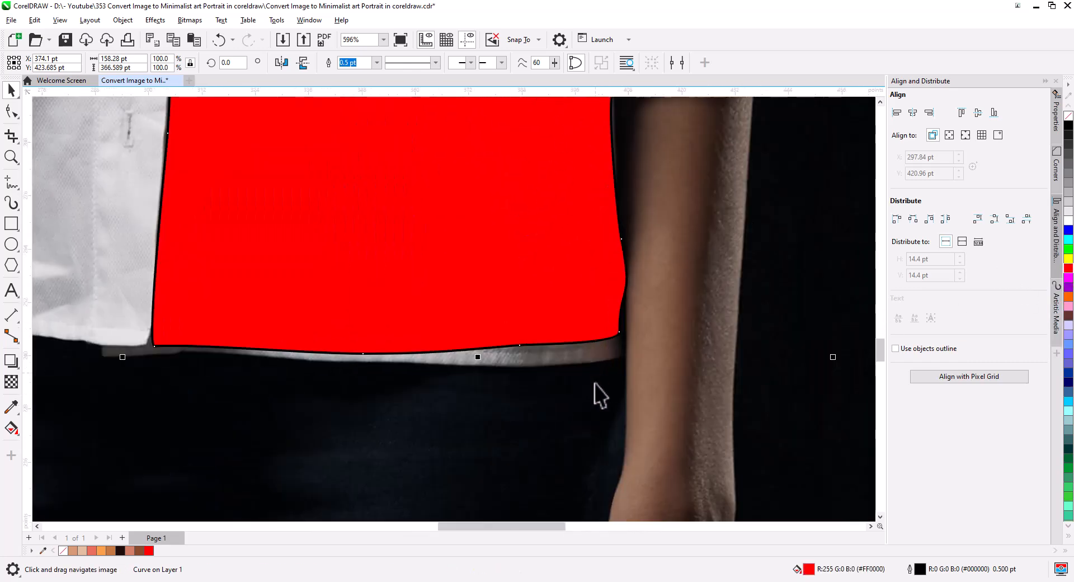
pyautogui.click(12, 118)
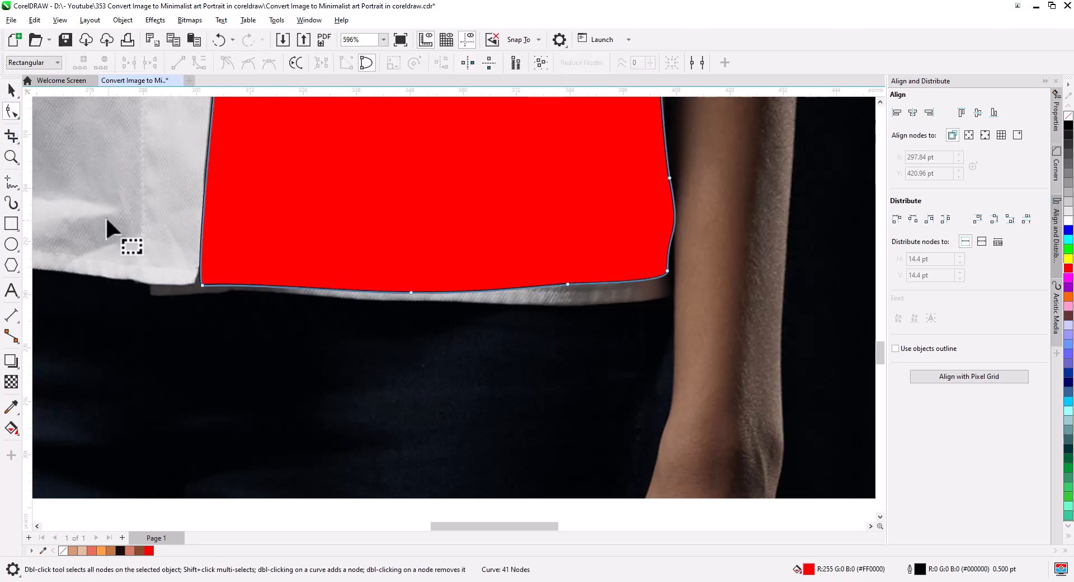
pyautogui.moveTo(202, 285); pyautogui.dragTo(202, 291)
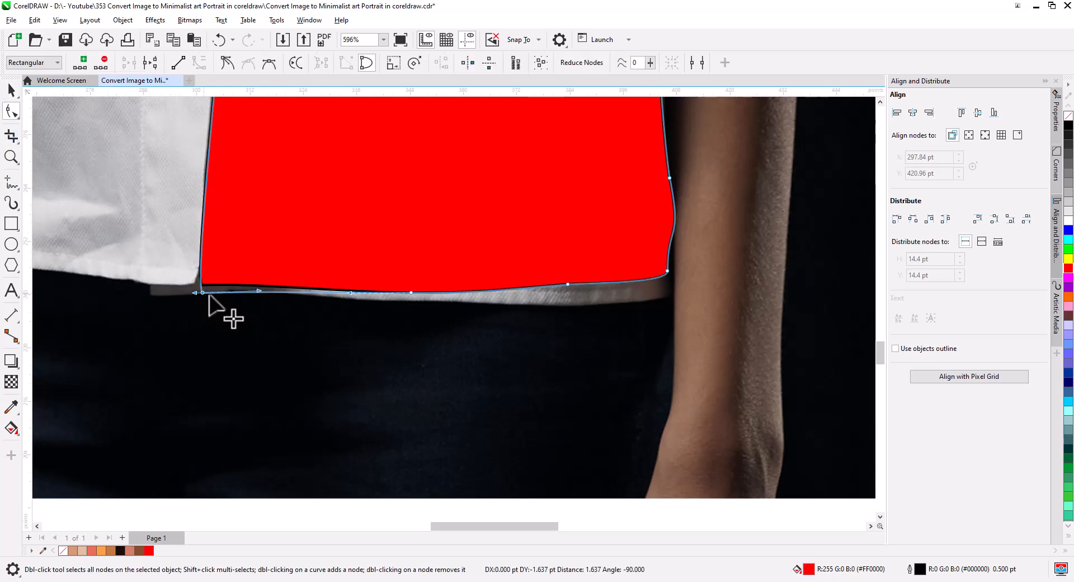
pyautogui.moveTo(411, 293); pyautogui.dragTo(413, 298)
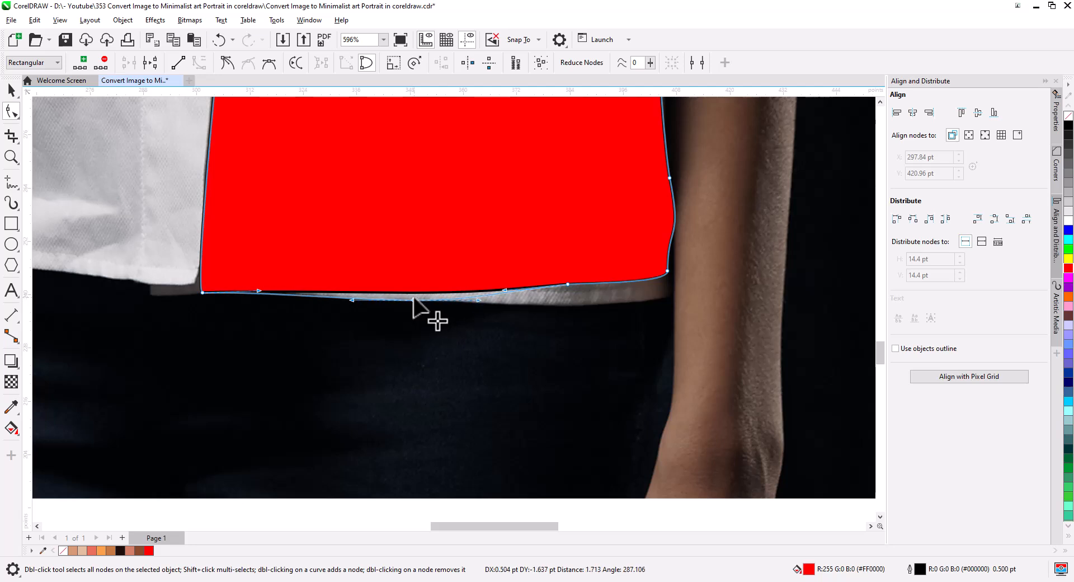
pyautogui.moveTo(567, 284)
pyautogui.mouseDown()
pyautogui.moveTo(570, 306)
pyautogui.moveTo(584, 313)
pyautogui.moveTo(572, 302)
pyautogui.mouseUp()
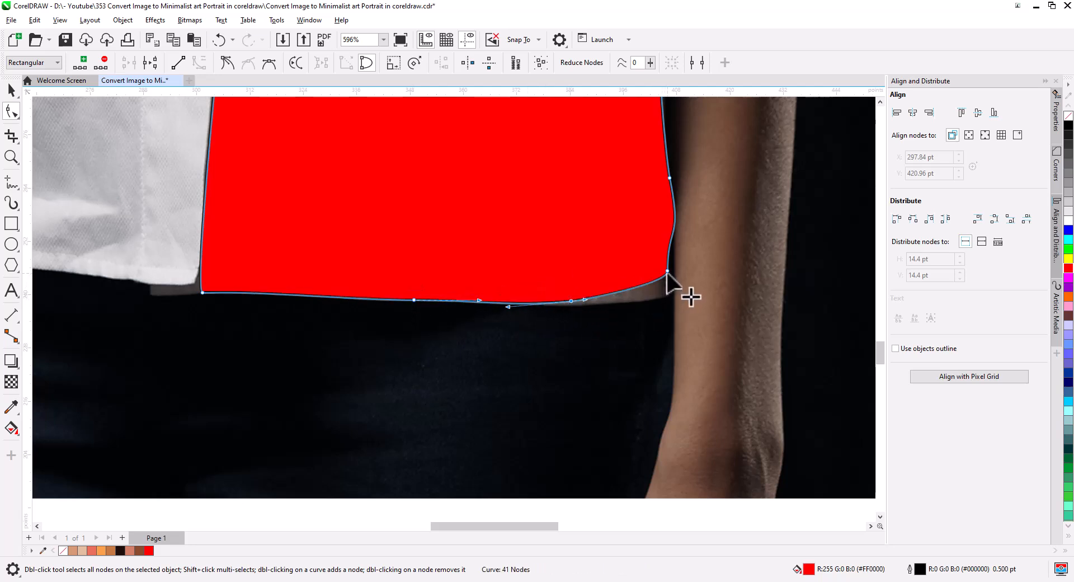
pyautogui.moveTo(667, 271); pyautogui.dragTo(668, 292)
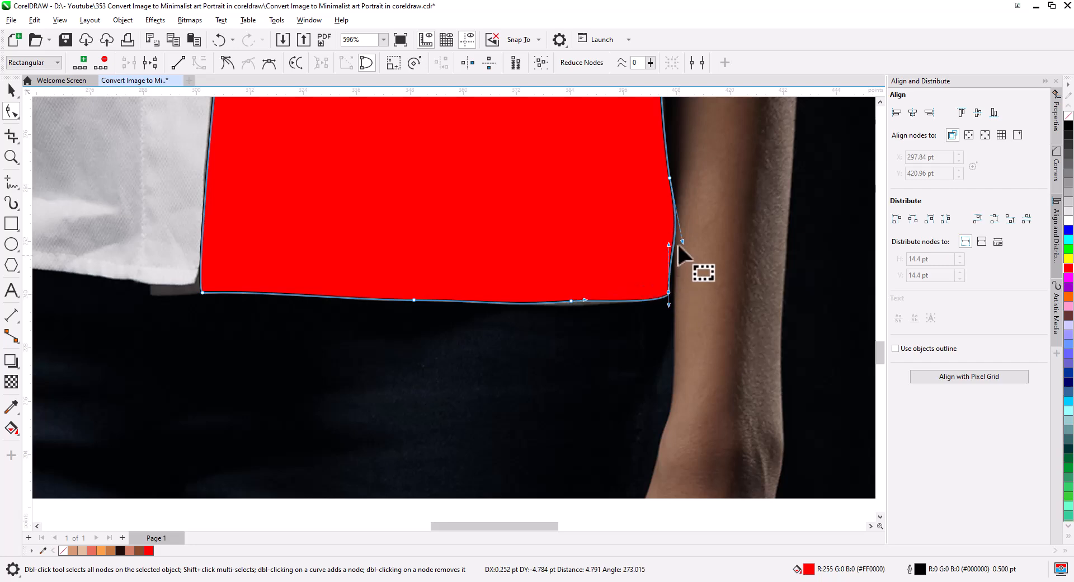
pyautogui.moveTo(681, 241); pyautogui.dragTo(678, 243)
# - Trace a freehand line from the cheek edge under both eyes, over the nose bridge, around the ear and down the neck's outer side
pyautogui.scroll(-4, 525, 259)
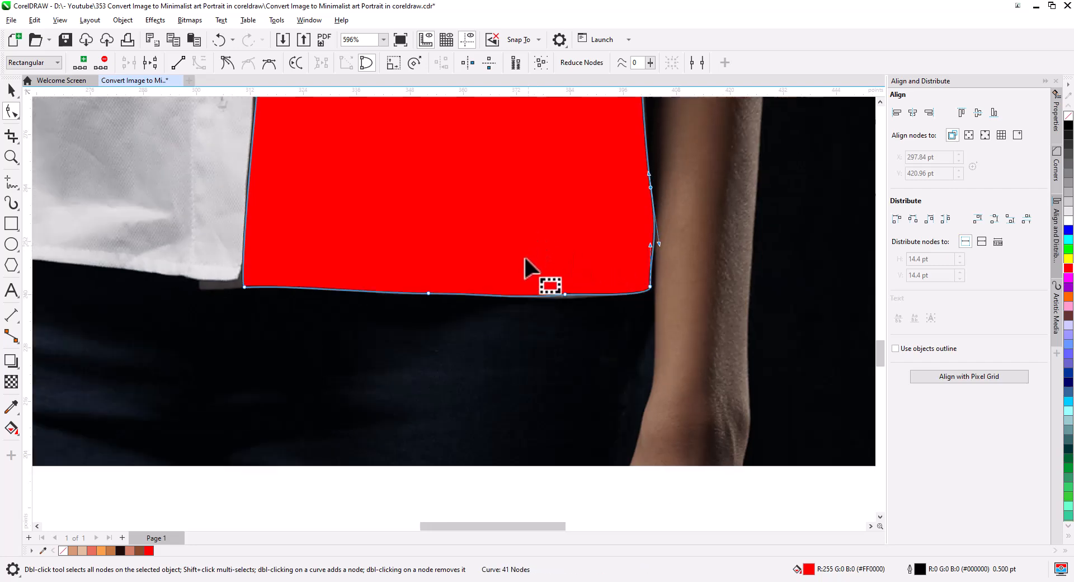
pyautogui.moveTo(486, 215); pyautogui.dragTo(473, 401)
pyautogui.moveTo(458, 275); pyautogui.dragTo(457, 365)
pyautogui.moveTo(479, 244); pyautogui.dragTo(501, 414)
pyautogui.moveTo(452, 149); pyautogui.dragTo(489, 347)
pyautogui.moveTo(465, 189); pyautogui.dragTo(431, 349)
pyautogui.moveTo(493, 281); pyautogui.dragTo(478, 325)
pyautogui.moveTo(425, 223); pyautogui.dragTo(448, 384)
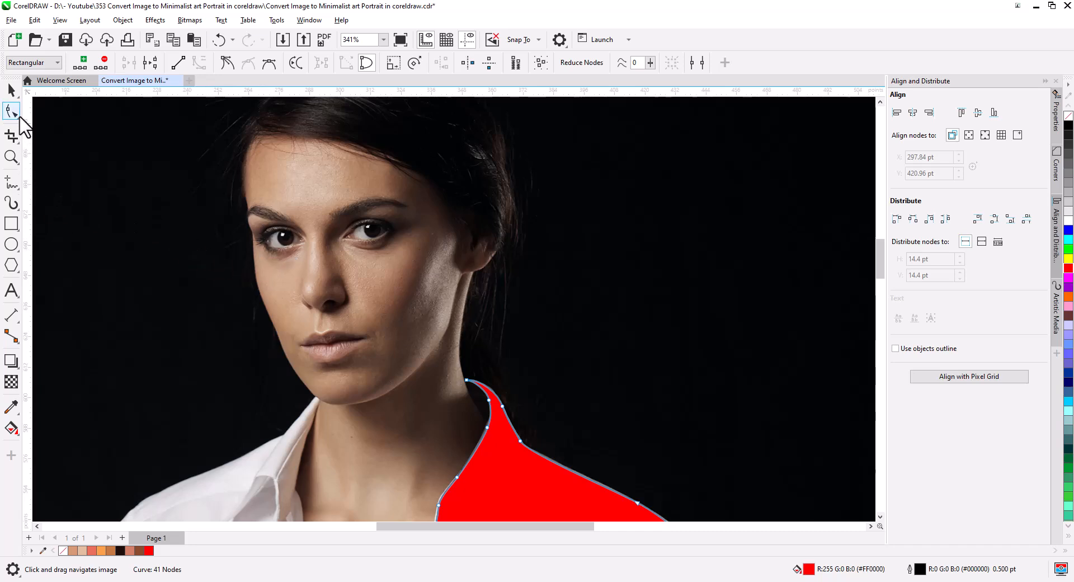
pyautogui.click(17, 181)
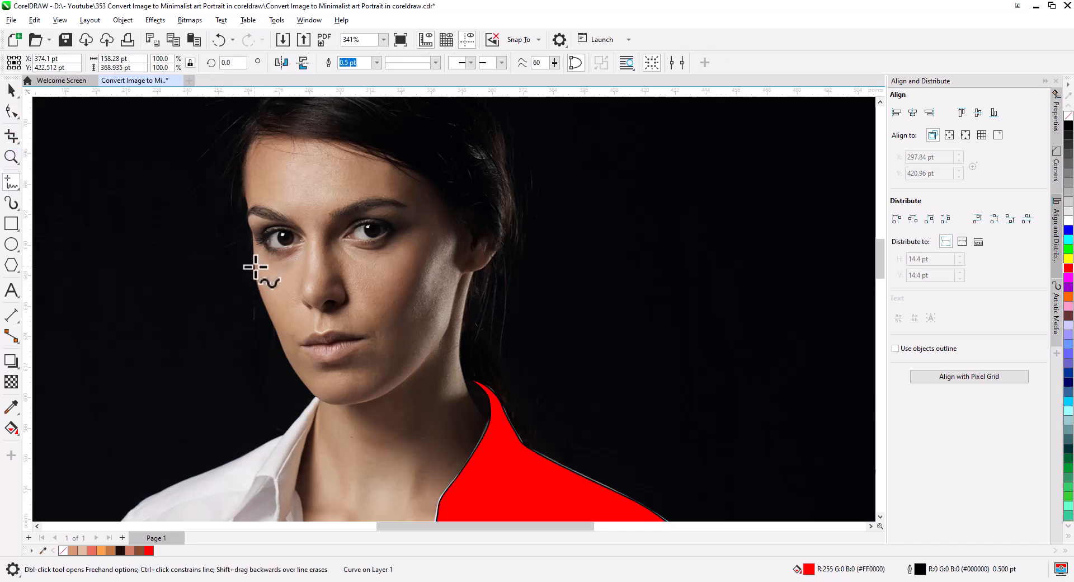
pyautogui.moveTo(256, 267); pyautogui.dragTo(286, 273)
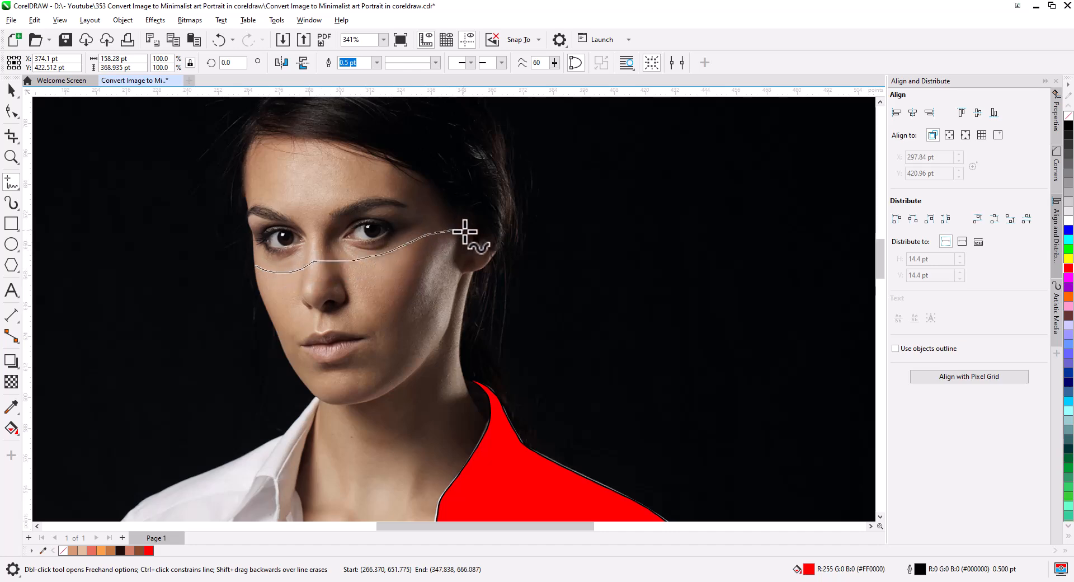
pyautogui.moveTo(464, 231); pyautogui.dragTo(493, 251)
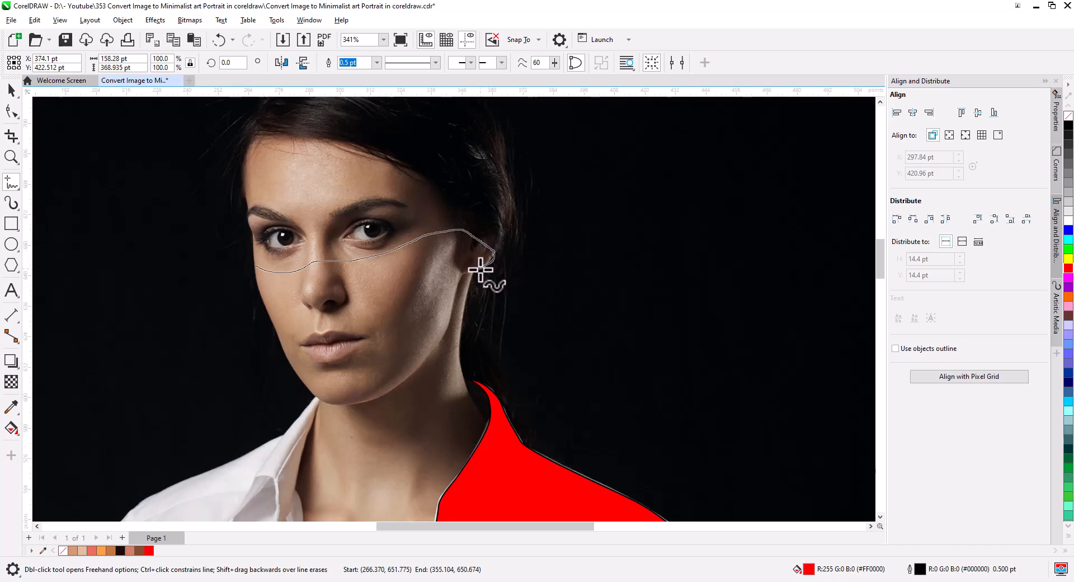
pyautogui.moveTo(472, 277); pyautogui.dragTo(458, 339)
pyautogui.scroll(2, 448, 352)
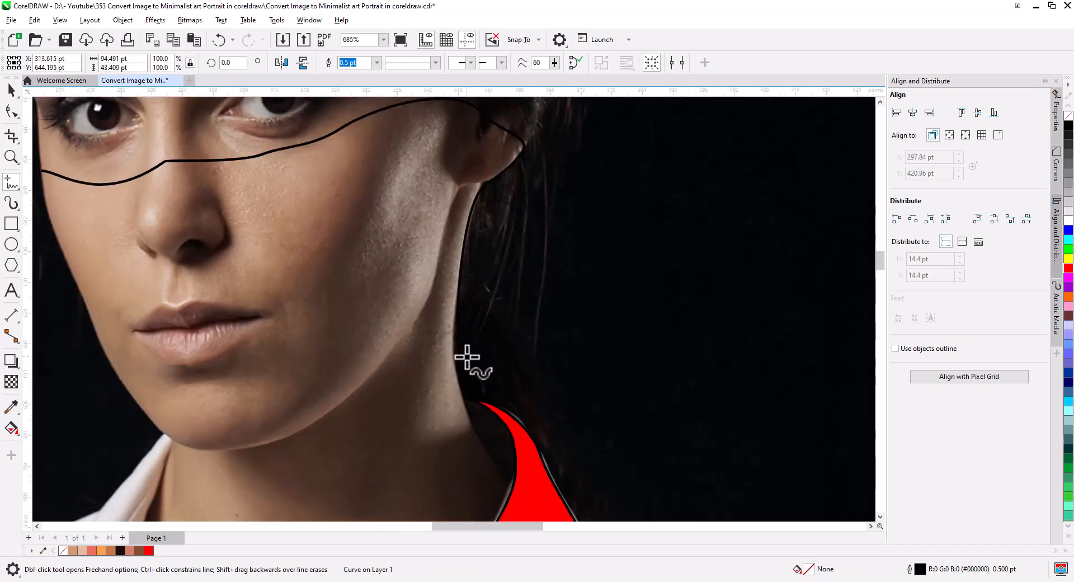
# - Continue the outline down the neck to a pointed tip at the chest beside the red shirt, and back up to the jaw
pyautogui.moveTo(458, 320); pyautogui.dragTo(457, 330)
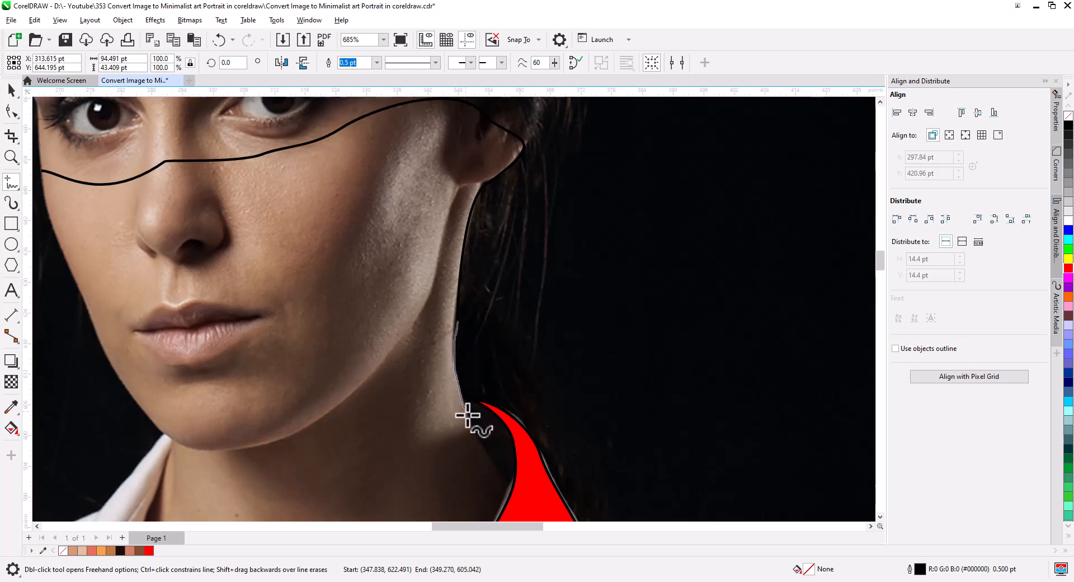
pyautogui.moveTo(485, 455)
pyautogui.mouseDown()
pyautogui.moveTo(448, 174)
pyautogui.moveTo(375, 333)
pyautogui.mouseUp()
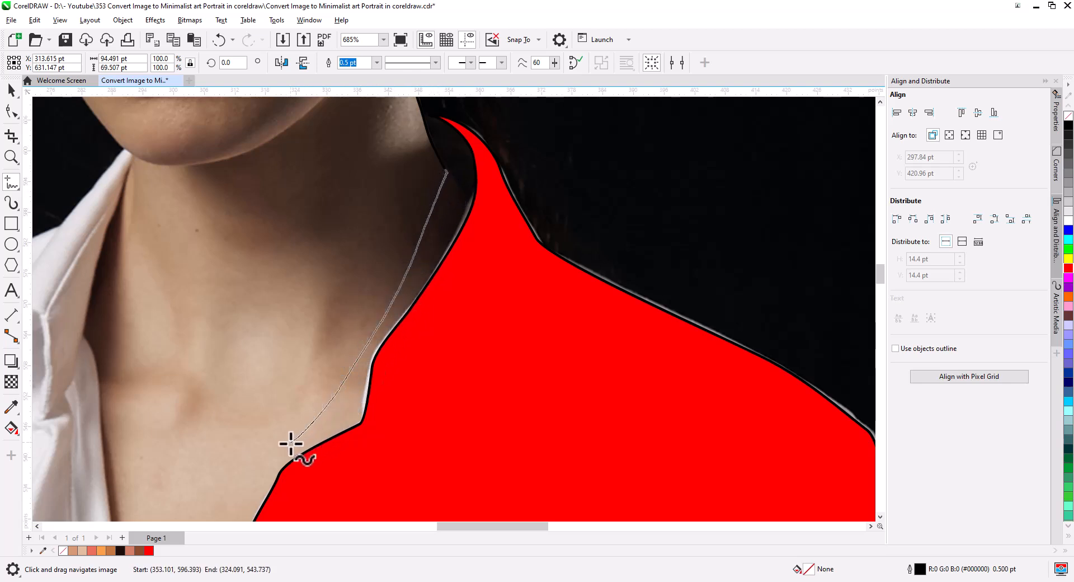
pyautogui.moveTo(290, 444); pyautogui.dragTo(276, 452)
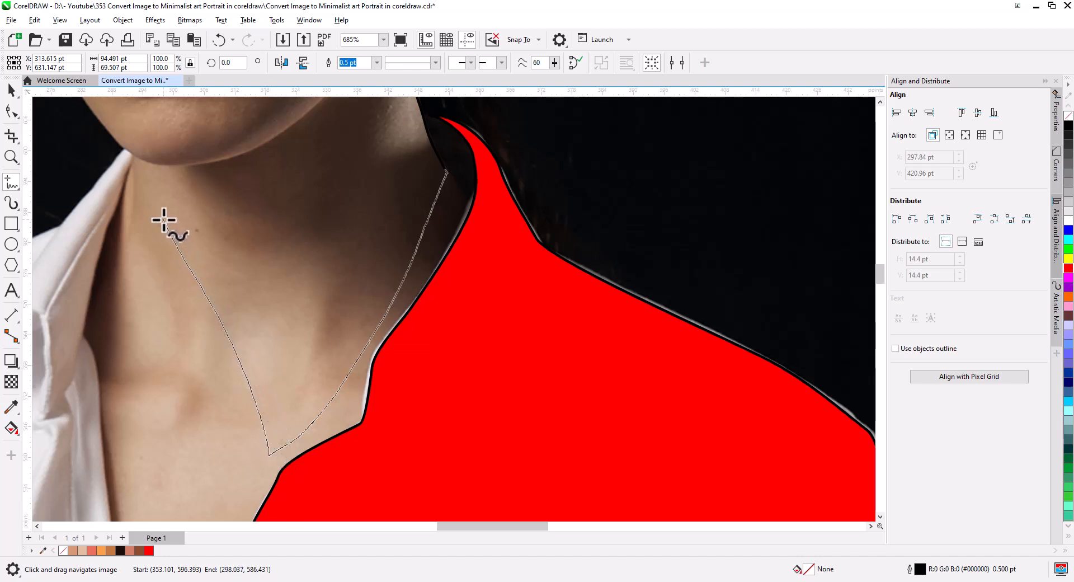
pyautogui.moveTo(160, 212); pyautogui.dragTo(125, 144)
pyautogui.moveTo(191, 162); pyautogui.dragTo(413, 429)
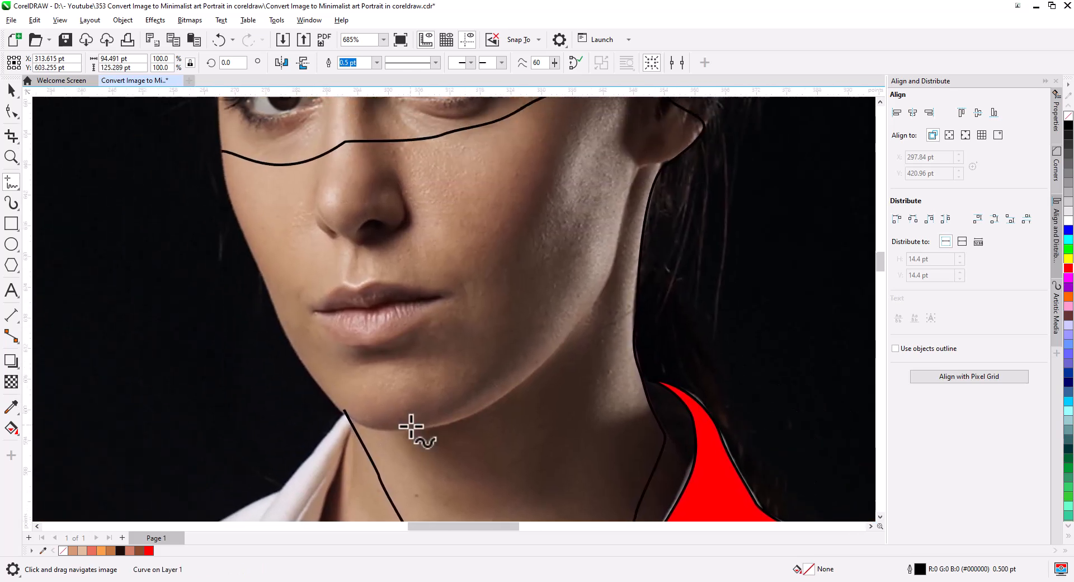
# - Close the outline by tracing up the jaw and cheek edge to the starting point under the eye
pyautogui.moveTo(353, 367); pyautogui.dragTo(379, 424)
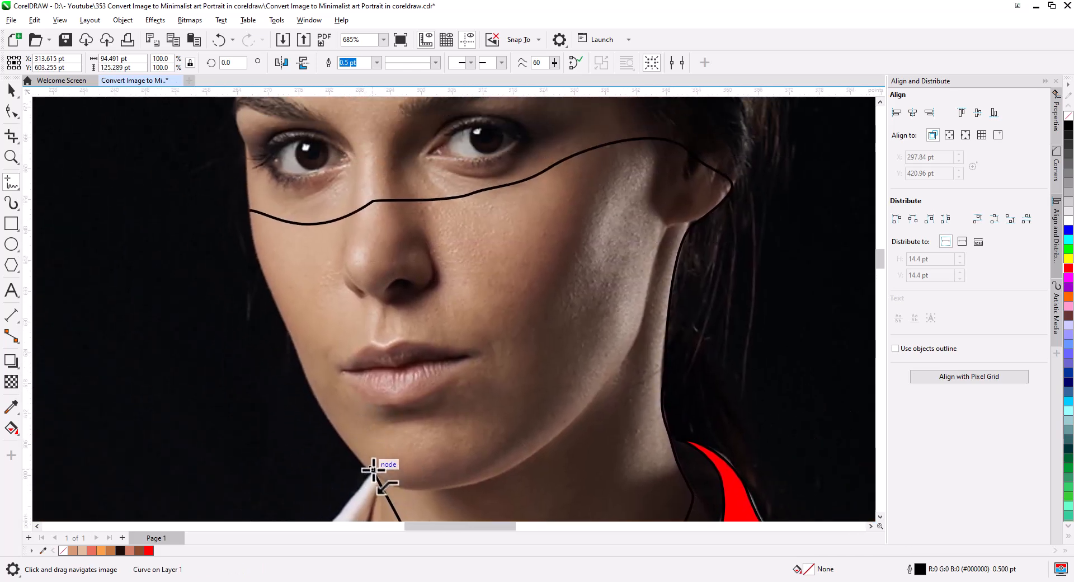
pyautogui.moveTo(373, 468); pyautogui.dragTo(349, 445)
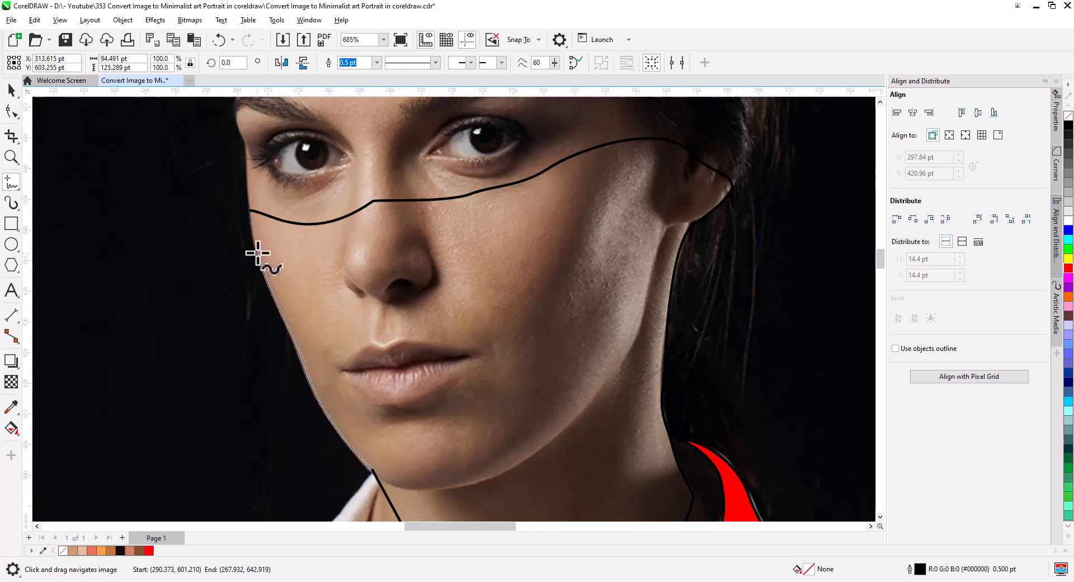
pyautogui.moveTo(250, 214); pyautogui.dragTo(250, 214)
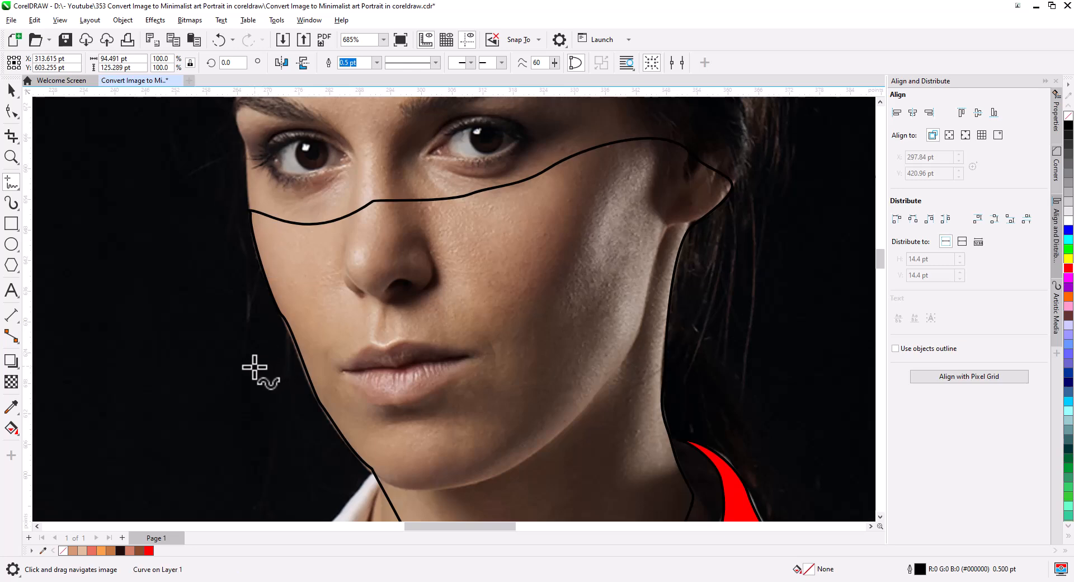
# - Smooth the outline along the jaw and inner collar side by removing an extra node and adjusting the curve handles
pyautogui.click(10, 107)
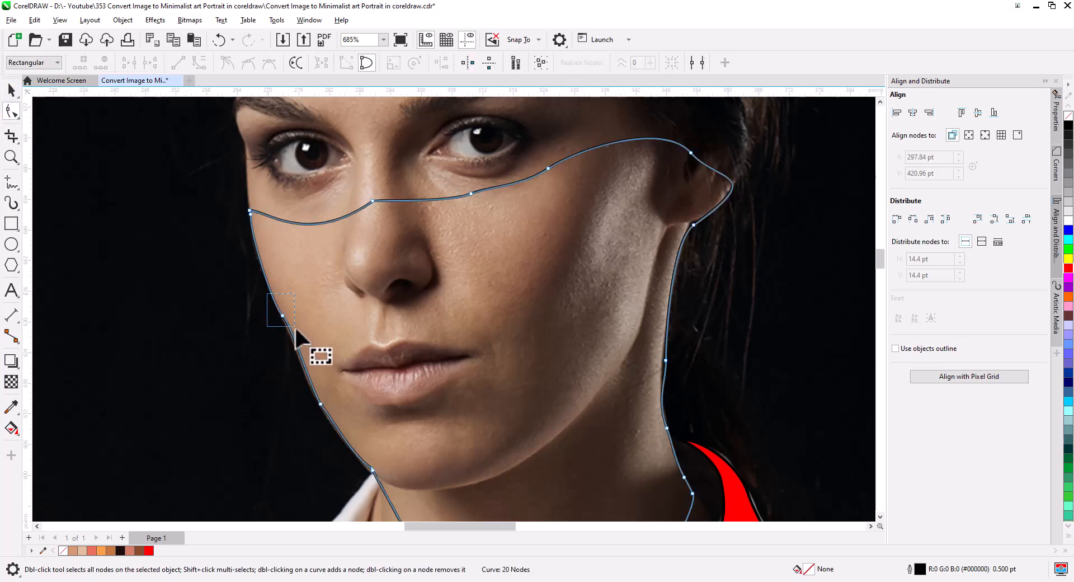
pyautogui.moveTo(293, 391); pyautogui.dragTo(363, 473)
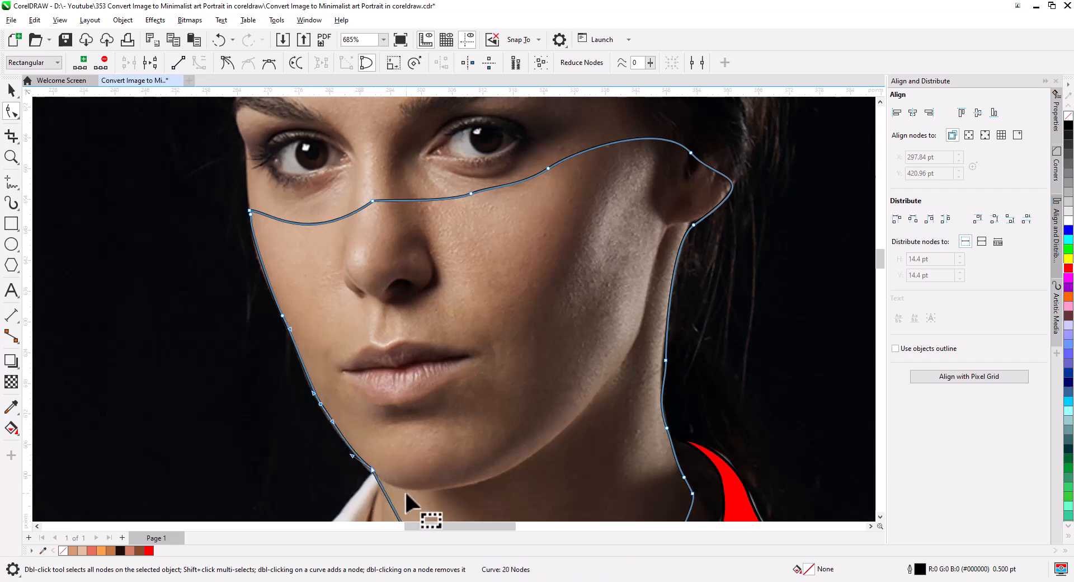
pyautogui.moveTo(405, 494); pyautogui.dragTo(291, 324)
pyautogui.moveTo(382, 473); pyautogui.dragTo(300, 259)
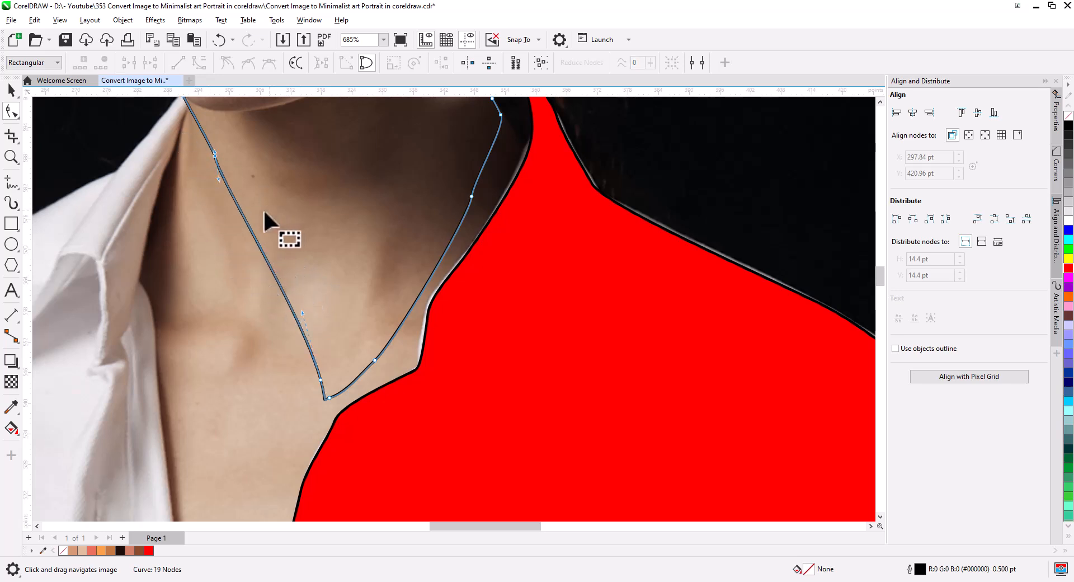
pyautogui.moveTo(217, 178); pyautogui.dragTo(226, 178)
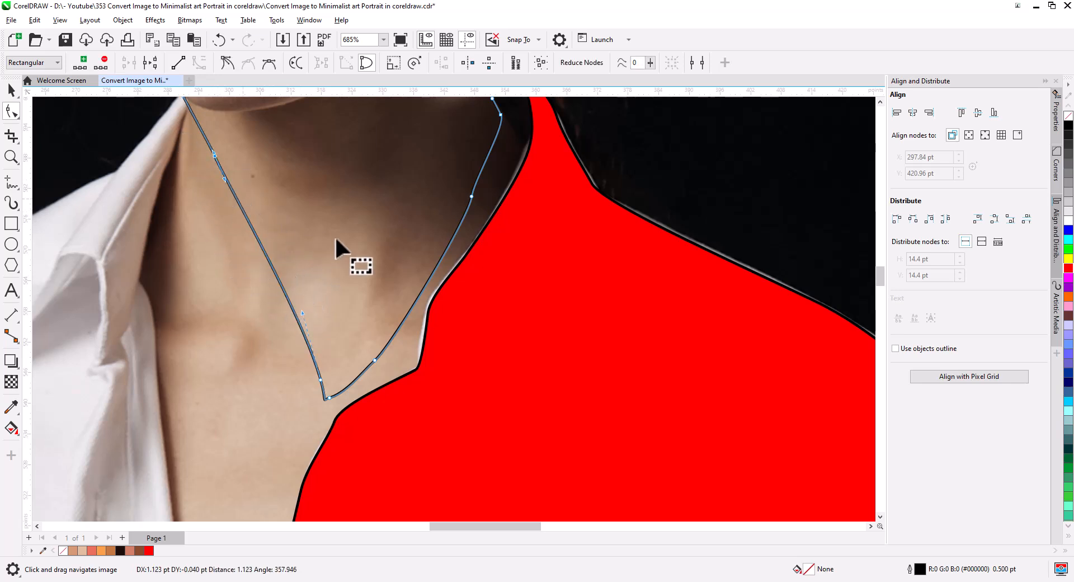
# - Remove redundant nodes from the edges of the pointed section over the neck and chest
pyautogui.moveTo(365, 251); pyautogui.dragTo(246, 325)
pyautogui.scroll(1, 257, 296)
pyautogui.press('Delete')
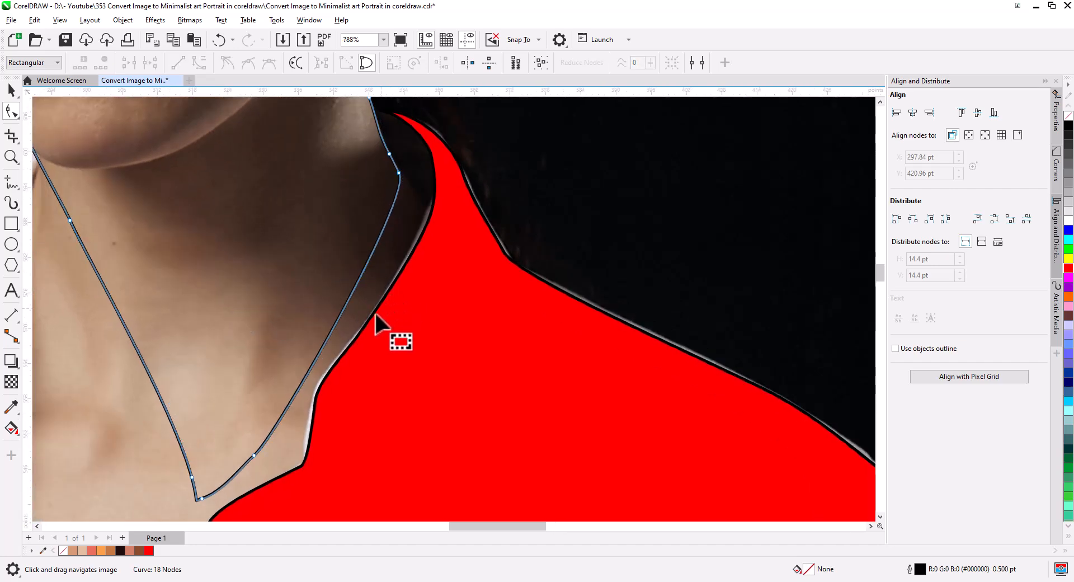
pyautogui.press('Delete')
# - Fit the outline to the neck's outer side and earlobe by adjusting the nodes below the ear
pyautogui.moveTo(276, 257); pyautogui.dragTo(243, 519)
pyautogui.moveTo(281, 368); pyautogui.dragTo(264, 425)
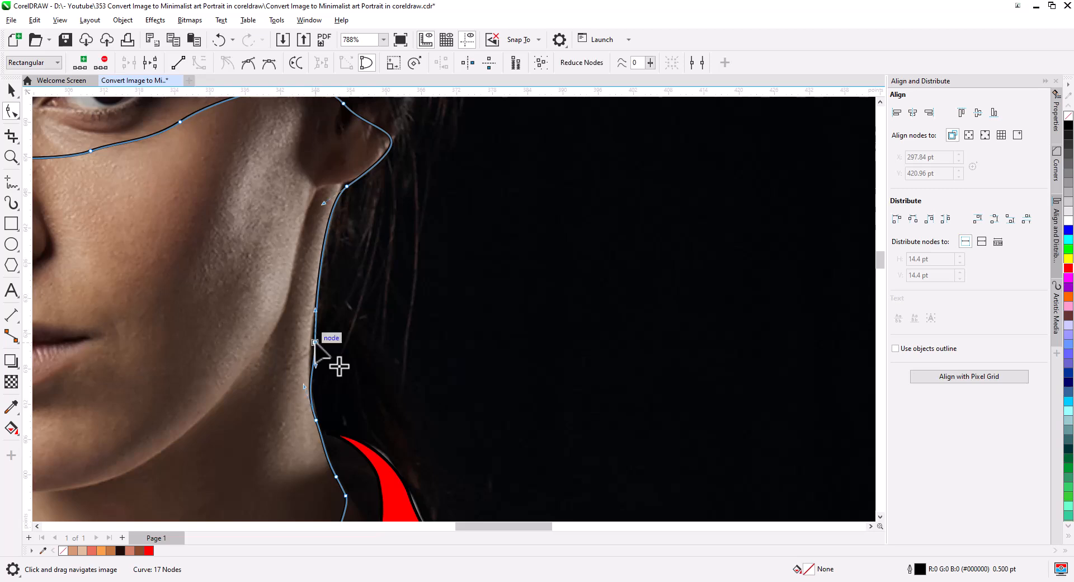
pyautogui.moveTo(314, 341); pyautogui.dragTo(318, 423)
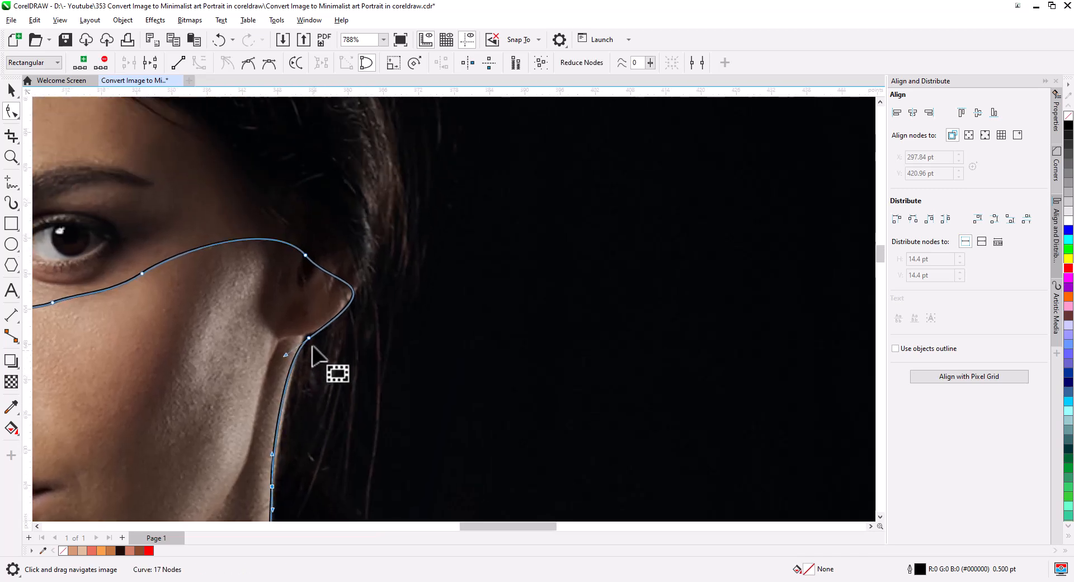
pyautogui.click(309, 338)
pyautogui.moveTo(309, 337); pyautogui.dragTo(310, 333)
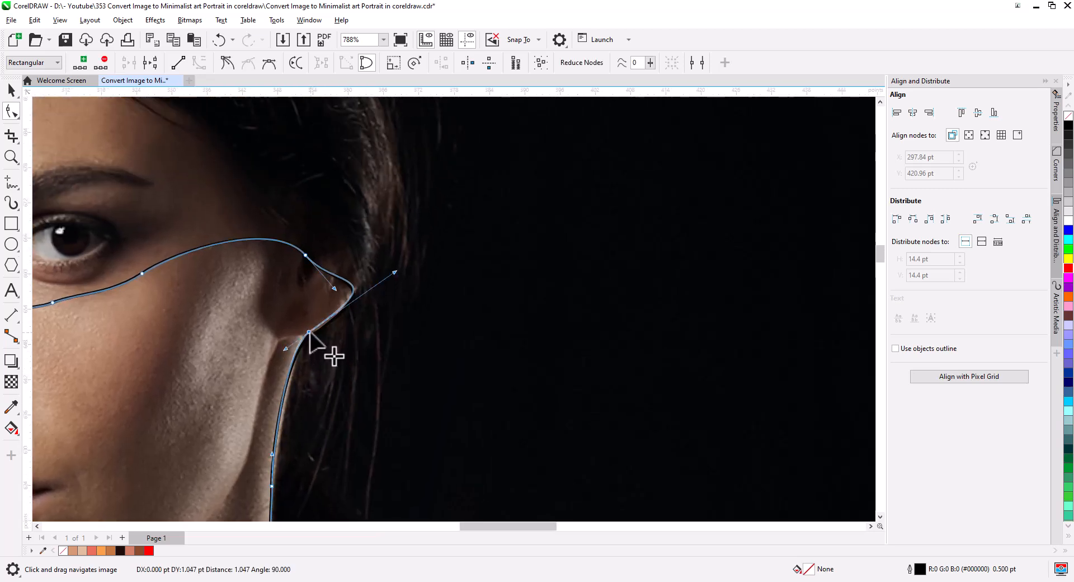
# - Delete the extra node on the cheek, raise the nose-bridge node into a peak and curve the line under the adjacent eye toward the ear
pyautogui.moveTo(194, 322); pyautogui.dragTo(499, 311)
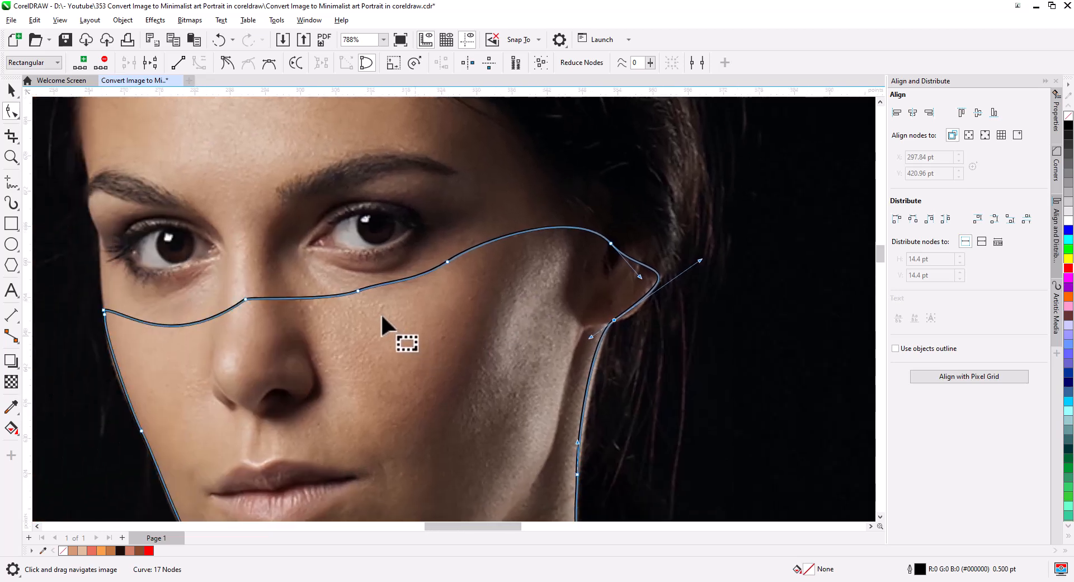
pyautogui.press('Delete')
pyautogui.click(246, 299)
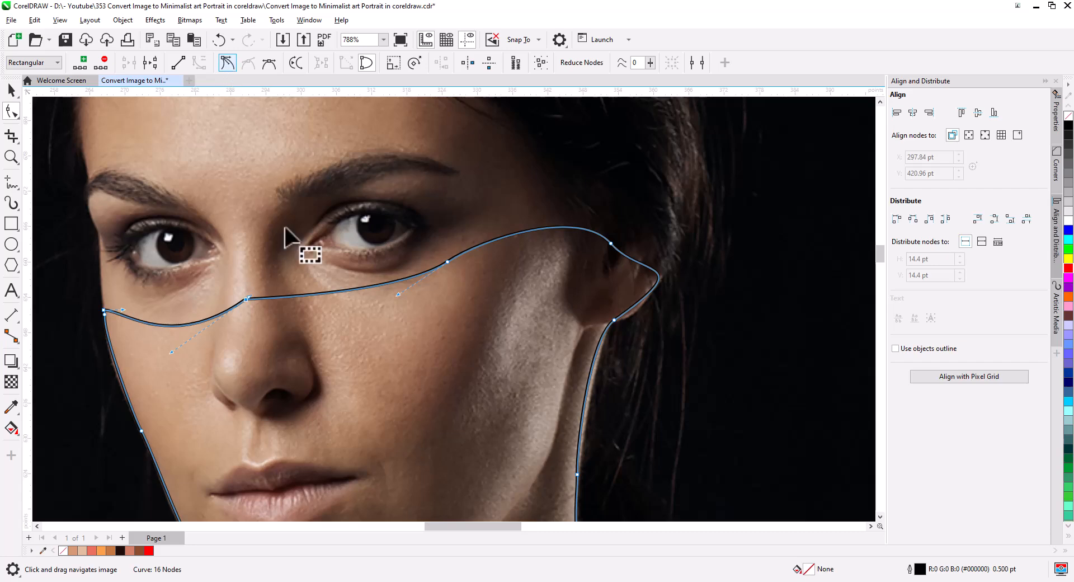
pyautogui.moveTo(249, 293)
pyautogui.mouseDown()
pyautogui.moveTo(254, 305)
pyautogui.moveTo(300, 318)
pyautogui.moveTo(245, 292)
pyautogui.moveTo(246, 276)
pyautogui.mouseUp()
pyautogui.moveTo(398, 295); pyautogui.dragTo(381, 328)
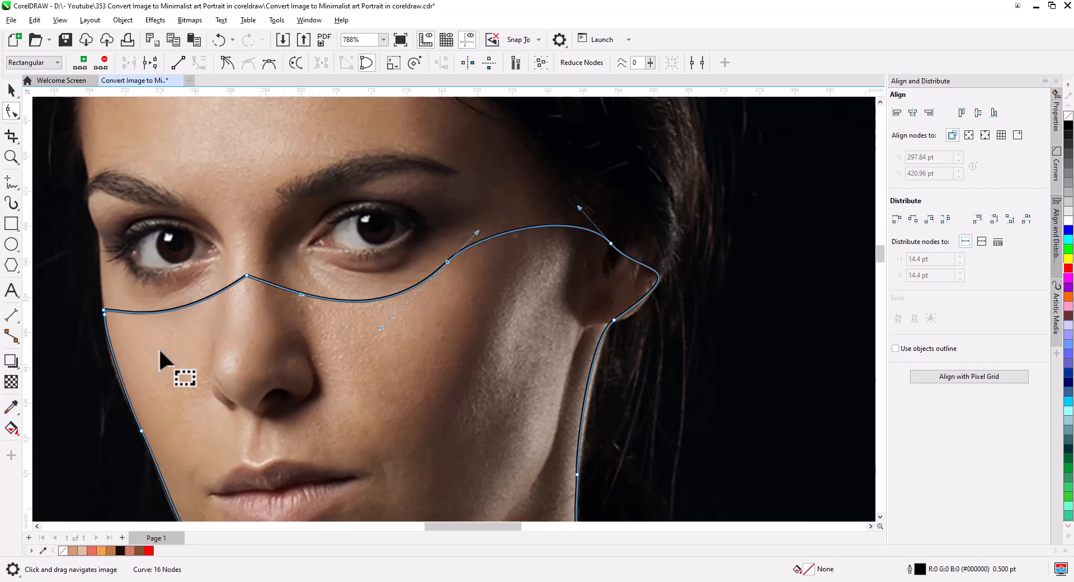
# - Delete the duplicate node at the outer cheek corner, raise the corner and bow the line downward between it and the nose bridge
pyautogui.moveTo(103, 310); pyautogui.dragTo(107, 338)
pyautogui.press('Delete')
pyautogui.click(104, 309)
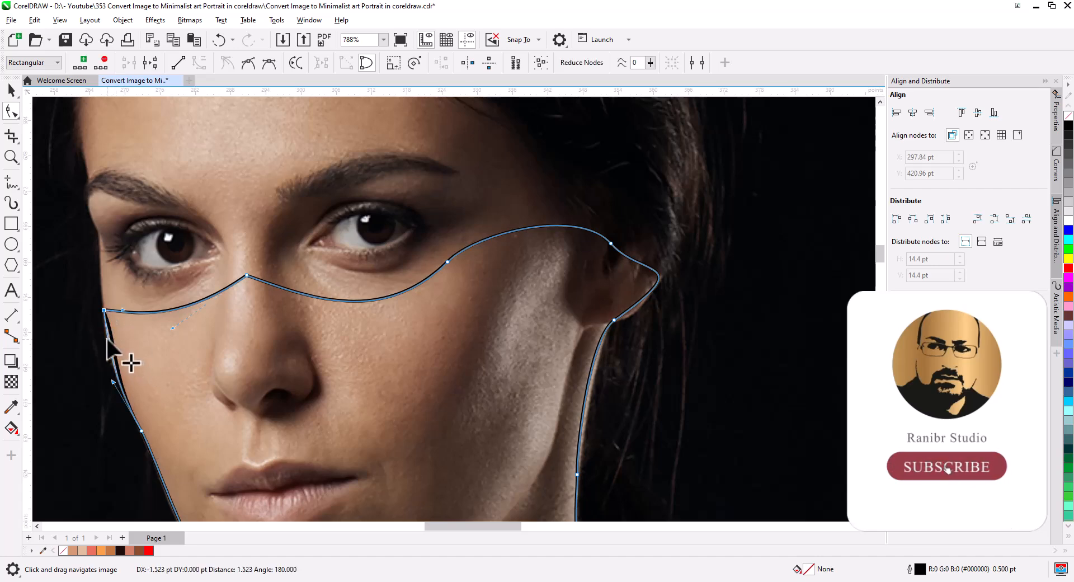
pyautogui.click(113, 382)
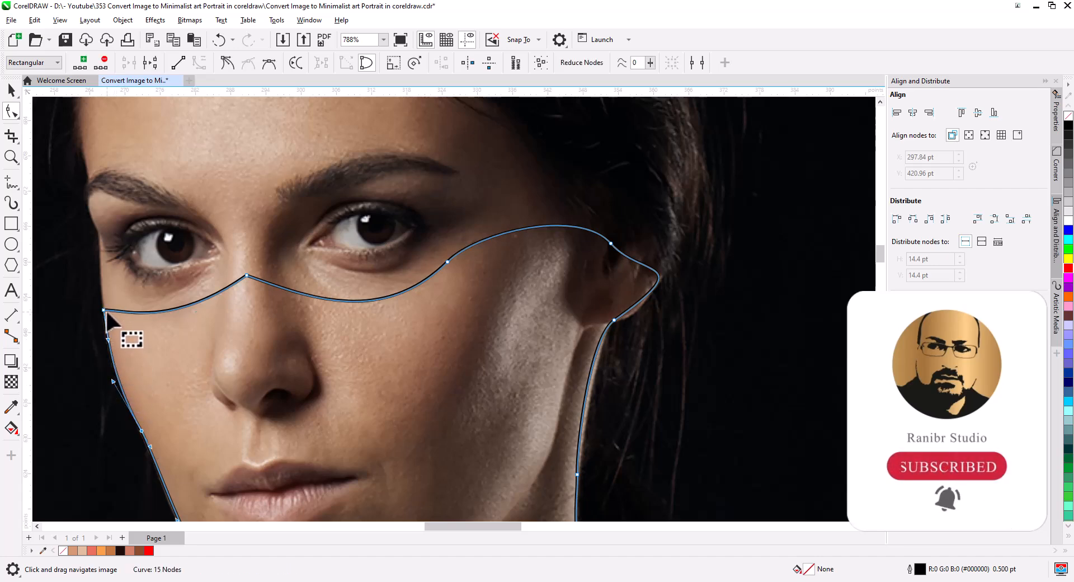
pyautogui.moveTo(104, 308); pyautogui.dragTo(104, 295)
pyautogui.moveTo(102, 295); pyautogui.dragTo(181, 347)
pyautogui.click(246, 275)
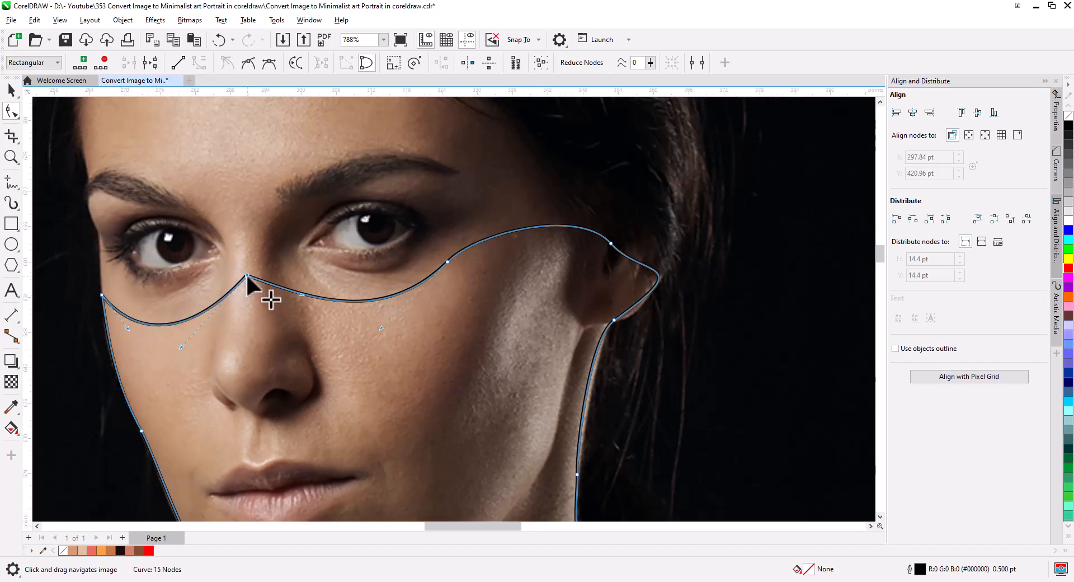
# - Fill the traced lower face and neck shape with red and deselect it
pyautogui.scroll(-2, 291, 374)
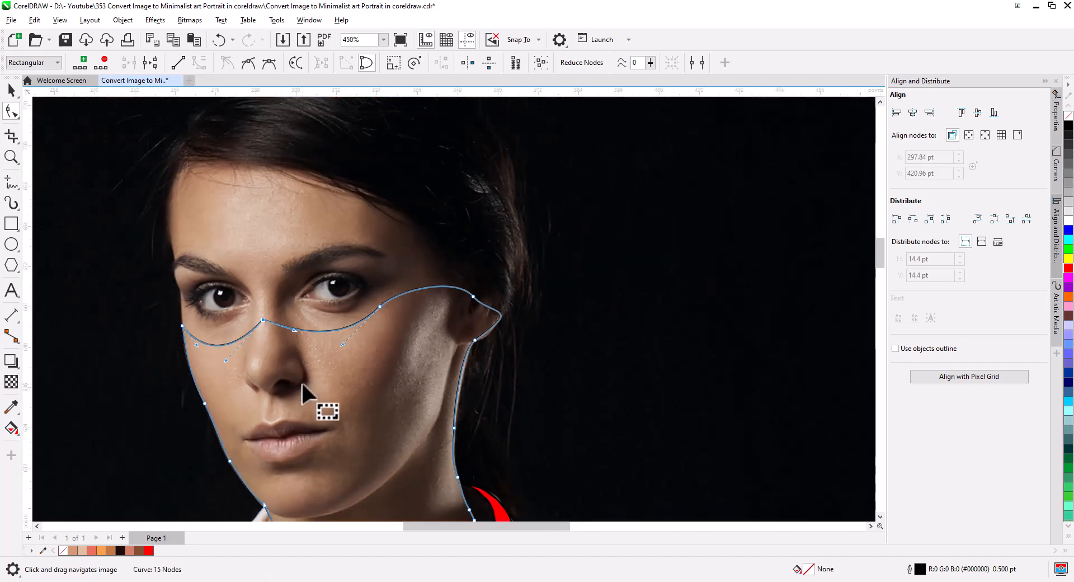
pyautogui.click(11, 90)
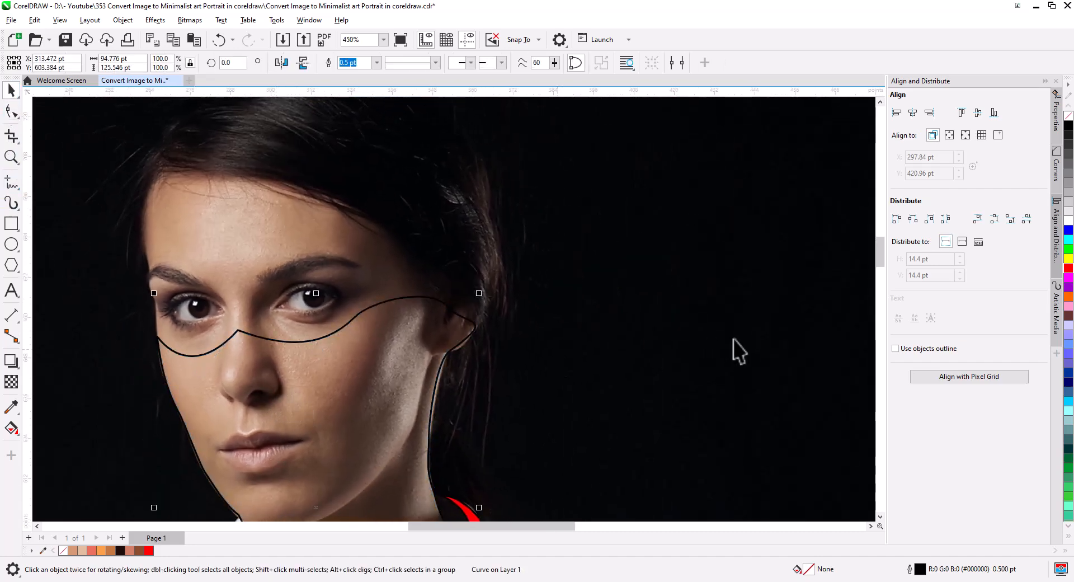
pyautogui.click(1067, 269)
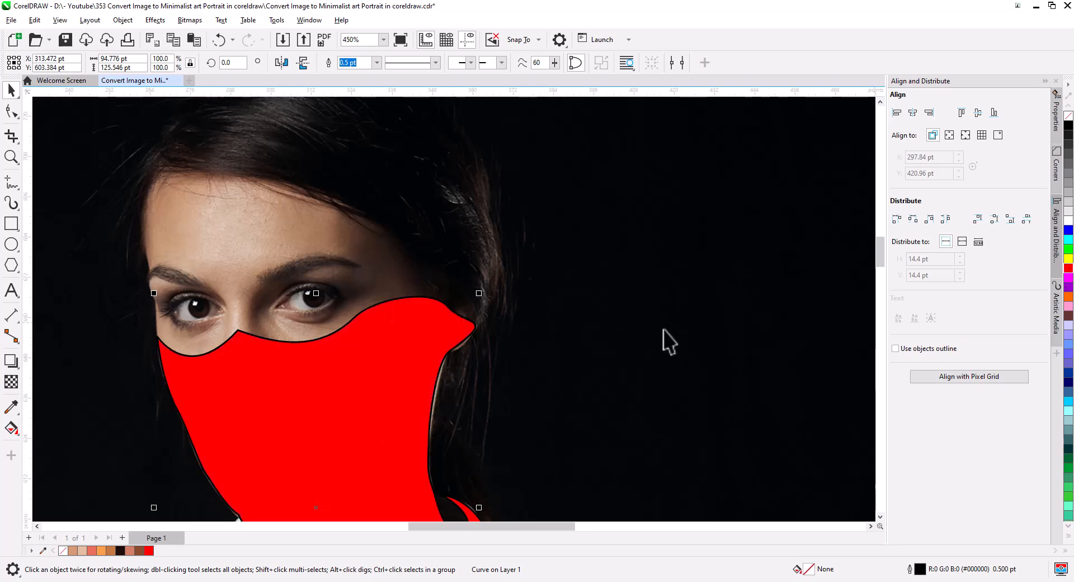
pyautogui.click(662, 329)
# - Unlock the background photo of the woman
pyautogui.moveTo(480, 330); pyautogui.dragTo(584, 444)
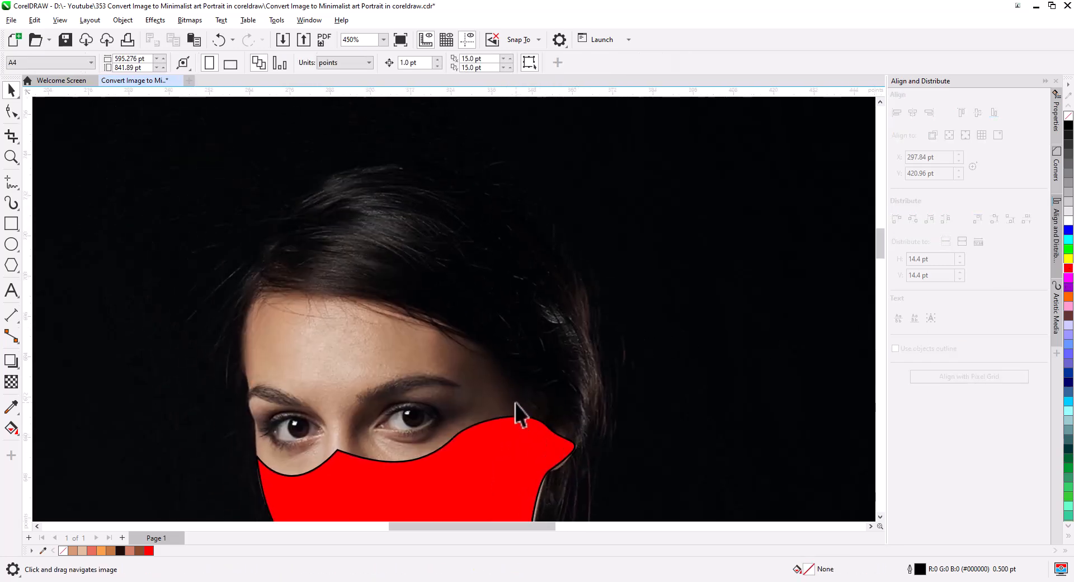
pyautogui.moveTo(556, 446); pyautogui.dragTo(496, 373)
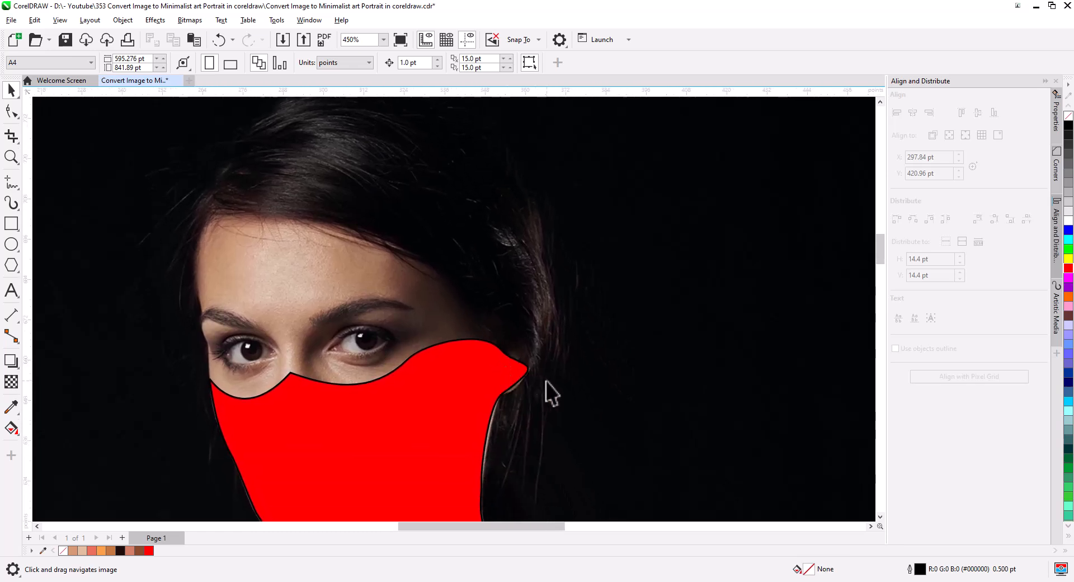
pyautogui.scroll(-5, 551, 394)
pyautogui.moveTo(578, 460); pyautogui.dragTo(504, 282)
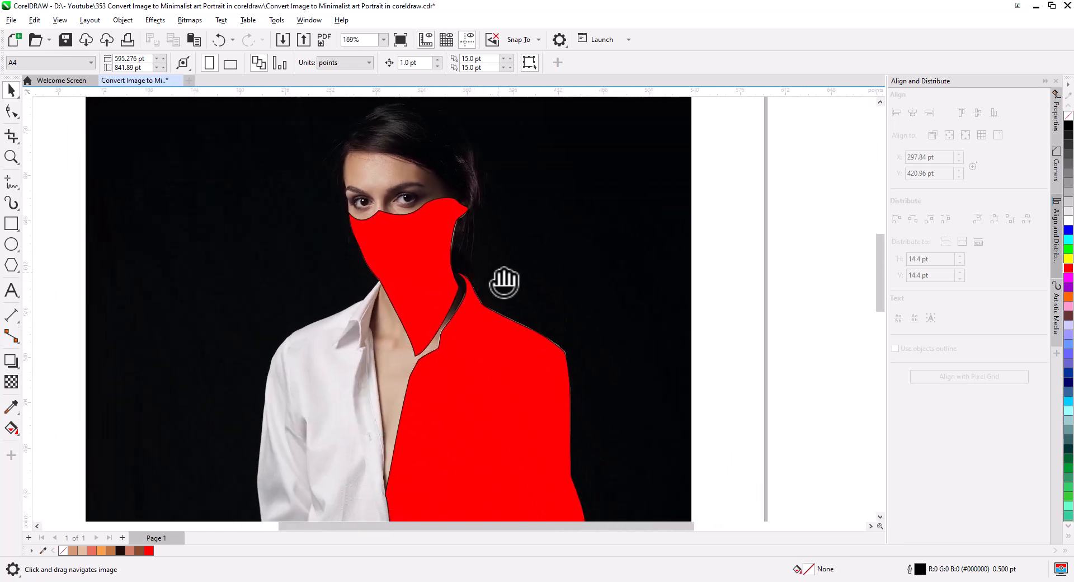
pyautogui.rightClick(641, 239)
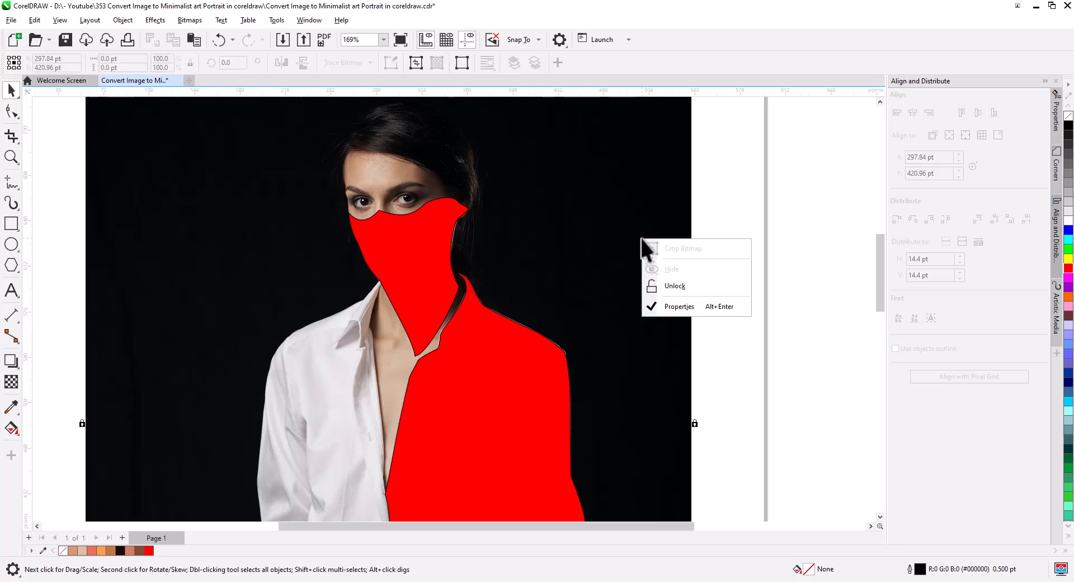
pyautogui.click(676, 286)
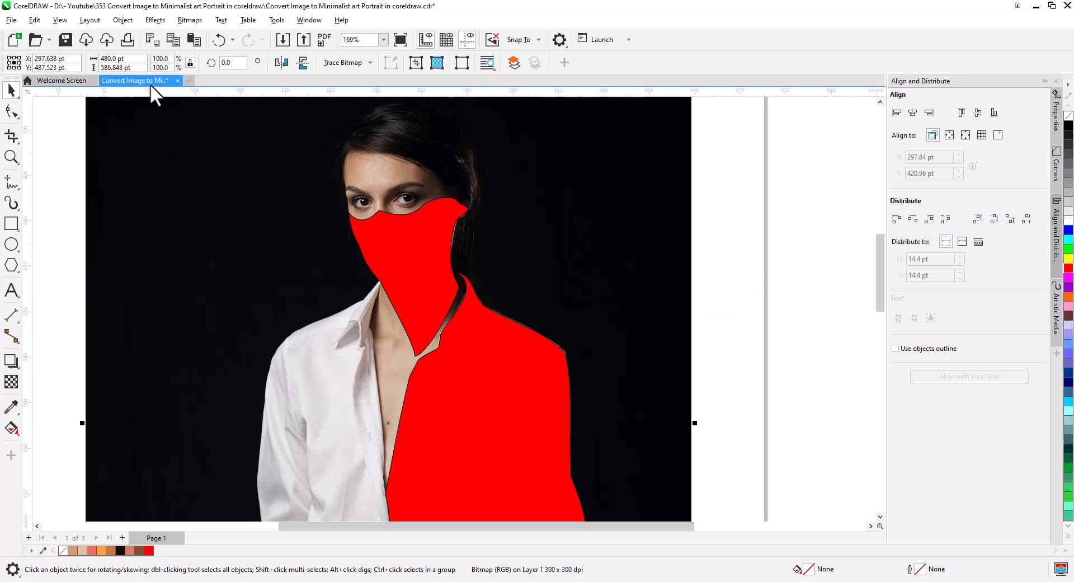
# - Duplicate the background photo in place and send the copy to the back, behind the red shapes
pyautogui.click(173, 40)
pyautogui.click(194, 40)
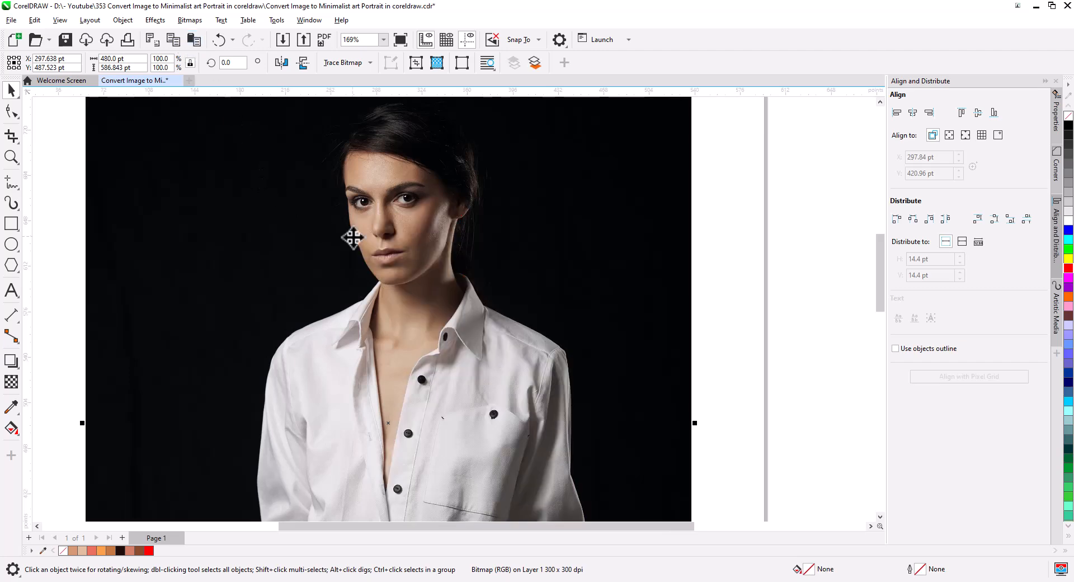
pyautogui.rightClick(618, 257)
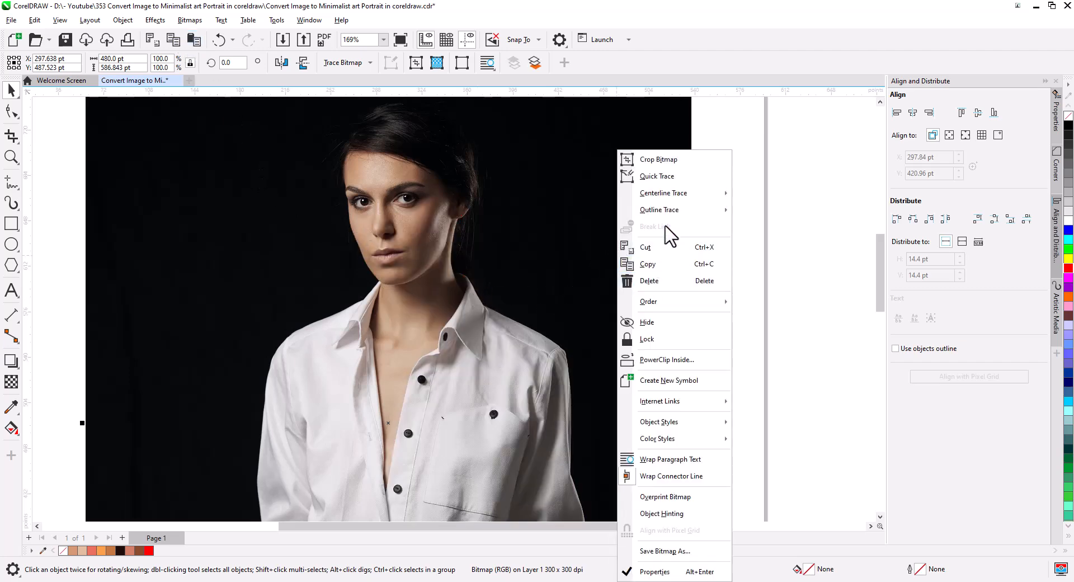
pyautogui.moveTo(665, 316)
pyautogui.click(790, 321)
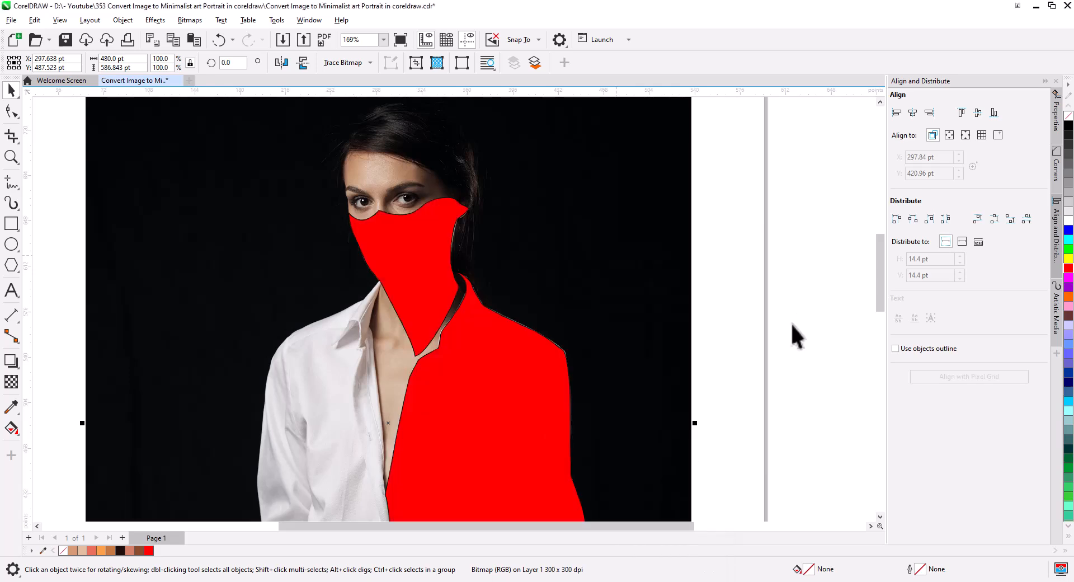
# - Convert the upper photo of the woman to a 300 dpi Grayscale (8-bit) bitmap
pyautogui.click(618, 275)
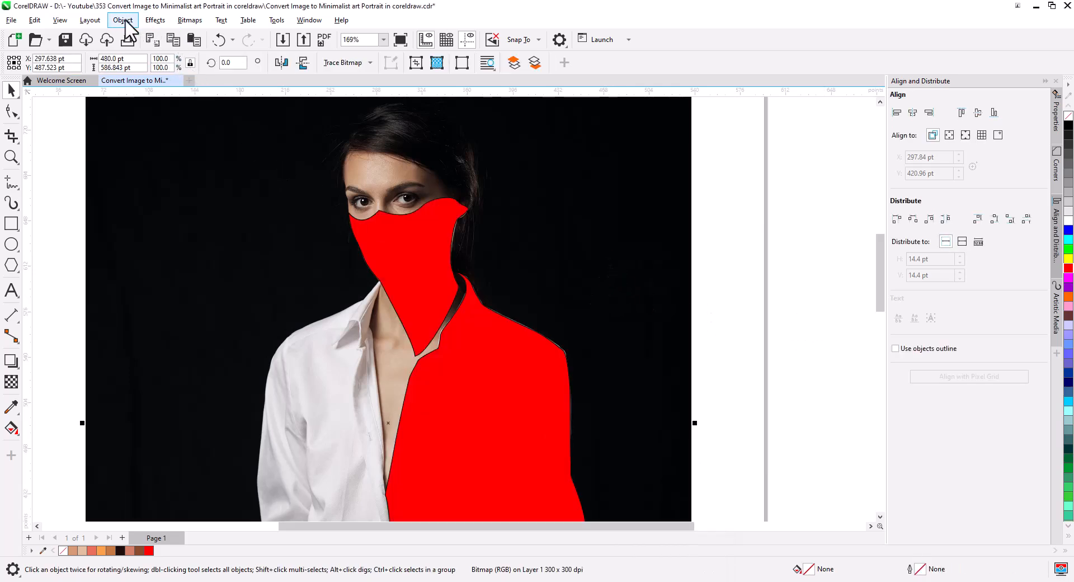
pyautogui.click(190, 21)
pyautogui.click(197, 41)
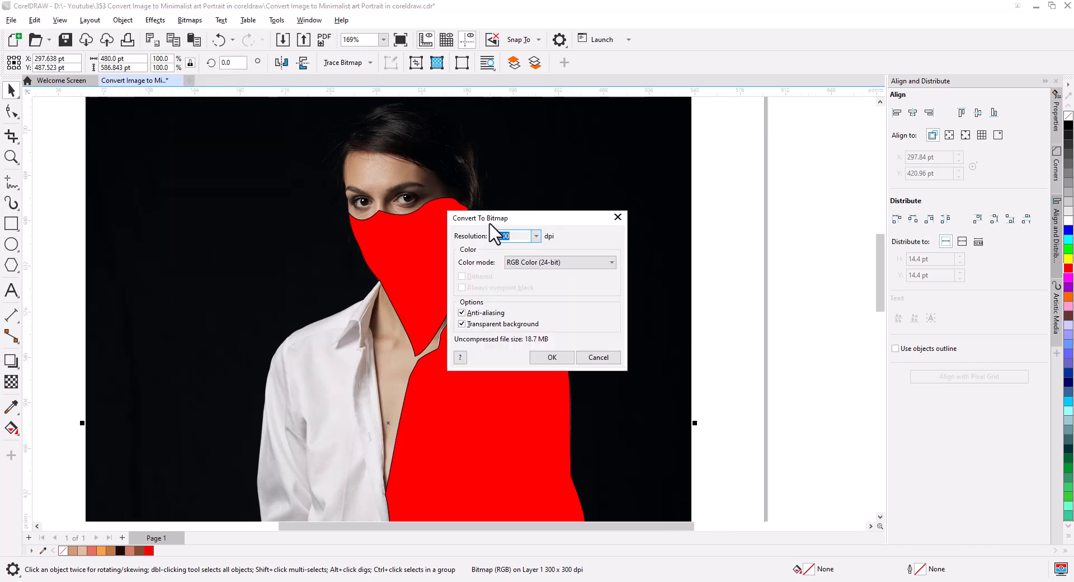
pyautogui.click(542, 262)
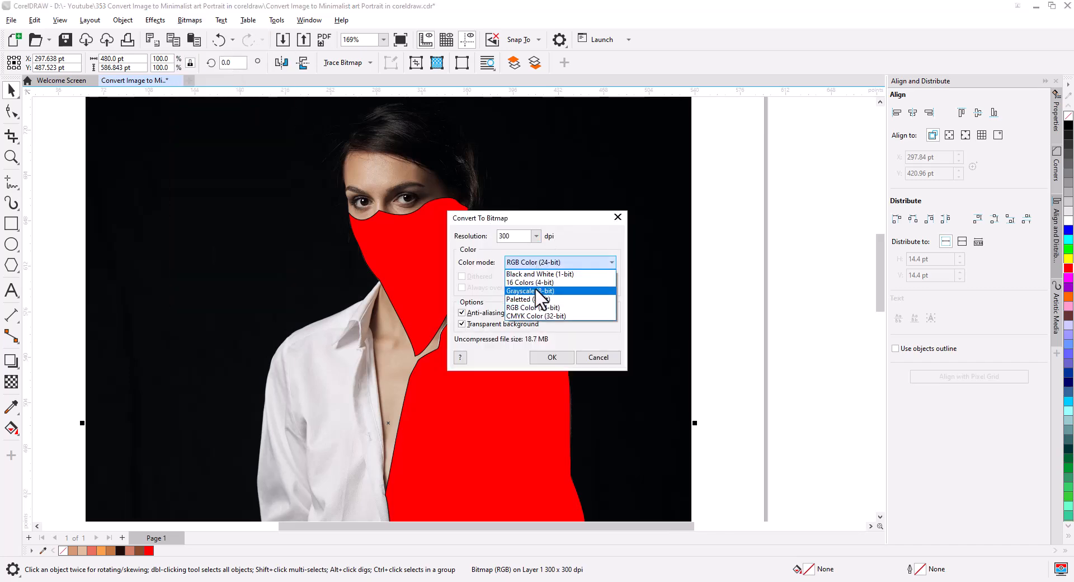
pyautogui.click(538, 291)
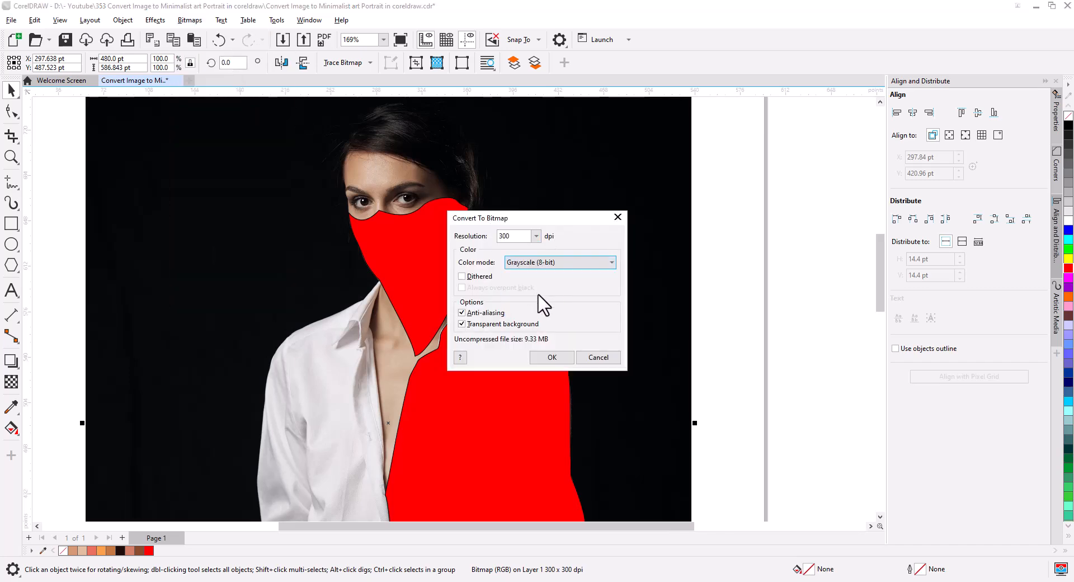
pyautogui.click(558, 356)
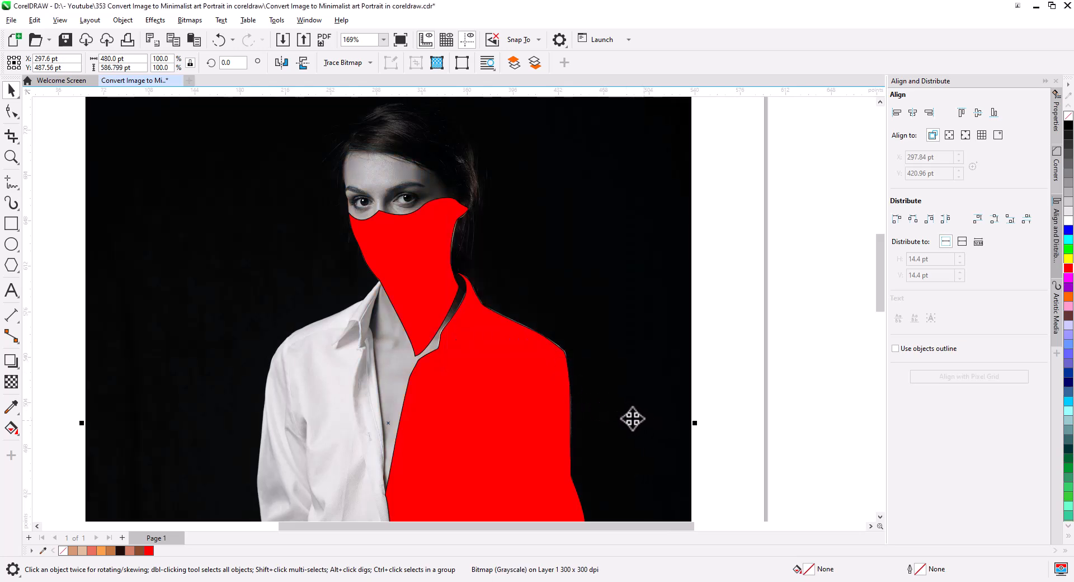
# - PowerClip the grayscale photo inside the red lower face and neck shape and deselect it
pyautogui.rightClick(577, 255)
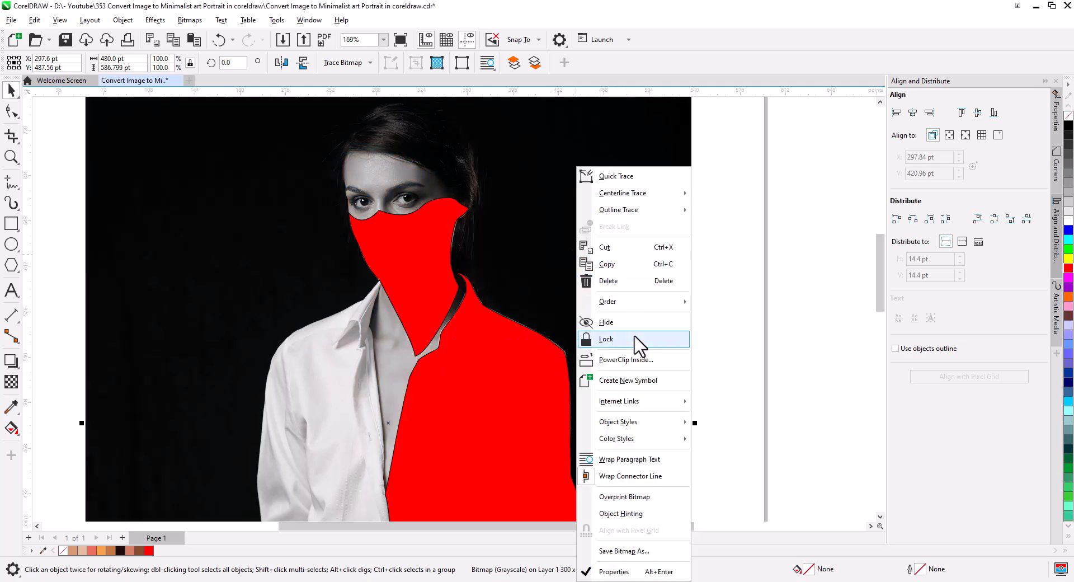
pyautogui.click(640, 362)
pyautogui.click(421, 261)
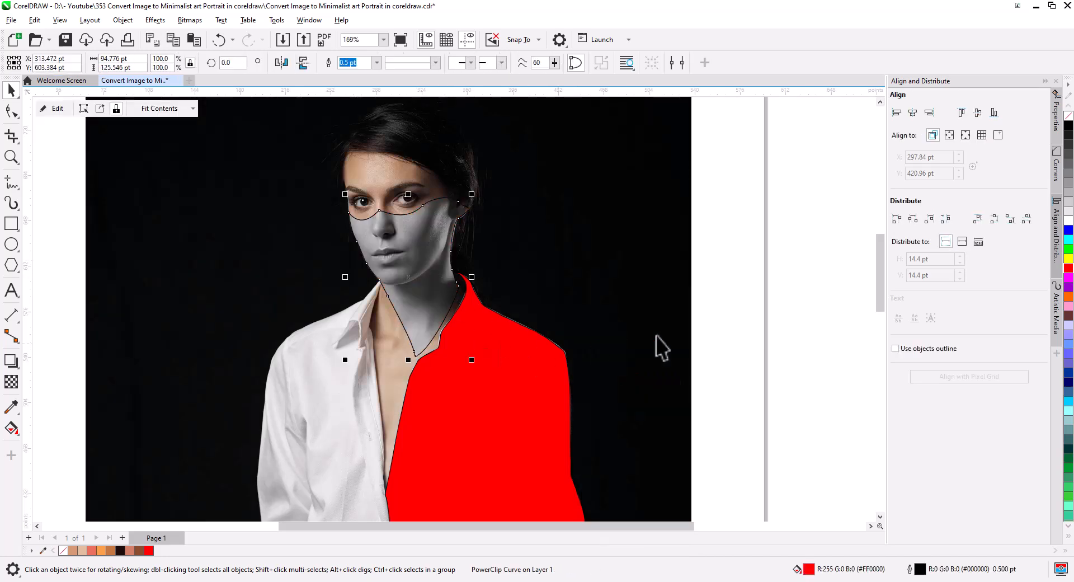
pyautogui.click(619, 357)
pyautogui.click(432, 277)
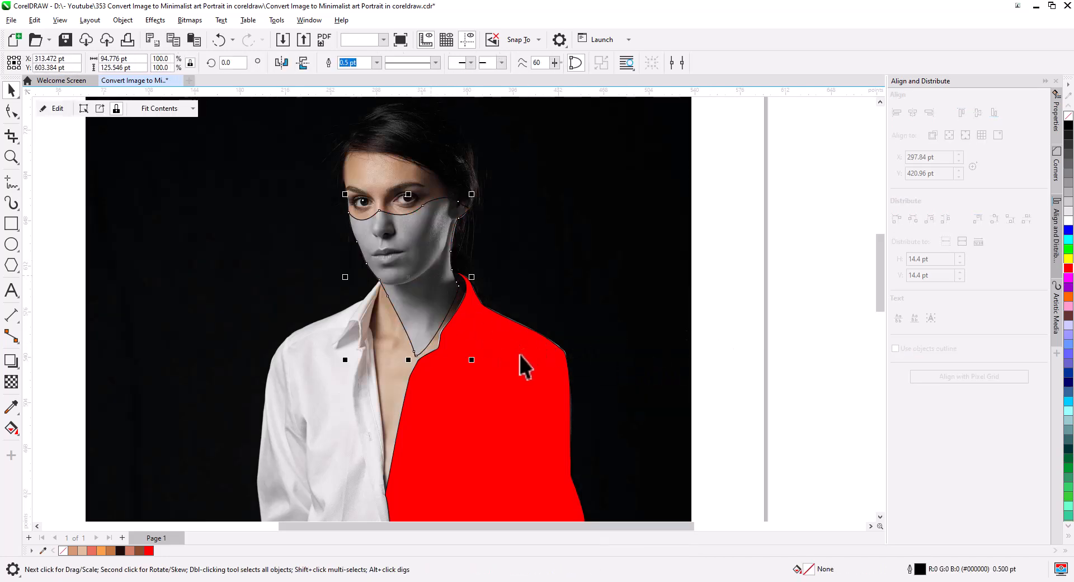
pyautogui.click(686, 338)
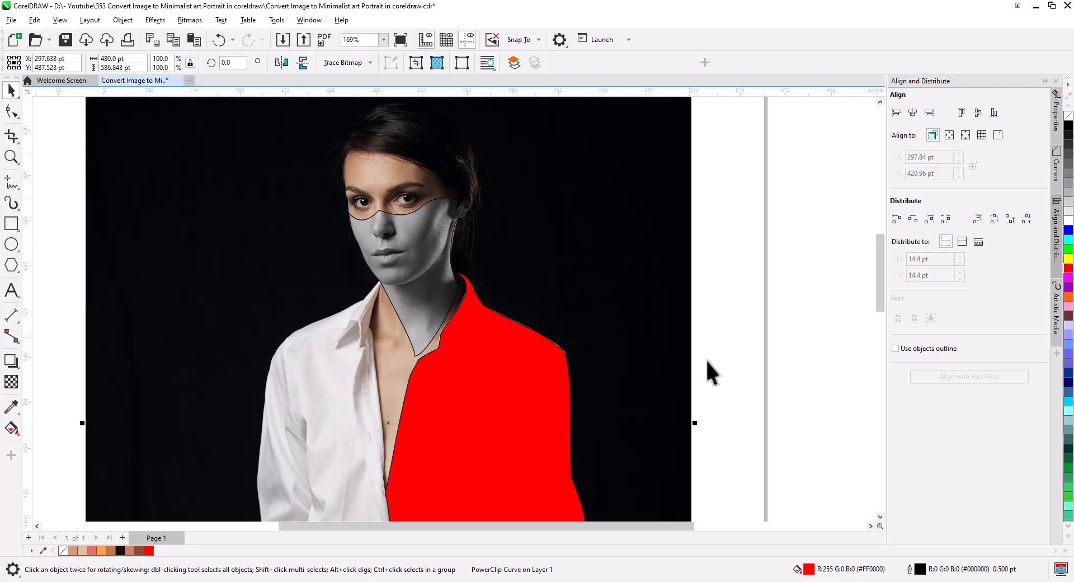
pyautogui.click(782, 378)
# - Duplicate the remaining color photo in place and send the copy to the back, behind the face and shirt shapes
pyautogui.moveTo(794, 394); pyautogui.dragTo(778, 194)
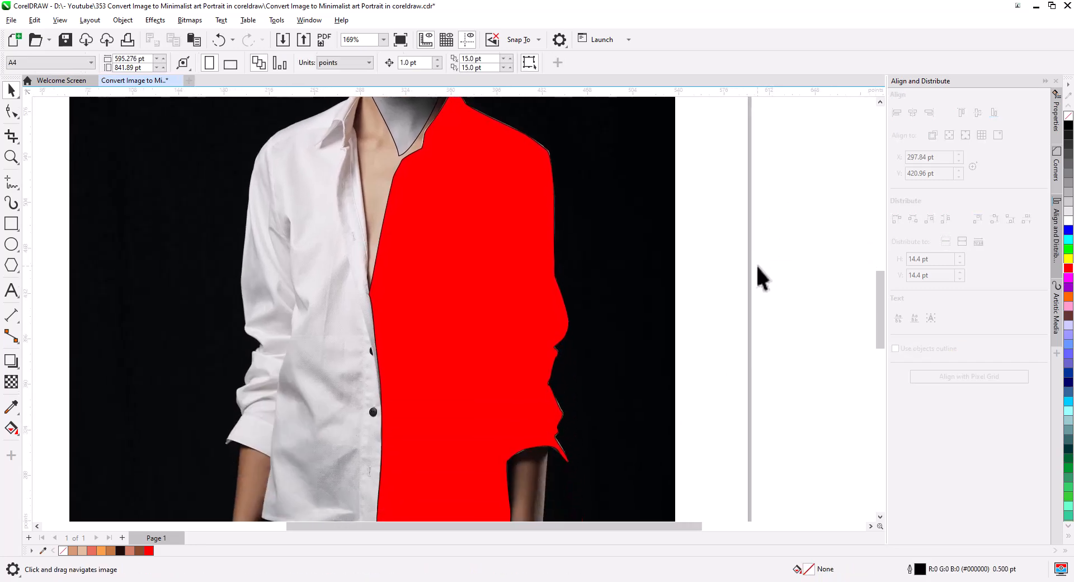
pyautogui.click(637, 309)
pyautogui.scroll(-2, 649, 347)
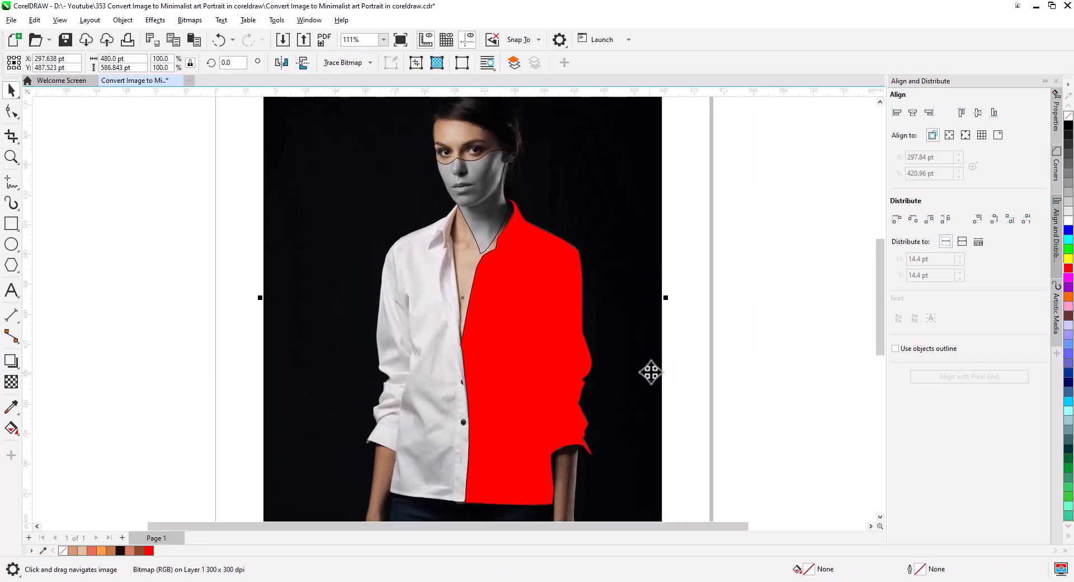
pyautogui.click(194, 39)
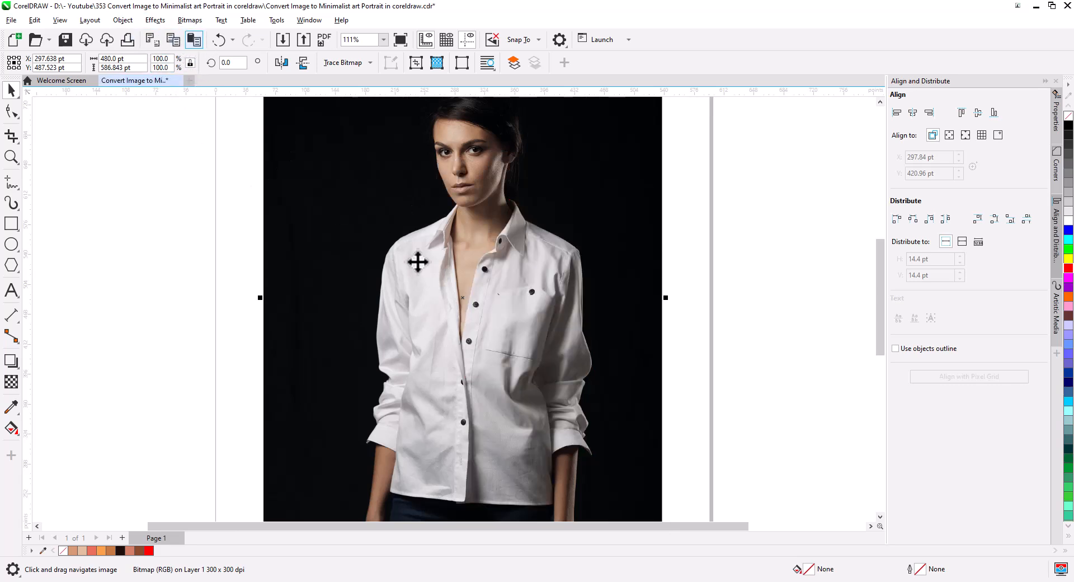
pyautogui.rightClick(620, 311)
pyautogui.moveTo(688, 307)
pyautogui.click(783, 325)
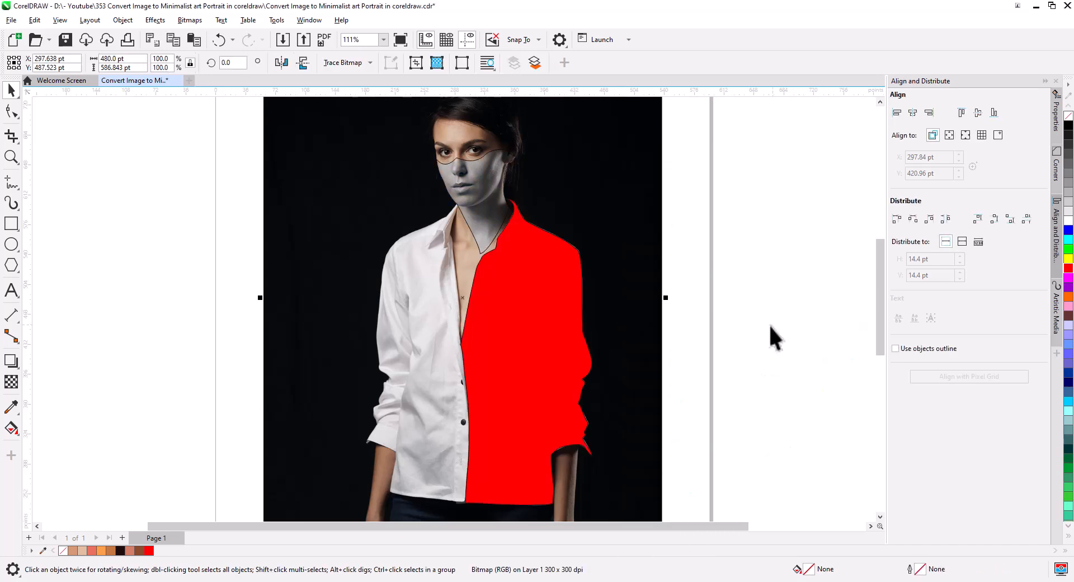
# - PowerClip the upper color photo inside the red half-shirt shape
pyautogui.rightClick(620, 295)
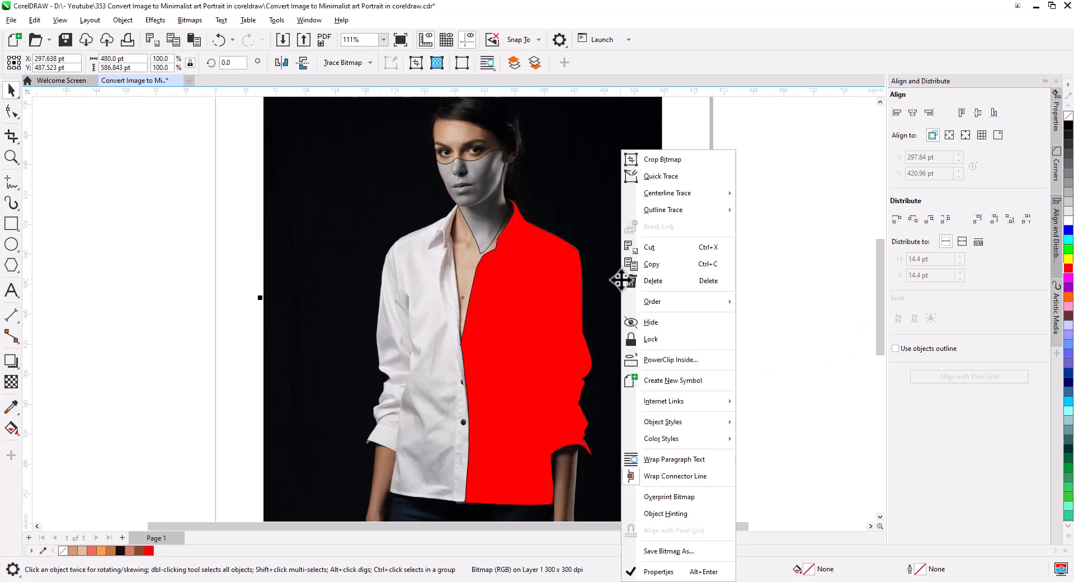
pyautogui.click(668, 364)
pyautogui.click(536, 342)
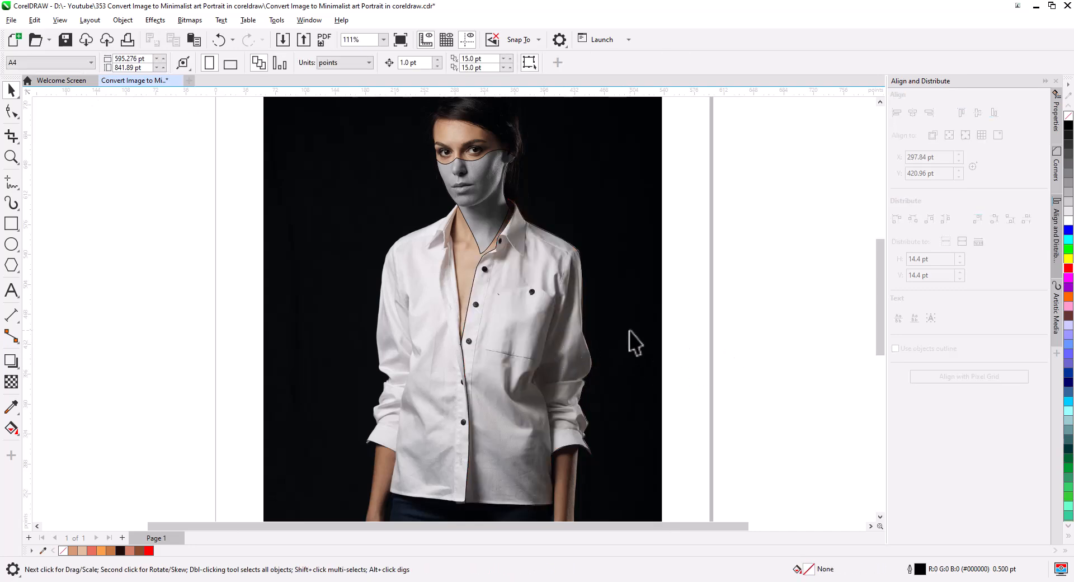
# - Trace the forehead and hairline with an Artistic Media brush stroke, from the cheek edge beside the eye over the forehead to the ear
pyautogui.scroll(2, 458, 306)
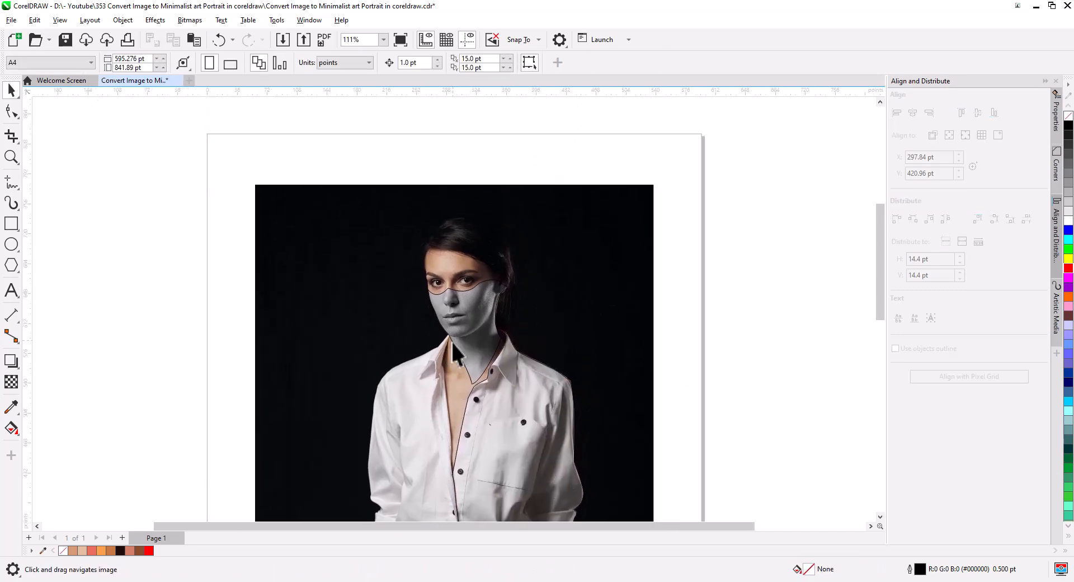
pyautogui.scroll(2, 458, 306)
pyautogui.scroll(1, 470, 282)
pyautogui.moveTo(470, 283); pyautogui.dragTo(475, 427)
pyautogui.scroll(1, 475, 426)
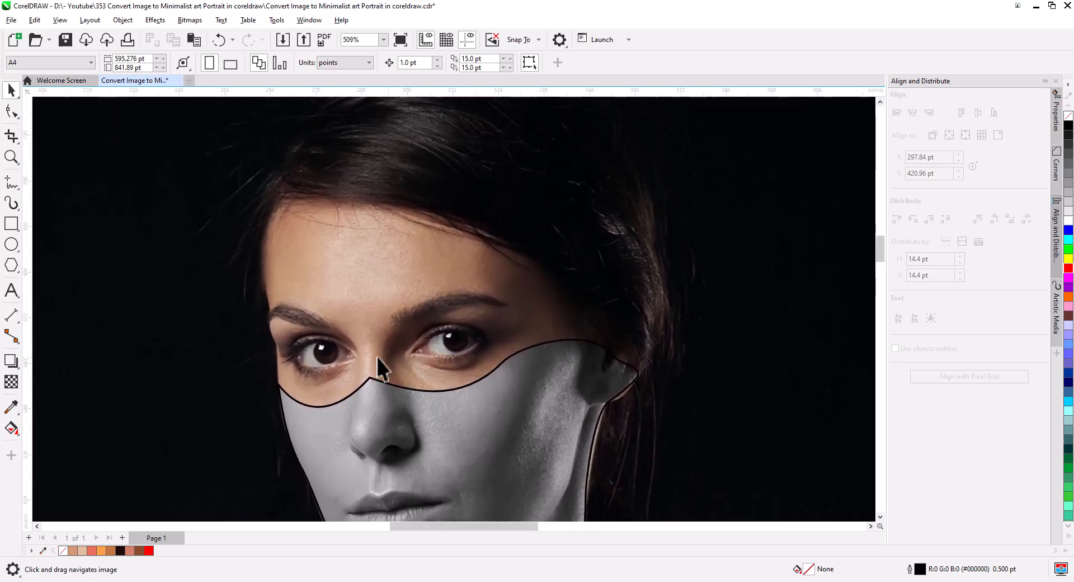
pyautogui.moveTo(236, 278); pyautogui.dragTo(145, 292)
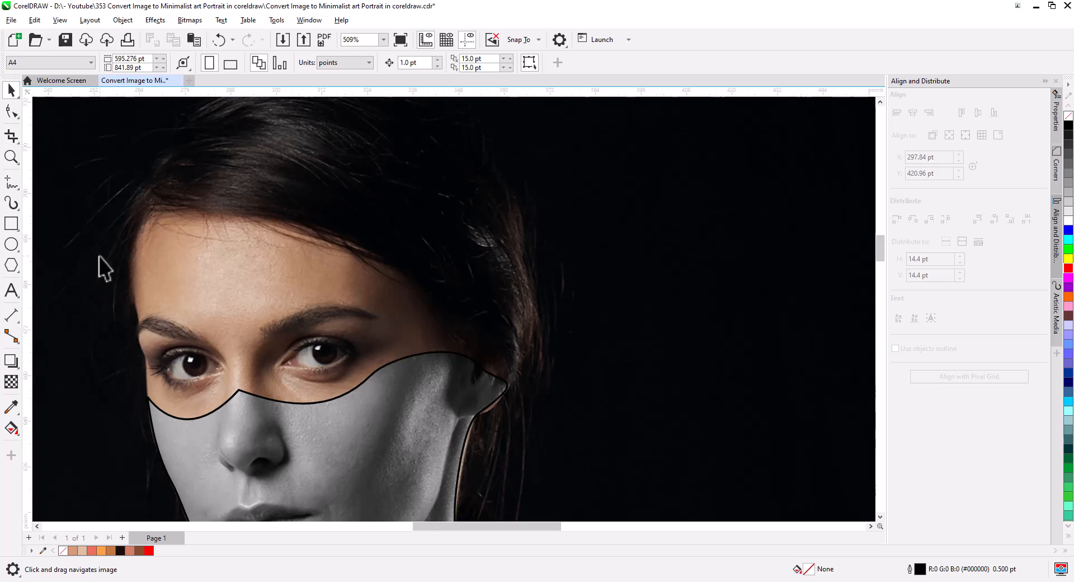
pyautogui.click(13, 203)
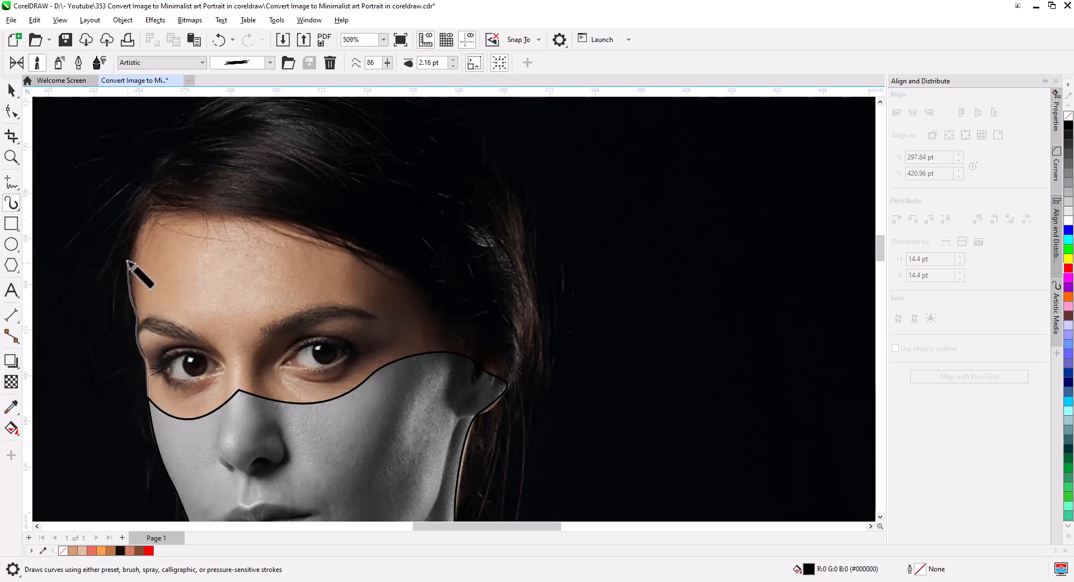
pyautogui.moveTo(127, 260); pyautogui.dragTo(145, 216)
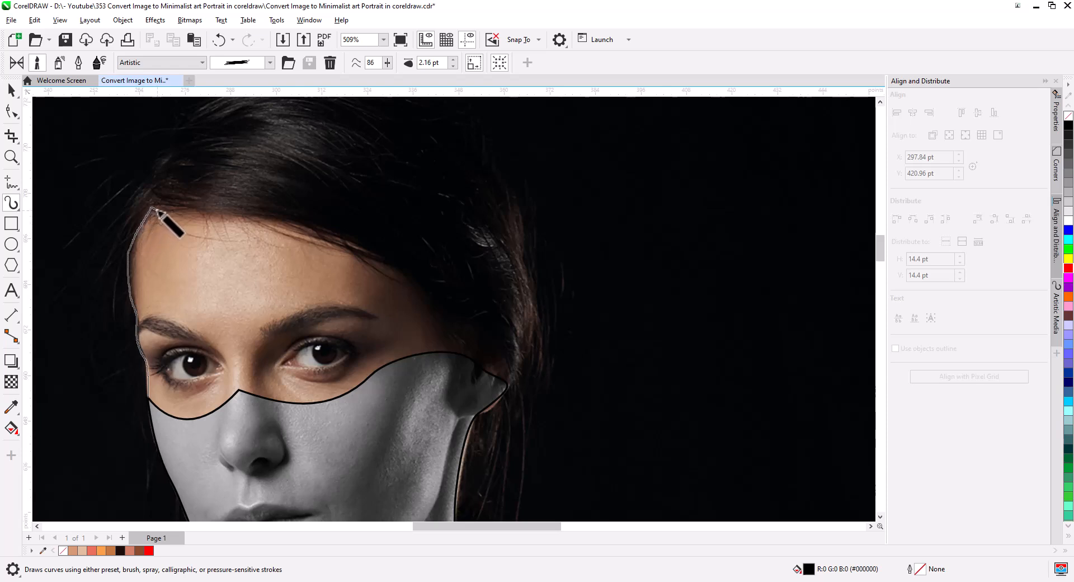
pyautogui.moveTo(252, 223)
pyautogui.mouseDown()
pyautogui.moveTo(327, 231)
pyautogui.moveTo(381, 258)
pyautogui.mouseUp()
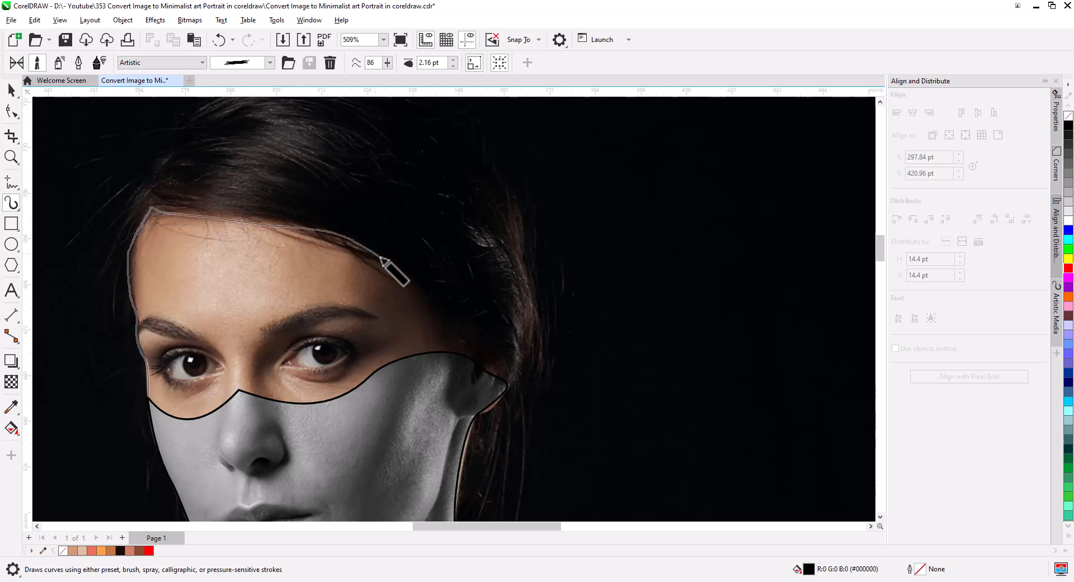
pyautogui.moveTo(445, 323); pyautogui.dragTo(458, 333)
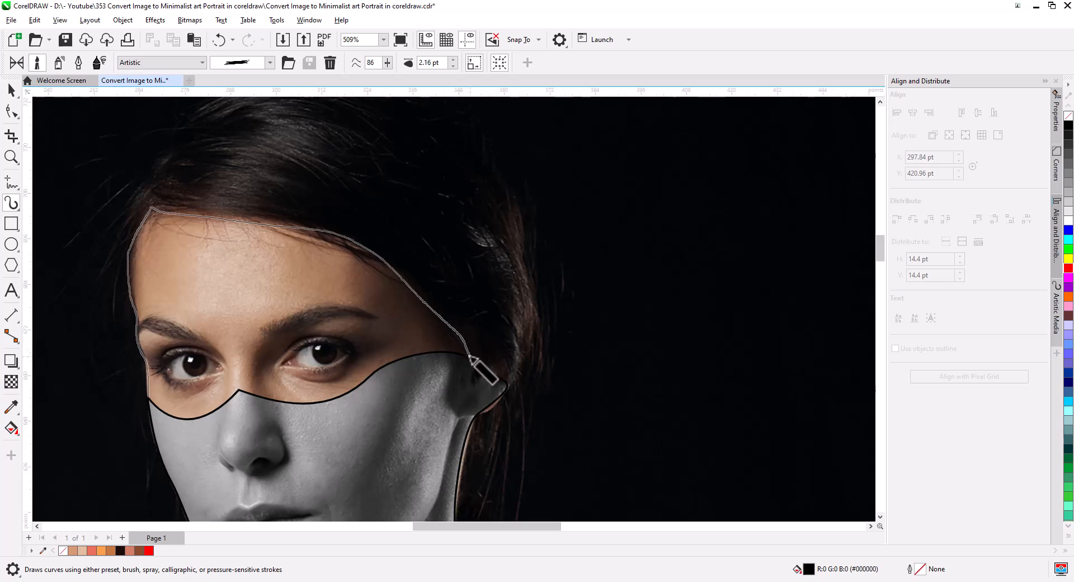
pyautogui.moveTo(469, 356); pyautogui.dragTo(463, 389)
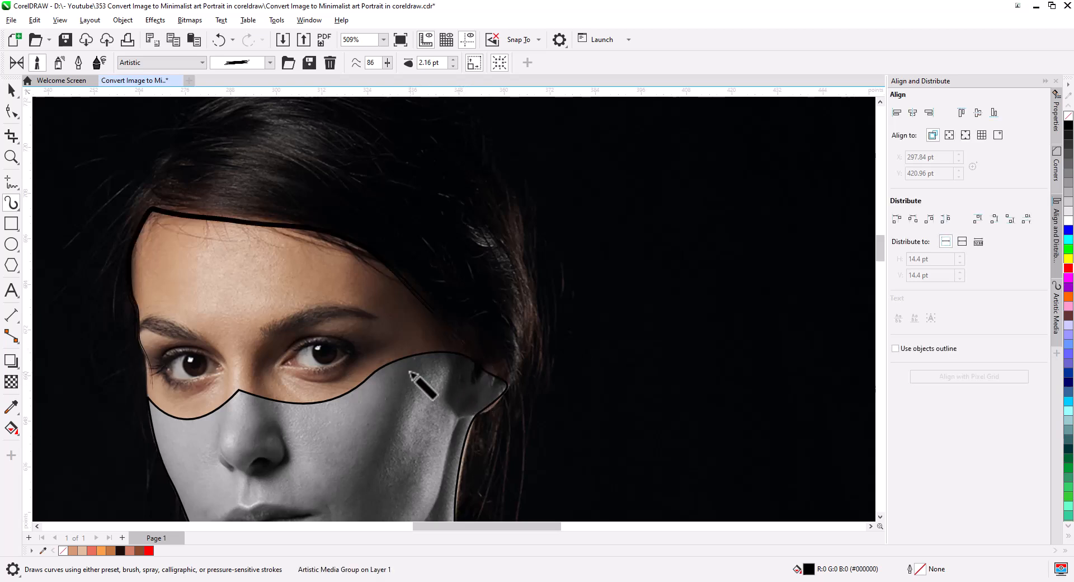
# - Color the hairline stroke red and apply the fourth preset stroke of the Default stroke type
pyautogui.moveTo(324, 352); pyautogui.dragTo(395, 351)
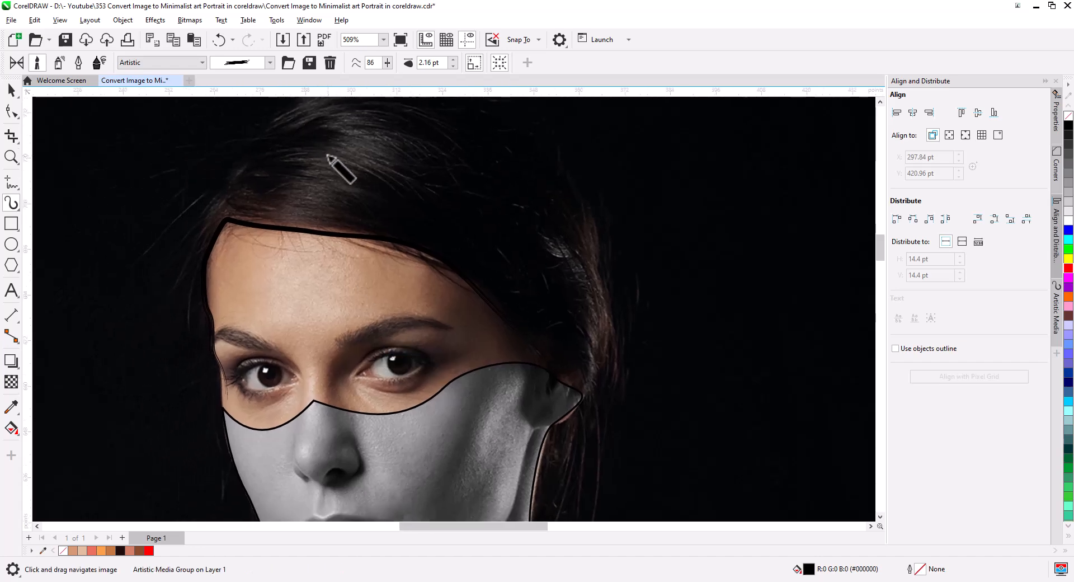
pyautogui.click(1067, 269)
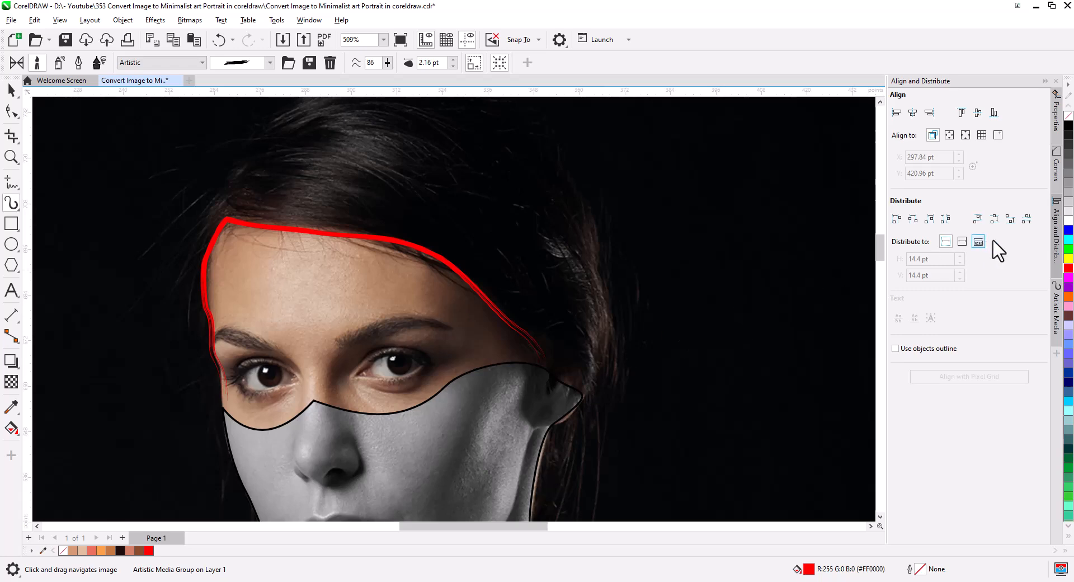
pyautogui.click(1056, 313)
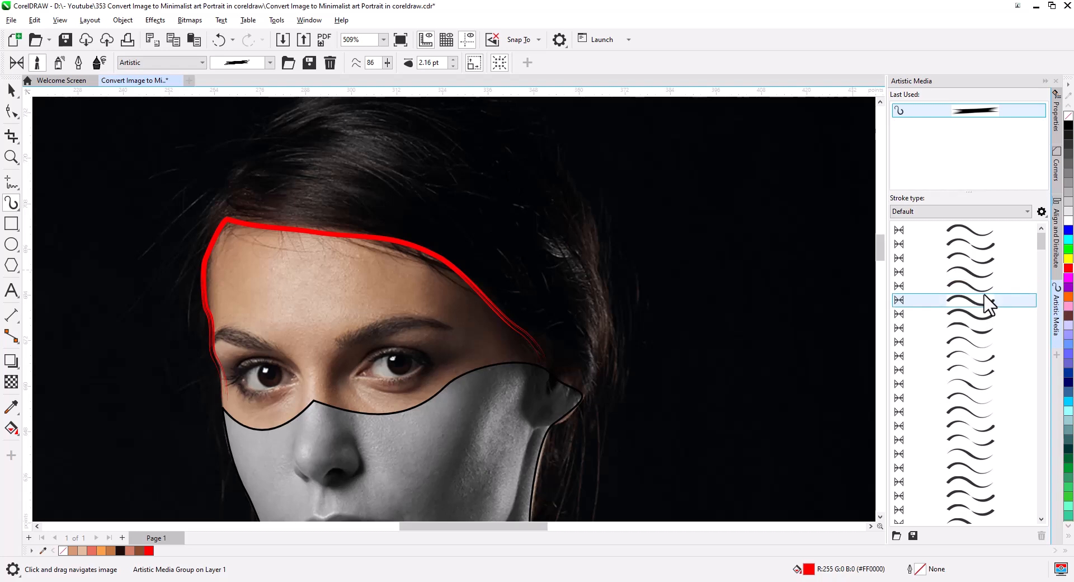
pyautogui.click(975, 274)
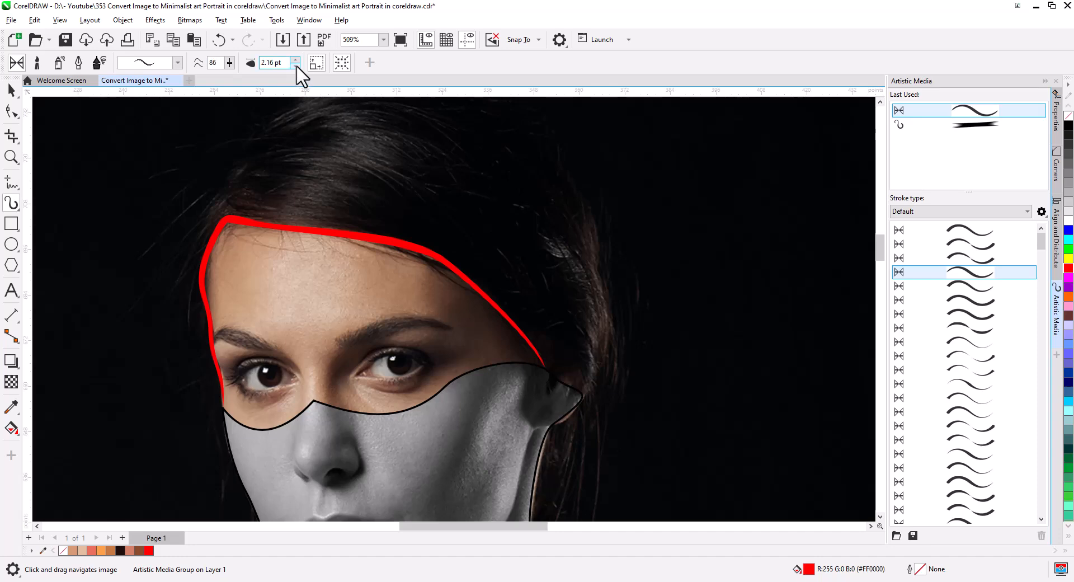
# - Draw a preset stroke along the outer hair contour, from the temple over the crown and down behind the ear
pyautogui.moveTo(365, 158); pyautogui.dragTo(301, 264)
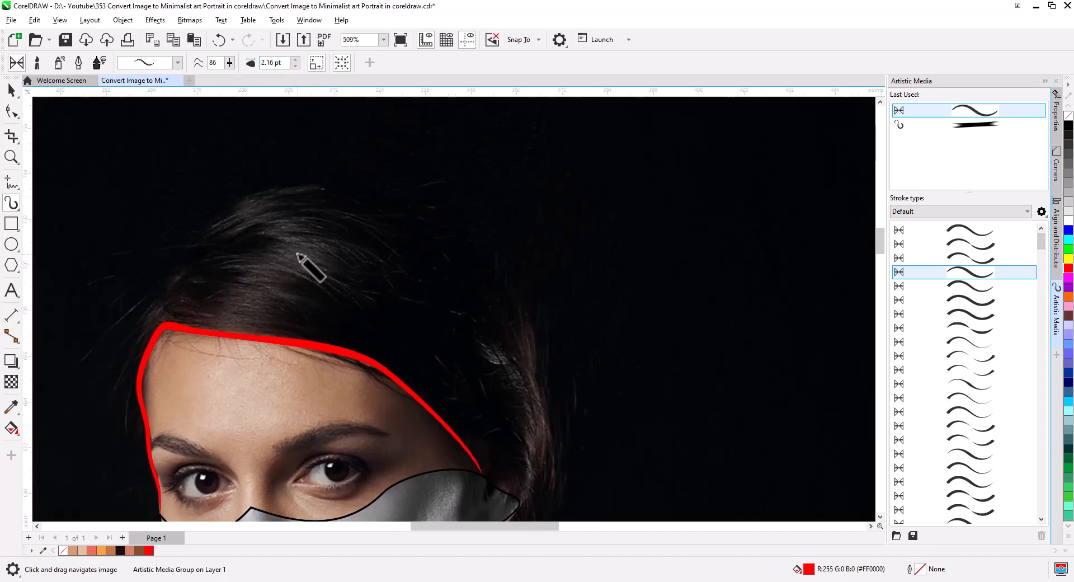
pyautogui.scroll(-1, 311, 266)
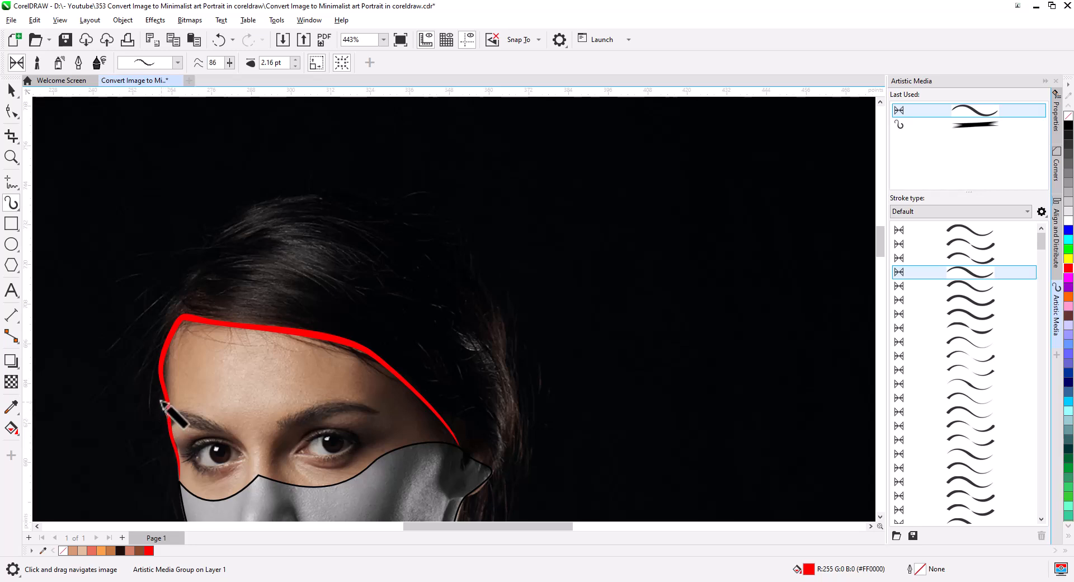
pyautogui.moveTo(153, 370)
pyautogui.mouseDown()
pyautogui.moveTo(171, 290)
pyautogui.moveTo(204, 249)
pyautogui.moveTo(280, 208)
pyautogui.moveTo(325, 200)
pyautogui.moveTo(398, 221)
pyautogui.mouseUp()
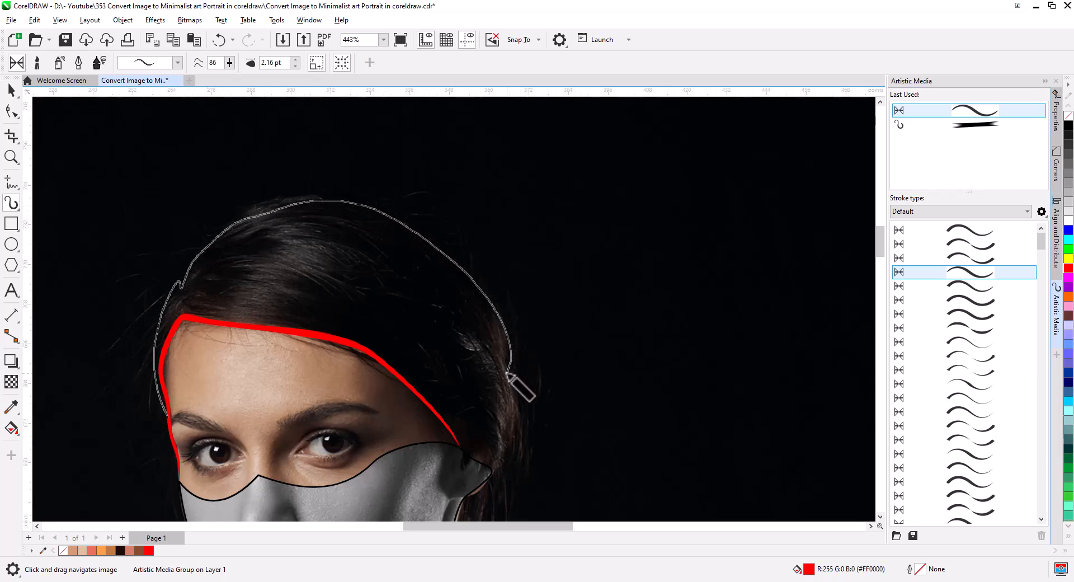
pyautogui.moveTo(506, 373); pyautogui.dragTo(519, 409)
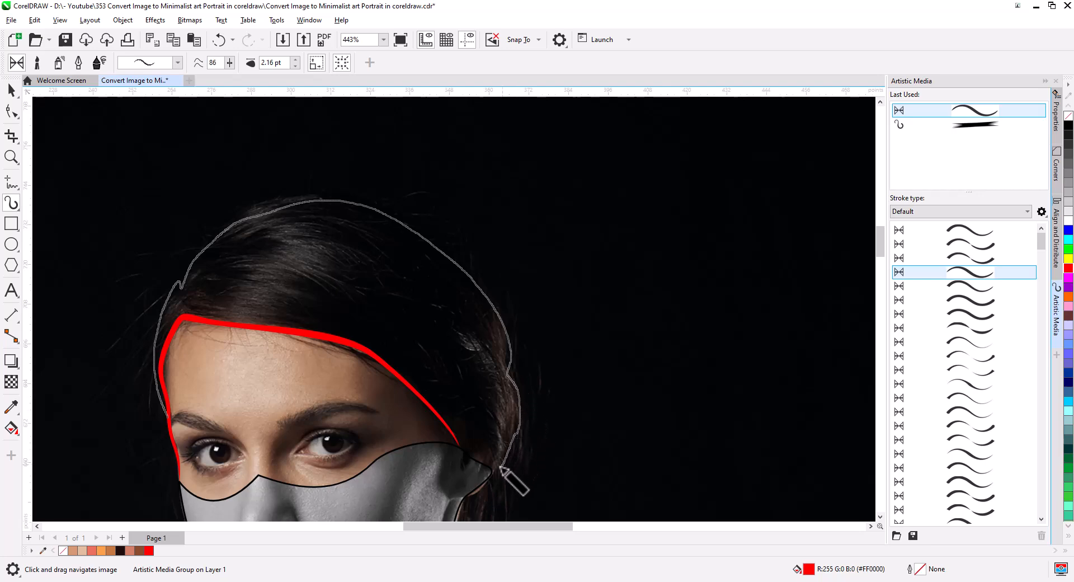
pyautogui.moveTo(493, 473)
pyautogui.mouseDown()
pyautogui.moveTo(506, 487)
pyautogui.moveTo(555, 318)
pyautogui.moveTo(558, 266)
pyautogui.mouseUp()
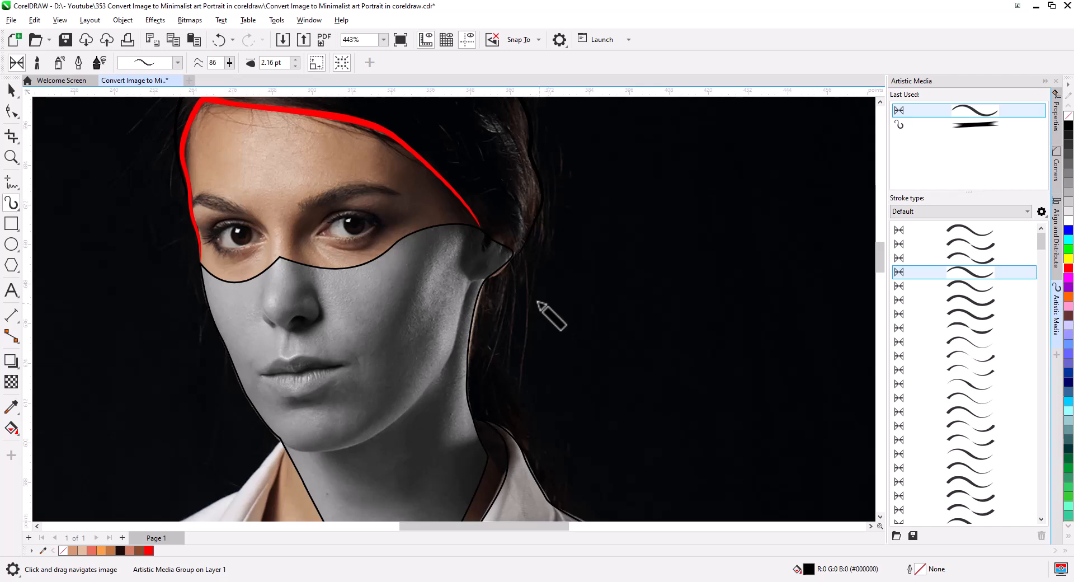
# - Draw a preset stroke through the hair, from above the temple across the head toward the back
pyautogui.moveTo(542, 307); pyautogui.dragTo(517, 412)
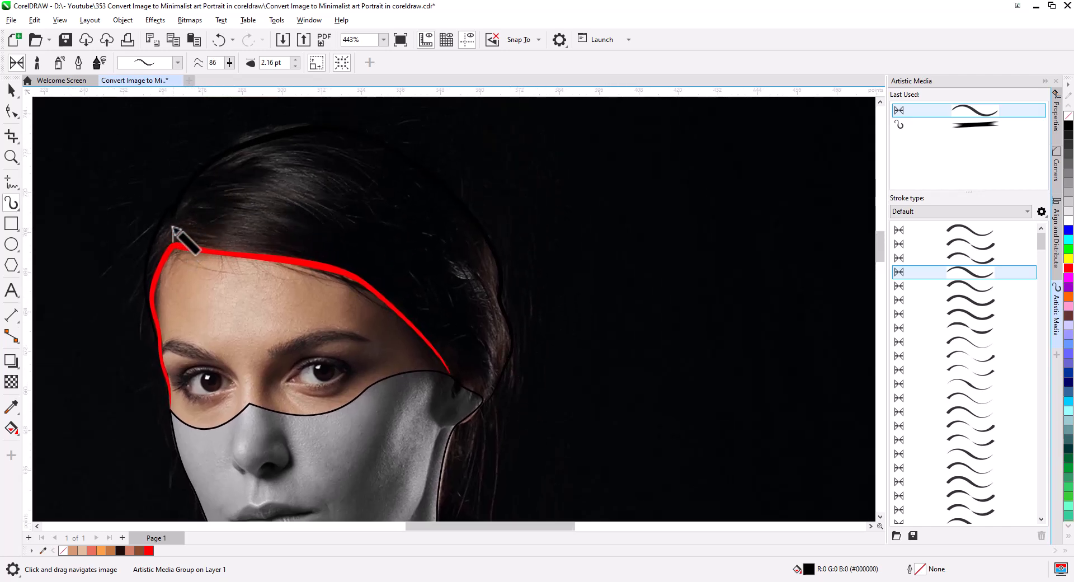
pyautogui.moveTo(173, 226)
pyautogui.mouseDown()
pyautogui.moveTo(184, 198)
pyautogui.moveTo(239, 217)
pyautogui.moveTo(404, 225)
pyautogui.moveTo(435, 242)
pyautogui.mouseUp()
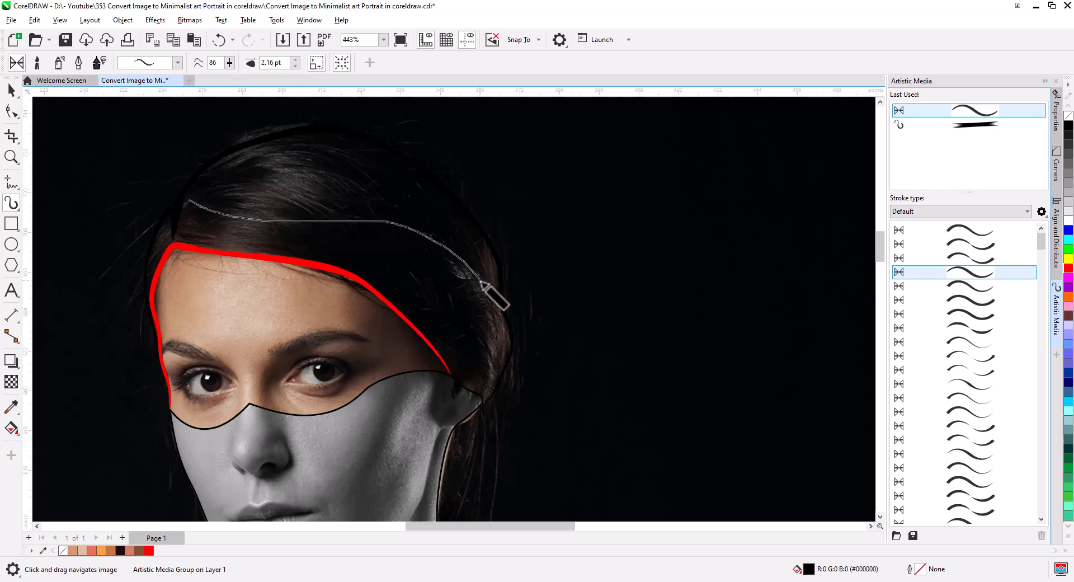
pyautogui.moveTo(495, 302); pyautogui.dragTo(496, 302)
# - Draw a preset stroke from the collar beside the neck over the shoulder and down the upper arm of the color shirt half
pyautogui.moveTo(382, 335)
pyautogui.mouseDown()
pyautogui.moveTo(531, 227)
pyautogui.moveTo(524, 159)
pyautogui.mouseUp()
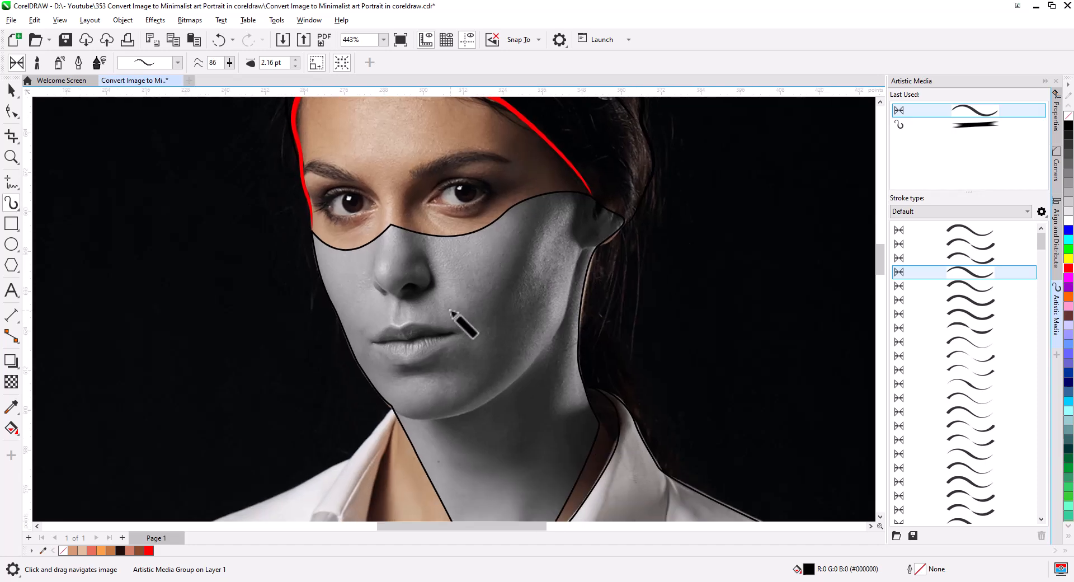
pyautogui.moveTo(455, 353); pyautogui.dragTo(458, 191)
pyautogui.moveTo(438, 297); pyautogui.dragTo(465, 230)
pyautogui.scroll(-1, 451, 245)
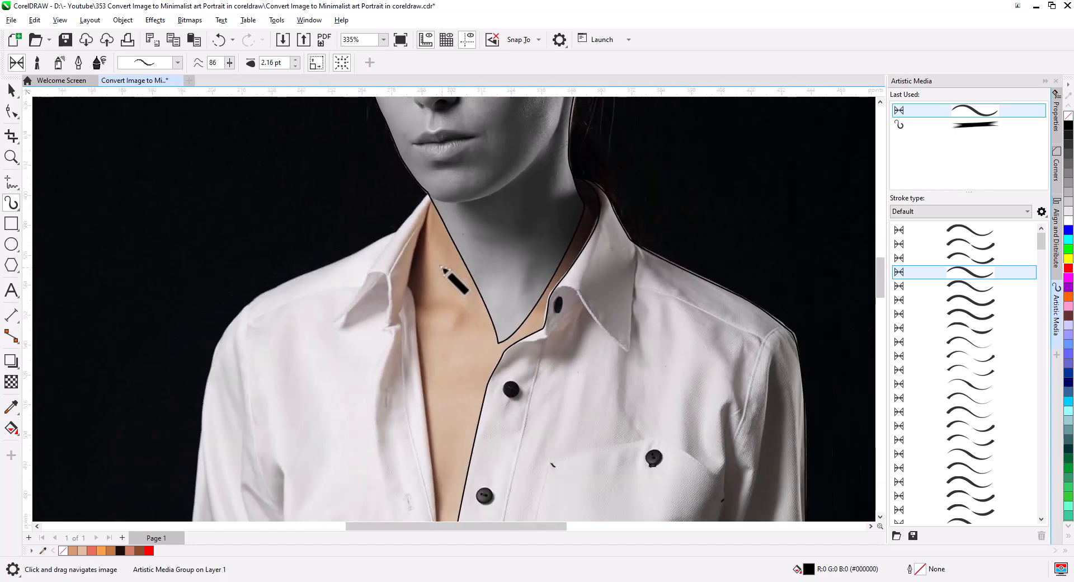
pyautogui.moveTo(448, 276); pyautogui.dragTo(500, 245)
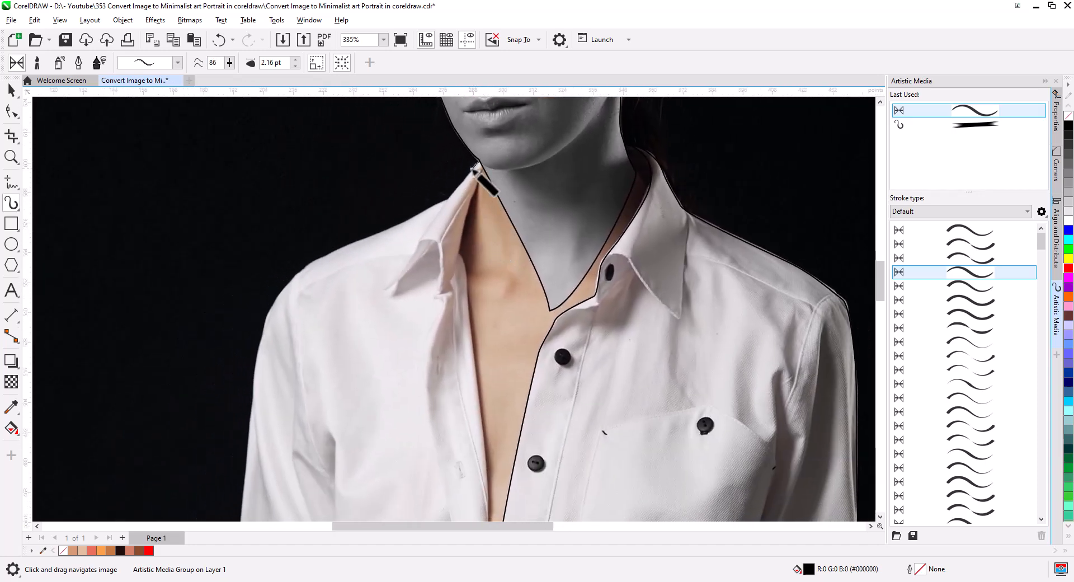
pyautogui.moveTo(474, 166)
pyautogui.mouseDown()
pyautogui.moveTo(448, 203)
pyautogui.moveTo(289, 274)
pyautogui.moveTo(255, 357)
pyautogui.moveTo(251, 430)
pyautogui.moveTo(307, 398)
pyautogui.moveTo(356, 266)
pyautogui.mouseUp()
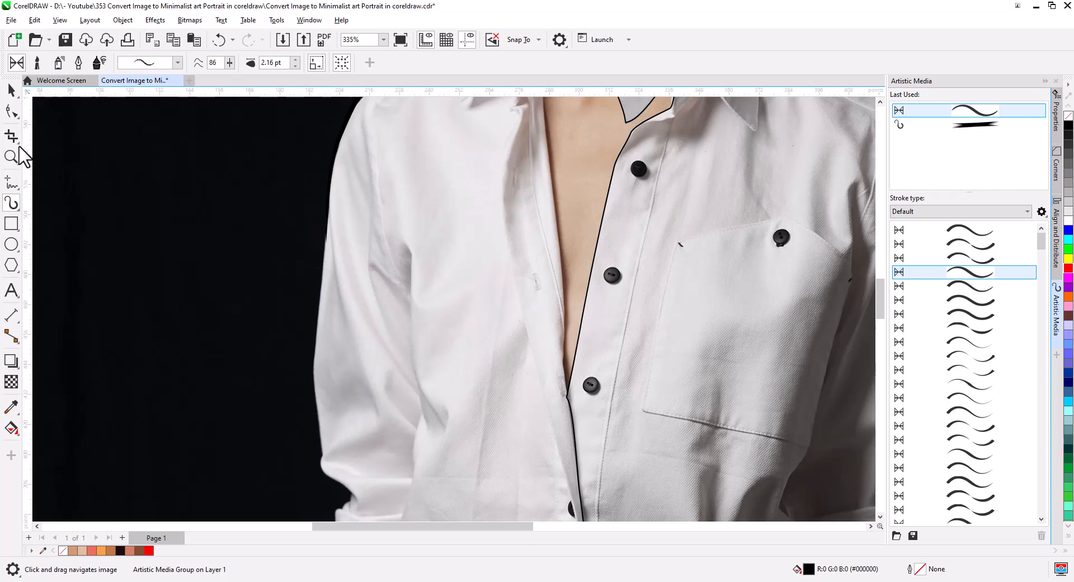
# - Switch to the Freehand tool and set its default outline color to red (#FF0000)
pyautogui.click(9, 182)
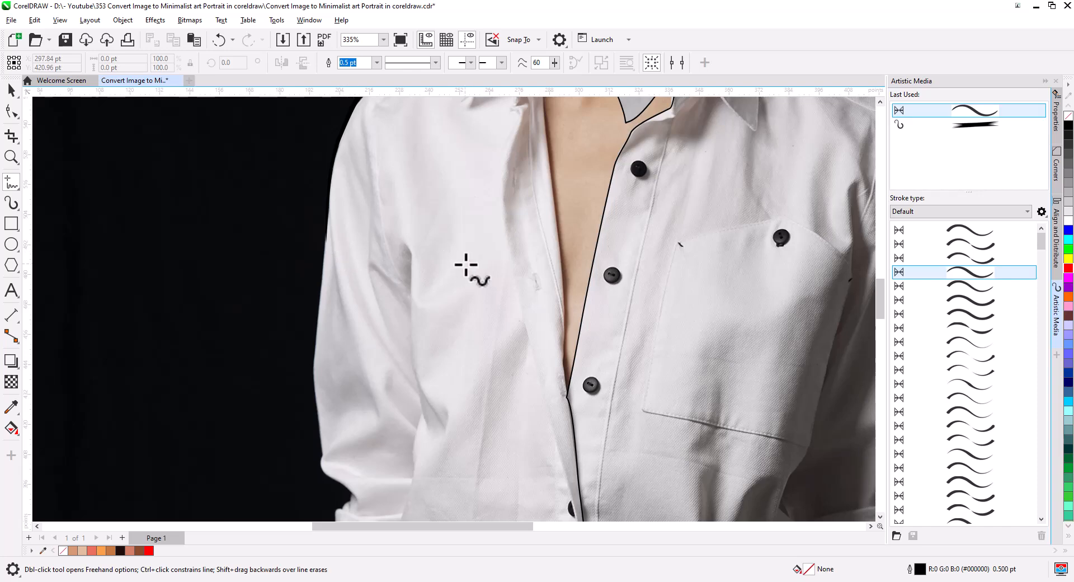
pyautogui.doubleClick(917, 571)
pyautogui.click(468, 238)
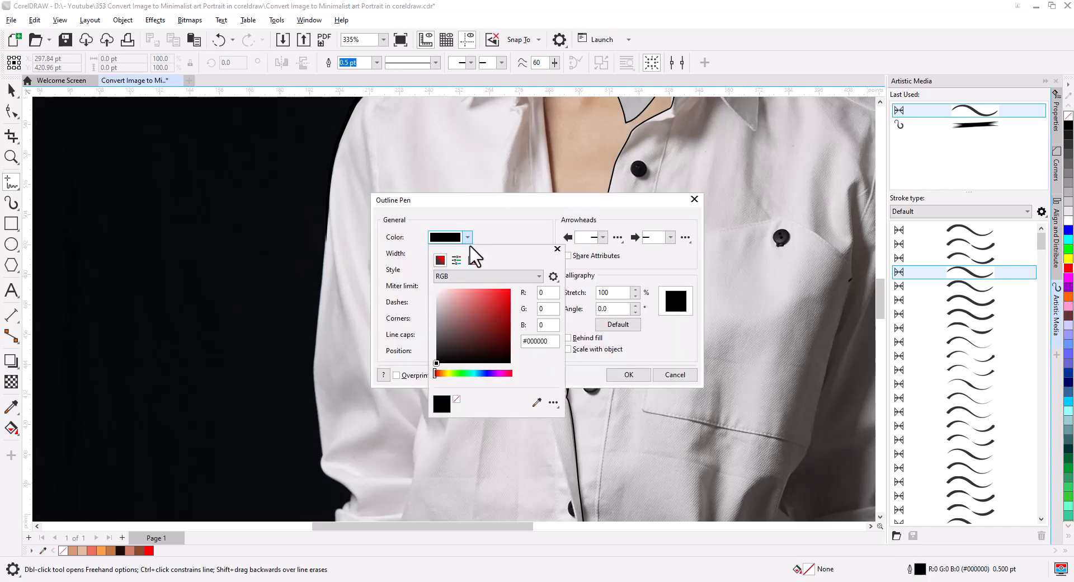
pyautogui.click(511, 288)
pyautogui.click(628, 374)
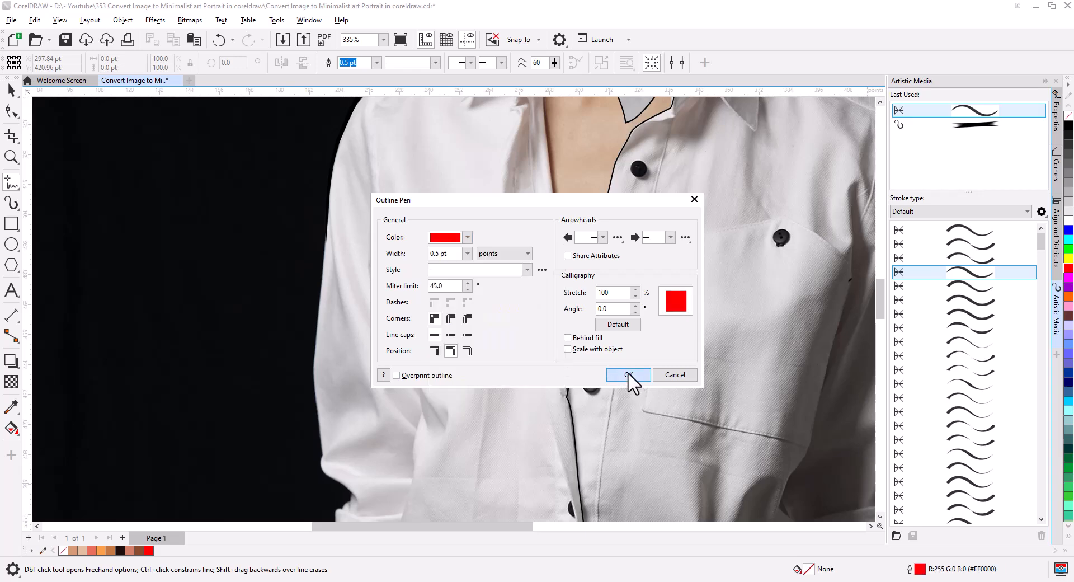
pyautogui.click(628, 375)
# - Trace the outer edge of the color-half sleeve with a freehand line, from the upper arm down around the cuff
pyautogui.moveTo(383, 299); pyautogui.dragTo(321, 219)
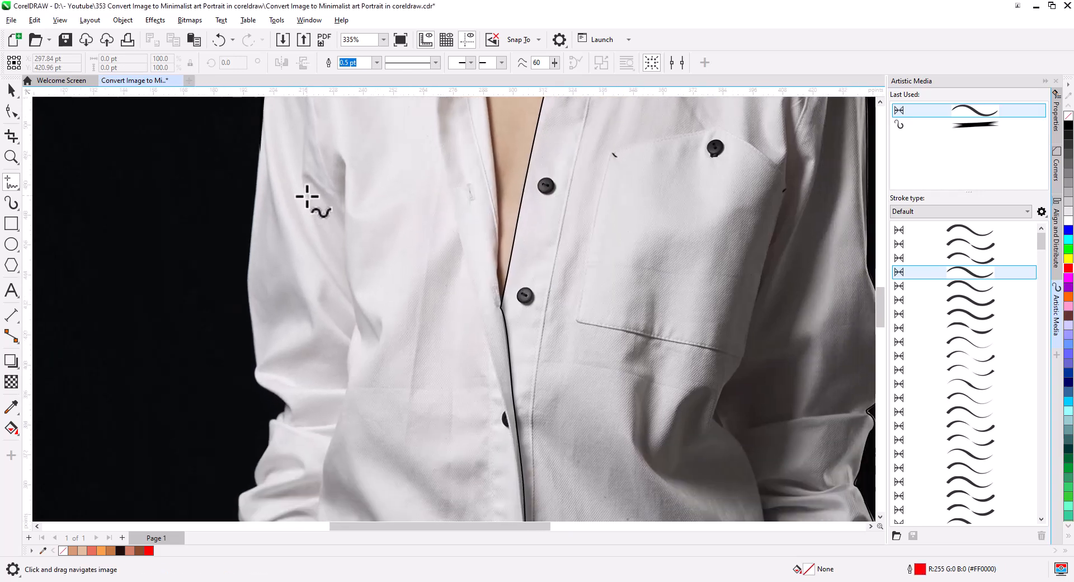
pyautogui.click(260, 149)
pyautogui.moveTo(260, 149)
pyautogui.mouseDown()
pyautogui.moveTo(247, 235)
pyautogui.moveTo(249, 349)
pyautogui.moveTo(283, 406)
pyautogui.moveTo(266, 497)
pyautogui.moveTo(368, 305)
pyautogui.moveTo(371, 167)
pyautogui.moveTo(298, 193)
pyautogui.moveTo(308, 228)
pyautogui.moveTo(283, 288)
pyautogui.moveTo(380, 325)
pyautogui.mouseUp()
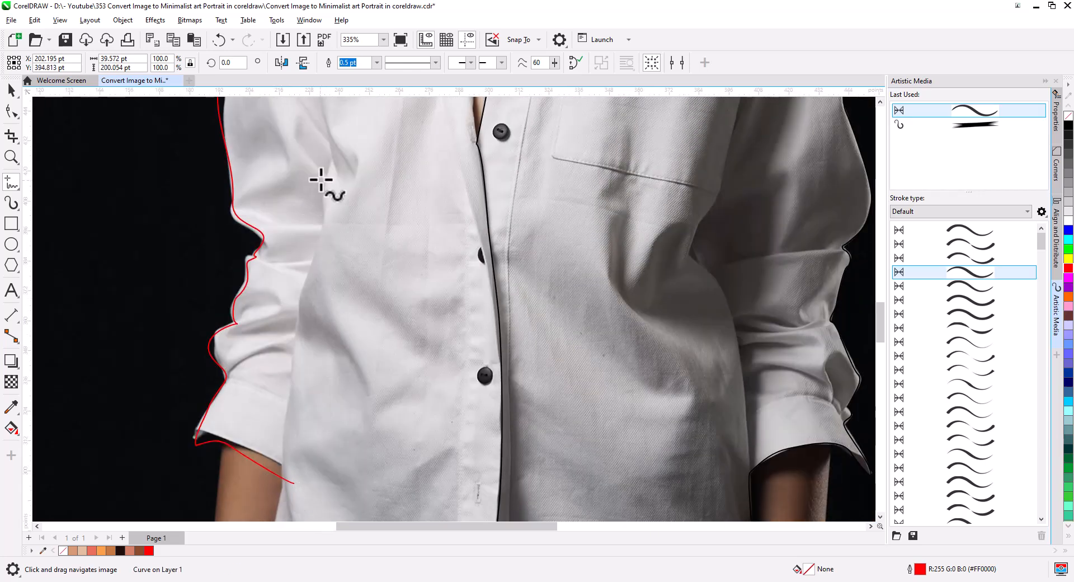
# - Trace the color half's shirt side, bottom hem, both forearm edges and the trouser edge with freehand lines
pyautogui.moveTo(326, 162)
pyautogui.mouseDown()
pyautogui.moveTo(283, 498)
pyautogui.moveTo(341, 140)
pyautogui.moveTo(326, 220)
pyautogui.moveTo(561, 253)
pyautogui.mouseUp()
pyautogui.moveTo(366, 147); pyautogui.dragTo(325, 435)
pyautogui.moveTo(409, 274)
pyautogui.mouseDown()
pyautogui.moveTo(384, 395)
pyautogui.moveTo(392, 439)
pyautogui.mouseUp()
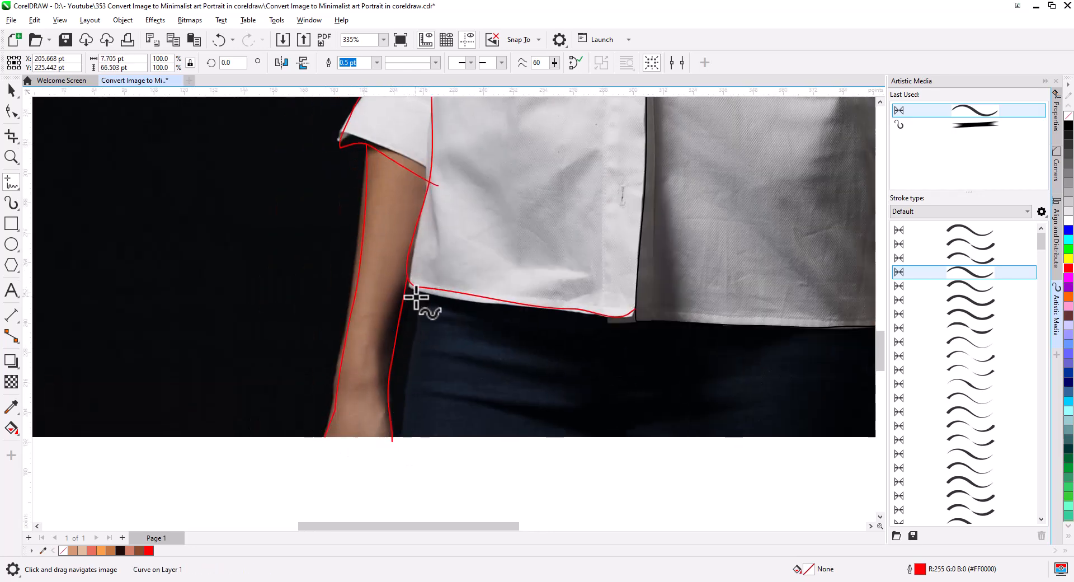
pyautogui.moveTo(416, 296); pyautogui.dragTo(401, 460)
# - Trace the fabric creases of the rolled-up sleeve on the color half with short freehand lines
pyautogui.moveTo(417, 189)
pyautogui.mouseDown()
pyautogui.moveTo(393, 441)
pyautogui.moveTo(367, 534)
pyautogui.mouseUp()
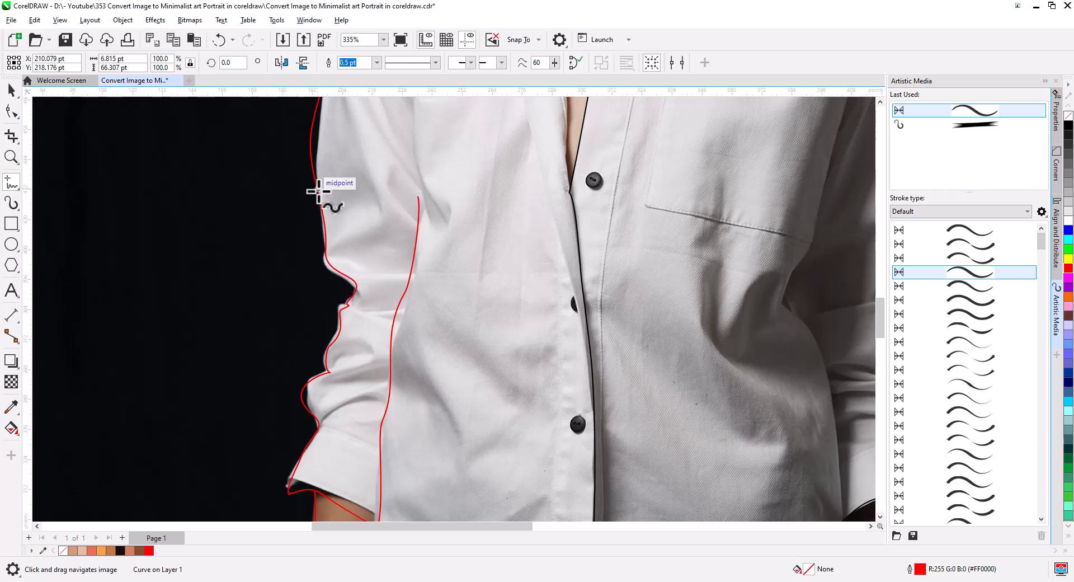
pyautogui.moveTo(319, 186)
pyautogui.mouseDown()
pyautogui.moveTo(319, 236)
pyautogui.moveTo(389, 320)
pyautogui.moveTo(368, 350)
pyautogui.moveTo(316, 369)
pyautogui.mouseUp()
pyautogui.moveTo(317, 427); pyautogui.dragTo(374, 402)
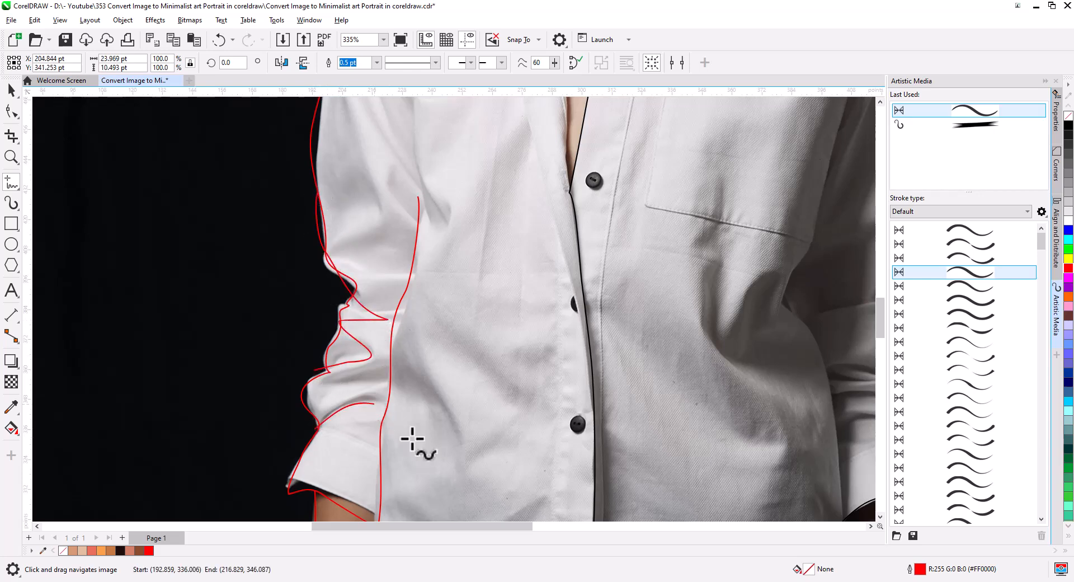
# - Trace the color half's collar, its fold line and the inner edge of the open shirt front
pyautogui.moveTo(613, 188)
pyautogui.mouseDown()
pyautogui.moveTo(431, 290)
pyautogui.moveTo(446, 576)
pyautogui.mouseUp()
pyautogui.moveTo(356, 205); pyautogui.dragTo(305, 296)
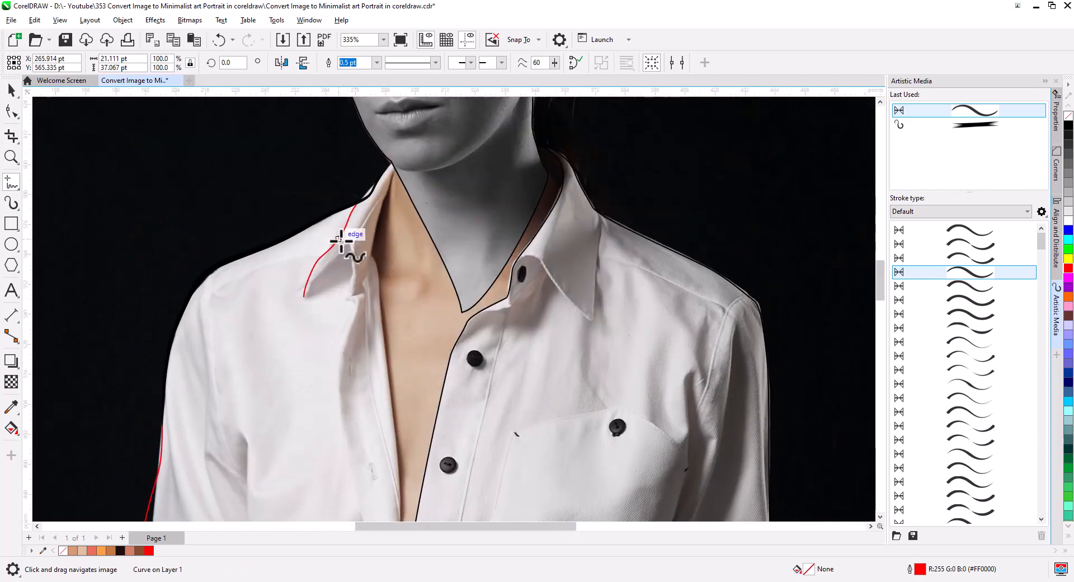
pyautogui.moveTo(348, 240)
pyautogui.mouseDown()
pyautogui.moveTo(341, 347)
pyautogui.moveTo(356, 480)
pyautogui.mouseUp()
pyautogui.moveTo(393, 171)
pyautogui.mouseDown()
pyautogui.moveTo(373, 248)
pyautogui.moveTo(389, 326)
pyautogui.moveTo(279, 297)
pyautogui.moveTo(279, 352)
pyautogui.mouseUp()
pyautogui.moveTo(283, 356); pyautogui.dragTo(274, 466)
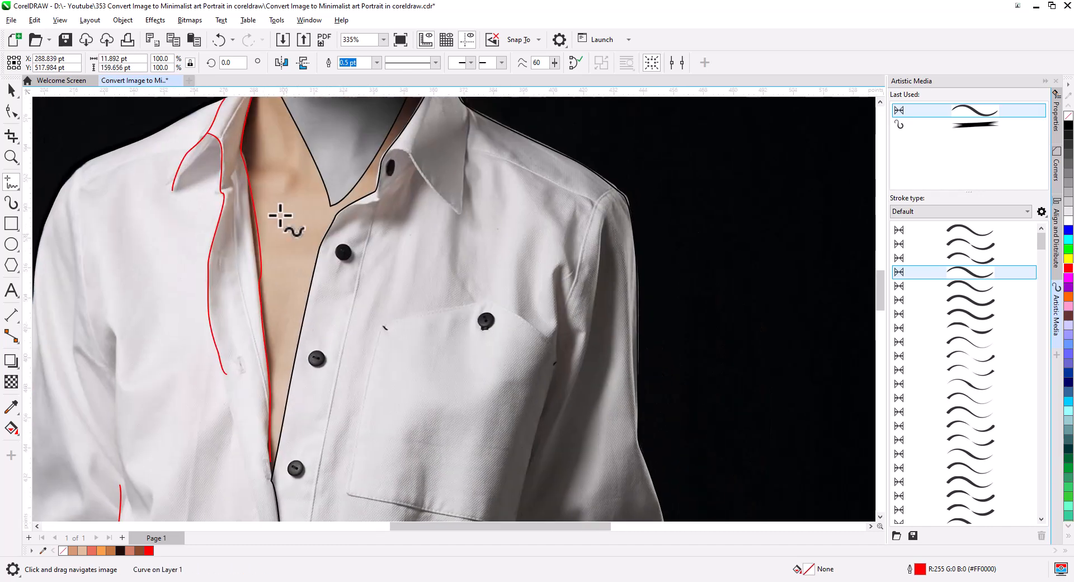
# - Trace the inner fold and placket edge of the open shirt front, undoing and redrawing the lower placket line
pyautogui.moveTo(242, 156)
pyautogui.mouseDown()
pyautogui.moveTo(232, 187)
pyautogui.moveTo(269, 390)
pyautogui.mouseUp()
pyautogui.moveTo(181, 252); pyautogui.dragTo(224, 414)
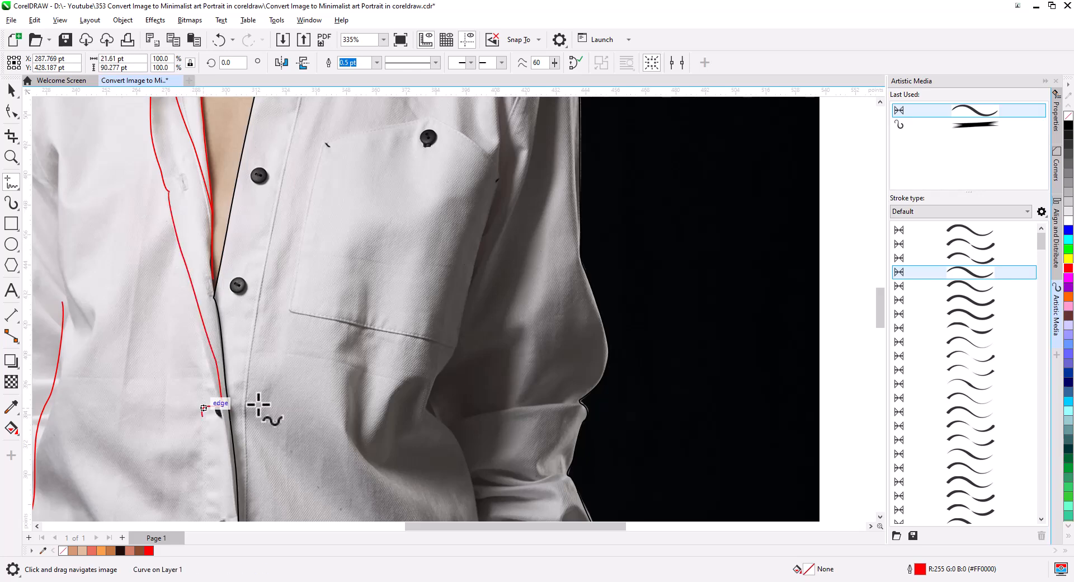
pyautogui.hotkey('ctrl', 'z')
pyautogui.moveTo(169, 193); pyautogui.dragTo(241, 481)
# - Trace the color half's placket line beside the lower buttons down to the shirt hem
pyautogui.moveTo(242, 481)
pyautogui.mouseDown()
pyautogui.moveTo(199, 242)
pyautogui.moveTo(222, 330)
pyautogui.mouseUp()
pyautogui.moveTo(189, 221); pyautogui.dragTo(188, 490)
pyautogui.moveTo(188, 490)
pyautogui.mouseDown()
pyautogui.moveTo(197, 288)
pyautogui.moveTo(178, 242)
pyautogui.mouseUp()
pyautogui.moveTo(179, 241); pyautogui.dragTo(170, 361)
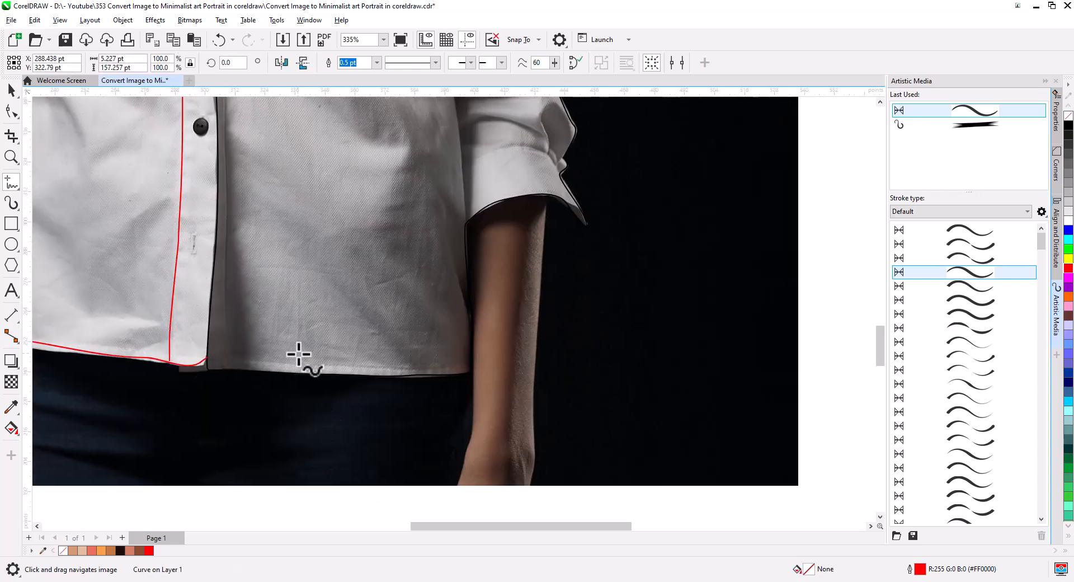
# - Trace both edges of the forearm below the grayscale half's cuff with freehand lines
pyautogui.moveTo(409, 353); pyautogui.dragTo(264, 365)
pyautogui.moveTo(331, 234)
pyautogui.mouseDown()
pyautogui.moveTo(334, 444)
pyautogui.moveTo(313, 495)
pyautogui.mouseUp()
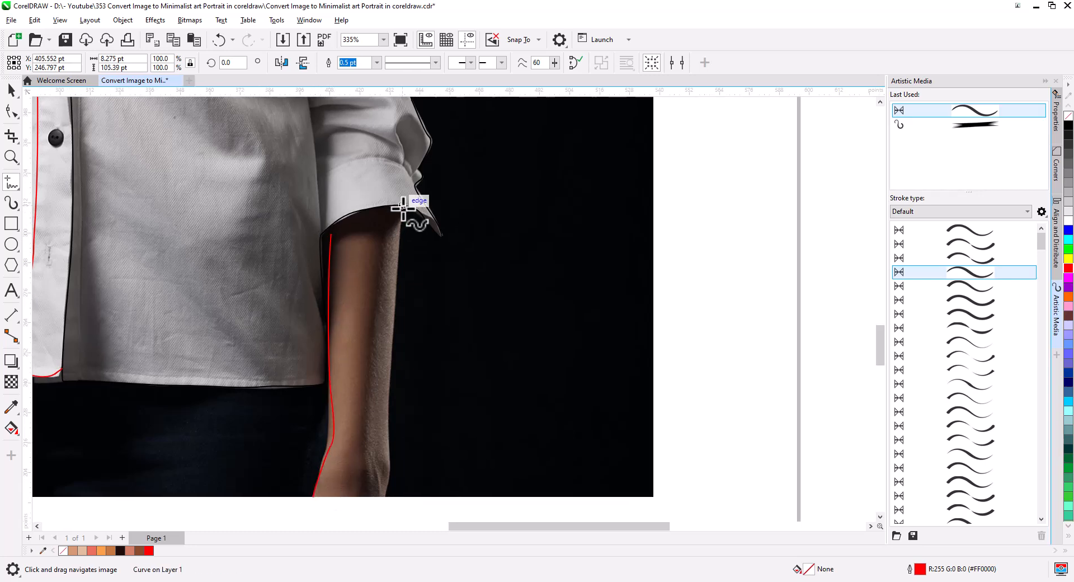
pyautogui.moveTo(482, 374); pyautogui.dragTo(391, 283)
# - Trace the grayscale half's collar point and fold, and the placket line running beside its buttons
pyautogui.moveTo(309, 147); pyautogui.dragTo(291, 411)
pyautogui.moveTo(268, 305); pyautogui.dragTo(280, 475)
pyautogui.moveTo(182, 107); pyautogui.dragTo(263, 517)
pyautogui.moveTo(238, 111); pyautogui.dragTo(289, 292)
pyautogui.moveTo(301, 251)
pyautogui.mouseDown()
pyautogui.moveTo(278, 342)
pyautogui.moveTo(220, 299)
pyautogui.mouseUp()
pyautogui.moveTo(270, 395); pyautogui.dragTo(256, 221)
pyautogui.scroll(-1, 208, 196)
pyautogui.moveTo(196, 207)
pyautogui.mouseDown()
pyautogui.moveTo(187, 163)
pyautogui.moveTo(140, 334)
pyautogui.moveTo(128, 484)
pyautogui.mouseUp()
pyautogui.moveTo(164, 434); pyautogui.dragTo(143, 350)
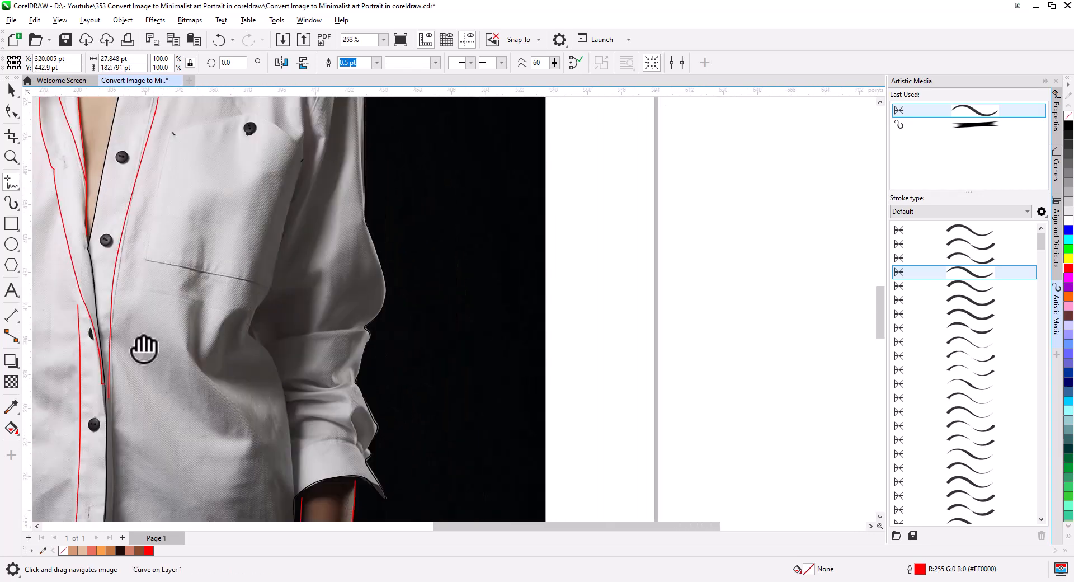
# - Trace the fold between torso and sleeve on the grayscale half, from beside the pocket down to the cuff
pyautogui.moveTo(267, 316); pyautogui.dragTo(144, 322)
pyautogui.moveTo(171, 456)
pyautogui.mouseDown()
pyautogui.moveTo(144, 351)
pyautogui.moveTo(148, 289)
pyautogui.mouseUp()
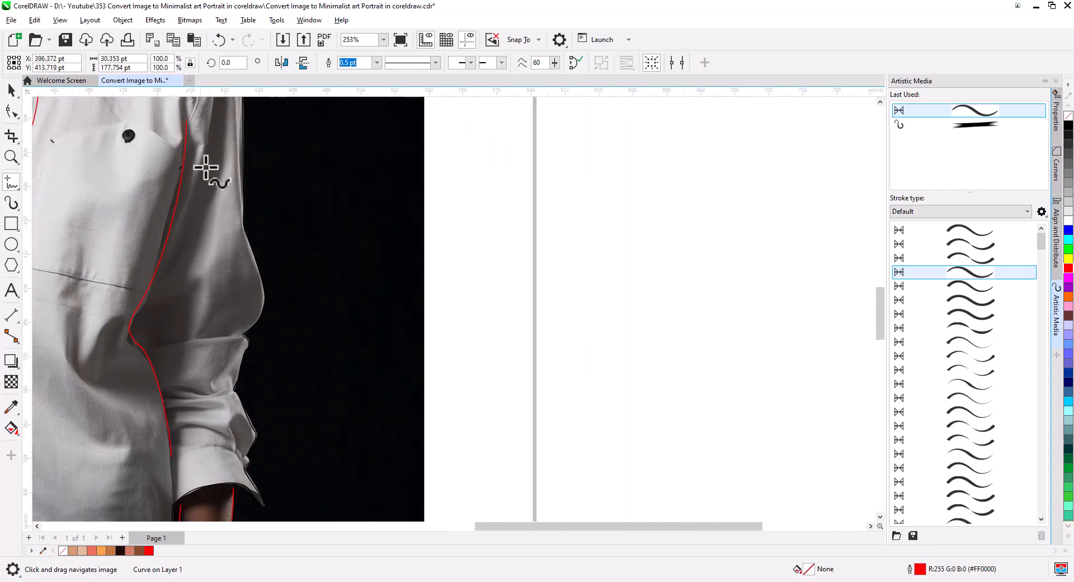
pyautogui.moveTo(182, 127)
pyautogui.mouseDown()
pyautogui.moveTo(88, 307)
pyautogui.moveTo(124, 220)
pyautogui.moveTo(167, 507)
pyautogui.mouseUp()
pyautogui.moveTo(169, 503)
pyautogui.mouseDown()
pyautogui.moveTo(163, 222)
pyautogui.moveTo(158, 318)
pyautogui.moveTo(178, 417)
pyautogui.moveTo(136, 381)
pyautogui.mouseUp()
# - Trace the grayscale half's armhole seam and the outer sleeve contour from the shoulder down to the cuff
pyautogui.moveTo(120, 167); pyautogui.dragTo(344, 414)
pyautogui.moveTo(269, 336)
pyautogui.mouseDown()
pyautogui.moveTo(312, 364)
pyautogui.moveTo(483, 431)
pyautogui.mouseUp()
pyautogui.moveTo(464, 393); pyautogui.dragTo(386, 342)
# - Trace the outline of the chest pocket, including its side, bottom and pointed upper edge
pyautogui.moveTo(342, 205); pyautogui.dragTo(304, 225)
pyautogui.moveTo(369, 363); pyautogui.dragTo(281, 265)
pyautogui.moveTo(238, 220)
pyautogui.mouseDown()
pyautogui.moveTo(205, 375)
pyautogui.moveTo(301, 391)
pyautogui.moveTo(250, 218)
pyautogui.moveTo(269, 211)
pyautogui.moveTo(361, 234)
pyautogui.mouseUp()
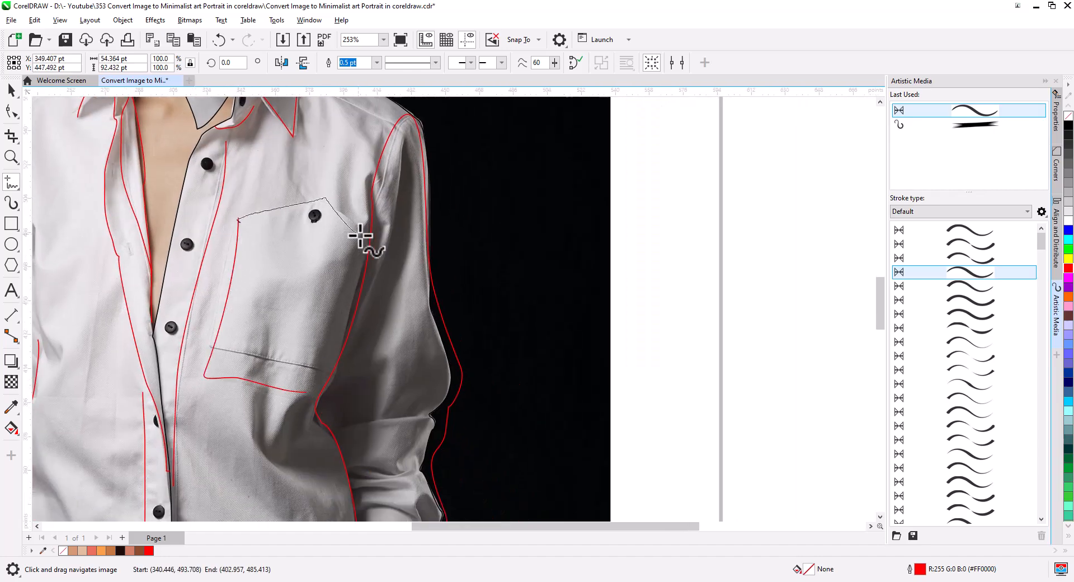
# - Trace the armhole seam and the V-shaped crease below it on the color half of the shirt
pyautogui.moveTo(241, 378)
pyautogui.mouseDown()
pyautogui.moveTo(371, 312)
pyautogui.moveTo(486, 100)
pyautogui.mouseUp()
pyautogui.moveTo(347, 126)
pyautogui.mouseDown()
pyautogui.moveTo(305, 228)
pyautogui.moveTo(333, 370)
pyautogui.mouseUp()
pyautogui.moveTo(280, 309)
pyautogui.mouseDown()
pyautogui.moveTo(280, 326)
pyautogui.moveTo(248, 319)
pyautogui.mouseUp()
pyautogui.moveTo(321, 374); pyautogui.dragTo(314, 466)
pyautogui.moveTo(251, 280); pyautogui.dragTo(257, 397)
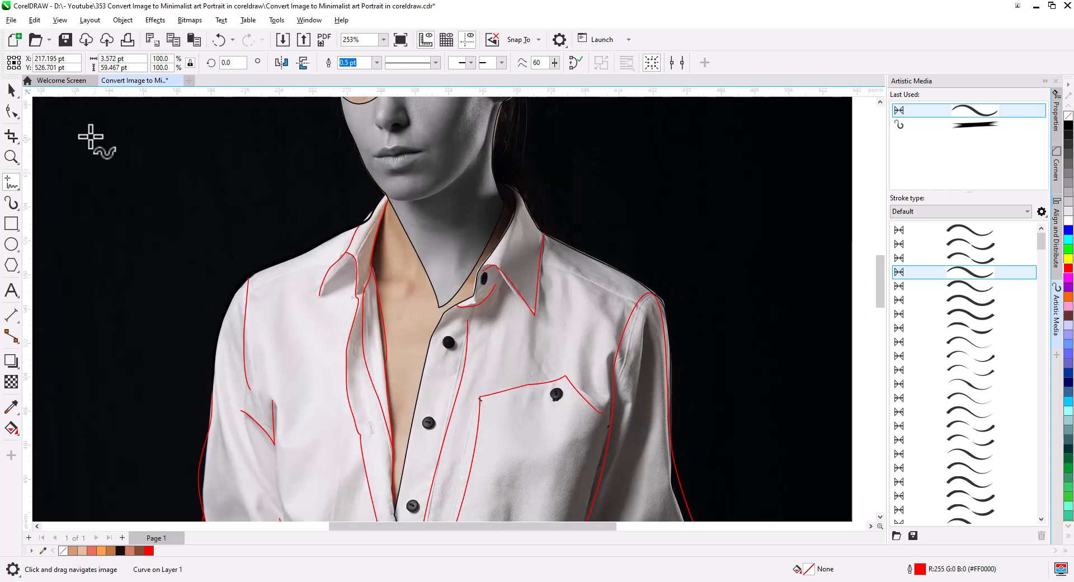
# - Place a copy of the whole artwork beside the page and delete the background photo from the original
pyautogui.click(11, 90)
pyautogui.scroll(-2, 302, 324)
pyautogui.press('Escape')
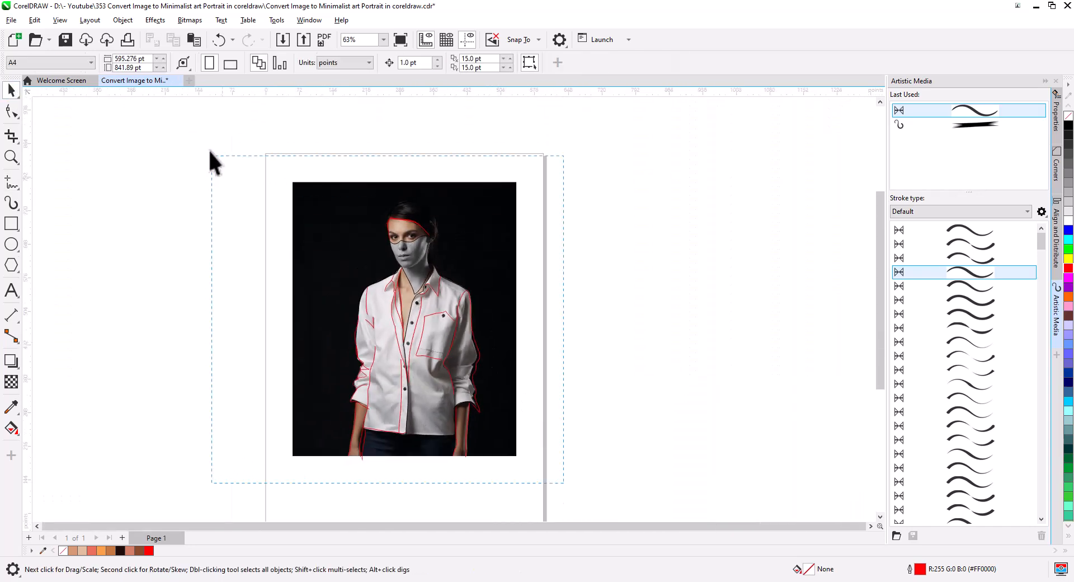
pyautogui.moveTo(210, 151); pyautogui.dragTo(212, 156)
pyautogui.moveTo(491, 271); pyautogui.dragTo(110, 262)
pyautogui.click(144, 286)
pyautogui.click(486, 288)
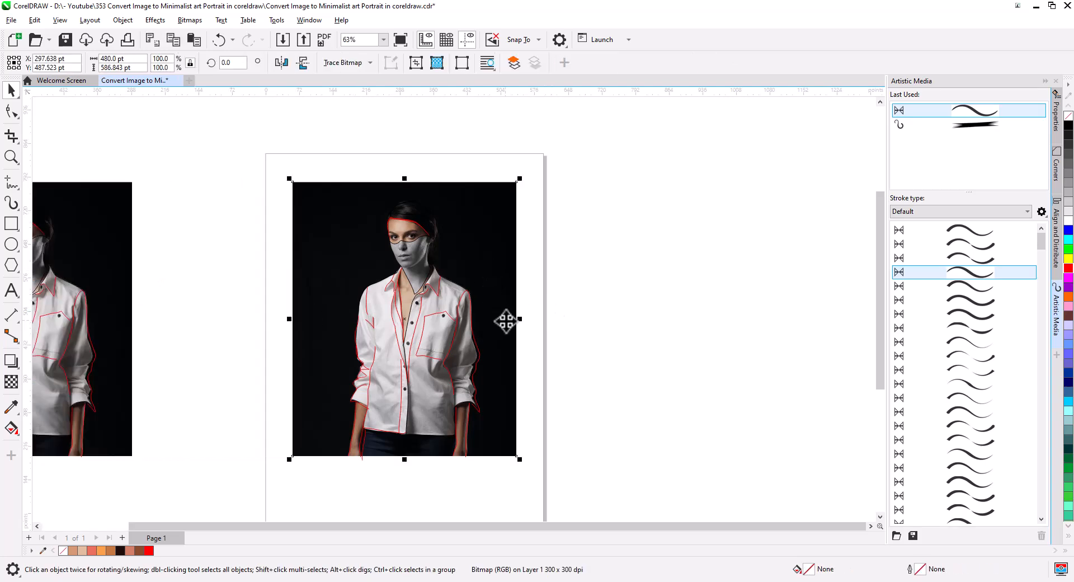
pyautogui.press('Delete')
# - Apply the fourth Default preset stroke to the armhole seam, V-shaped crease and outer sleeve curves of the outlined half
pyautogui.scroll(5, 442, 336)
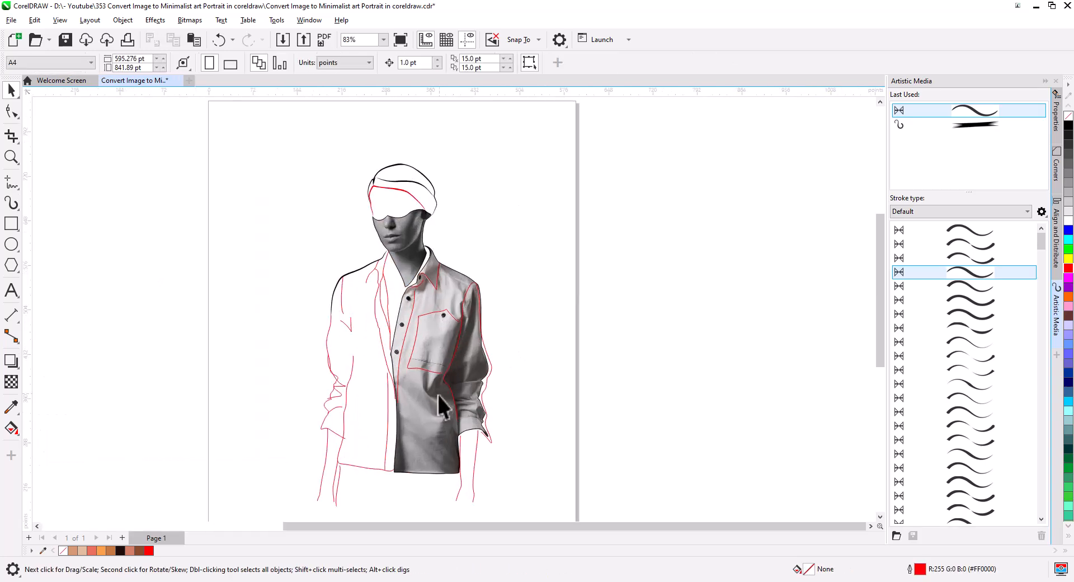
pyautogui.moveTo(455, 377); pyautogui.dragTo(497, 452)
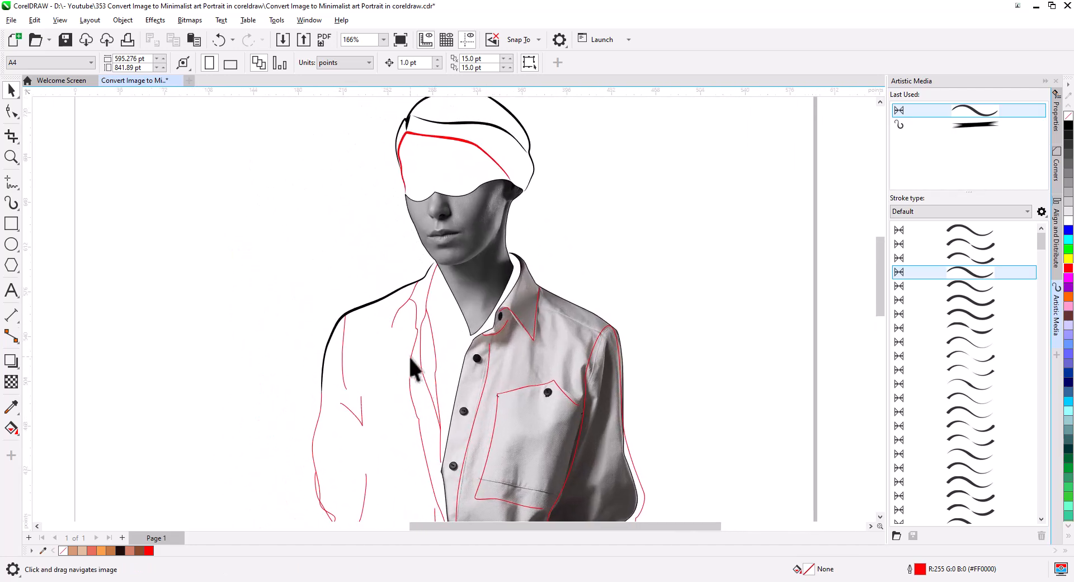
pyautogui.moveTo(420, 371); pyautogui.dragTo(410, 201)
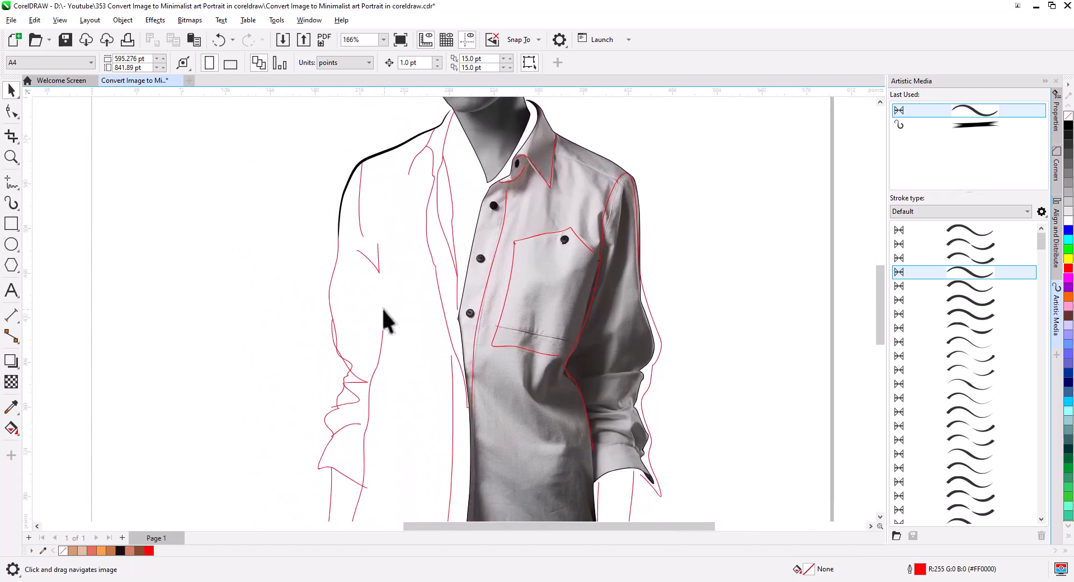
pyautogui.click(376, 267)
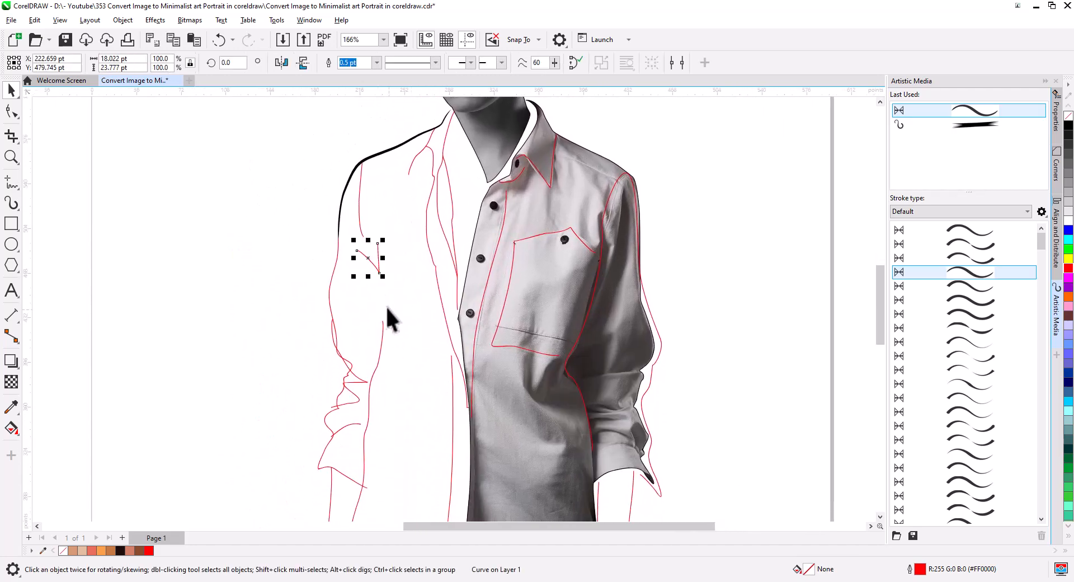
pyautogui.keyDown('shift'); pyautogui.click(360, 223); pyautogui.keyUp('shift')
pyautogui.keyDown('shift'); pyautogui.click(331, 288); pyautogui.keyUp('shift')
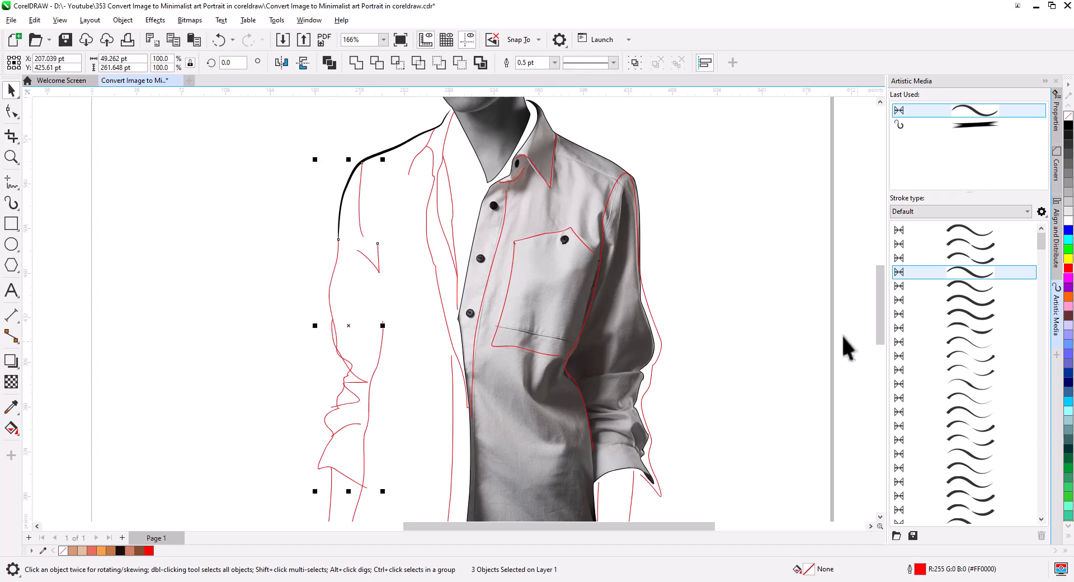
pyautogui.click(967, 273)
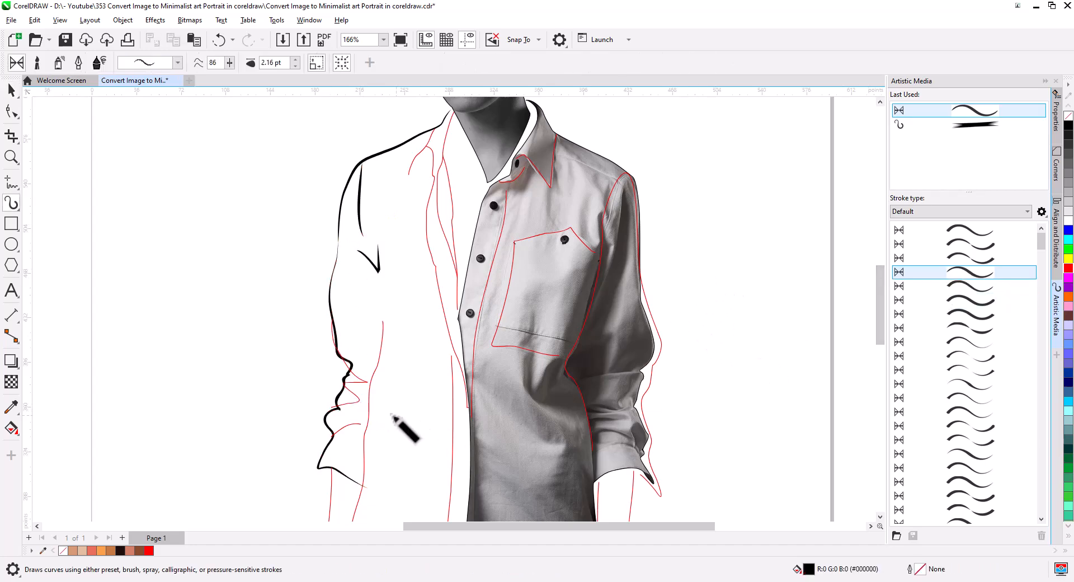
# - Apply the fourth Default preset stroke to the collar and upper lapel lines on the outlined half of the shirt
pyautogui.click(12, 90)
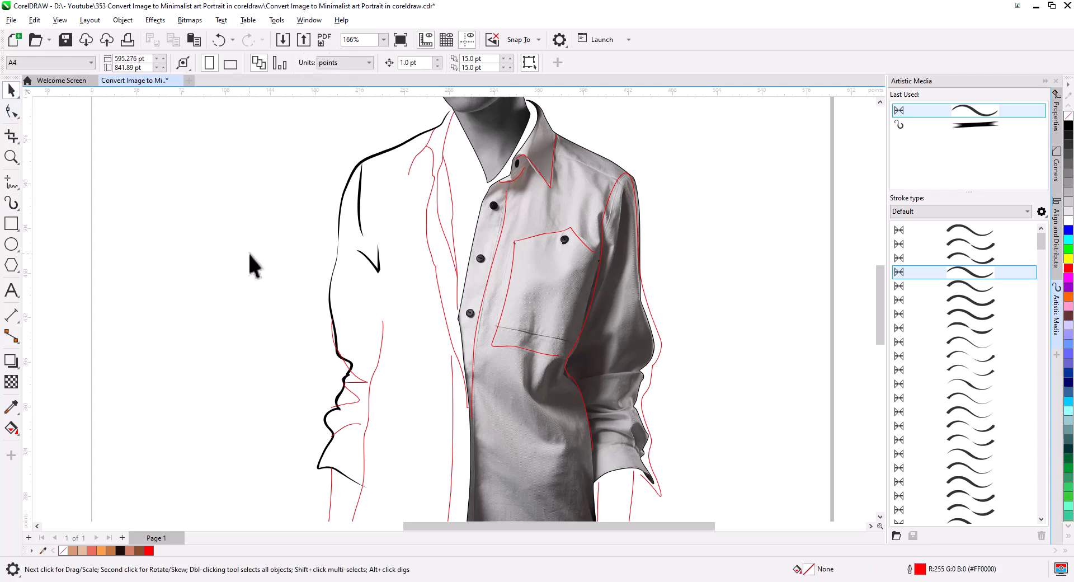
pyautogui.click(426, 239)
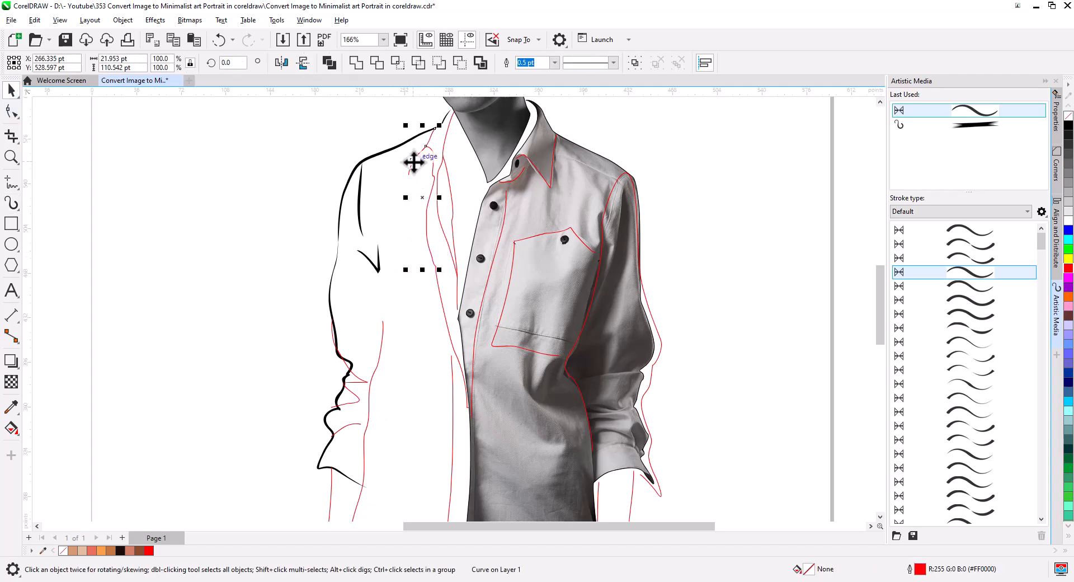
pyautogui.keyDown('shift'); pyautogui.click(442, 229); pyautogui.keyUp('shift')
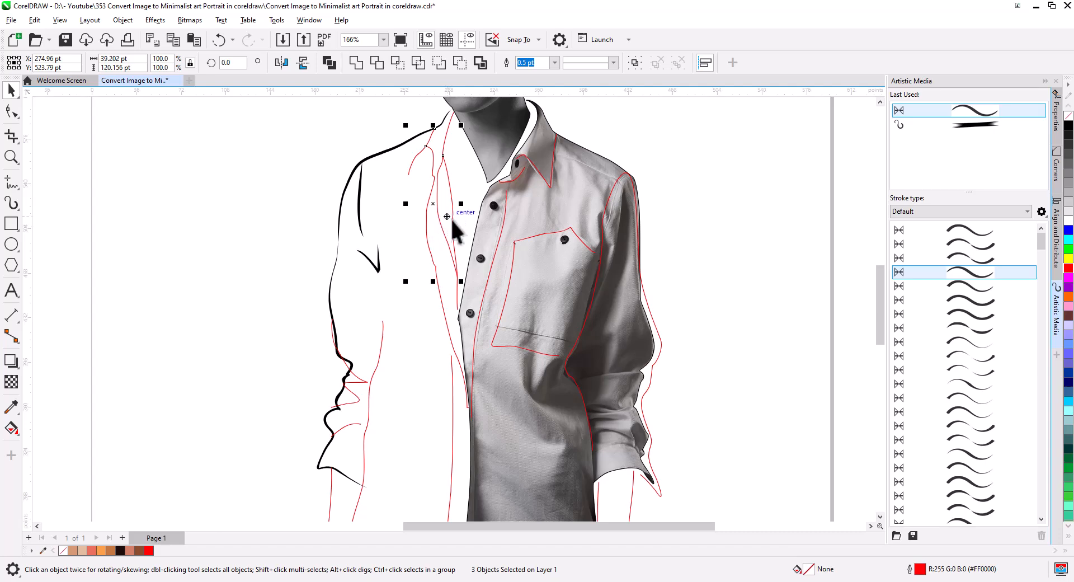
pyautogui.keyDown('shift'); pyautogui.click(451, 218); pyautogui.keyUp('shift')
pyautogui.keyDown('shift'); pyautogui.click(451, 218); pyautogui.keyUp('shift')
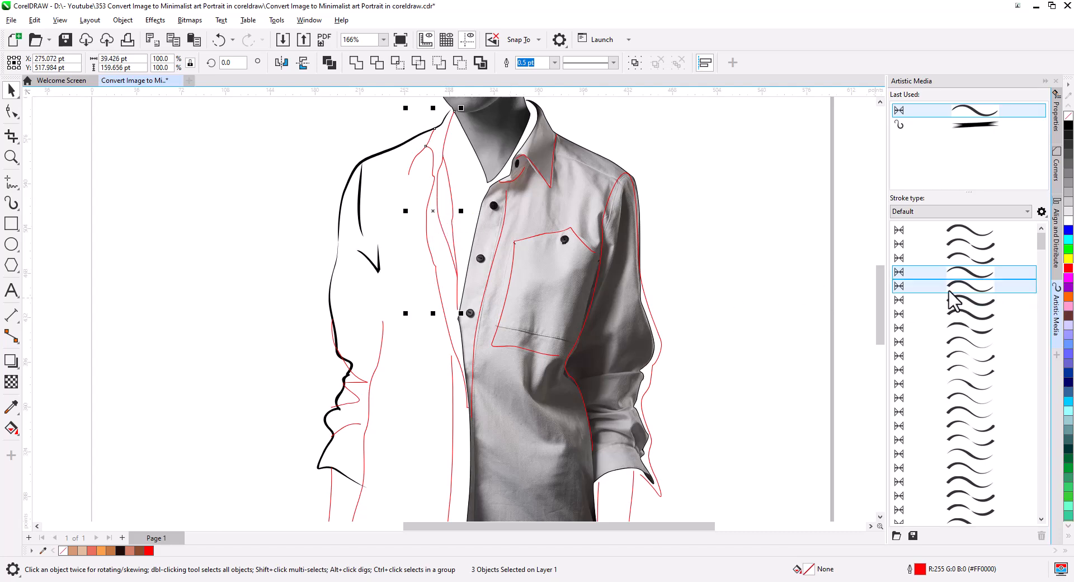
pyautogui.click(970, 272)
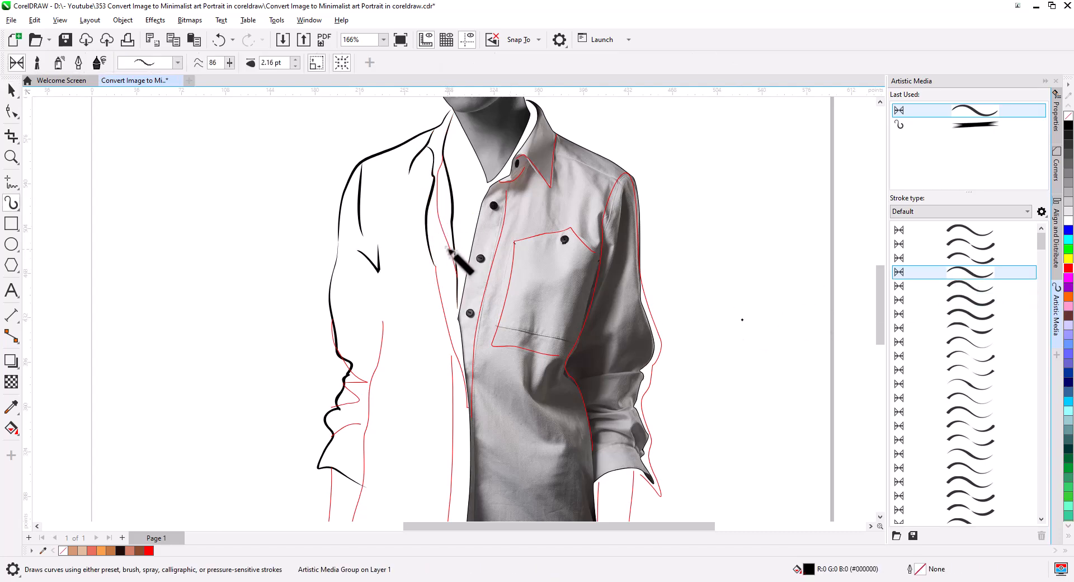
# - Apply the fourth Default preset stroke to the outlined half's front-edge, cuff and sleeve-crease lines and to the chest pocket outline
pyautogui.click(11, 90)
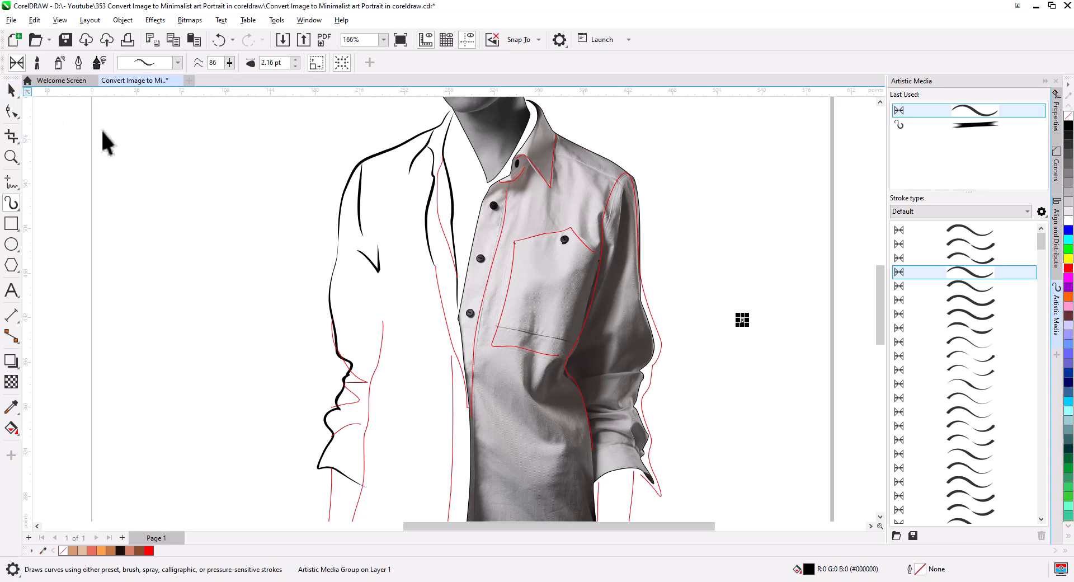
pyautogui.click(445, 239)
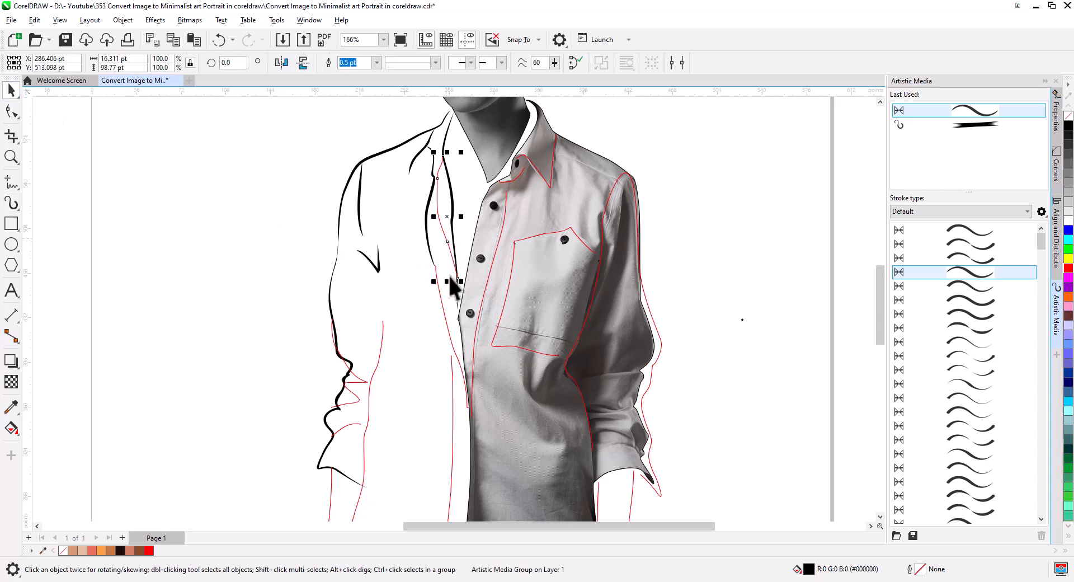
pyautogui.keyDown('shift'); pyautogui.click(442, 307); pyautogui.keyUp('shift')
pyautogui.keyDown('shift'); pyautogui.click(452, 432); pyautogui.keyUp('shift')
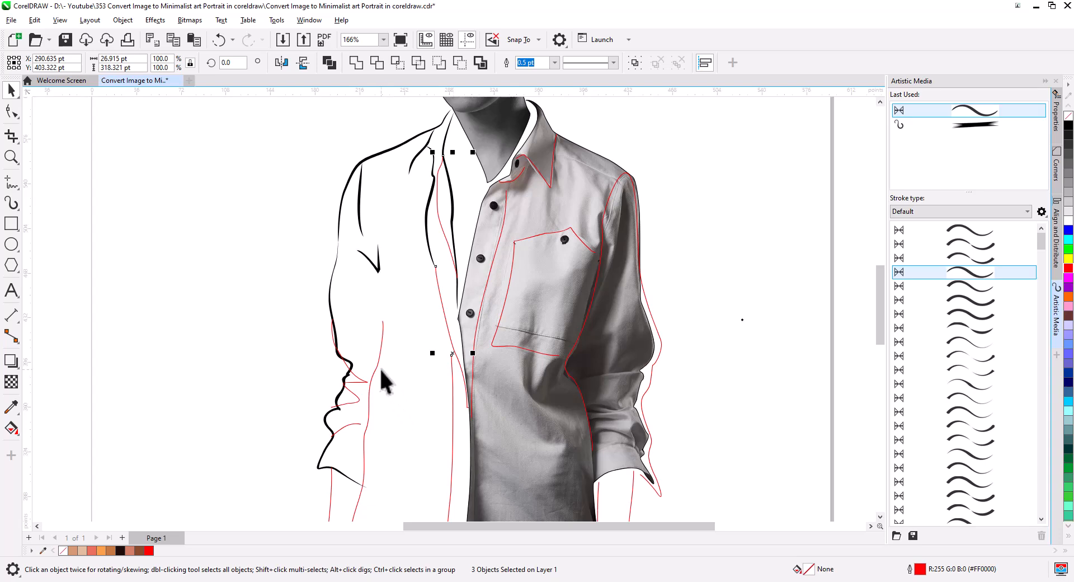
pyautogui.keyDown('shift'); pyautogui.click(361, 380); pyautogui.keyUp('shift')
pyautogui.keyDown('shift'); pyautogui.click(479, 304); pyautogui.keyUp('shift')
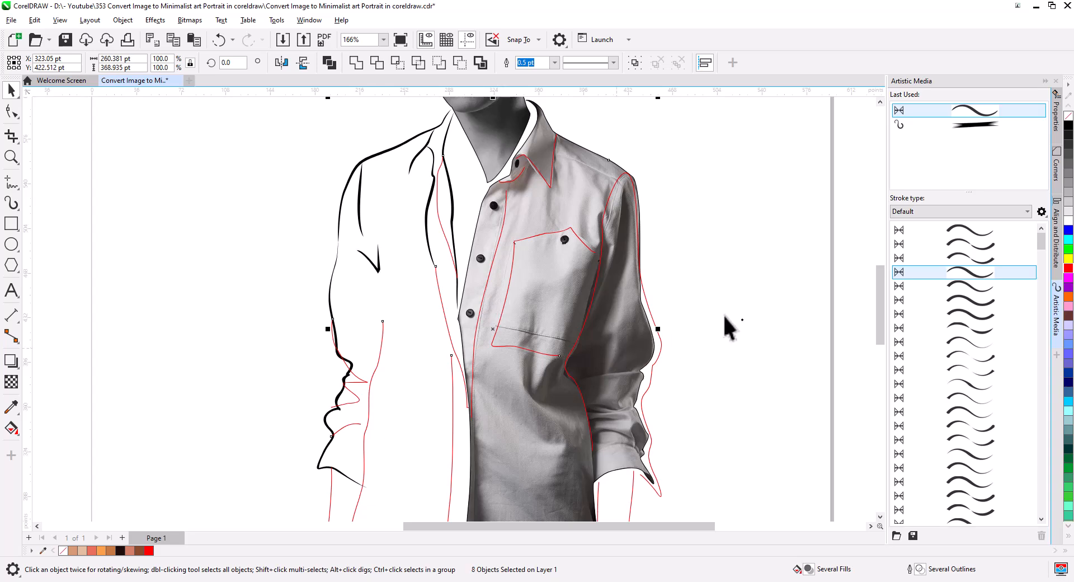
pyautogui.click(968, 272)
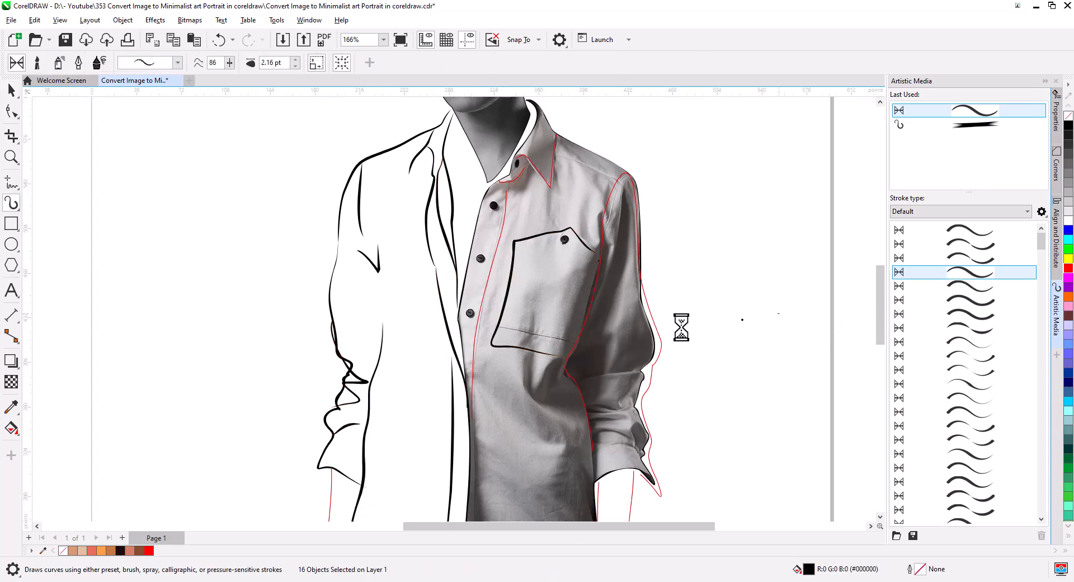
# - Apply the same preset stroke to the placket seam, collar point, armhole and outer sleeve lines of the photo half
pyautogui.click(14, 90)
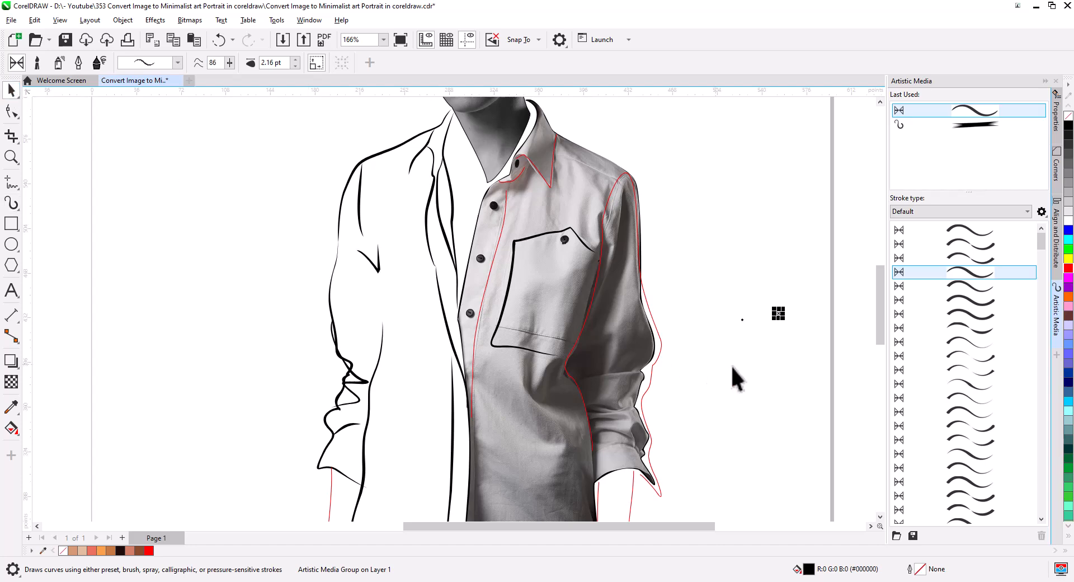
pyautogui.click(719, 335)
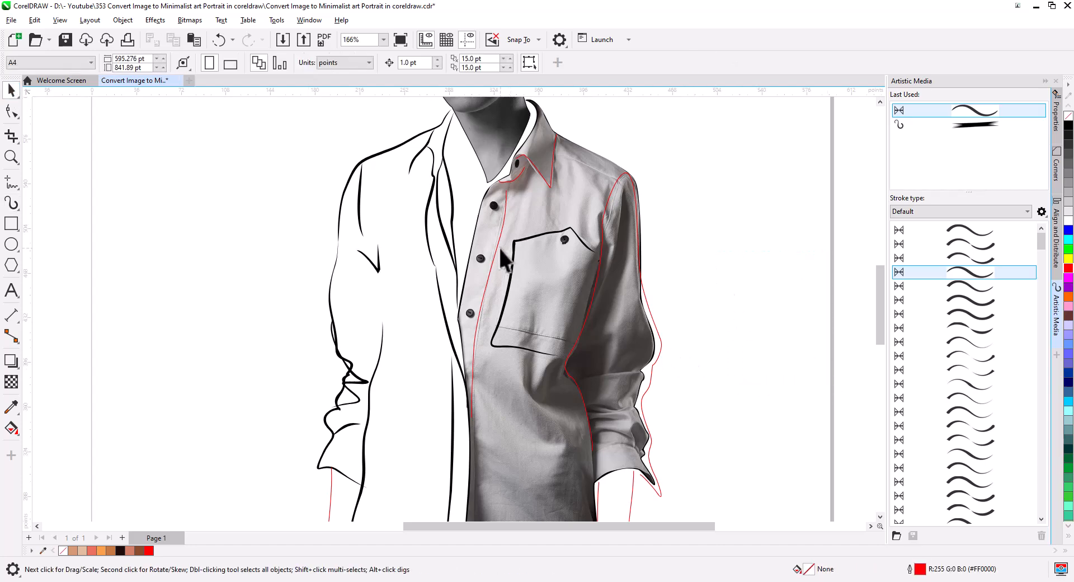
pyautogui.click(500, 246)
pyautogui.keyDown('shift'); pyautogui.click(550, 184); pyautogui.keyUp('shift')
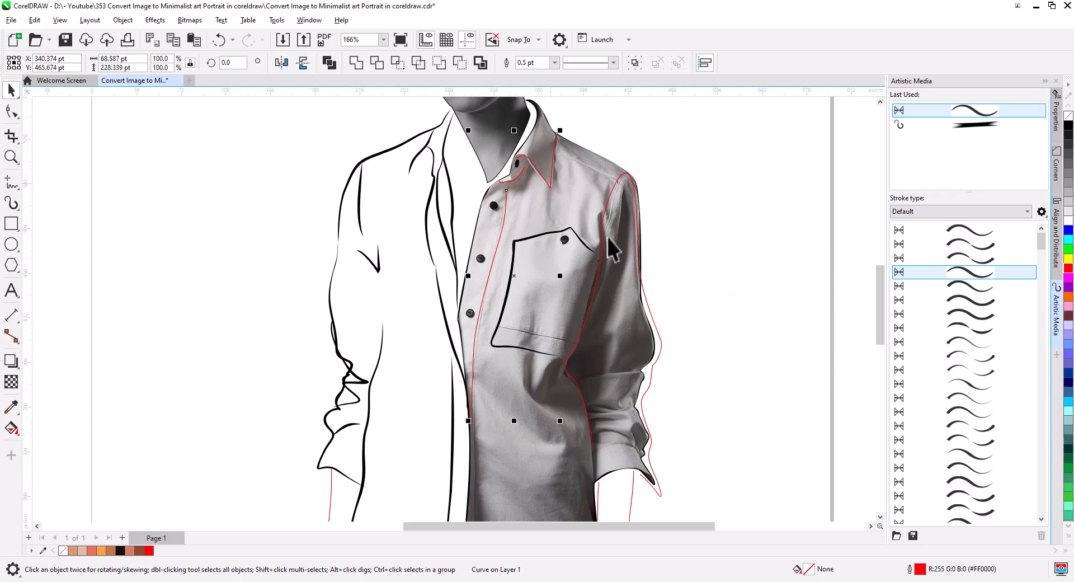
pyautogui.keyDown('shift'); pyautogui.click(605, 238); pyautogui.keyUp('shift')
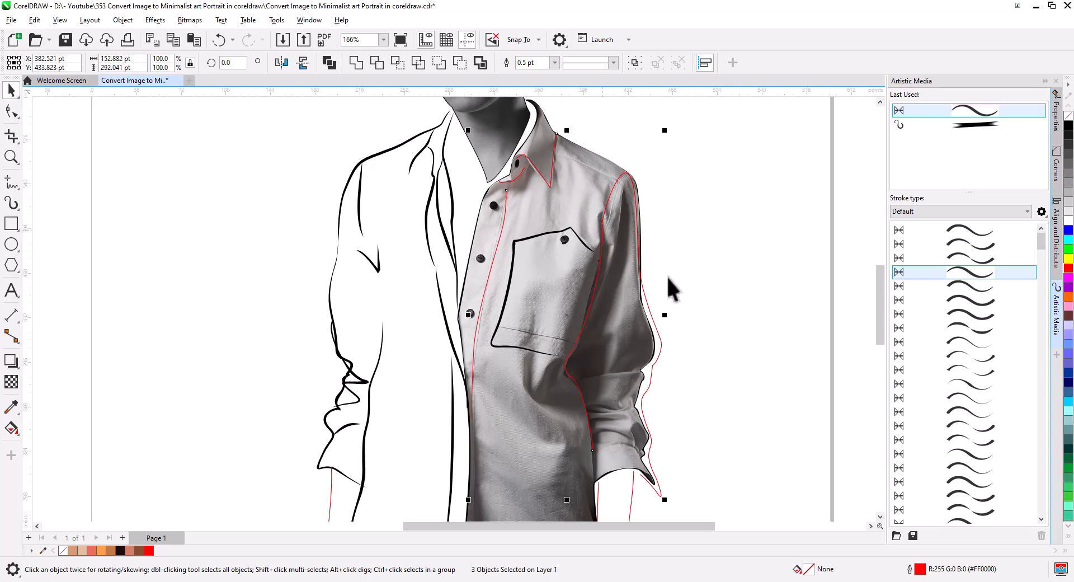
pyautogui.click(954, 272)
# - Apply the same preset stroke to the five lines extending below the cuffs and shirt hem
pyautogui.click(11, 92)
pyautogui.moveTo(469, 412); pyautogui.dragTo(413, 220)
pyautogui.click(570, 358)
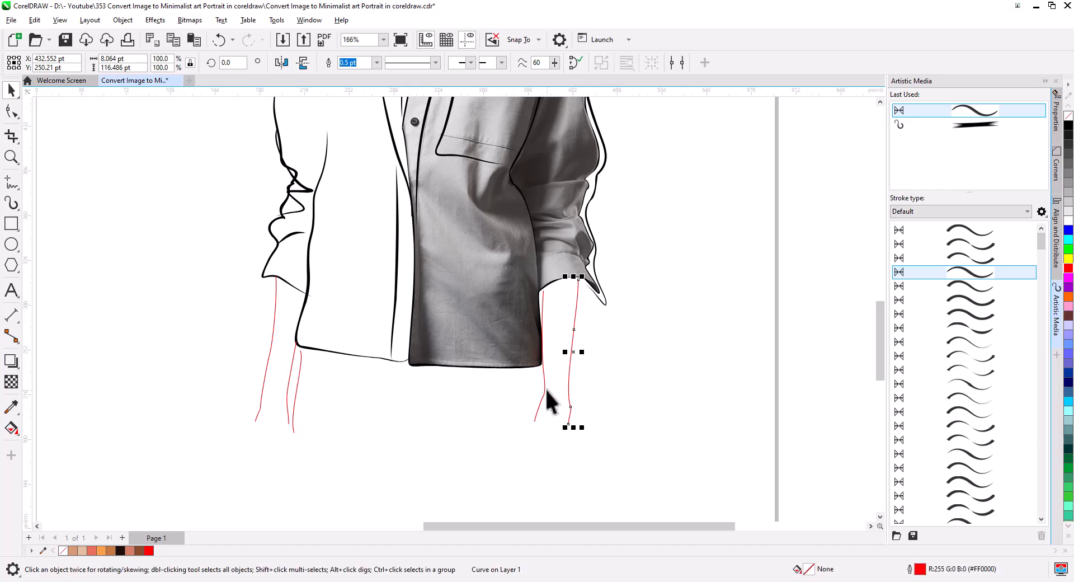
pyautogui.keyDown('shift'); pyautogui.click(293, 392); pyautogui.keyUp('shift')
pyautogui.keyDown('shift'); pyautogui.click(287, 395); pyautogui.keyUp('shift')
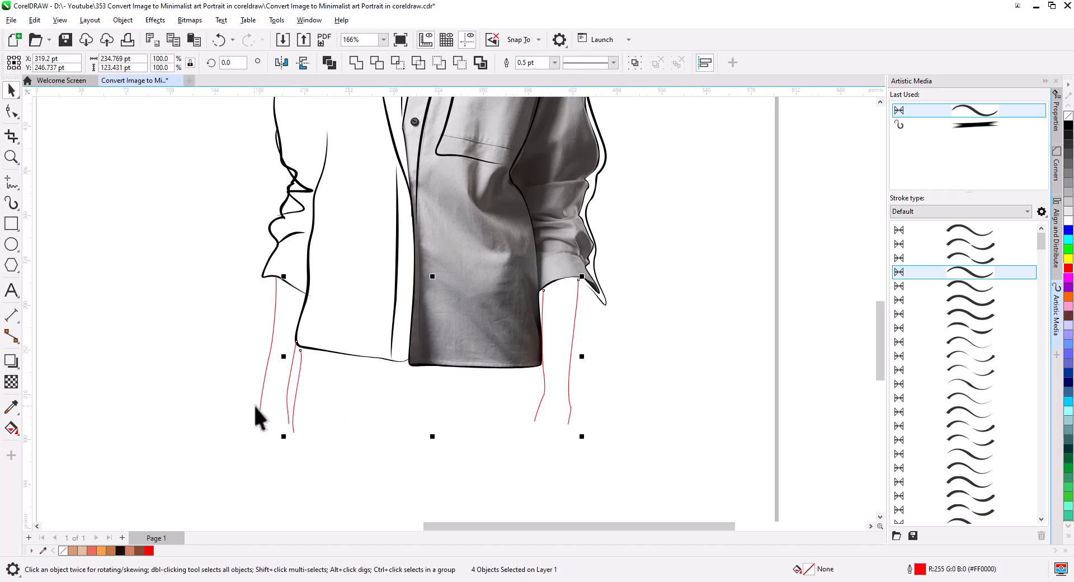
pyautogui.keyDown('shift'); pyautogui.click(261, 405); pyautogui.keyUp('shift')
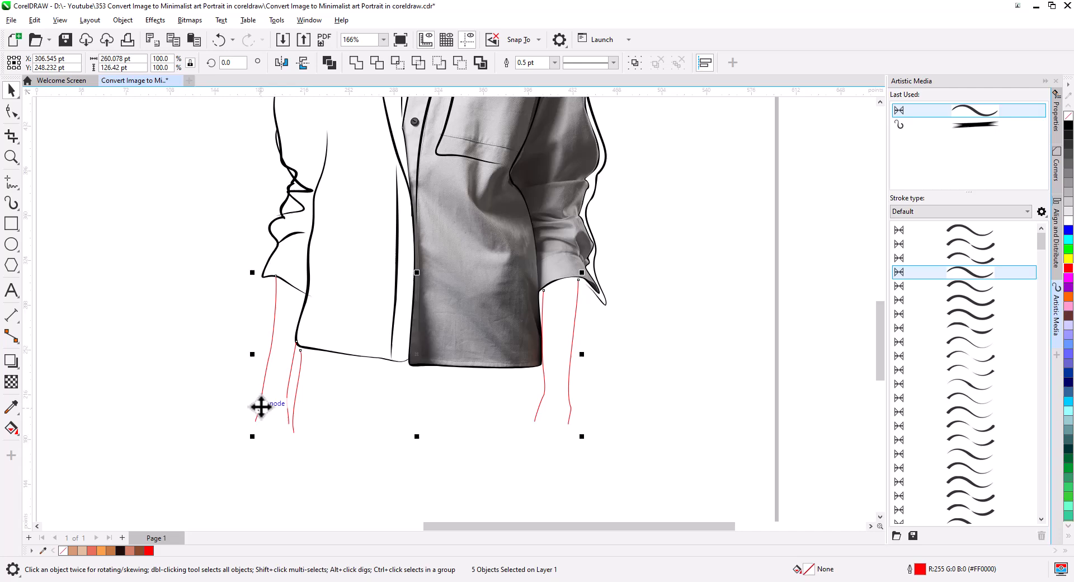
pyautogui.click(956, 272)
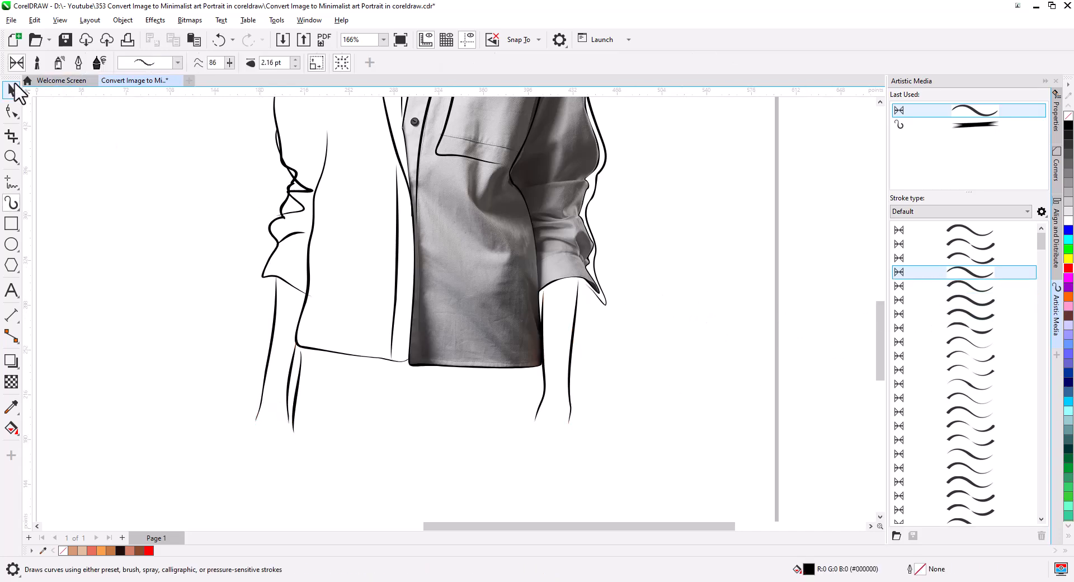
# - Recolor the zigzag crease stroke on the outlined half's sleeve to salmon
pyautogui.click(11, 90)
pyautogui.click(134, 195)
pyautogui.moveTo(178, 207); pyautogui.dragTo(198, 376)
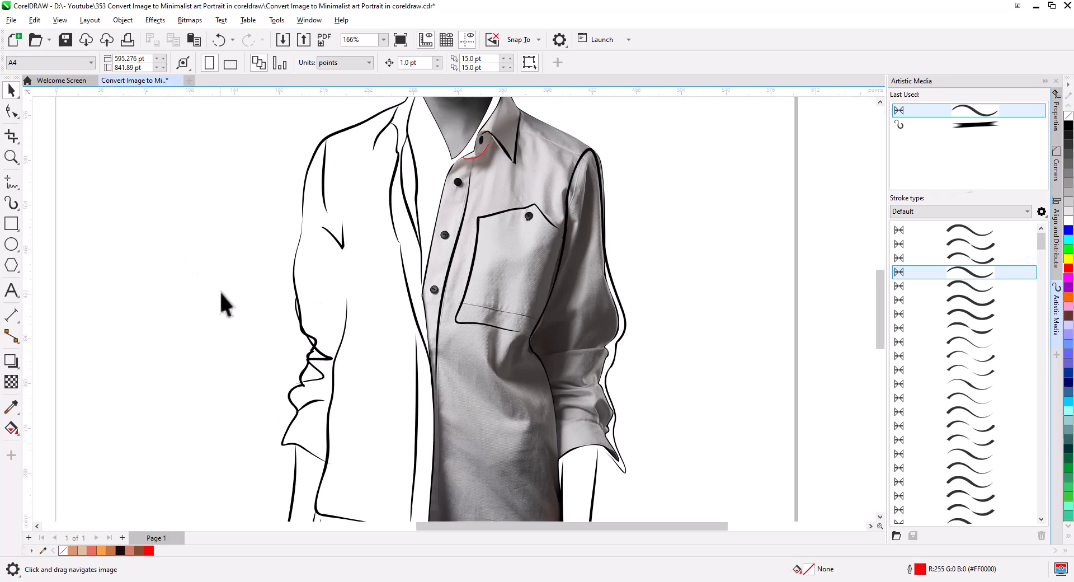
pyautogui.moveTo(233, 284); pyautogui.dragTo(238, 154)
pyautogui.moveTo(215, 272); pyautogui.dragTo(225, 208)
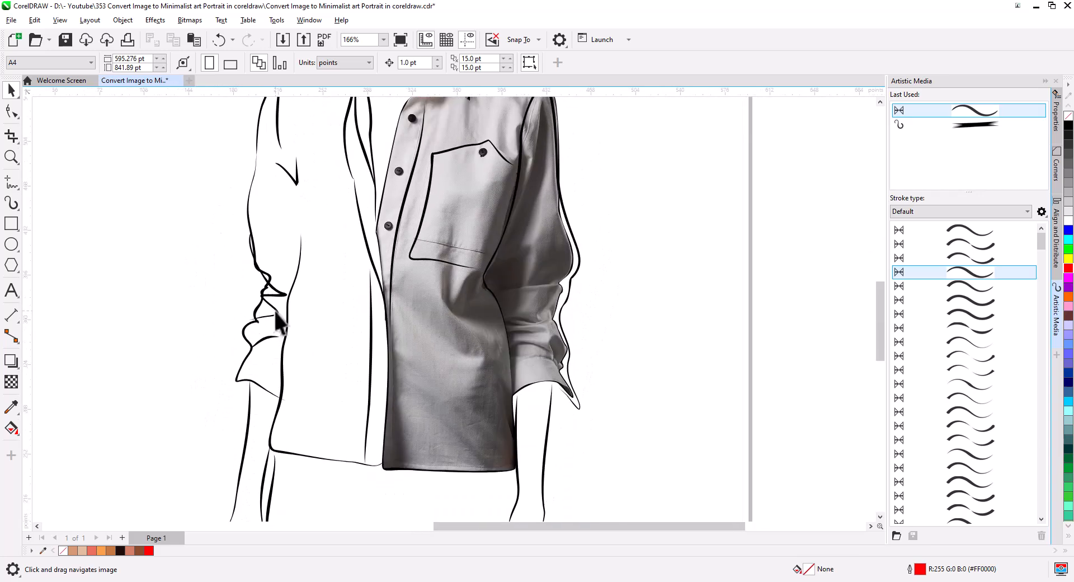
pyautogui.click(274, 310)
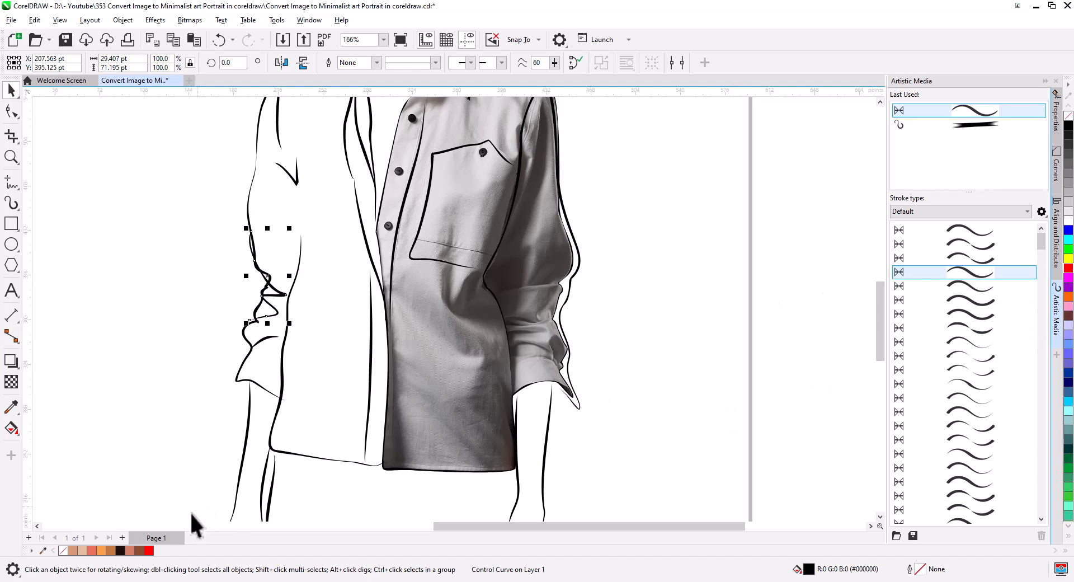
pyautogui.click(91, 550)
pyautogui.click(159, 330)
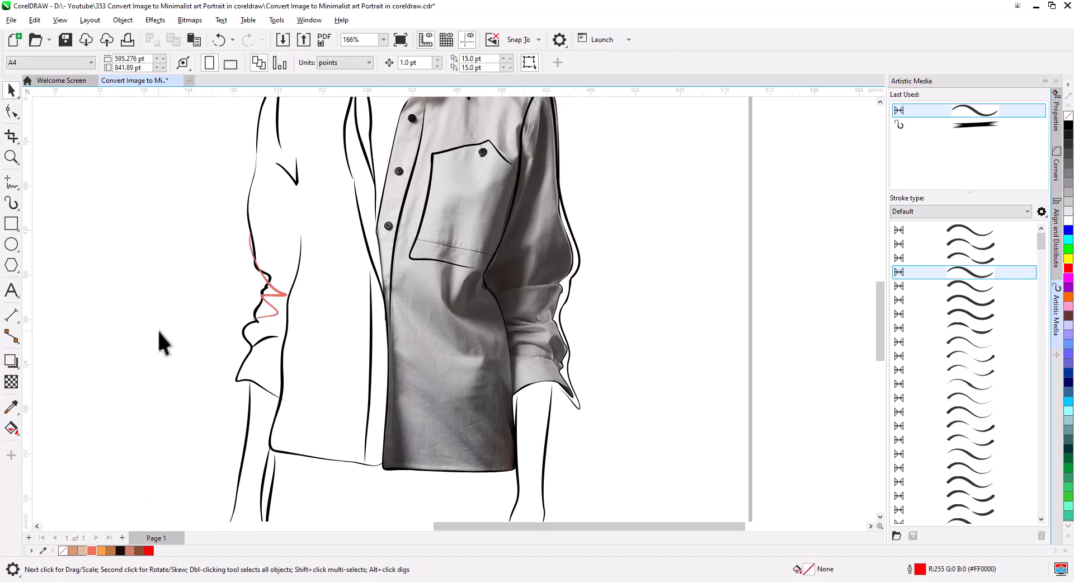
# - Draw a freehand Artistic Media accent stroke from the collar along the shoulder and down the outer sleeve of the outlined half
pyautogui.moveTo(158, 330); pyautogui.dragTo(165, 447)
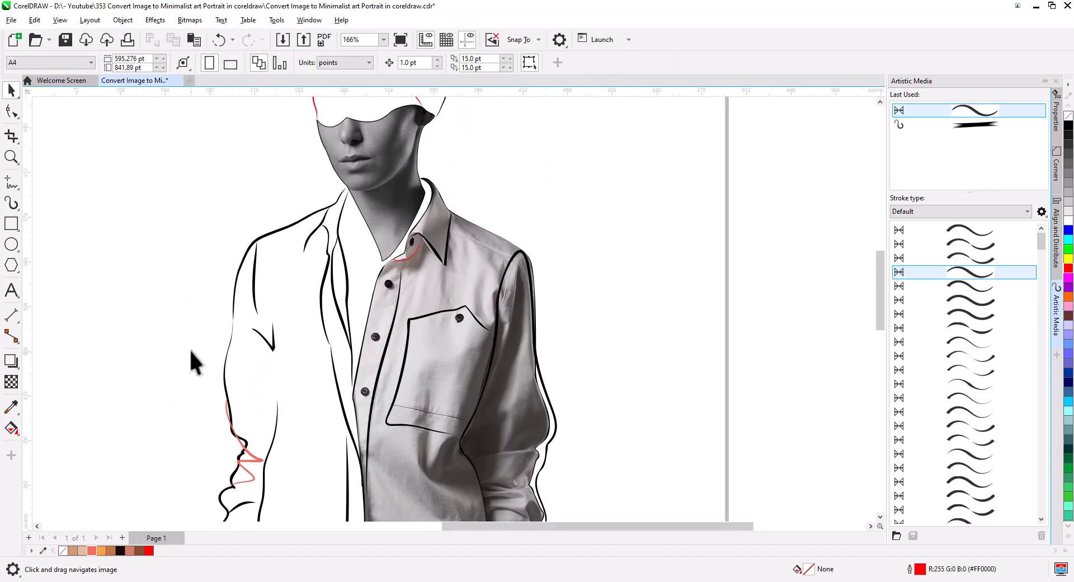
pyautogui.click(20, 204)
pyautogui.scroll(4, 291, 277)
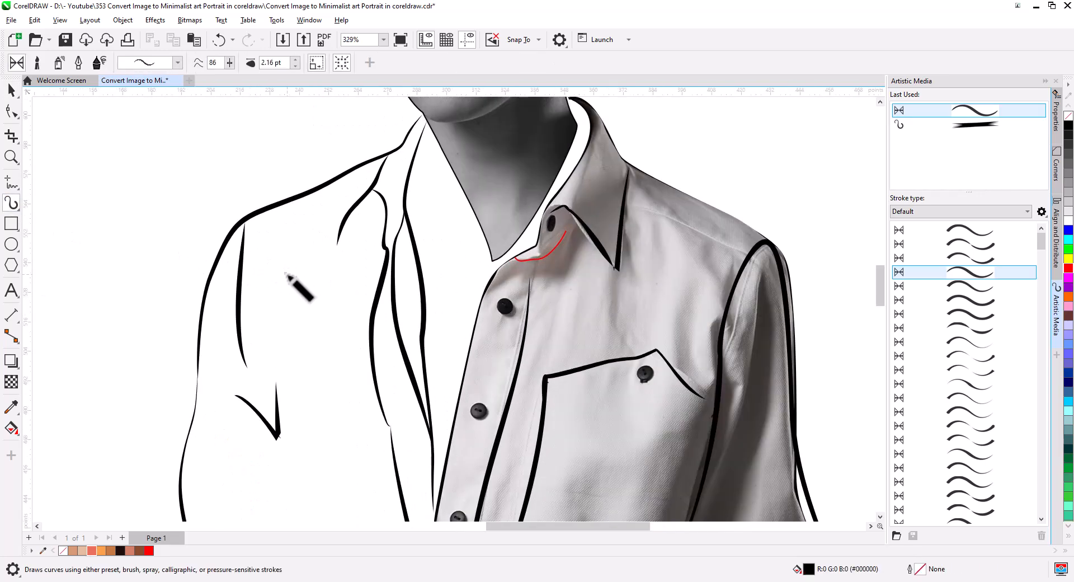
pyautogui.moveTo(306, 335); pyautogui.dragTo(348, 326)
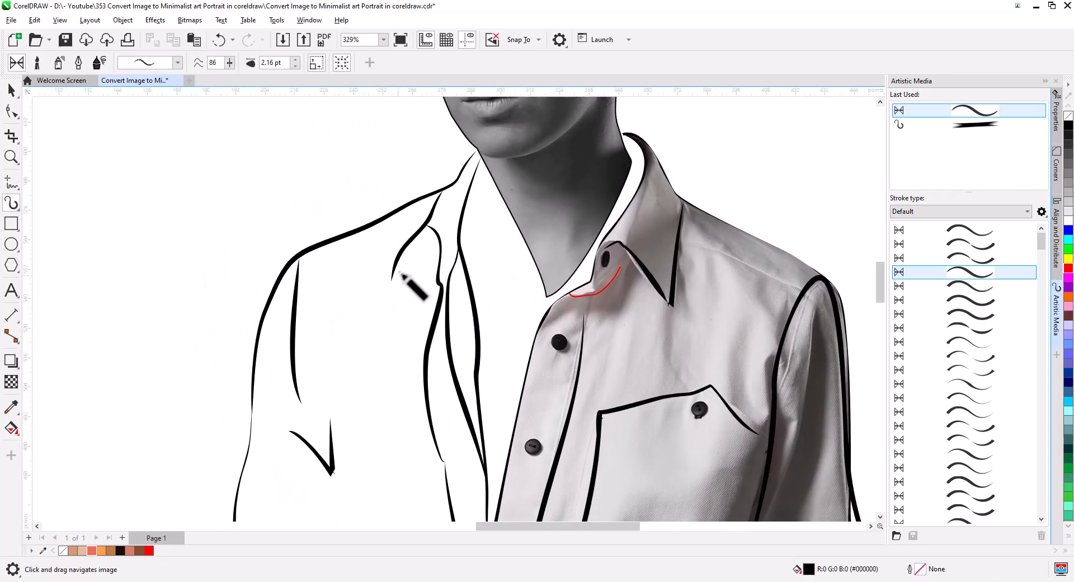
pyautogui.moveTo(431, 199)
pyautogui.mouseDown()
pyautogui.moveTo(273, 256)
pyautogui.moveTo(243, 336)
pyautogui.moveTo(236, 521)
pyautogui.mouseUp()
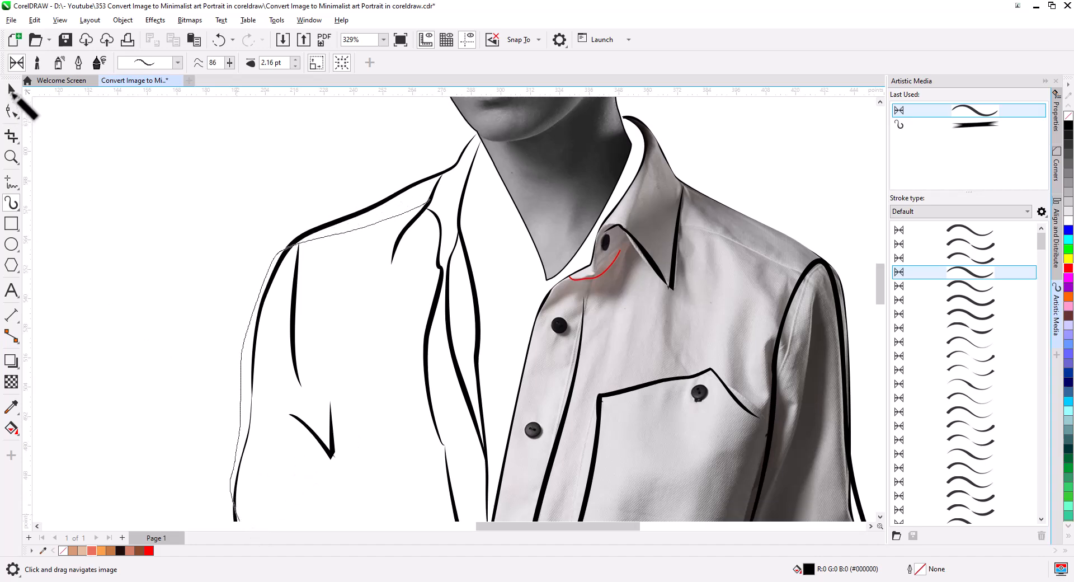
pyautogui.click(11, 110)
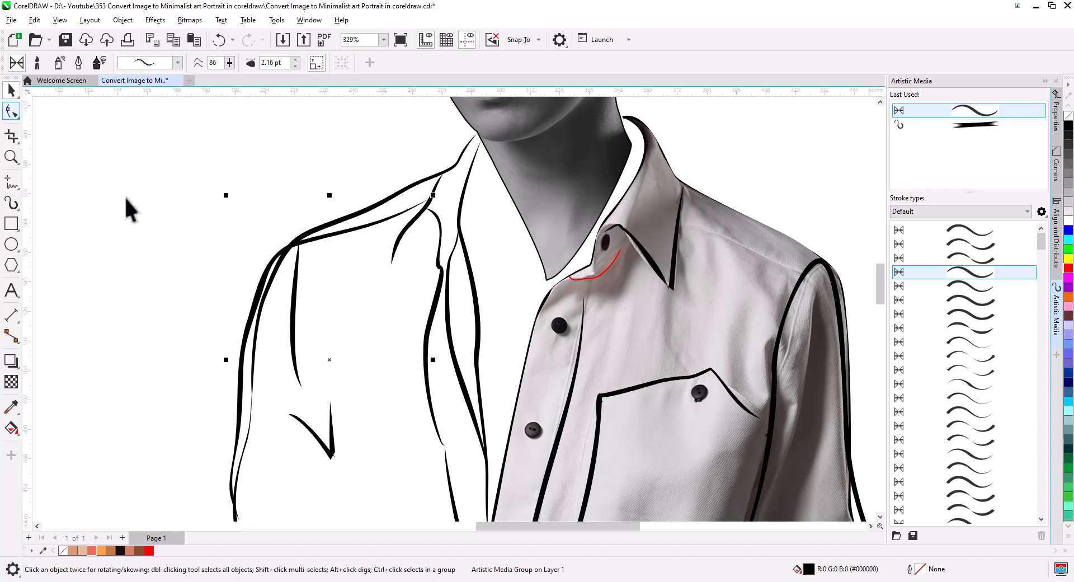
# - Color the new shoulder and sleeve accent stroke salmon (#E9705B) and save the document
pyautogui.moveTo(194, 297); pyautogui.dragTo(163, 163)
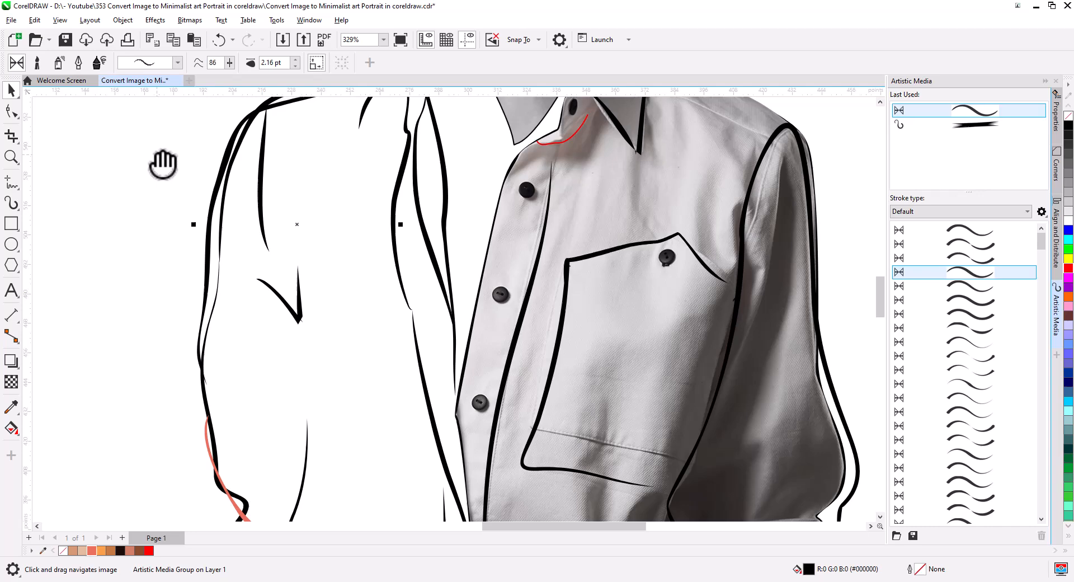
pyautogui.click(92, 551)
pyautogui.hotkey('ctrl', 's')
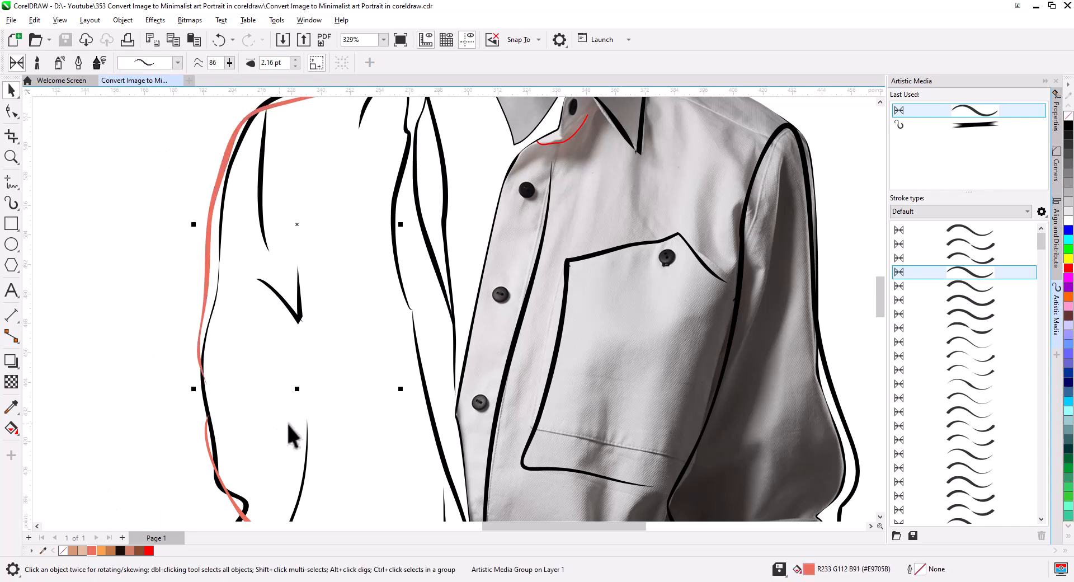
# - Try to remove the outline from the grayscale half of the shirt, inspect its front edge, and undo the last change
pyautogui.scroll(-3, 257, 402)
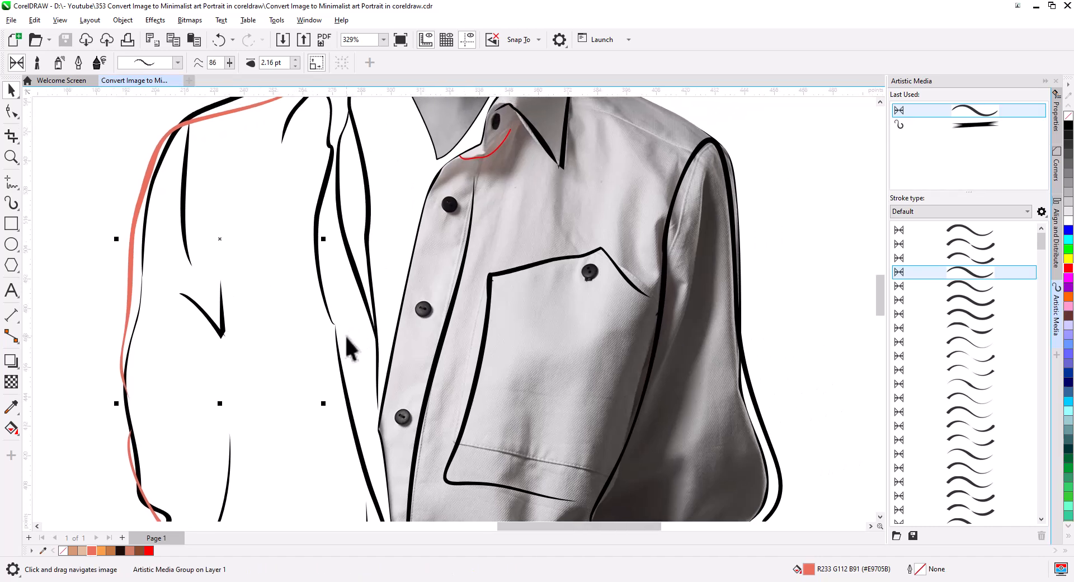
pyautogui.click(327, 362)
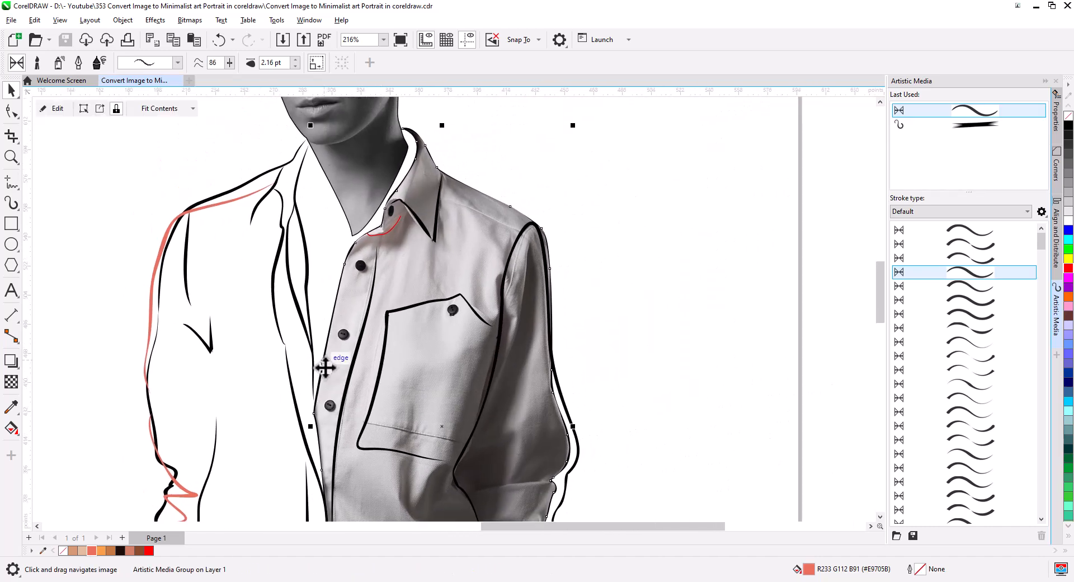
pyautogui.press('Escape')
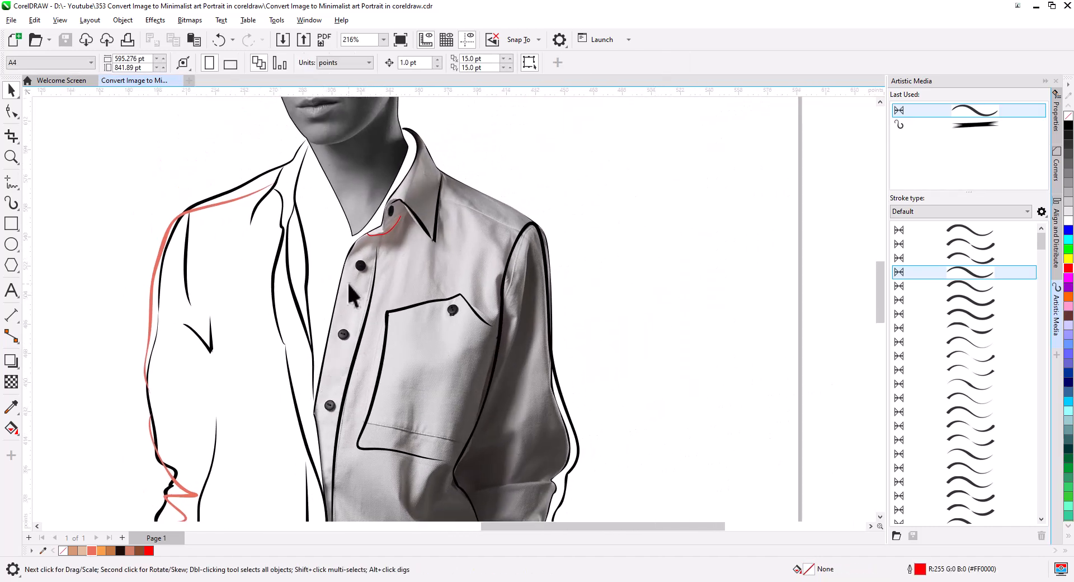
pyautogui.click(354, 257)
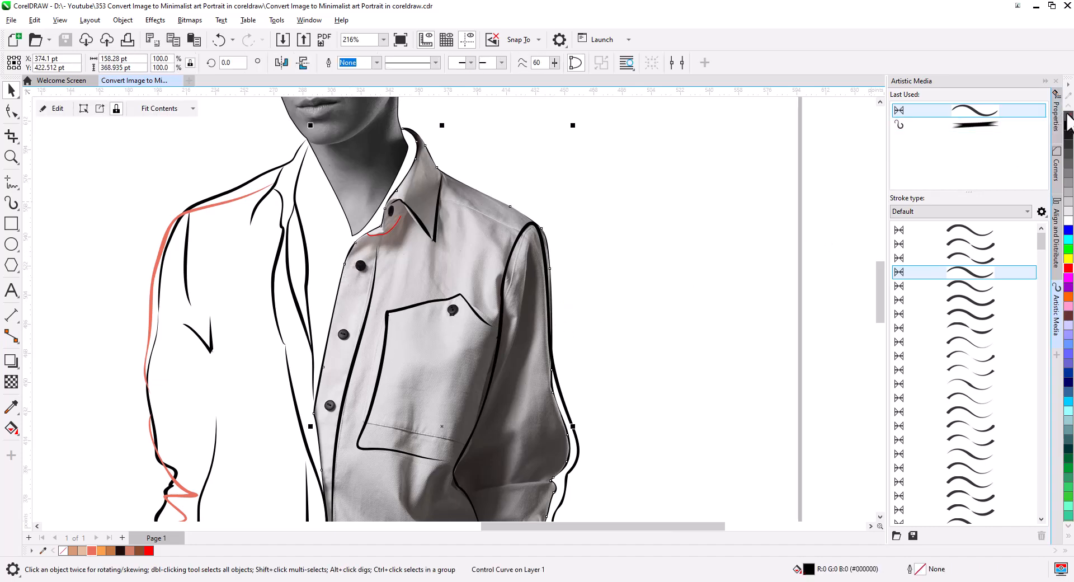
pyautogui.click(704, 260)
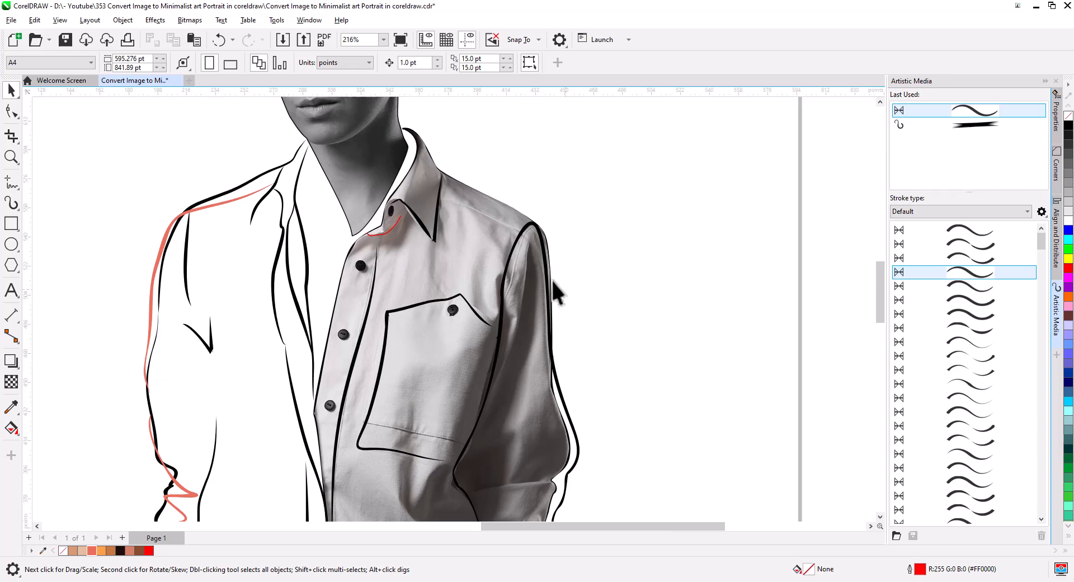
pyautogui.click(372, 234)
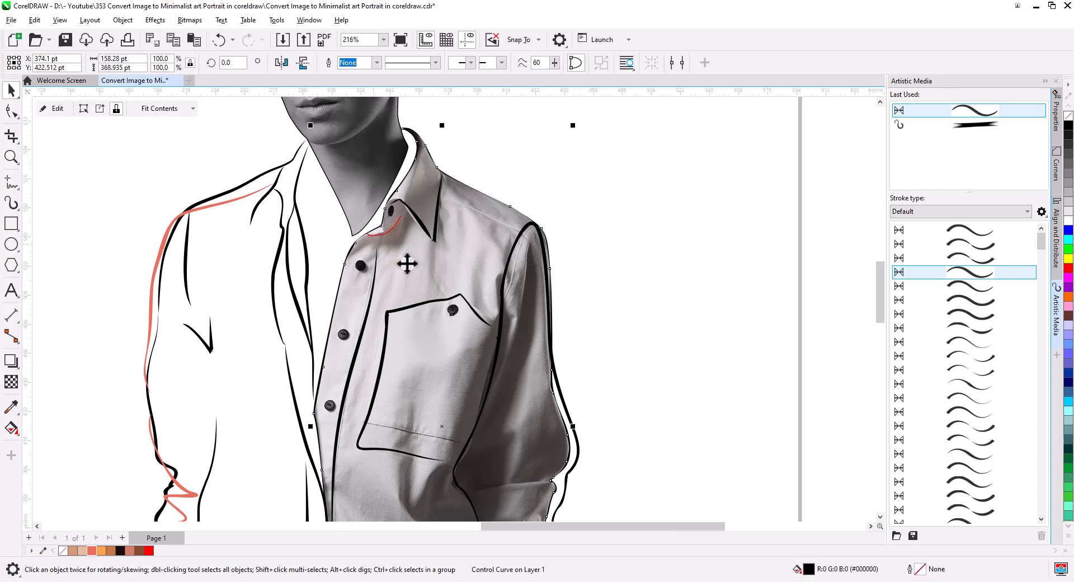
pyautogui.scroll(2, 356, 255)
pyautogui.scroll(2, 355, 255)
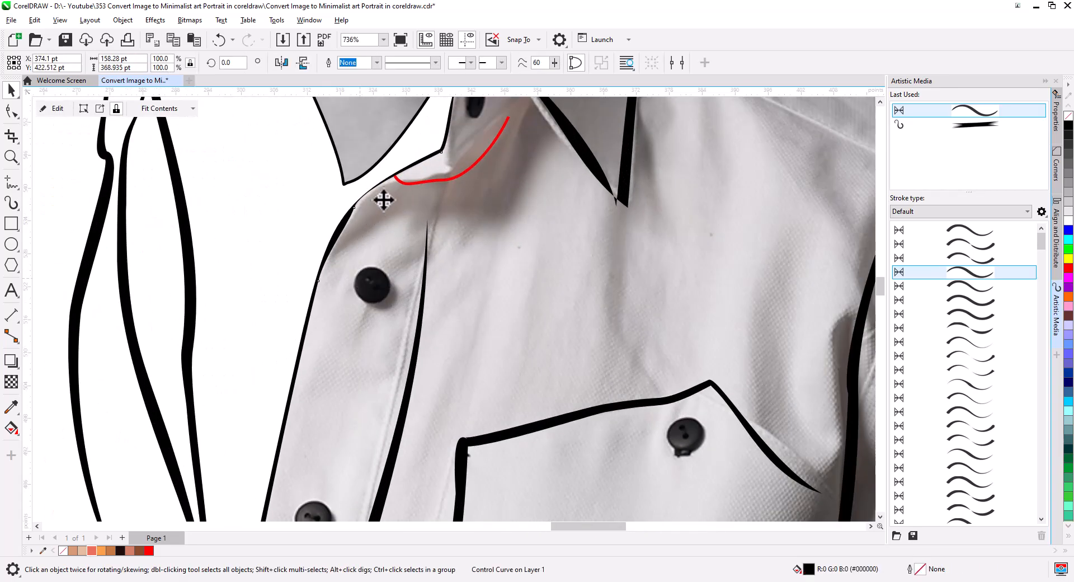
pyautogui.moveTo(420, 286); pyautogui.dragTo(522, 77)
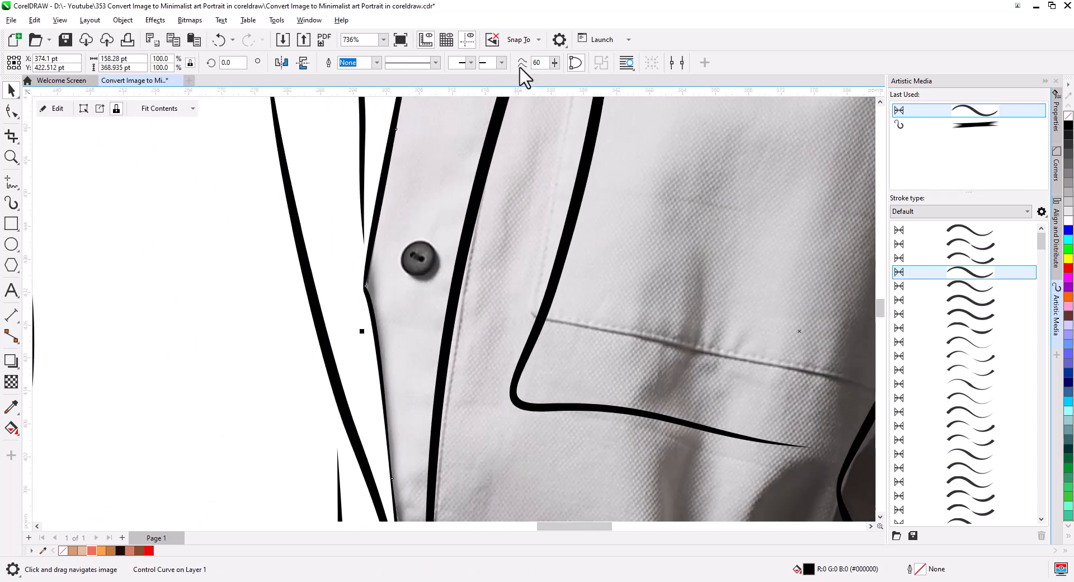
pyautogui.click(255, 282)
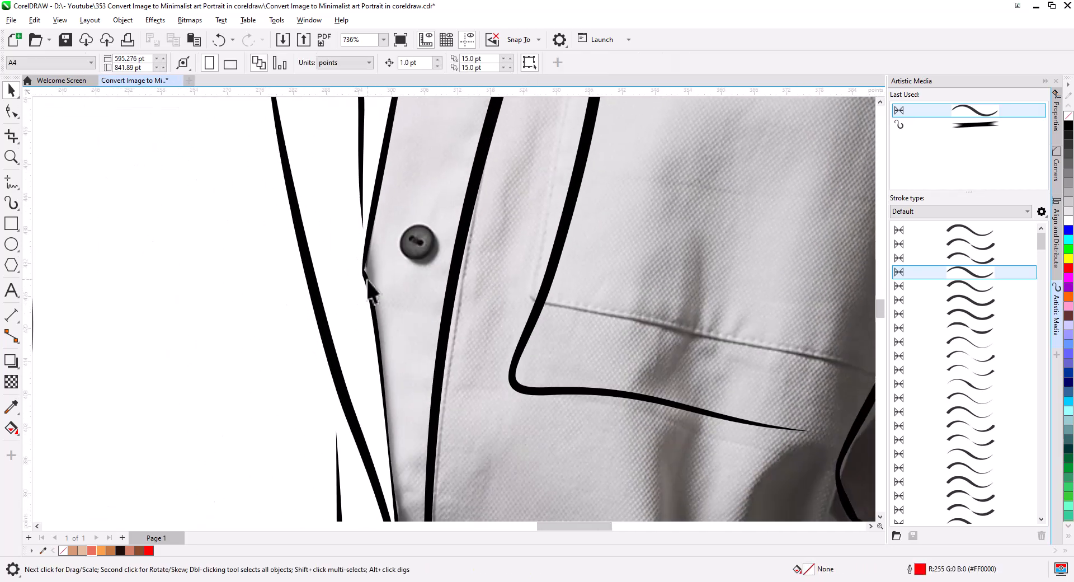
pyautogui.click(365, 277)
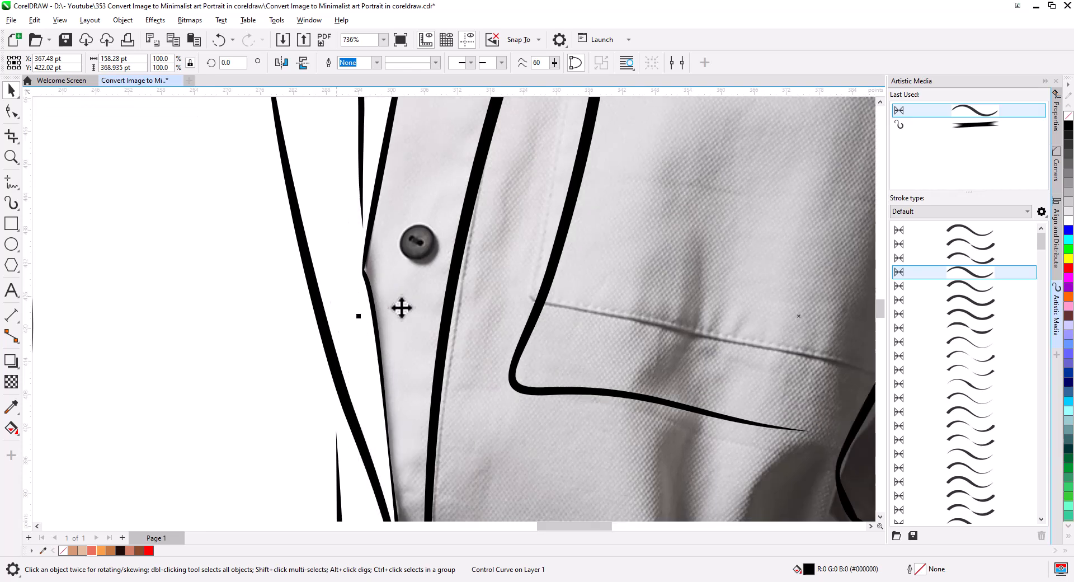
pyautogui.hotkey('ctrl', 'z')
# - Draw a freehand Artistic Media accent stroke from the collar down the grayscale half's front button edge and color it salmon (#E9705B)
pyautogui.scroll(-5, 445, 327)
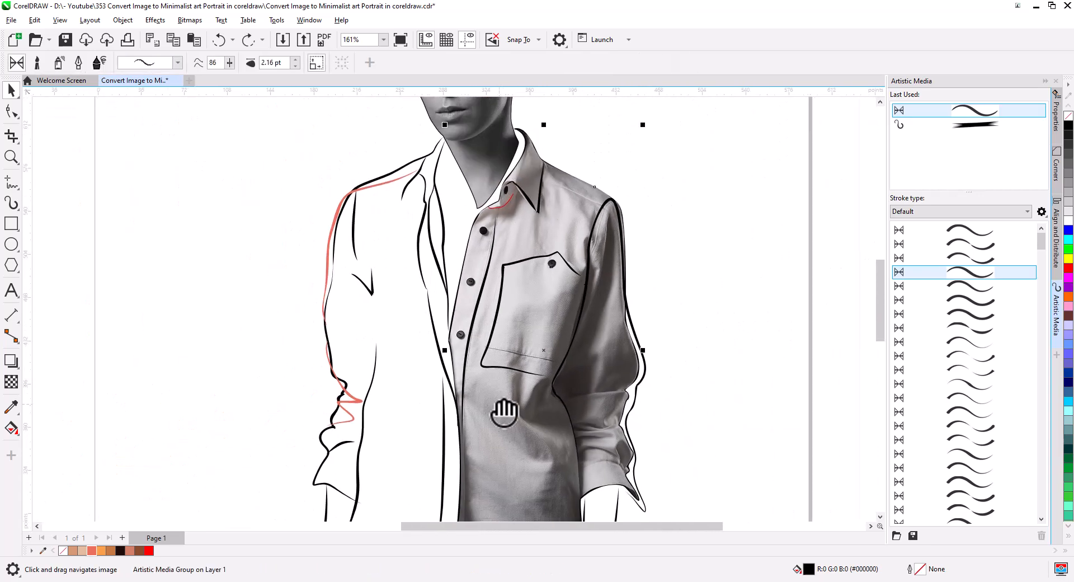
pyautogui.moveTo(504, 412); pyautogui.dragTo(463, 330)
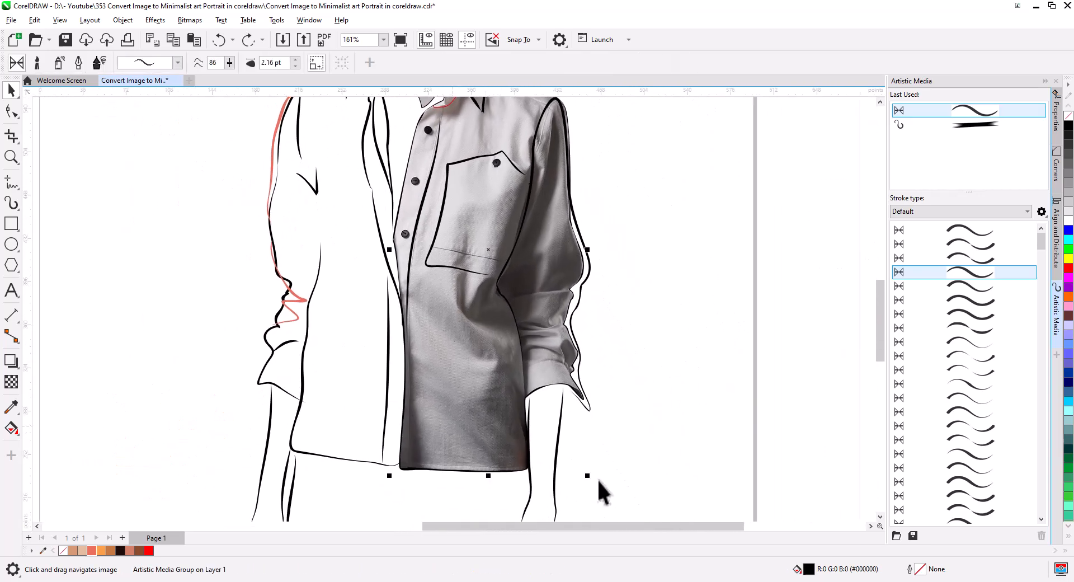
pyautogui.click(598, 479)
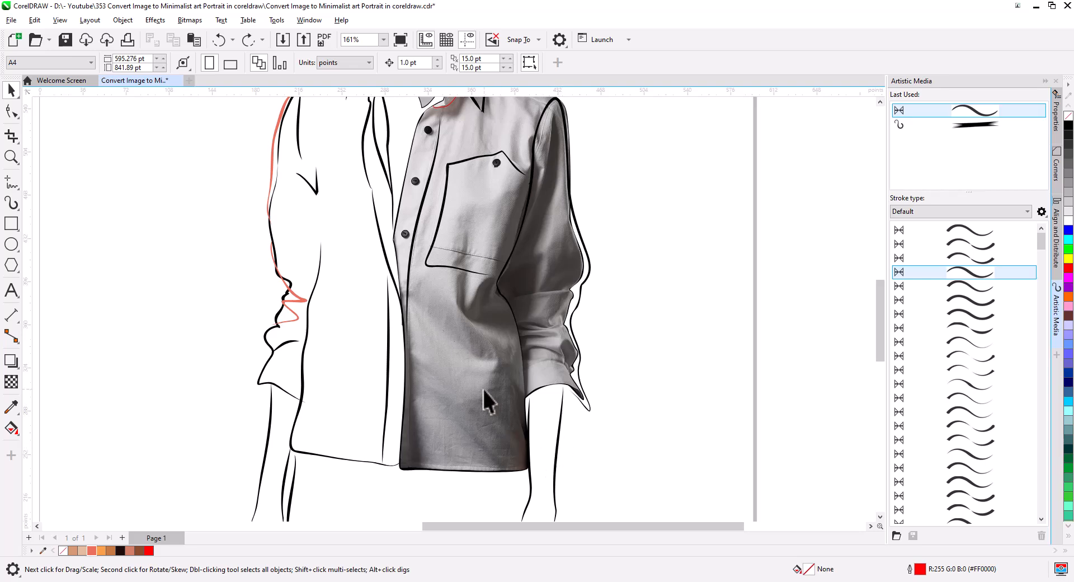
pyautogui.moveTo(501, 273); pyautogui.dragTo(421, 436)
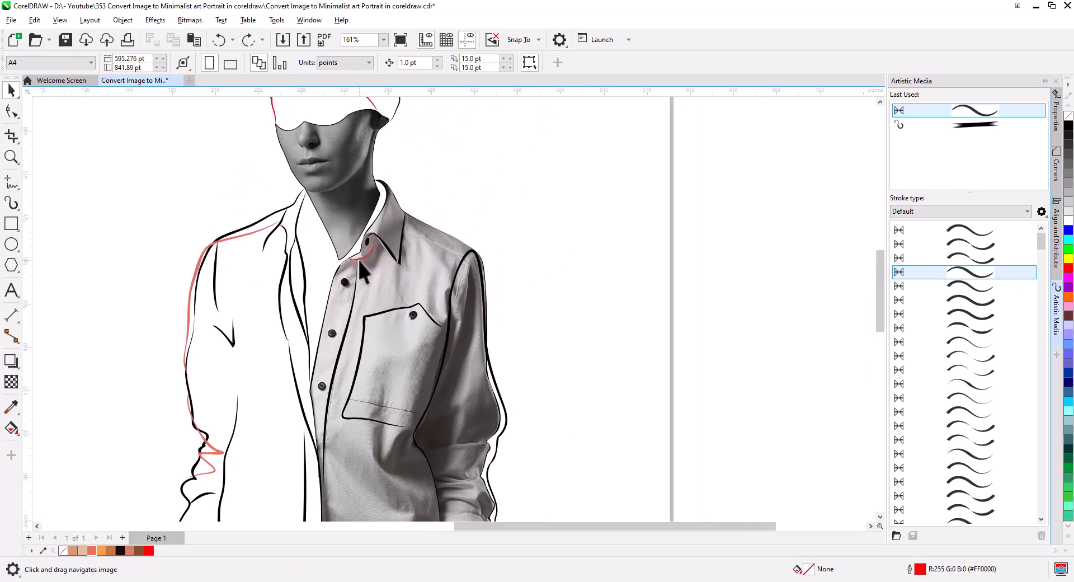
pyautogui.click(11, 203)
pyautogui.scroll(5, 359, 285)
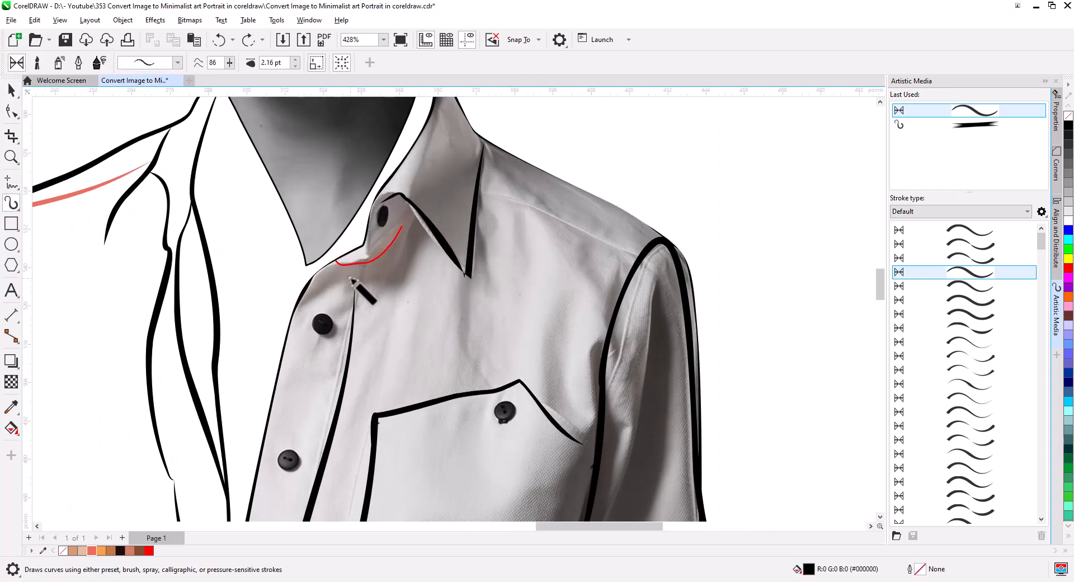
pyautogui.moveTo(382, 203); pyautogui.dragTo(380, 215)
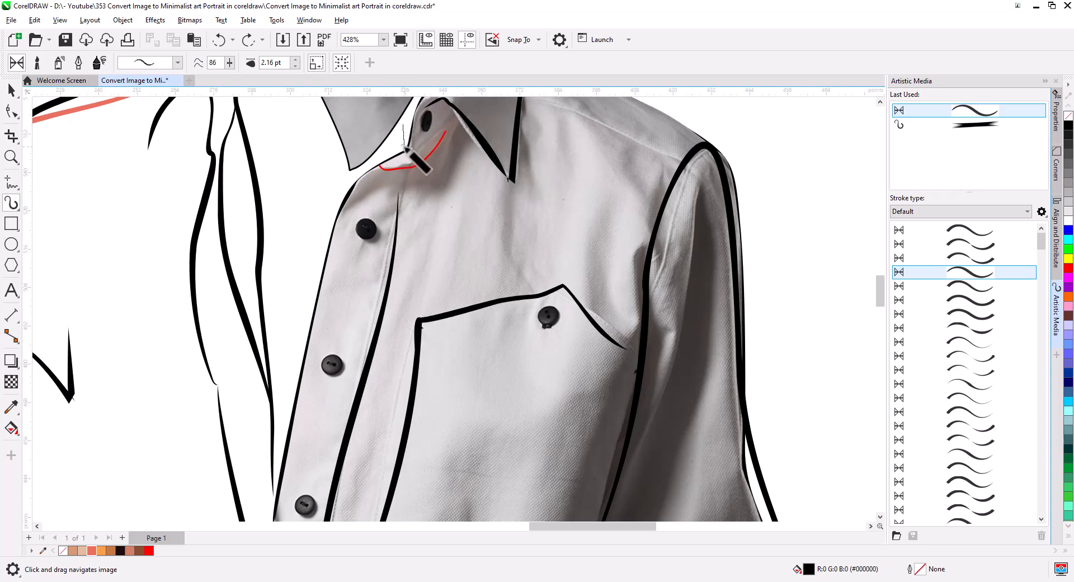
pyautogui.moveTo(342, 198); pyautogui.dragTo(298, 471)
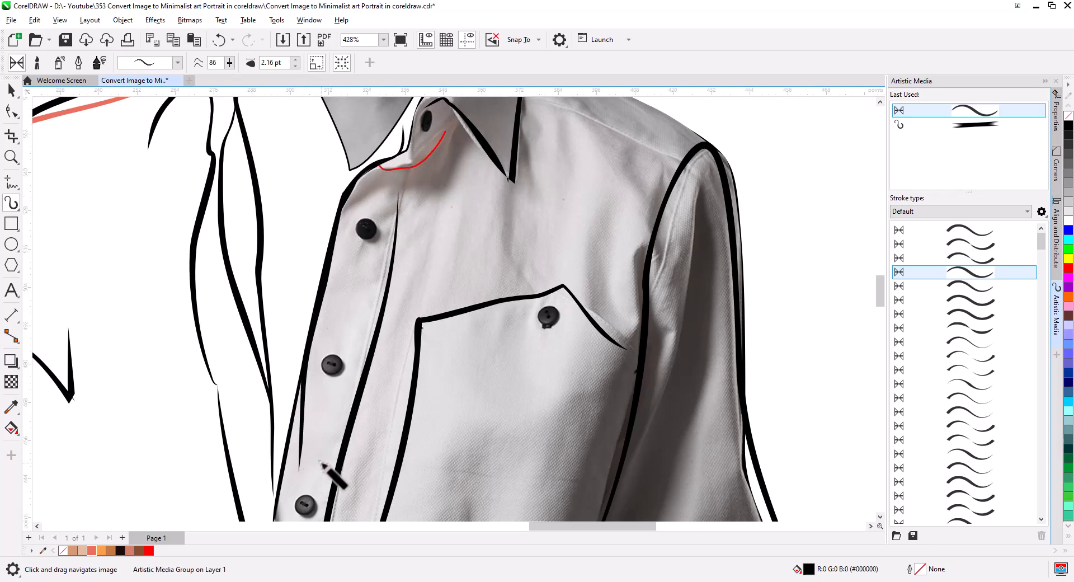
pyautogui.click(92, 551)
# - Draw an Artistic Media accent stroke just under the top edge of the chest pocket and color it salmon (#E9705B)
pyautogui.moveTo(353, 428); pyautogui.dragTo(403, 249)
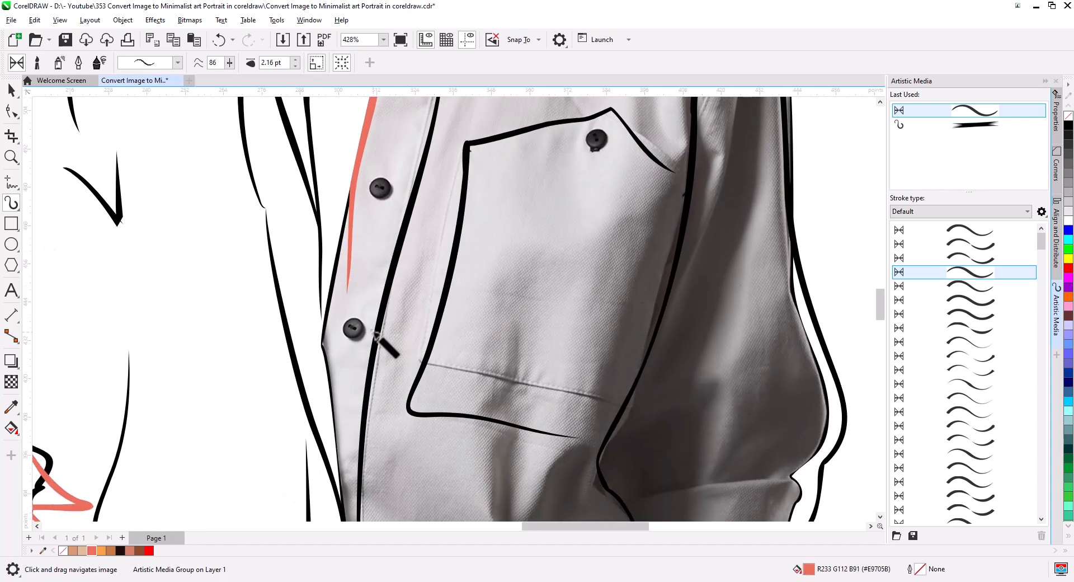
pyautogui.scroll(-1, 385, 362)
pyautogui.scroll(-1, 378, 362)
pyautogui.moveTo(411, 381); pyautogui.dragTo(275, 402)
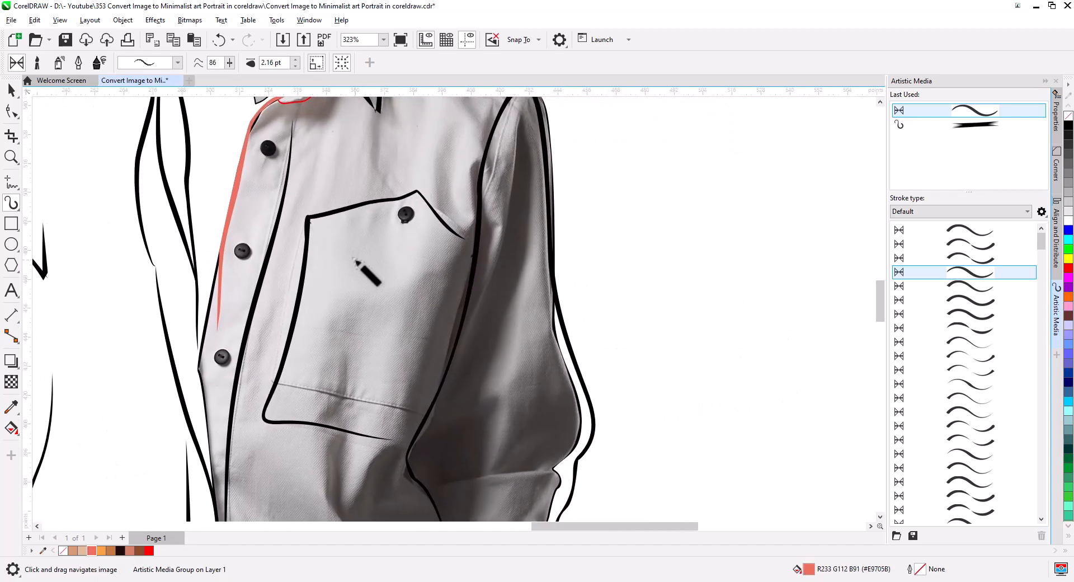
pyautogui.moveTo(302, 230); pyautogui.dragTo(412, 198)
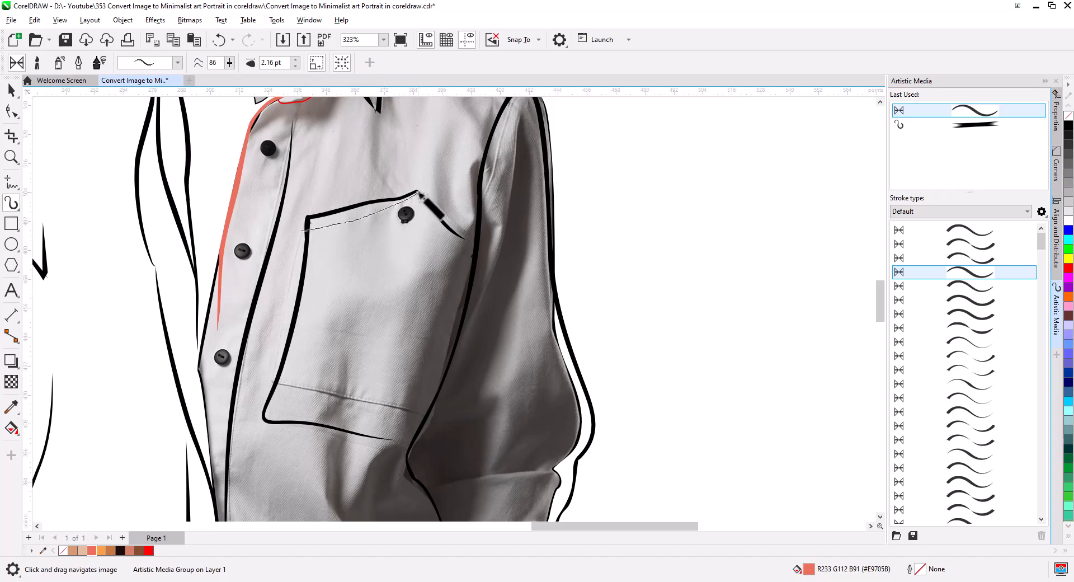
pyautogui.moveTo(466, 256); pyautogui.dragTo(466, 257)
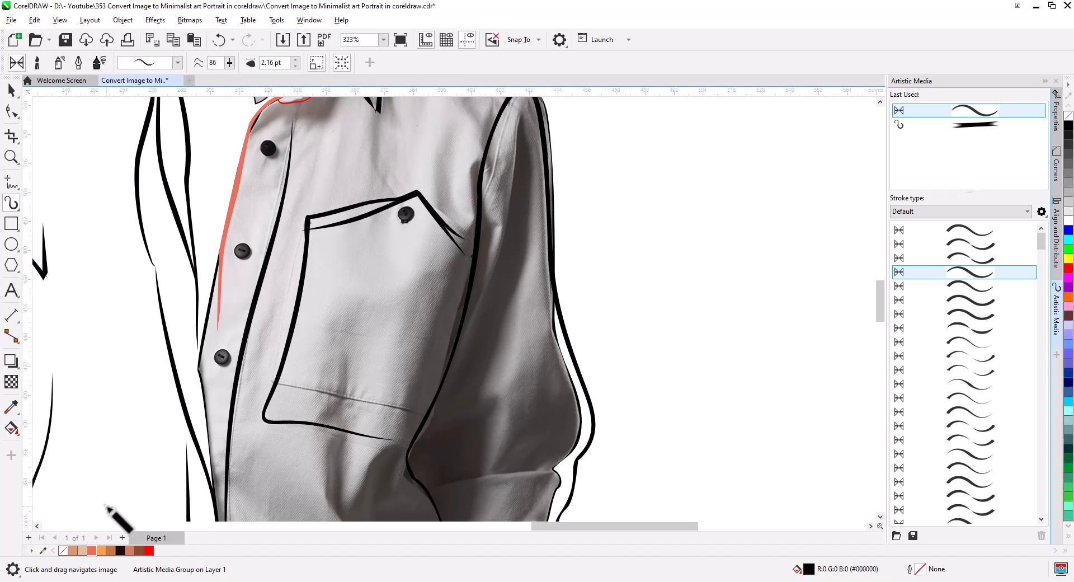
pyautogui.click(92, 550)
# - Draw an Artistic Media accent stroke along the wavy upper edge of the face cutout and color it salmon (#E9705B)
pyautogui.scroll(-2, 296, 403)
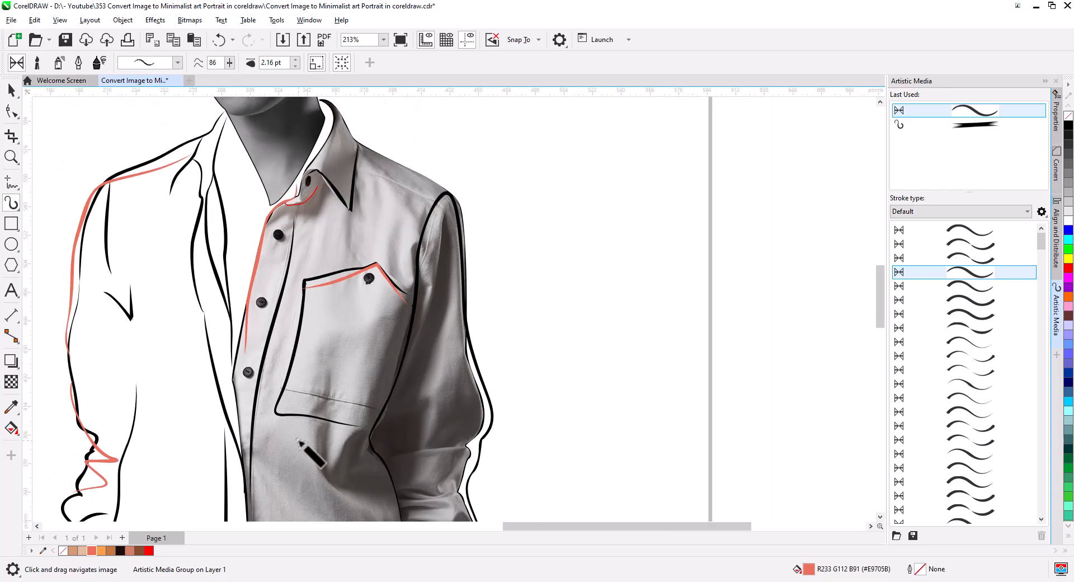
pyautogui.moveTo(296, 439)
pyautogui.mouseDown()
pyautogui.moveTo(397, 323)
pyautogui.moveTo(372, 335)
pyautogui.moveTo(372, 267)
pyautogui.mouseUp()
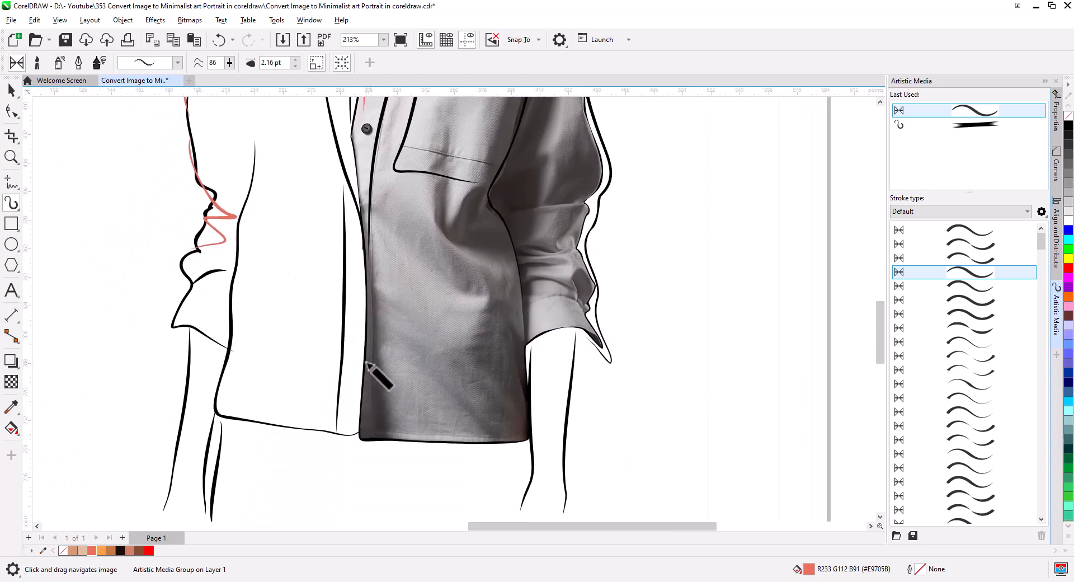
pyautogui.moveTo(297, 381); pyautogui.dragTo(387, 398)
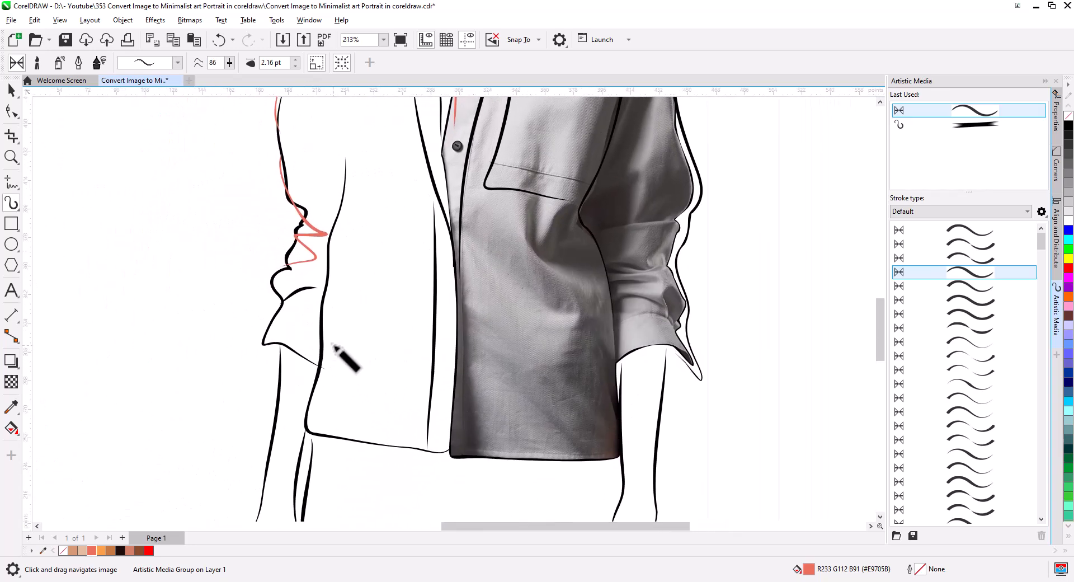
pyautogui.moveTo(349, 333); pyautogui.dragTo(283, 455)
pyautogui.moveTo(358, 307); pyautogui.dragTo(359, 502)
pyautogui.moveTo(369, 247); pyautogui.dragTo(377, 423)
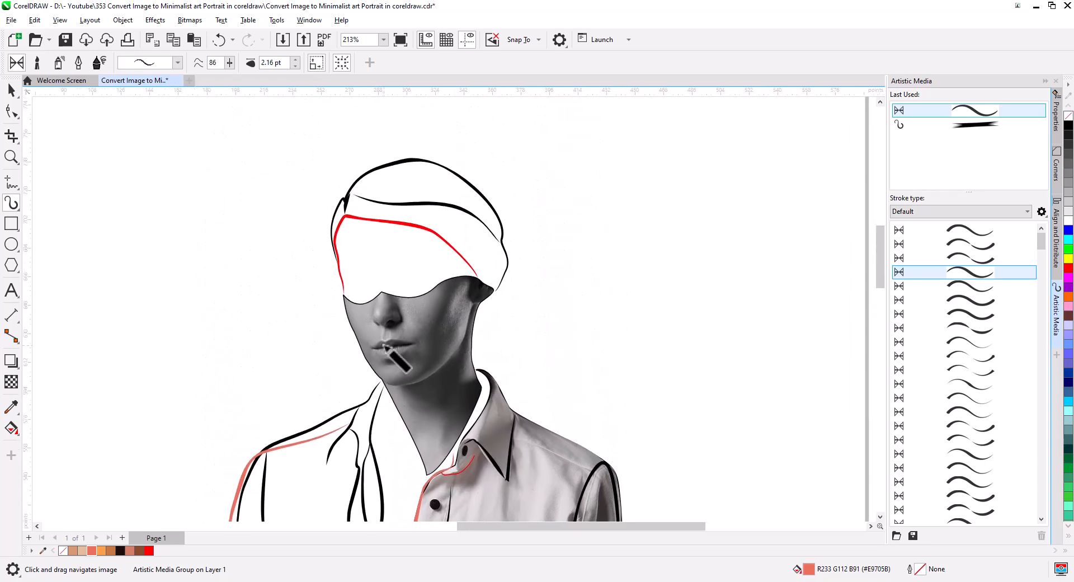
pyautogui.scroll(2, 380, 272)
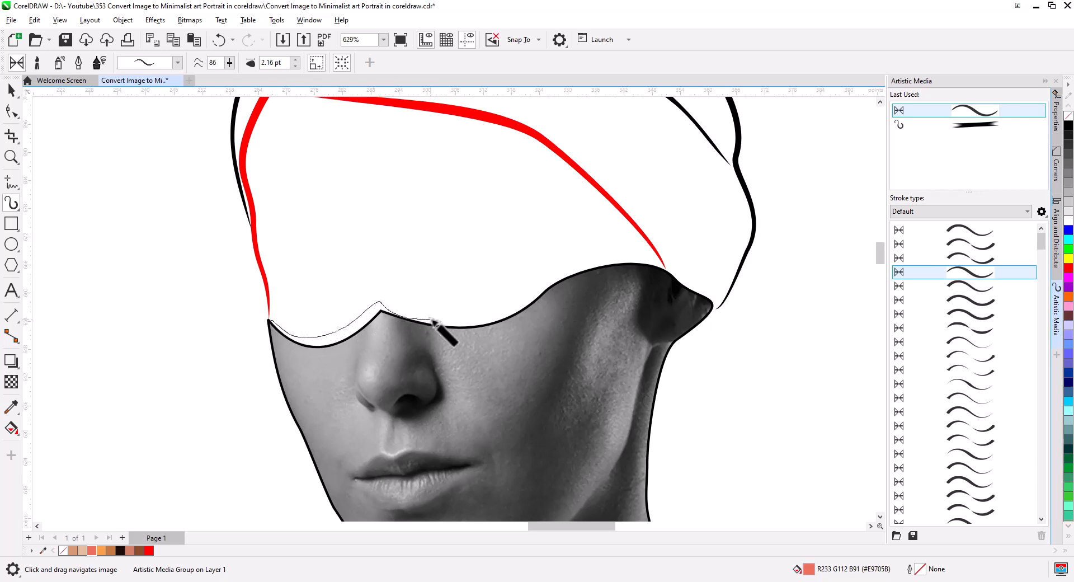
pyautogui.moveTo(432, 320); pyautogui.dragTo(660, 261)
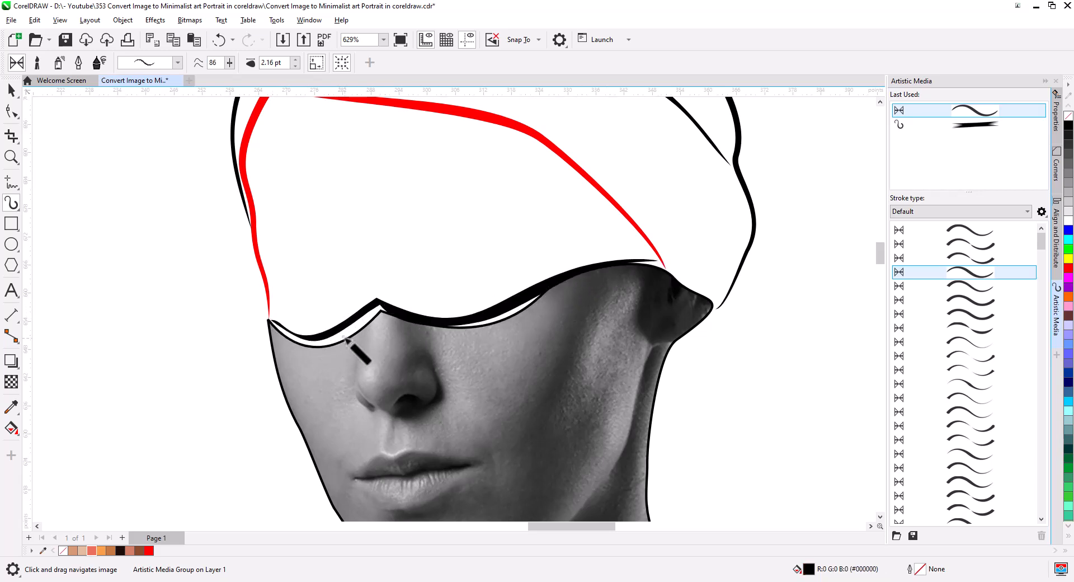
pyautogui.click(11, 89)
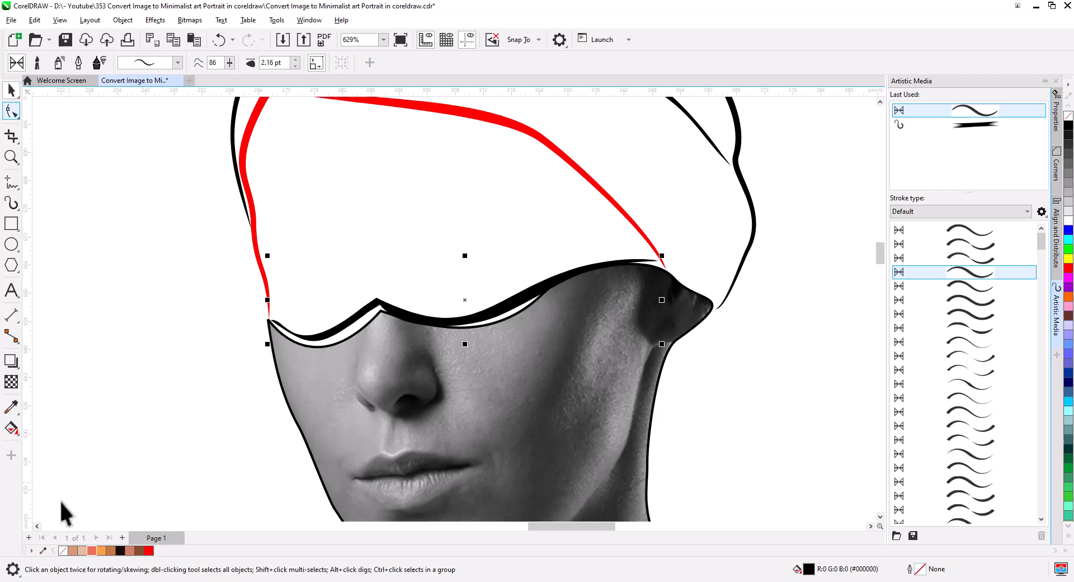
pyautogui.click(91, 550)
# - Recolor the red hairline stroke above the face cutout to near-black (#1E0C08)
pyautogui.click(572, 168)
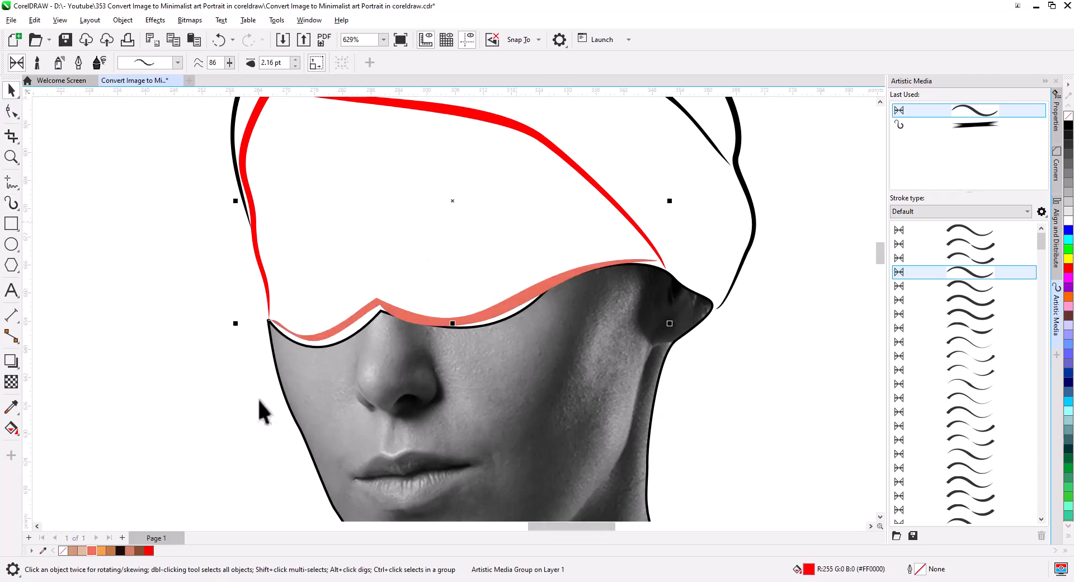
pyautogui.click(120, 550)
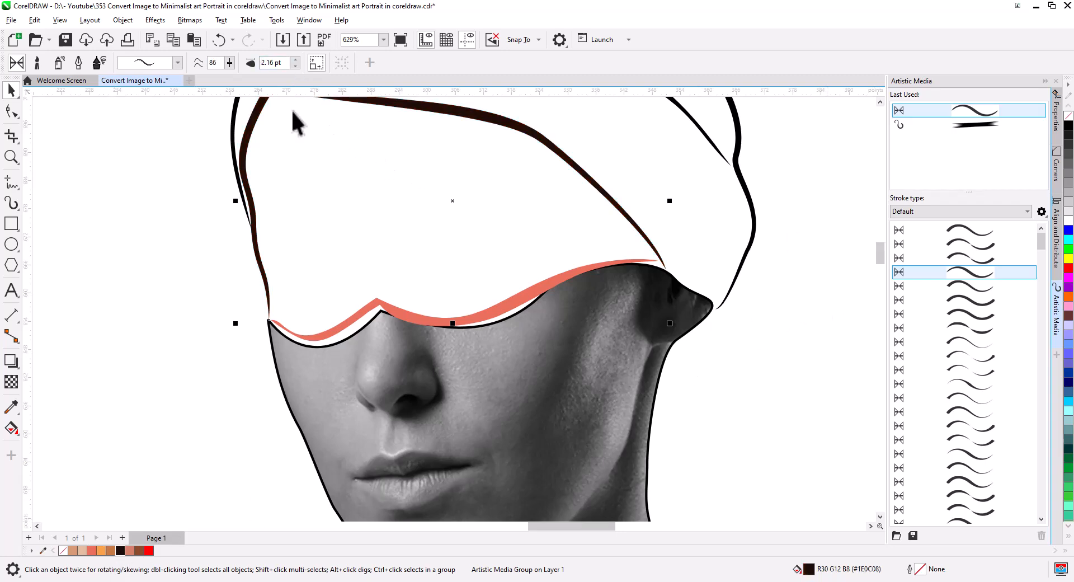
pyautogui.scroll(-4, 324, 229)
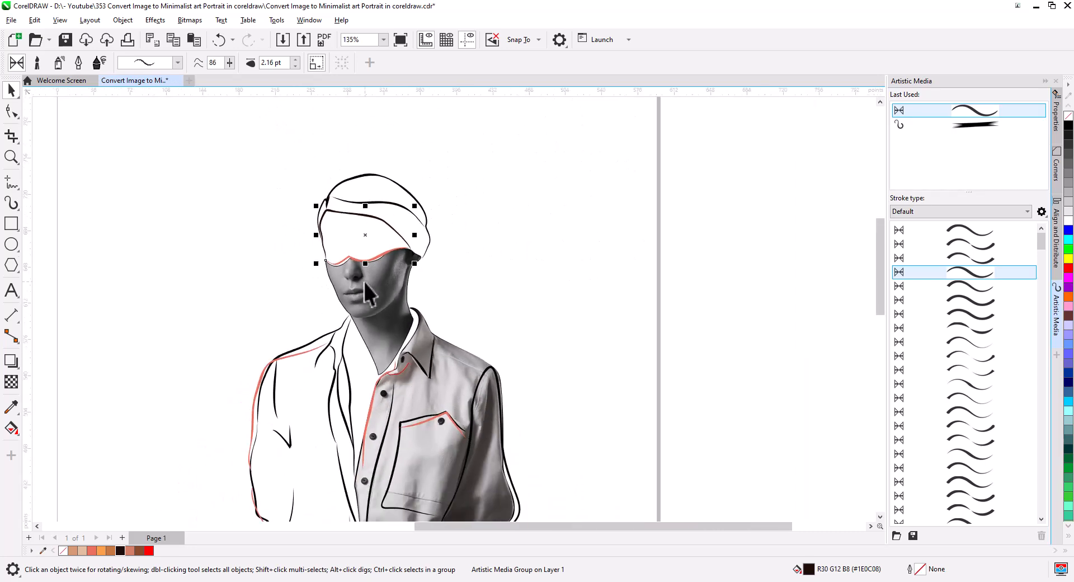
# - Open the face cutout's PowerClip contents for editing and launch the Image Adjustment Lab on the grayscale photo
pyautogui.click(364, 281)
pyautogui.scroll(2, 389, 323)
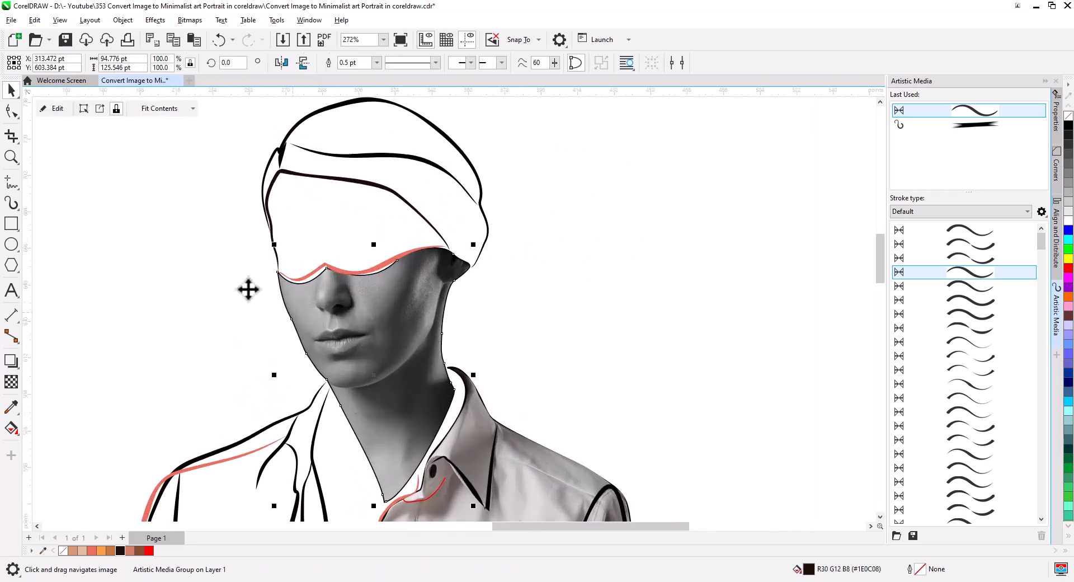
pyautogui.click(54, 108)
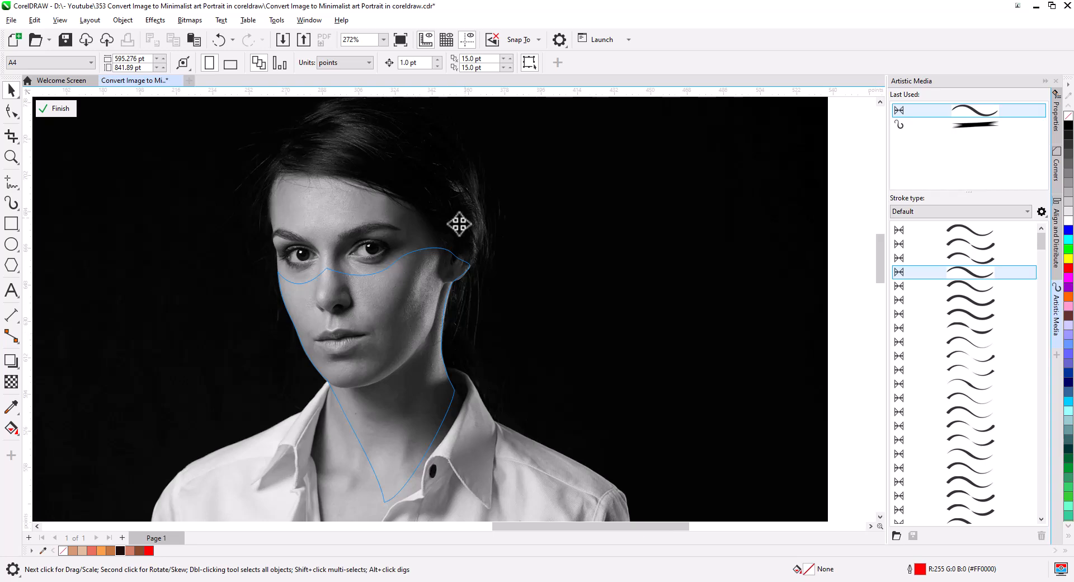
pyautogui.click(246, 184)
pyautogui.click(155, 20)
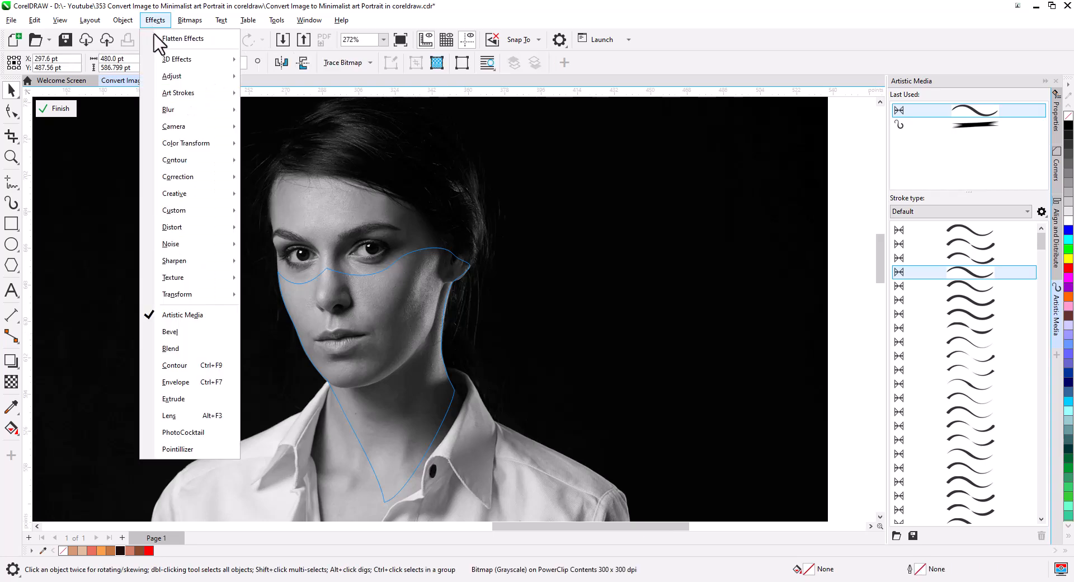
pyautogui.moveTo(203, 78)
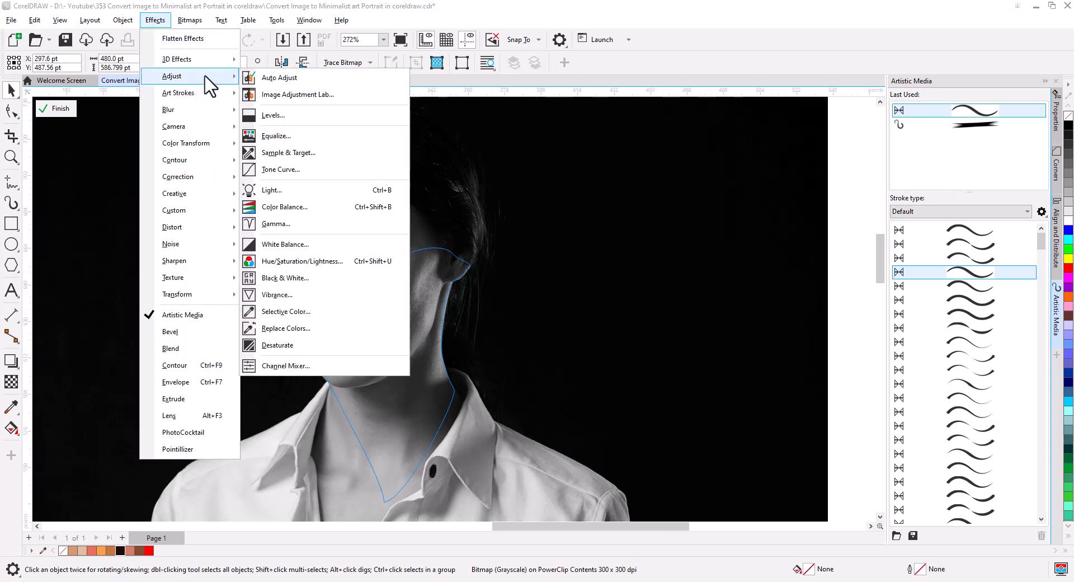
pyautogui.click(313, 94)
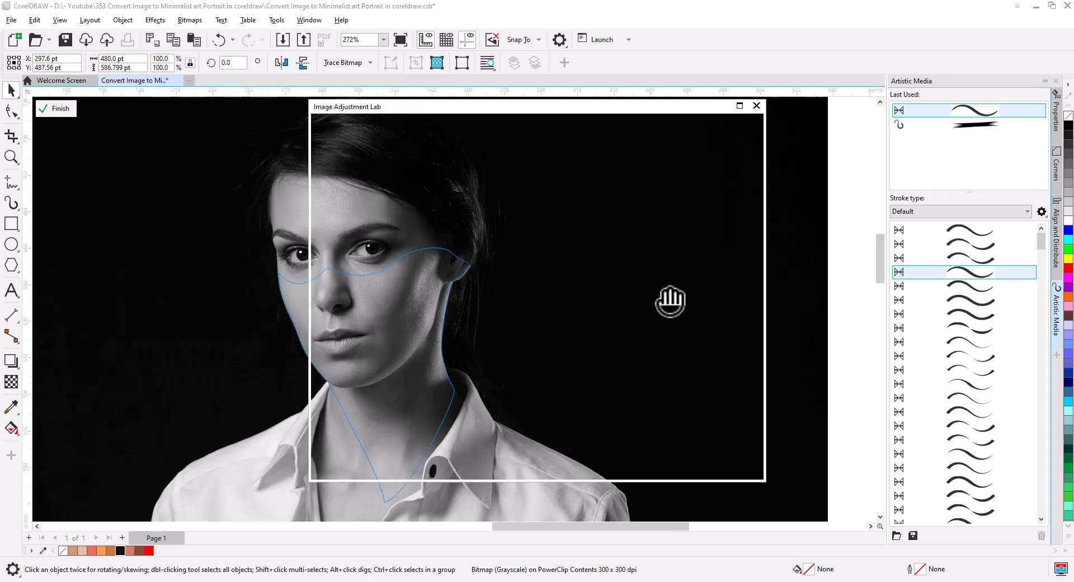
# - Reset the Image Adjustment Lab settings, set the contrast to 13 and the brightness to 31, and apply them
pyautogui.click(386, 463)
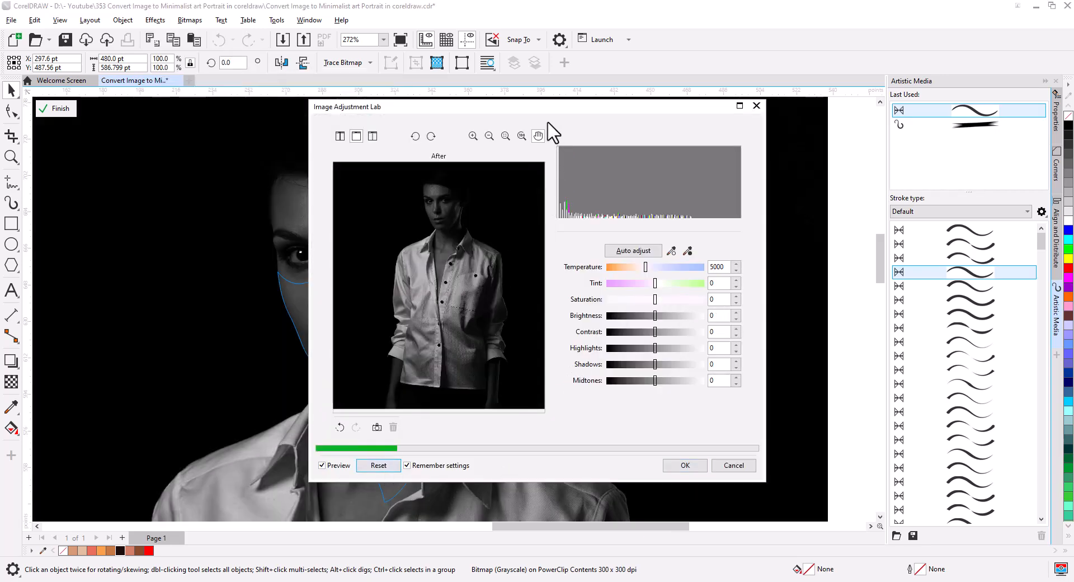
pyautogui.moveTo(552, 124); pyautogui.dragTo(786, 211)
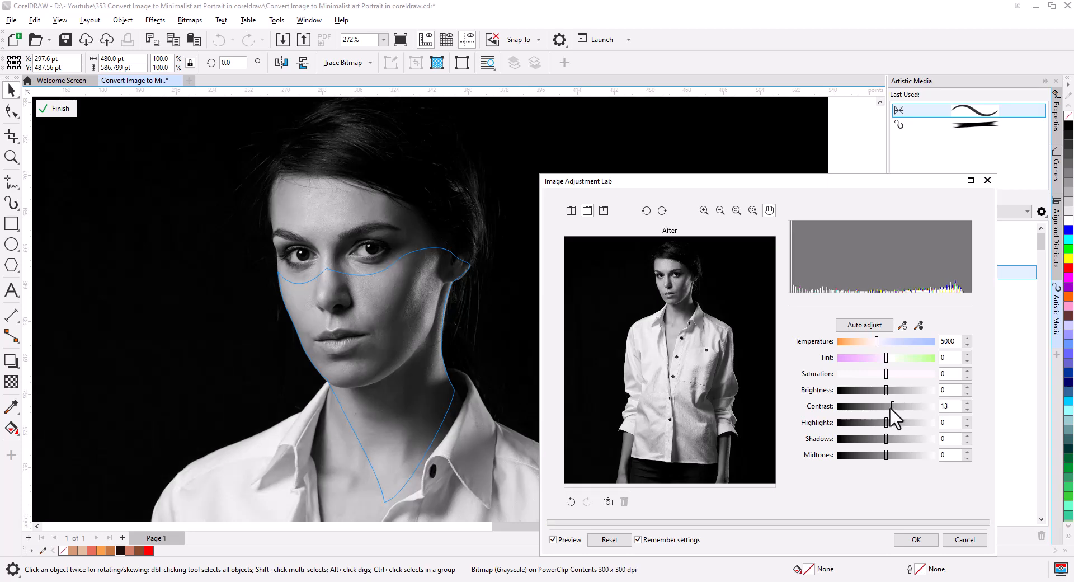
pyautogui.moveTo(889, 390); pyautogui.dragTo(912, 391)
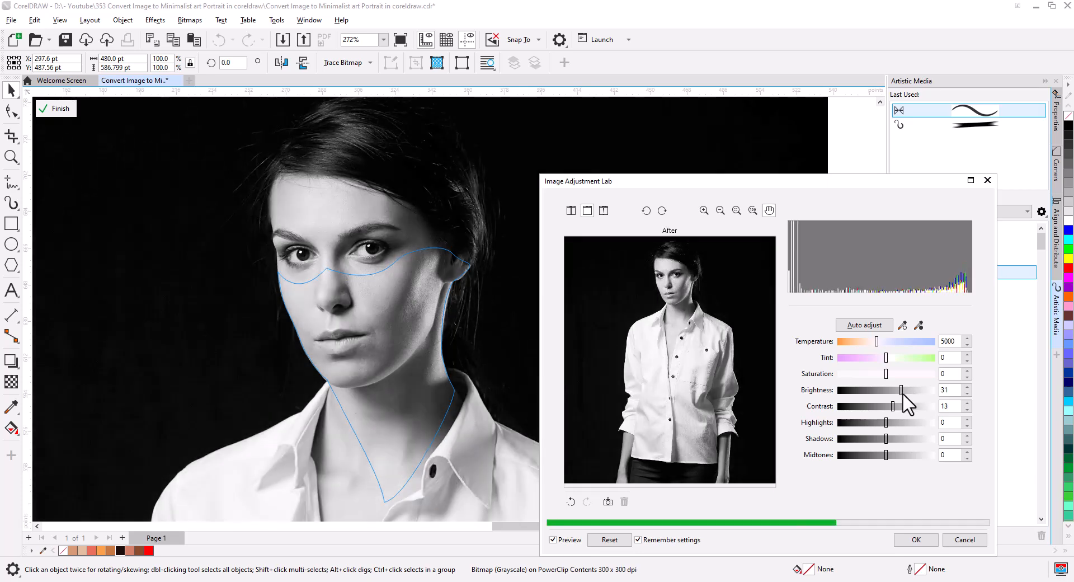
pyautogui.click(915, 539)
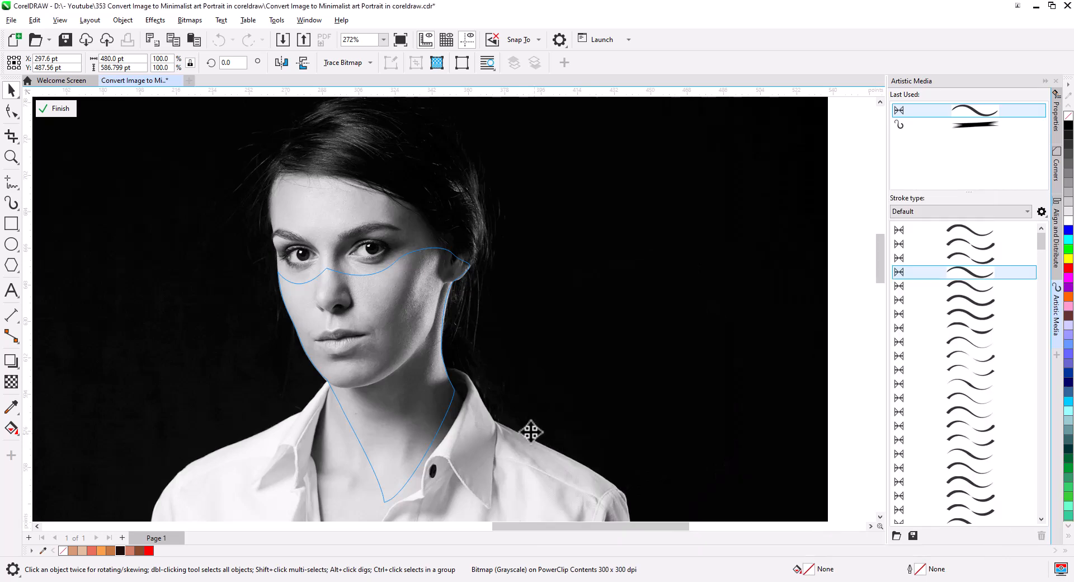
# - Finish editing the face PowerClip and remove the outline around the cutout
pyautogui.click(56, 108)
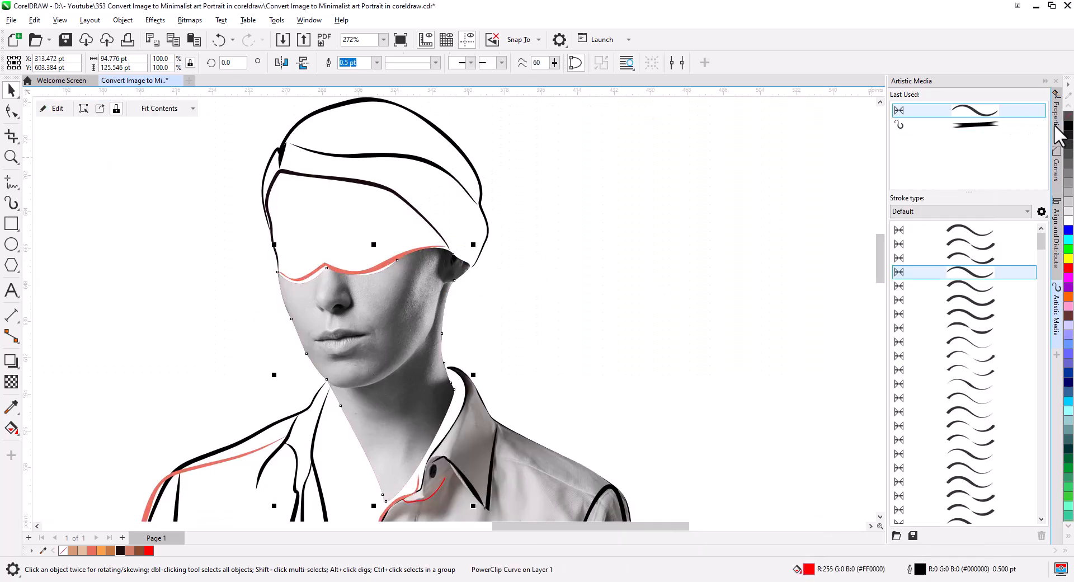
pyautogui.click(594, 304)
pyautogui.scroll(-5, 326, 289)
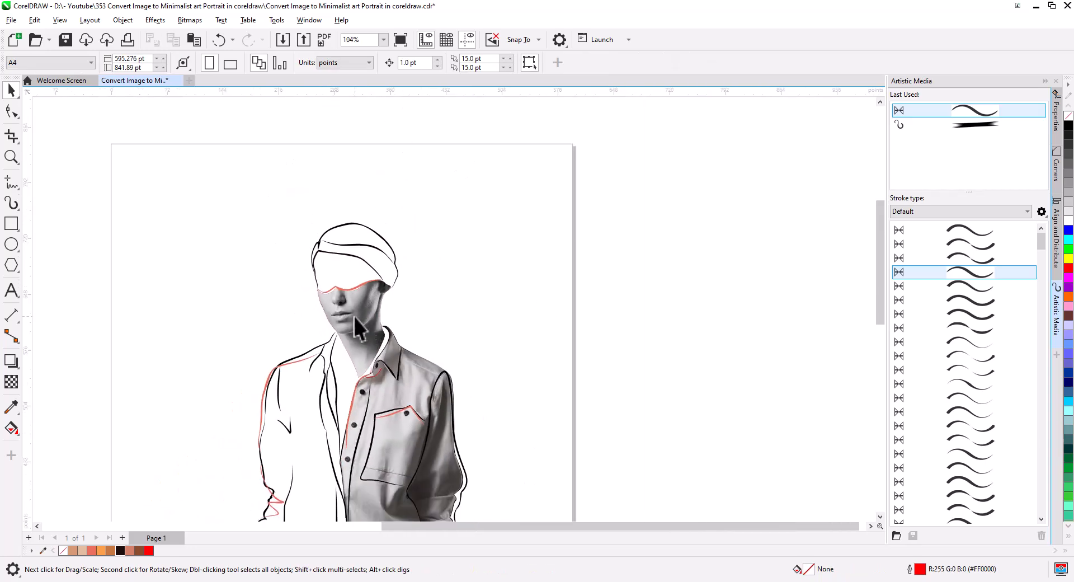
# - Draw a 480 by 586.843 pt rectangle tracing the edges of the original photo beside the page
pyautogui.press('h')
pyautogui.moveTo(353, 317); pyautogui.dragTo(413, 263)
pyautogui.scroll(-2, 400, 317)
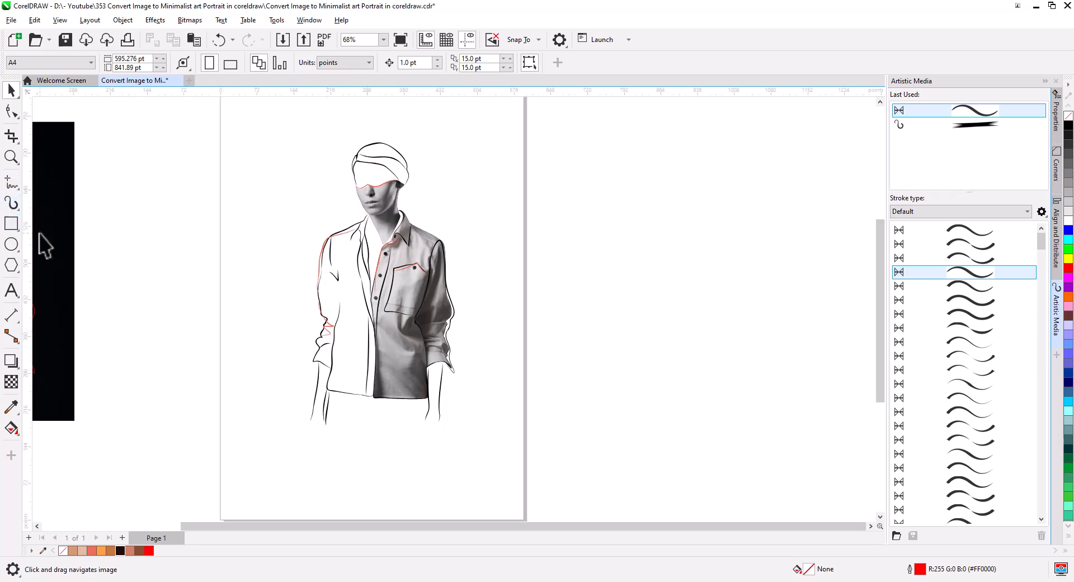
pyautogui.moveTo(111, 256); pyautogui.dragTo(378, 280)
pyautogui.press('F6')
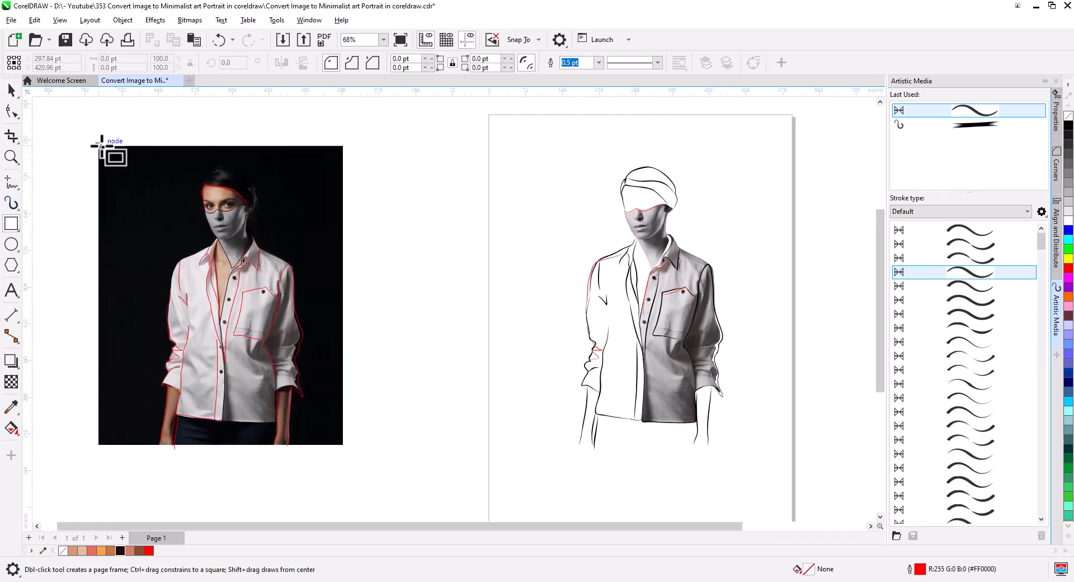
pyautogui.moveTo(99, 147); pyautogui.dragTo(343, 445)
pyautogui.click(11, 89)
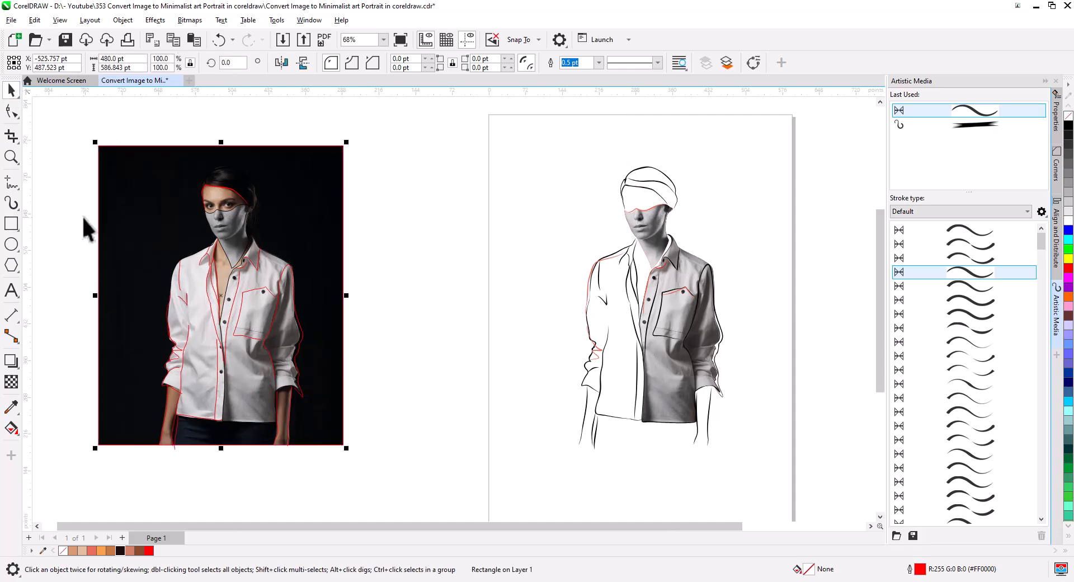
# - Move the red rectangle from the original photo onto the page so it frames the line portrait
pyautogui.moveTo(139, 238); pyautogui.dragTo(542, 253)
pyautogui.moveTo(750, 338); pyautogui.dragTo(652, 347)
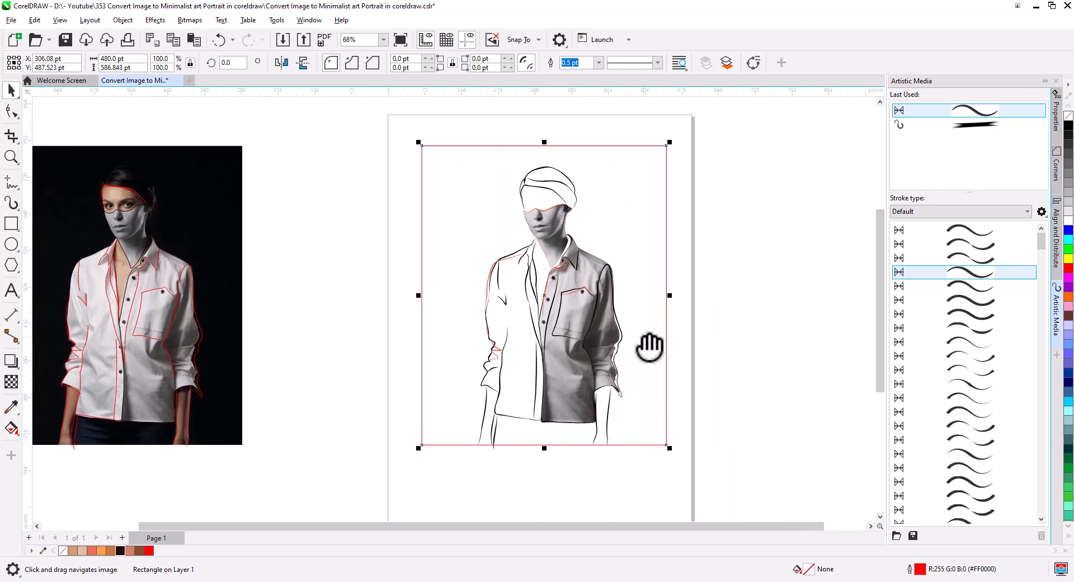
pyautogui.click(710, 340)
# - Shorten the innermost stroke under the white half's hem so its tip ends on the frame's bottom edge
pyautogui.scroll(5, 640, 437)
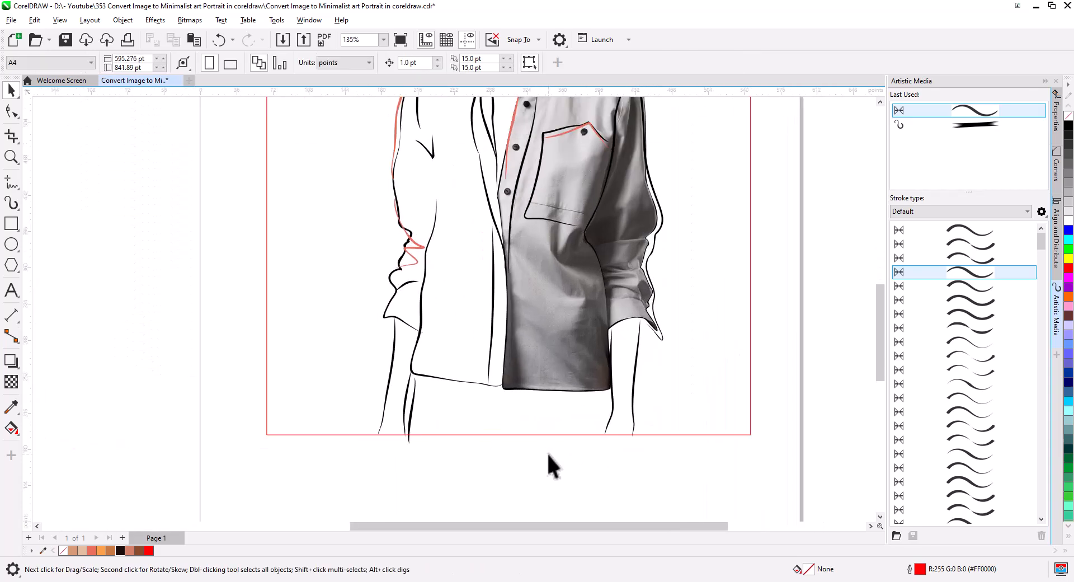
pyautogui.click(284, 426)
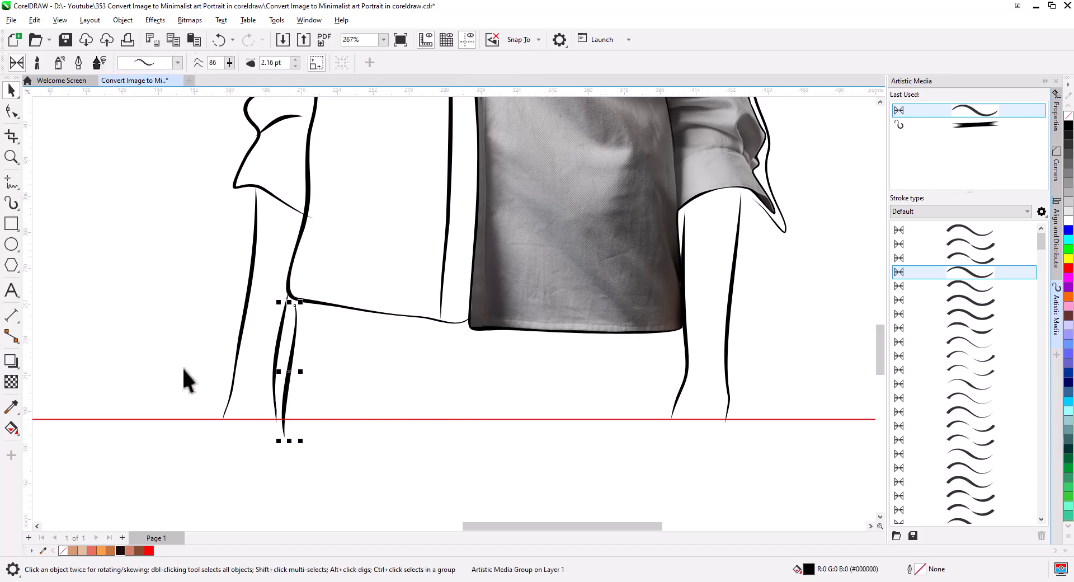
pyautogui.click(11, 111)
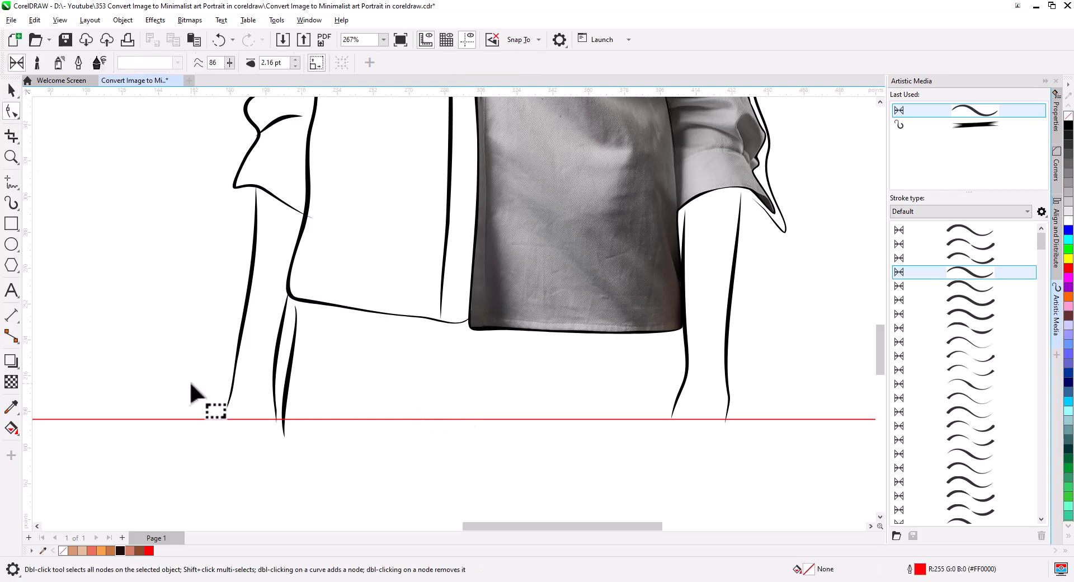
pyautogui.click(283, 429)
pyautogui.moveTo(283, 436); pyautogui.dragTo(283, 419)
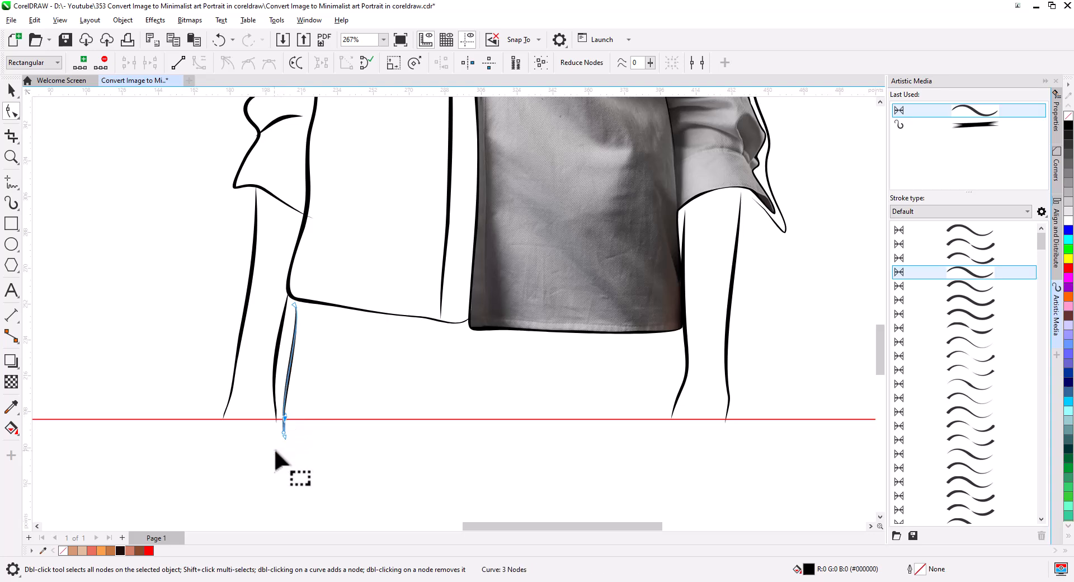
pyautogui.scroll(4, 290, 442)
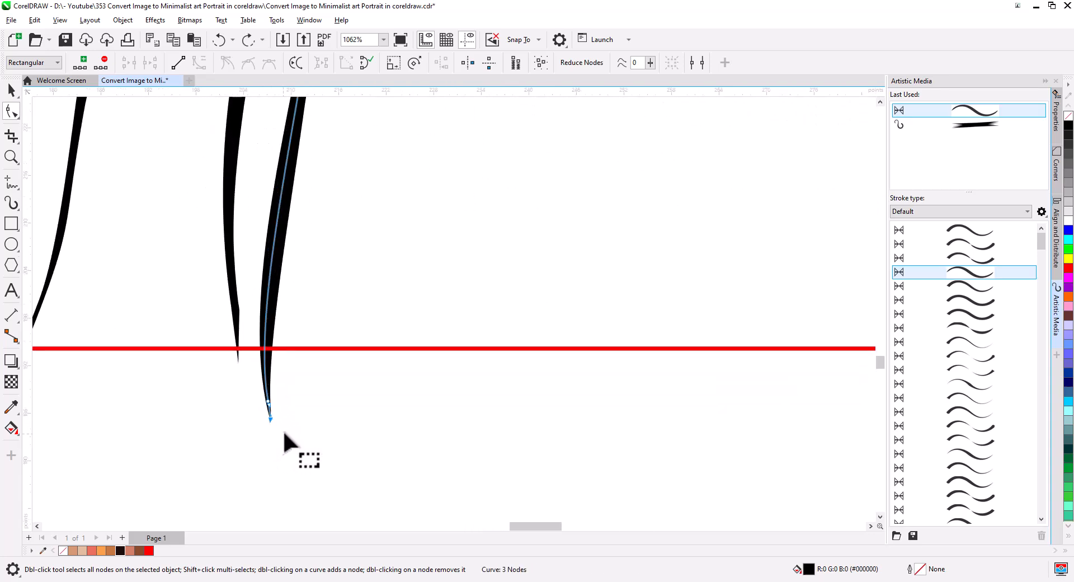
pyautogui.hotkey('ctrl', 'z')
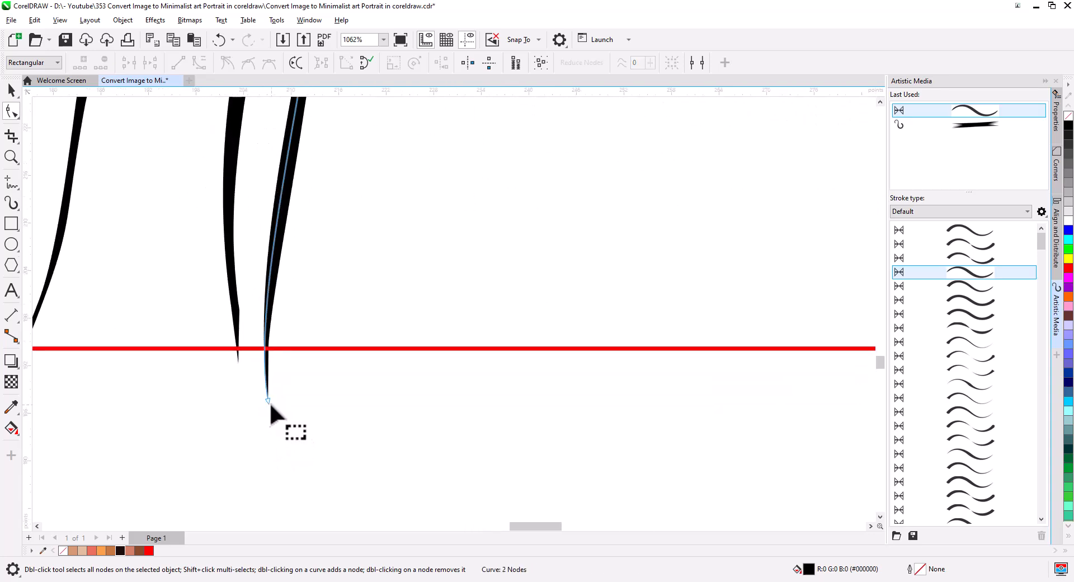
pyautogui.moveTo(270, 418)
pyautogui.mouseDown()
pyautogui.moveTo(268, 348)
pyautogui.moveTo(238, 348)
pyautogui.mouseUp()
# - Trim the middle stroke below the white half's hem to the frame's bottom edge and smooth its lower curve
pyautogui.click(240, 357)
pyautogui.click(221, 235)
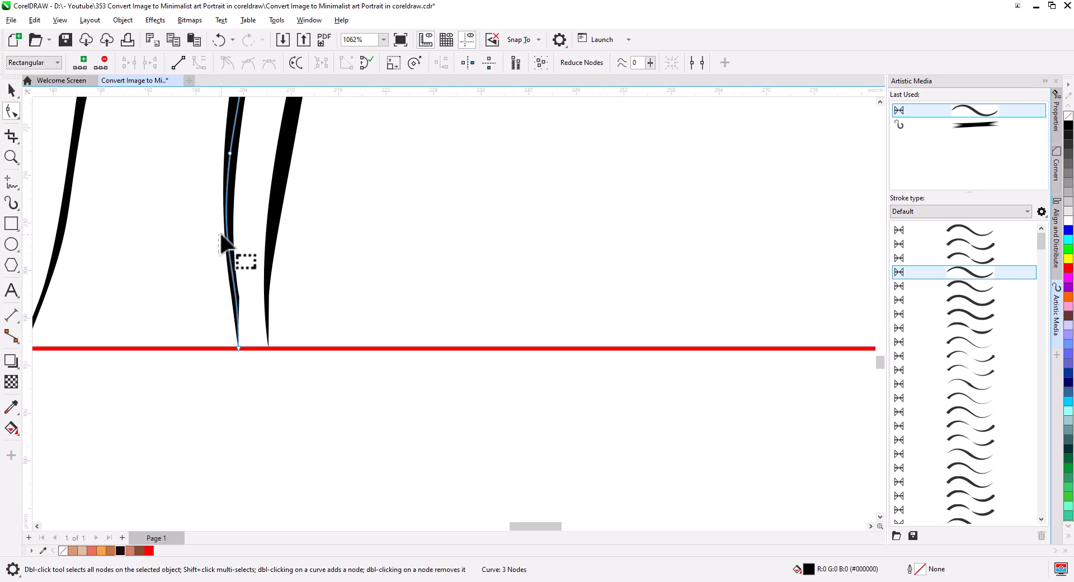
pyautogui.click(240, 348)
pyautogui.moveTo(237, 261); pyautogui.dragTo(235, 296)
# - End the white half's outer forearm stroke on the frame's bottom edge, straighten its tip and delete the extra lower node
pyautogui.moveTo(104, 361); pyautogui.dragTo(449, 432)
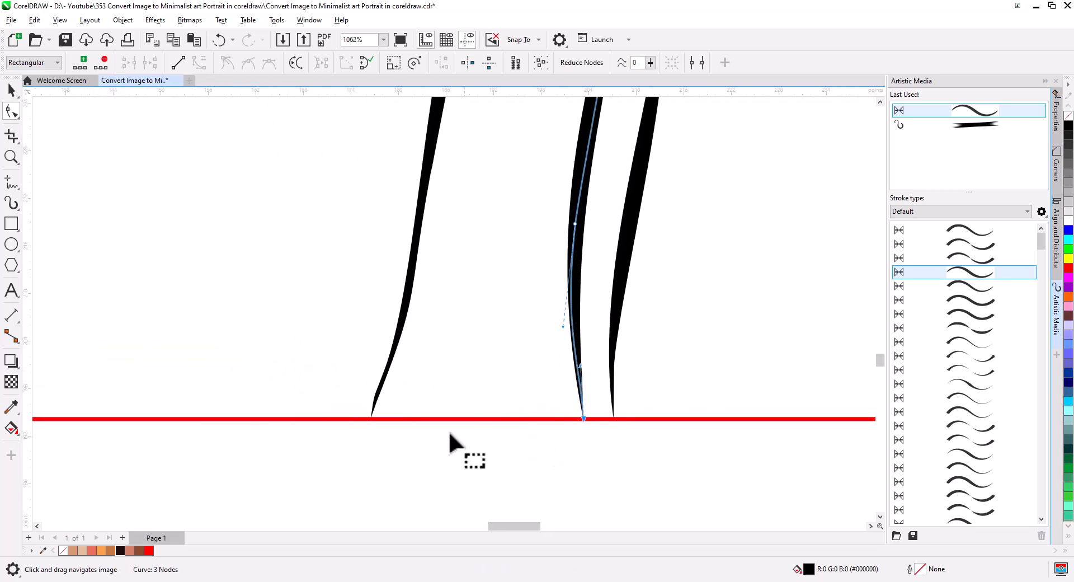
pyautogui.click(373, 413)
pyautogui.click(371, 418)
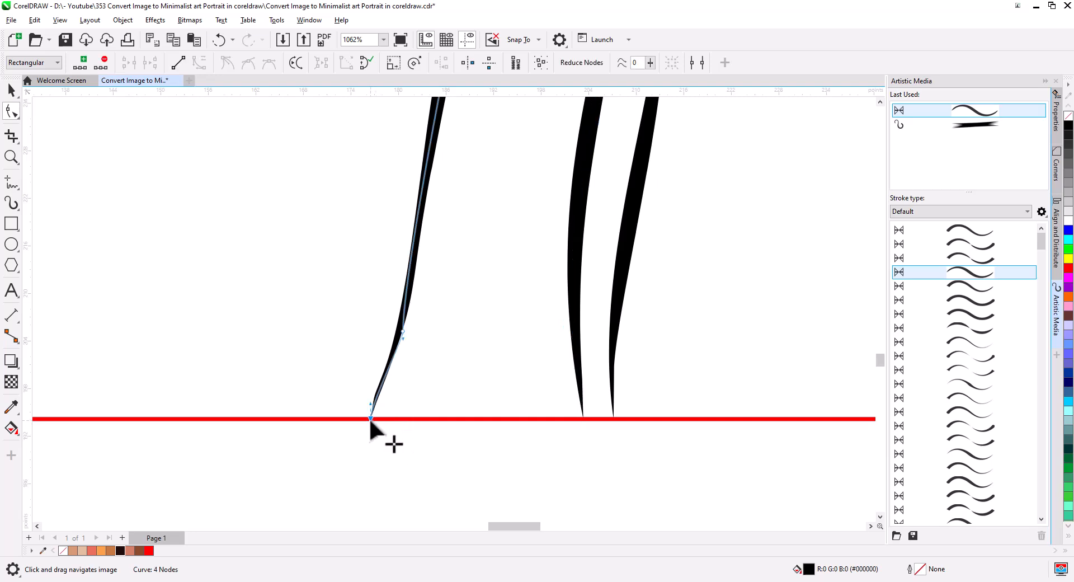
pyautogui.moveTo(369, 403); pyautogui.dragTo(376, 401)
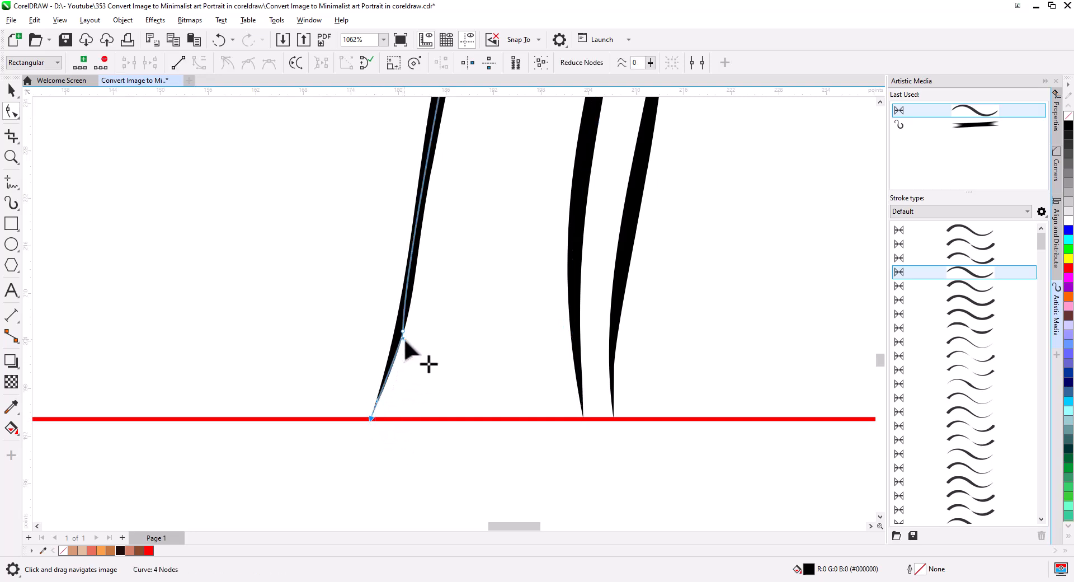
pyautogui.press('Delete')
# - Pull the end node of the grayscale half's outer forearm stroke up to the frame's bottom edge
pyautogui.scroll(-2, 477, 367)
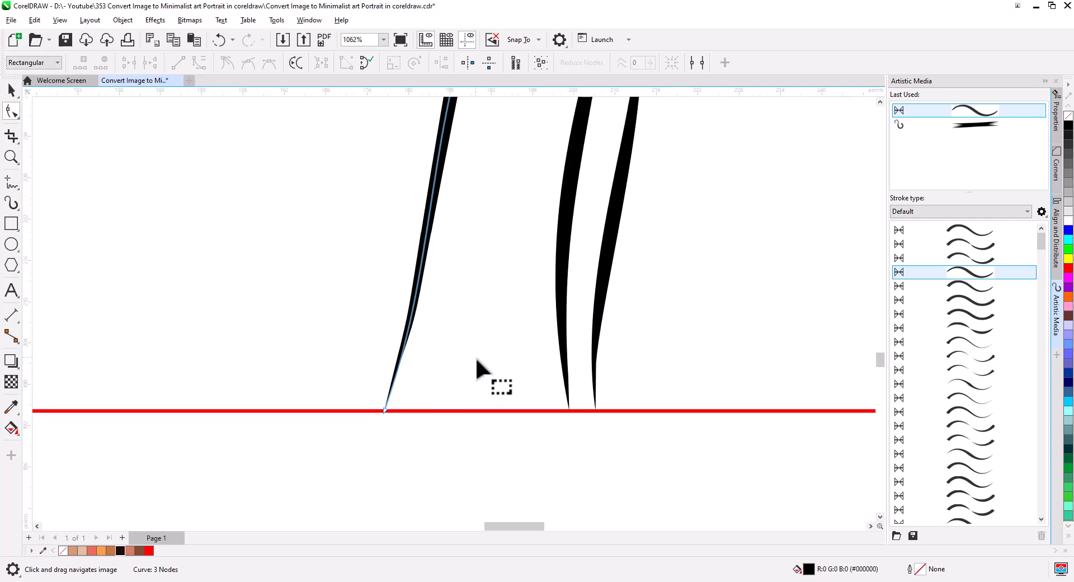
pyautogui.scroll(-1, 530, 390)
pyautogui.moveTo(621, 394); pyautogui.dragTo(142, 391)
pyautogui.moveTo(492, 423); pyautogui.dragTo(358, 438)
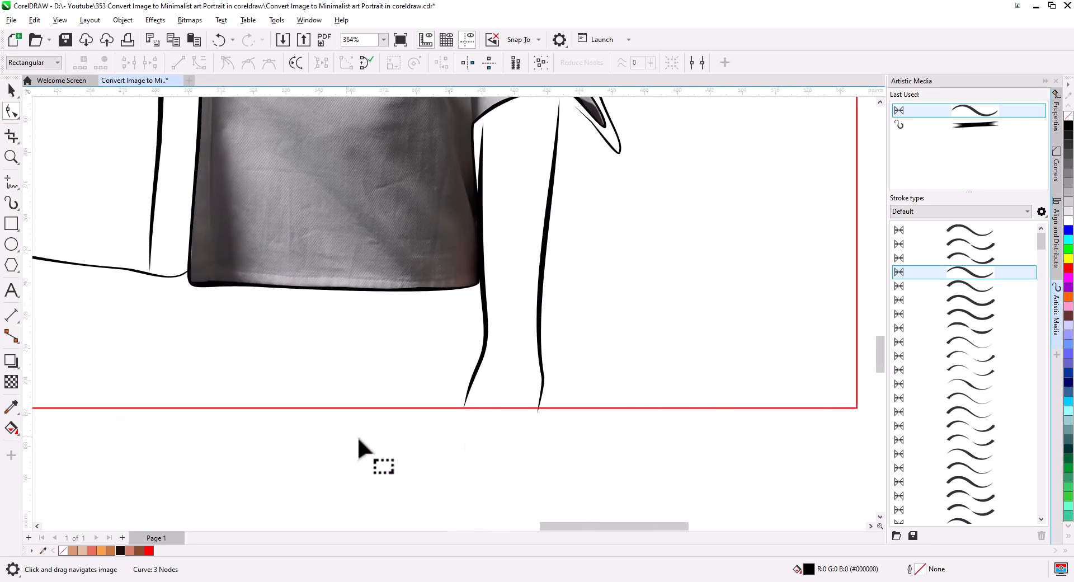
pyautogui.scroll(2, 478, 415)
pyautogui.scroll(1, 554, 408)
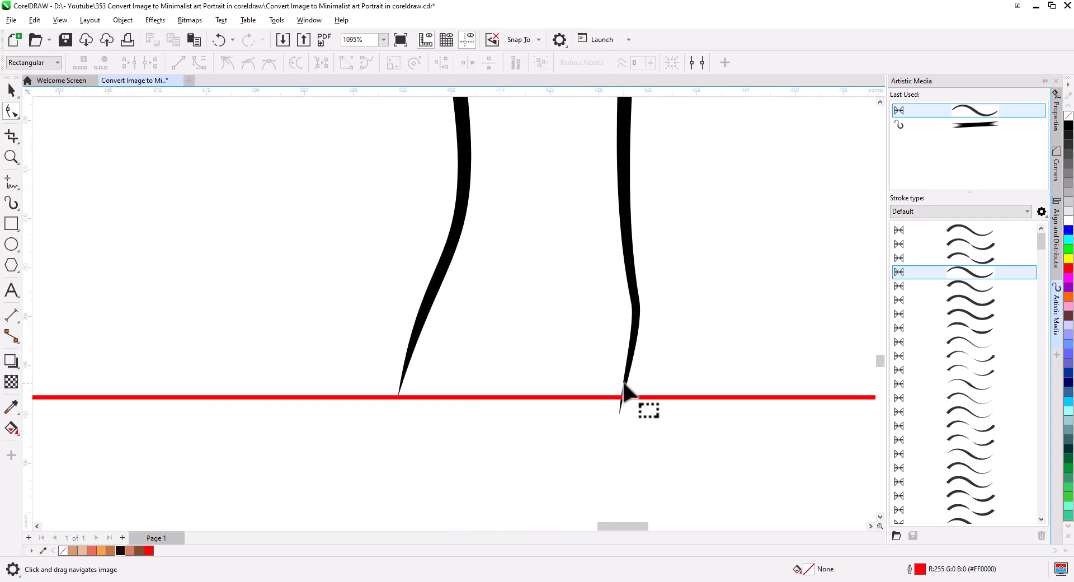
pyautogui.click(619, 422)
pyautogui.moveTo(619, 412); pyautogui.dragTo(622, 394)
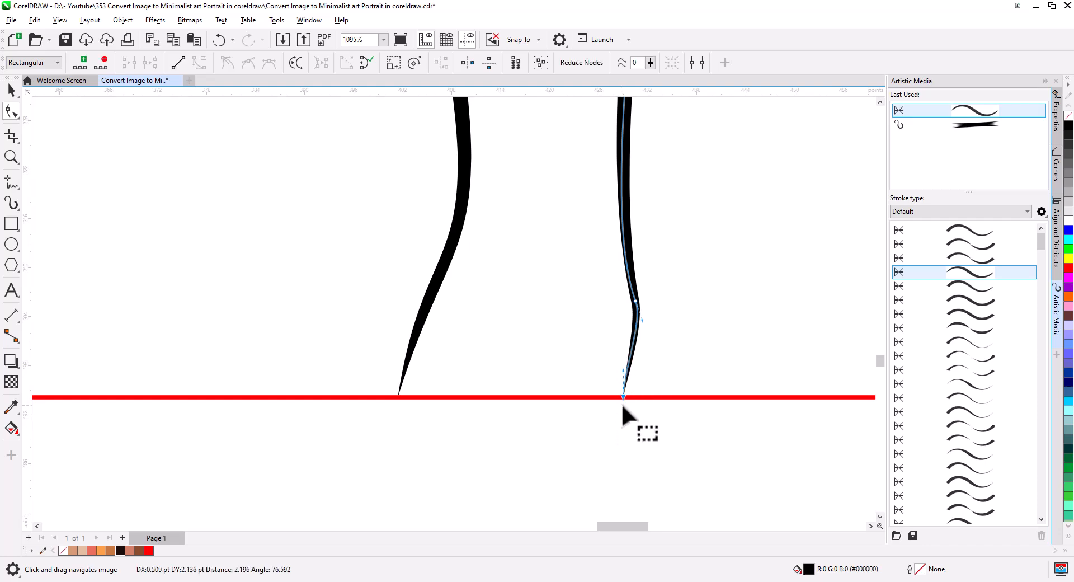
# - Examine the trimmed forearm strokes and the rest of the shirt against the rectangle frame
pyautogui.scroll(-5, 386, 416)
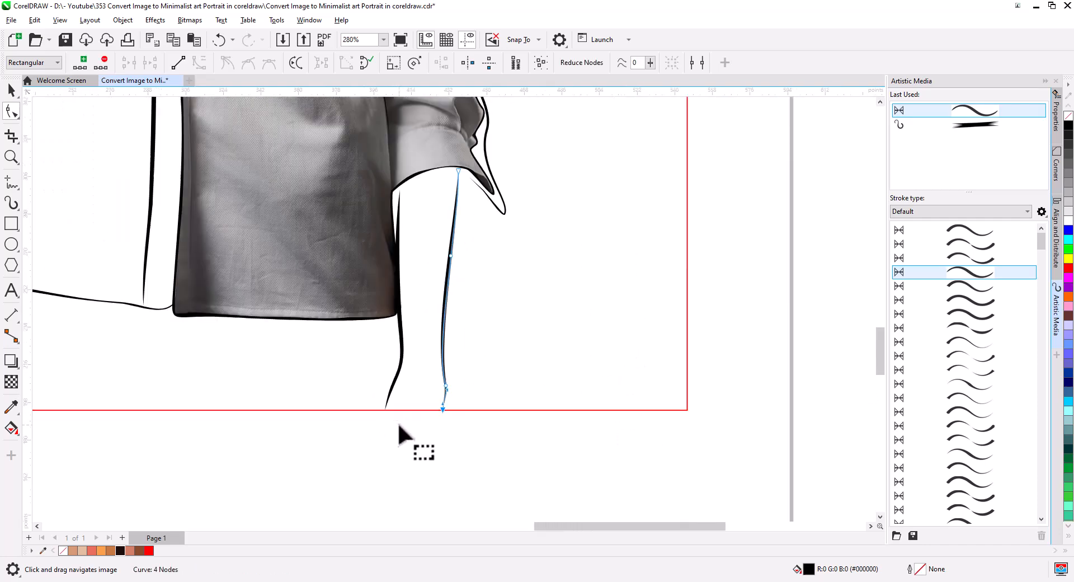
pyautogui.moveTo(373, 421); pyautogui.dragTo(468, 464)
pyautogui.scroll(-1, 451, 437)
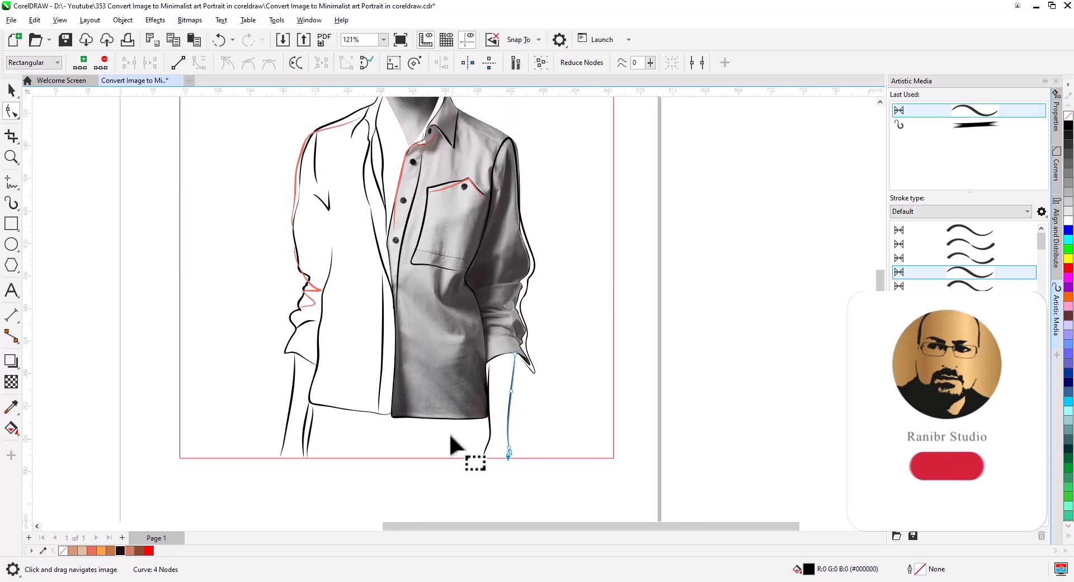
pyautogui.moveTo(448, 428); pyautogui.dragTo(411, 453)
pyautogui.moveTo(479, 406); pyautogui.dragTo(437, 429)
pyautogui.scroll(3, 436, 429)
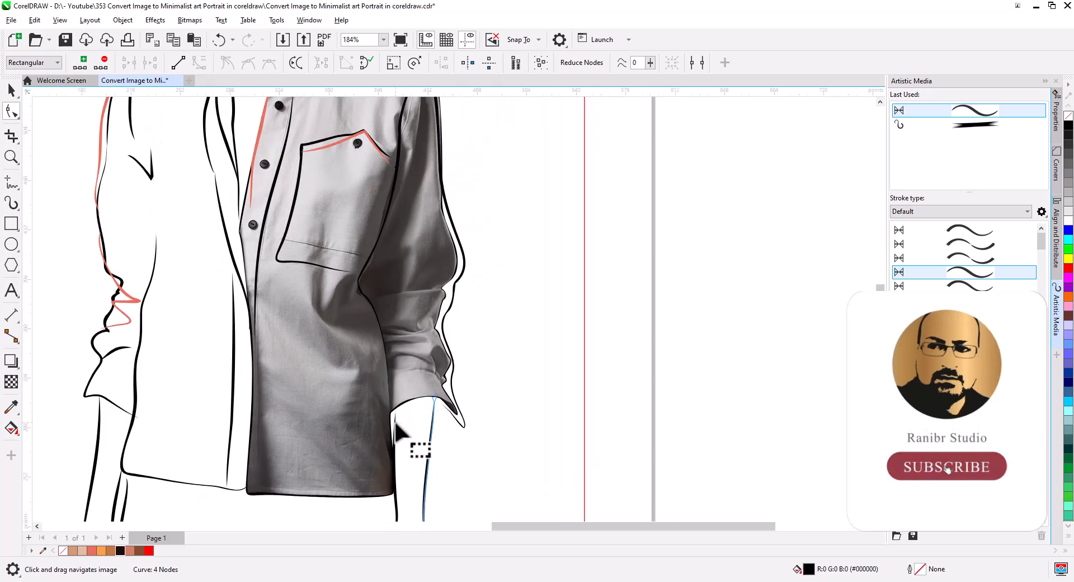
pyautogui.click(12, 91)
pyautogui.click(675, 370)
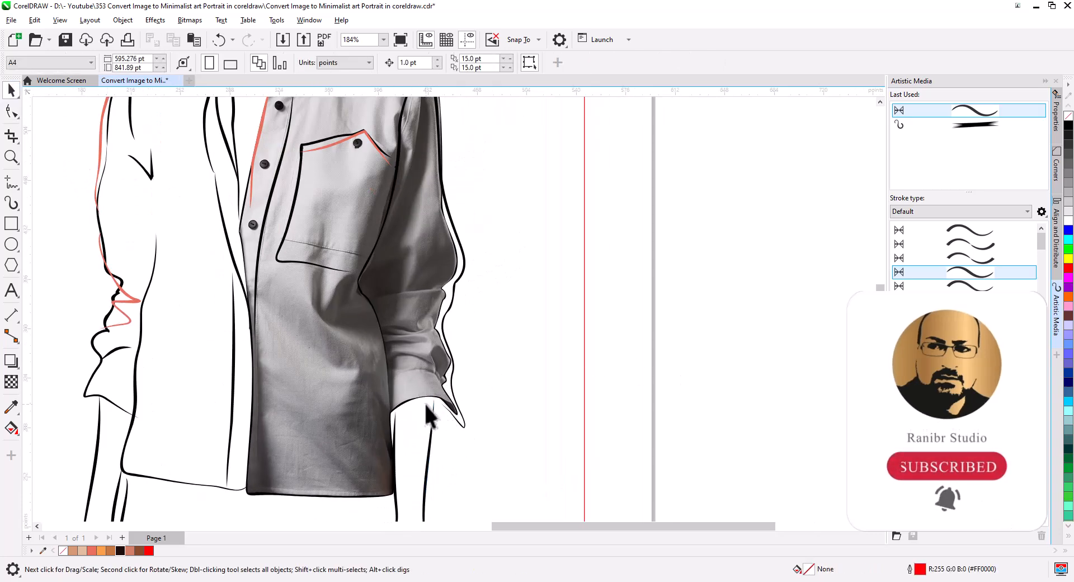
# - Send the frame rectangle behind the portrait artwork
pyautogui.scroll(-4, 458, 420)
pyautogui.click(400, 491)
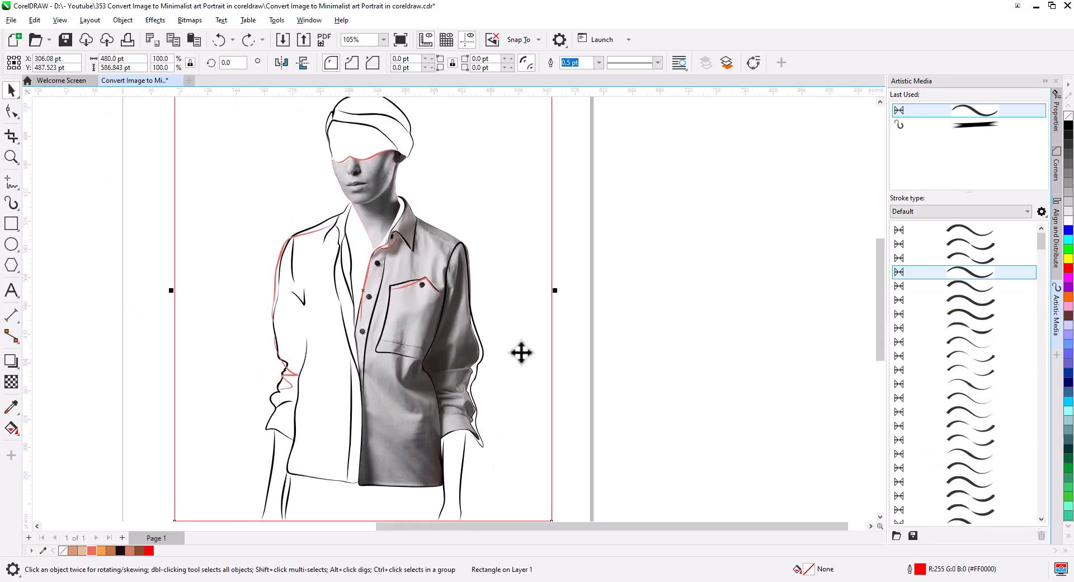
pyautogui.rightClick(542, 314)
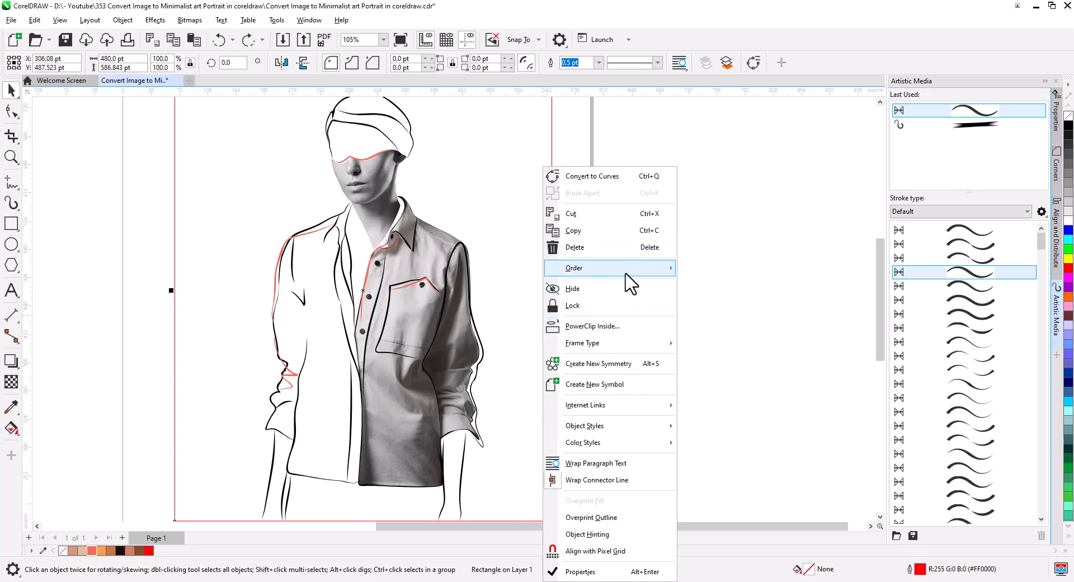
pyautogui.moveTo(643, 269)
pyautogui.click(727, 286)
pyautogui.click(697, 331)
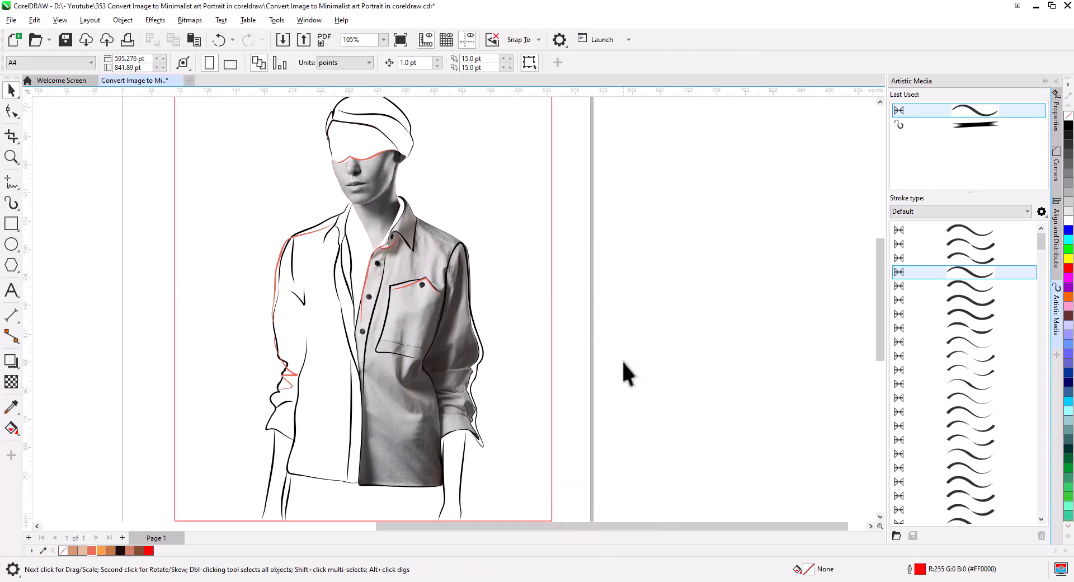
# - Adjust the photo inside the shirt's PowerClip with Image Adjustment Lab to brightness 34 and contrast 41, and finish editing the contents
pyautogui.scroll(3, 546, 373)
pyautogui.click(301, 364)
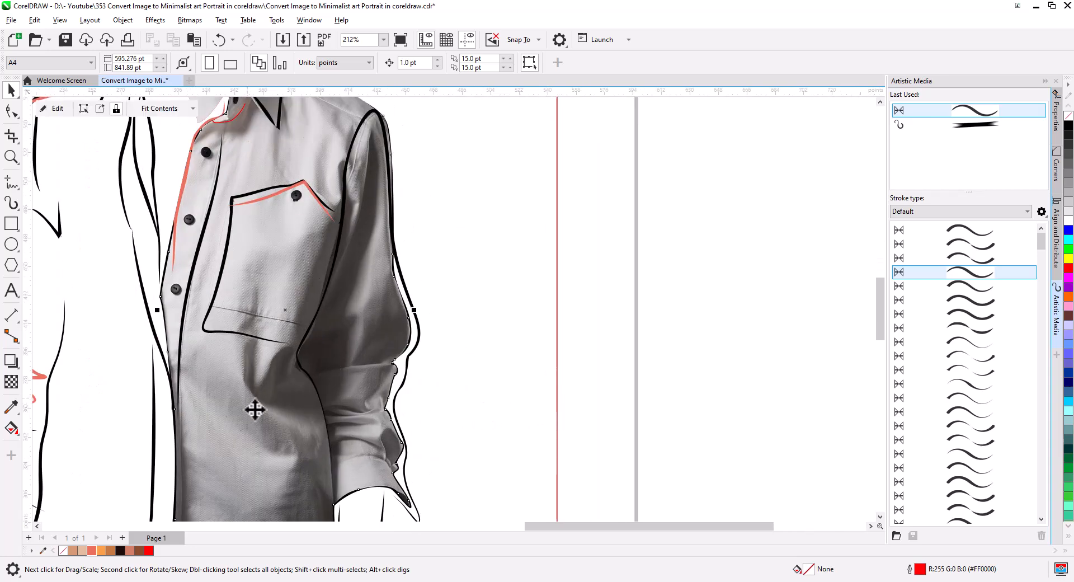
pyautogui.click(57, 108)
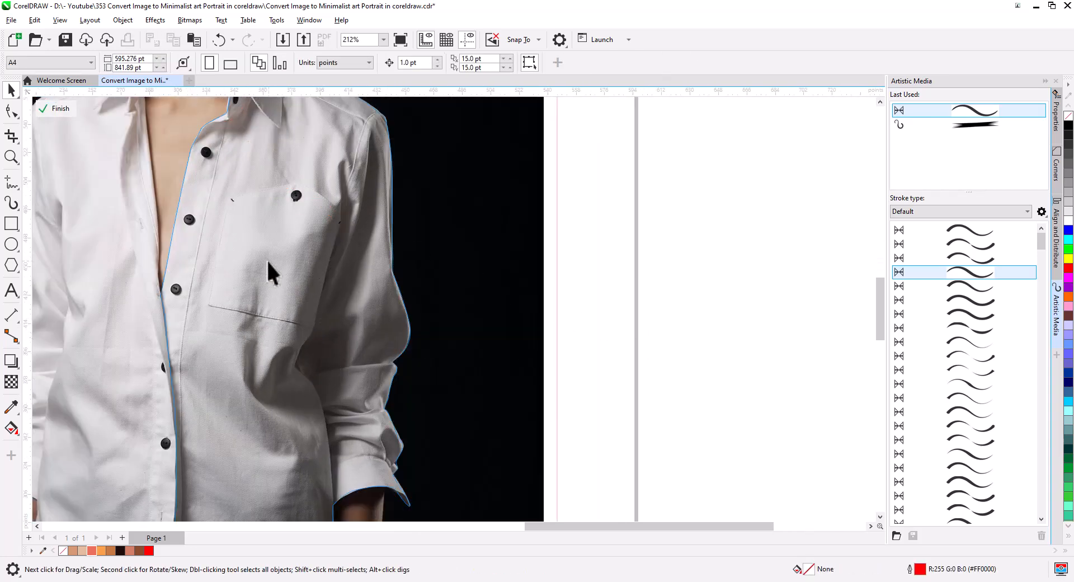
pyautogui.click(247, 206)
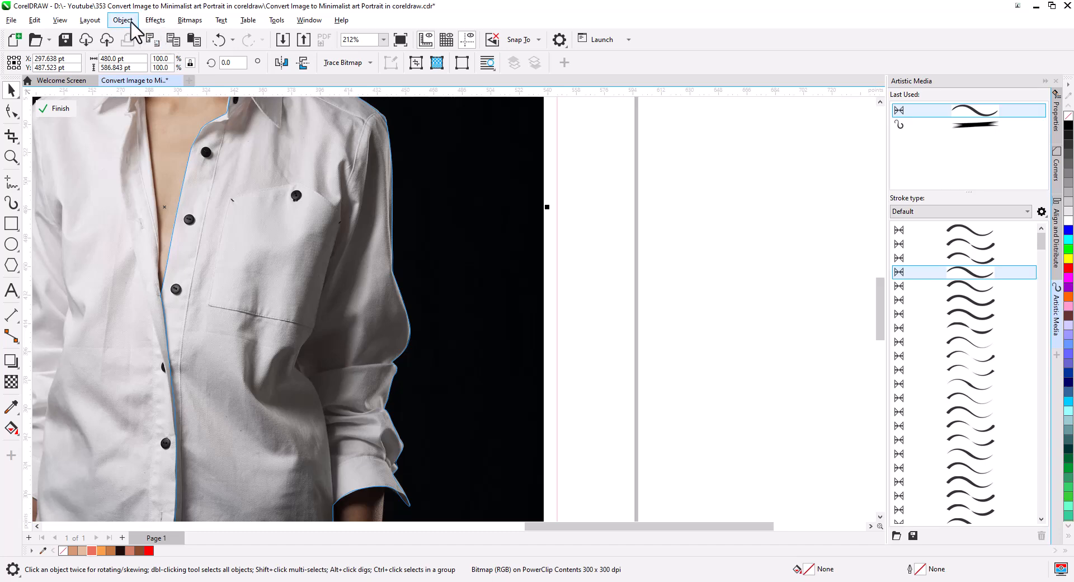
pyautogui.click(155, 20)
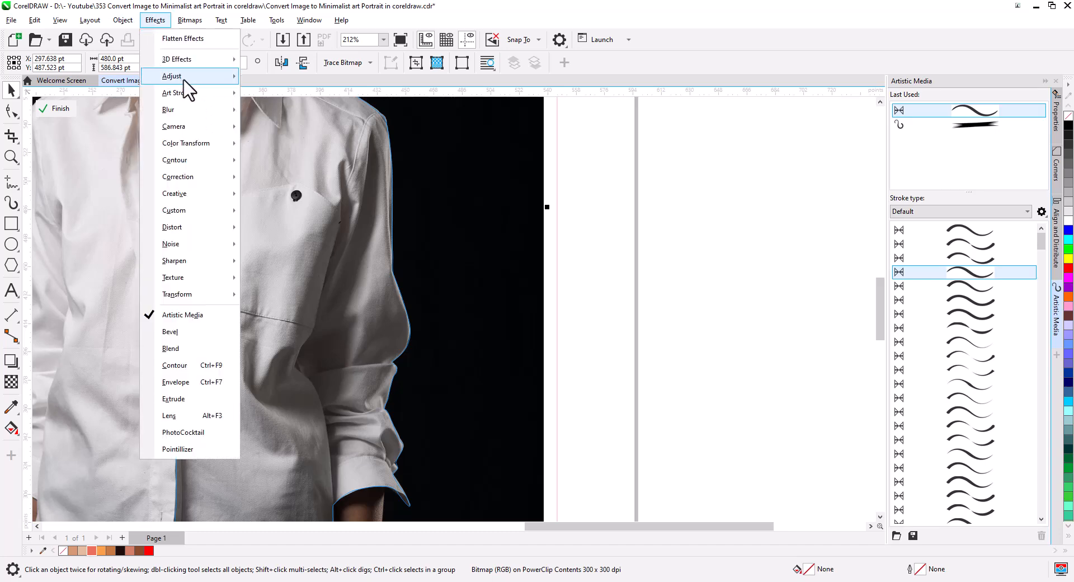
pyautogui.moveTo(185, 78)
pyautogui.click(300, 100)
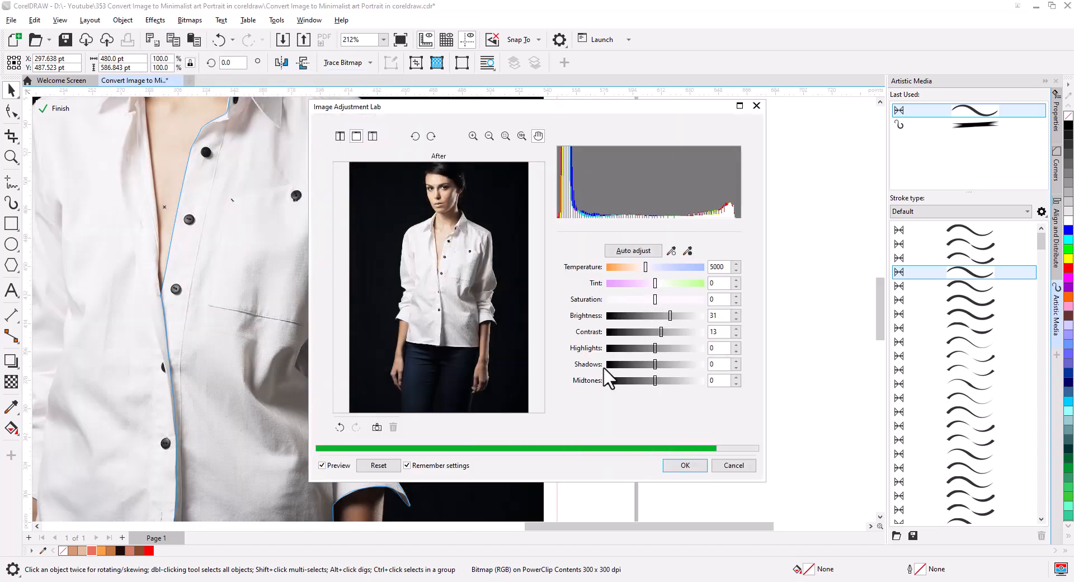
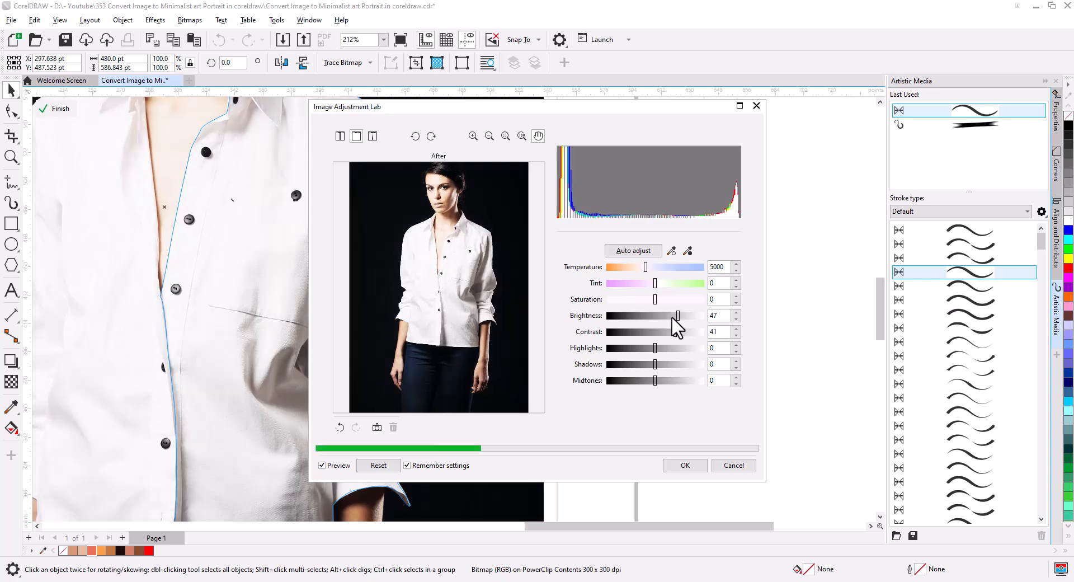
pyautogui.moveTo(678, 316); pyautogui.dragTo(671, 317)
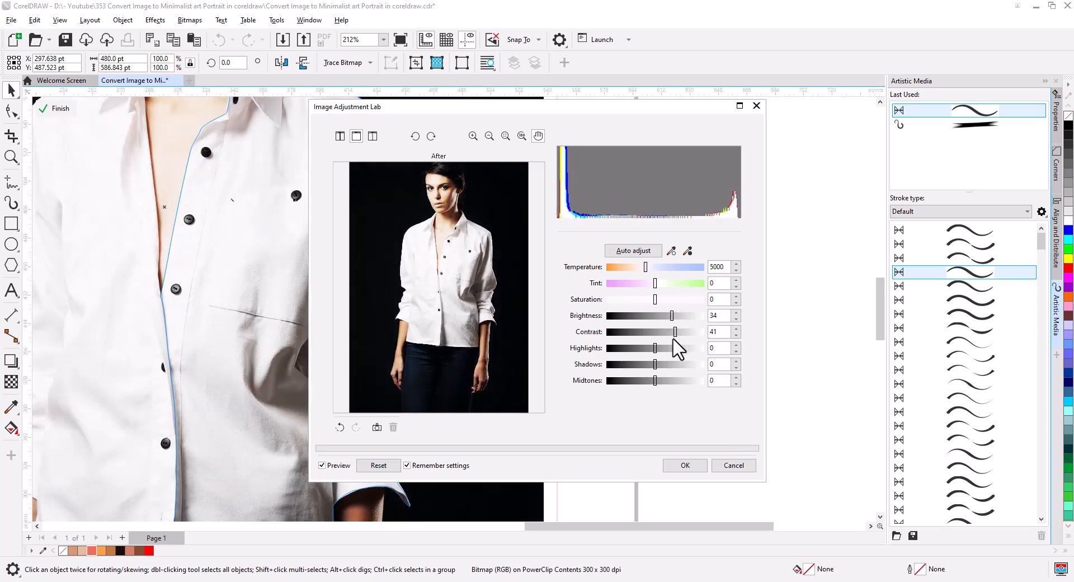
pyautogui.click(695, 466)
pyautogui.click(54, 109)
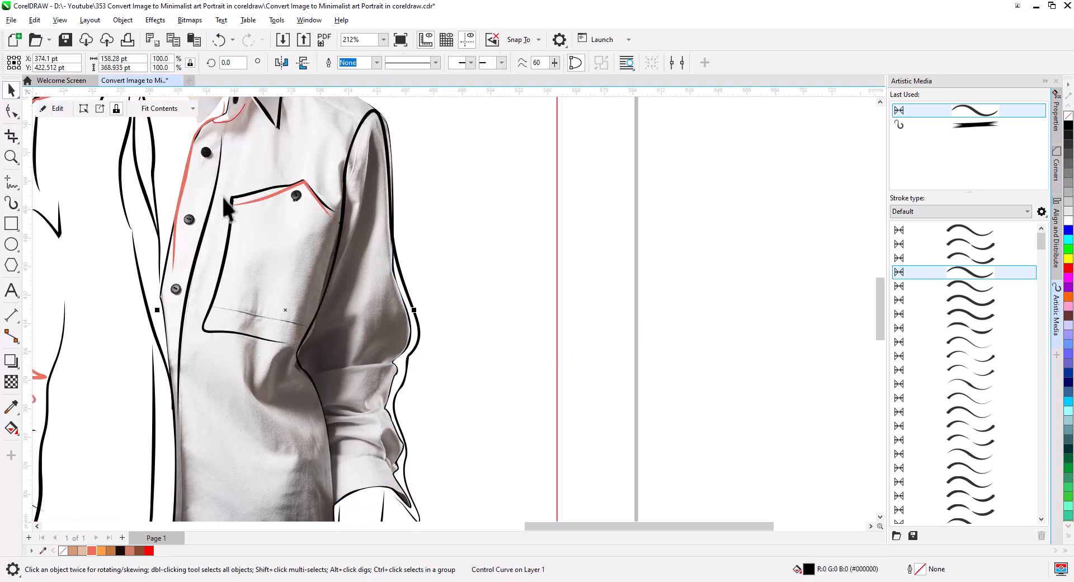
pyautogui.click(645, 303)
# - Draw a rectangle about 175 pt wide over the grayscale half, based on the frame's bottom edge, and extend its top to about 365 pt height
pyautogui.scroll(-3, 635, 348)
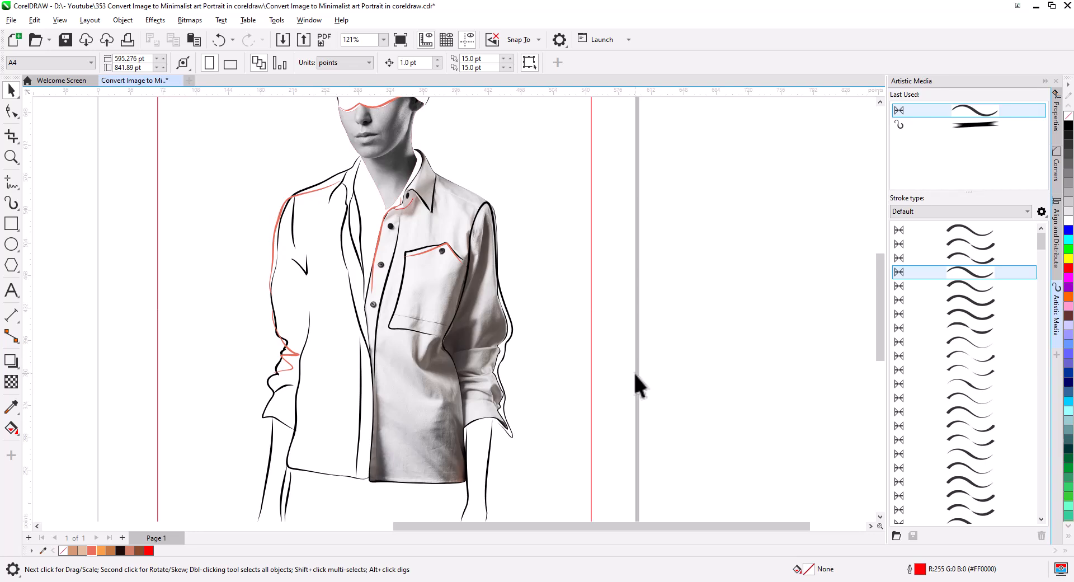
pyautogui.scroll(-3, 519, 372)
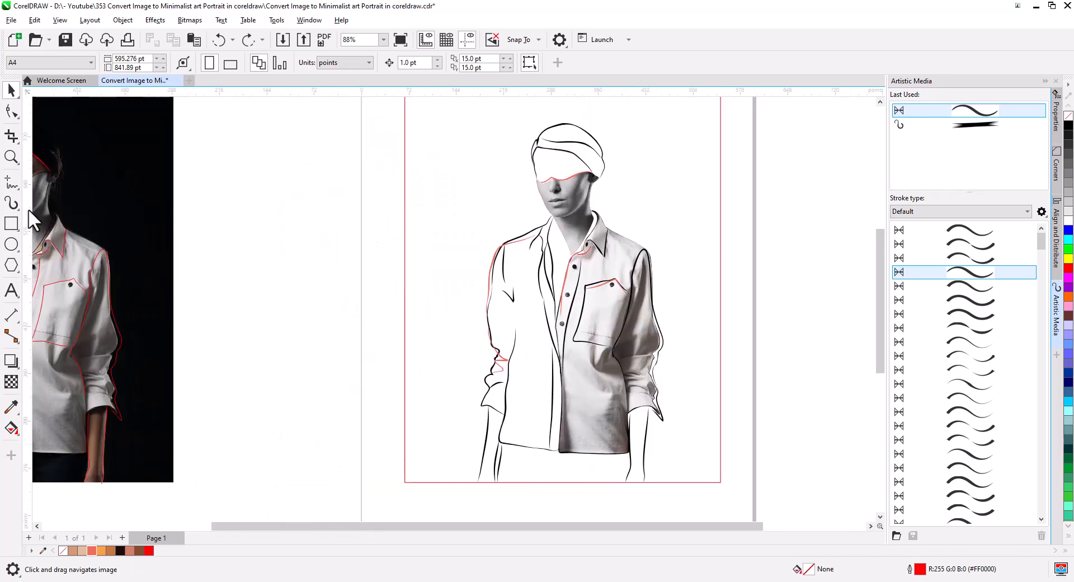
pyautogui.click(10, 223)
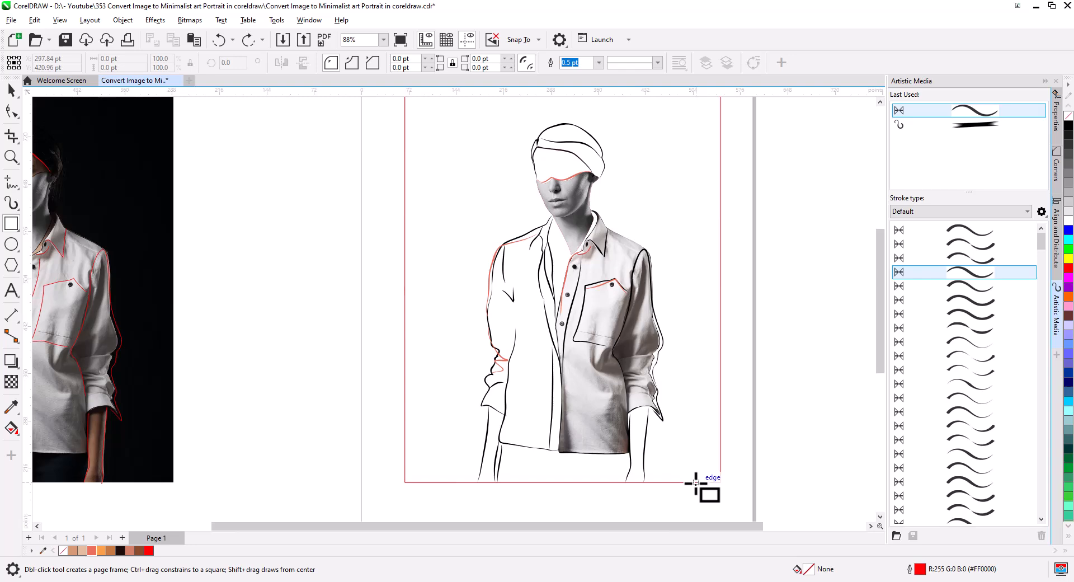
pyautogui.moveTo(696, 482)
pyautogui.mouseDown()
pyautogui.moveTo(558, 311)
pyautogui.moveTo(561, 282)
pyautogui.moveTo(575, 276)
pyautogui.moveTo(567, 269)
pyautogui.moveTo(580, 271)
pyautogui.mouseUp()
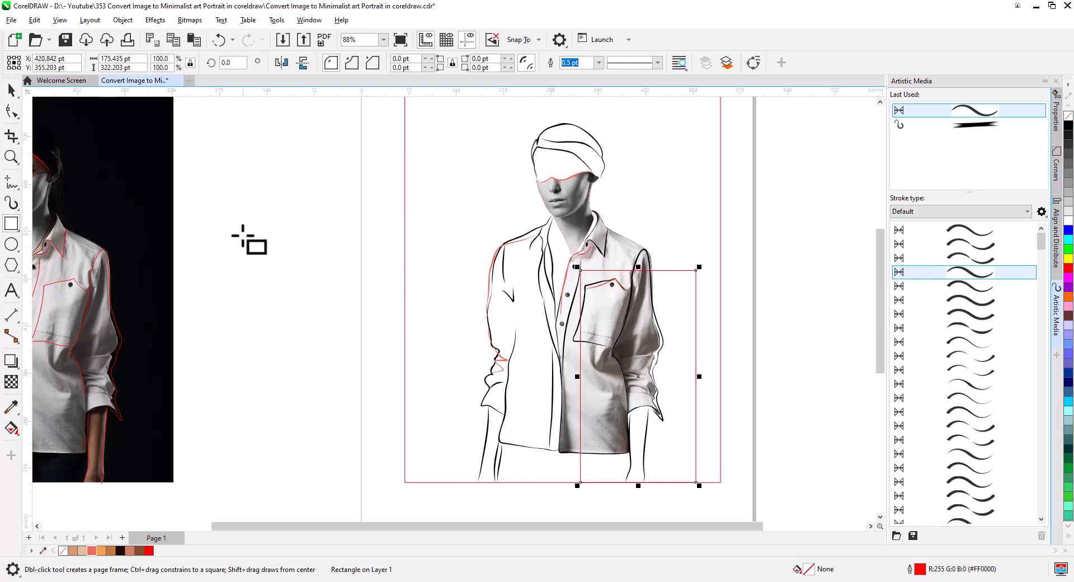
pyautogui.click(10, 90)
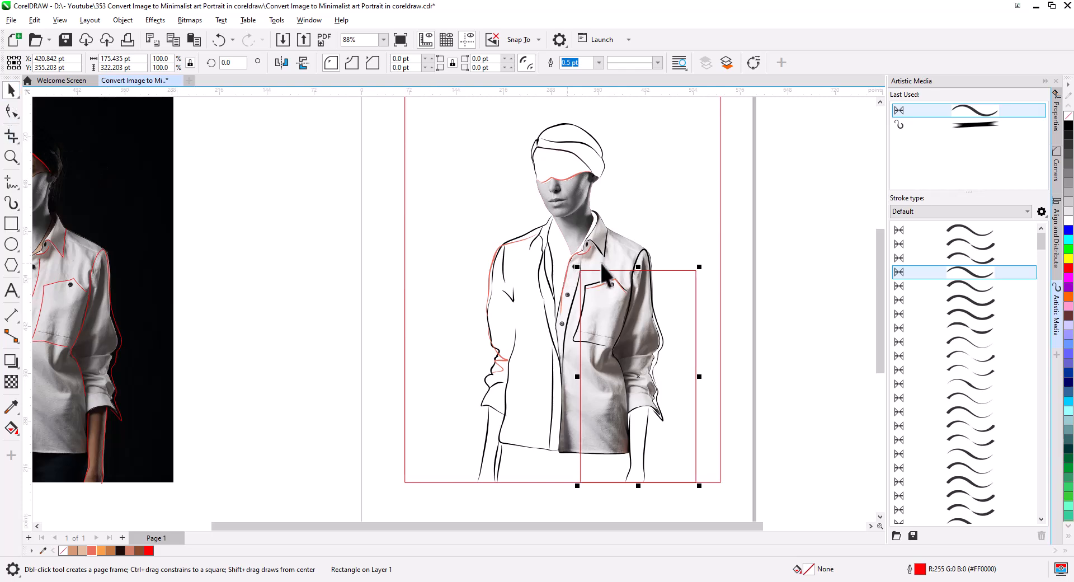
pyautogui.moveTo(634, 270); pyautogui.dragTo(638, 238)
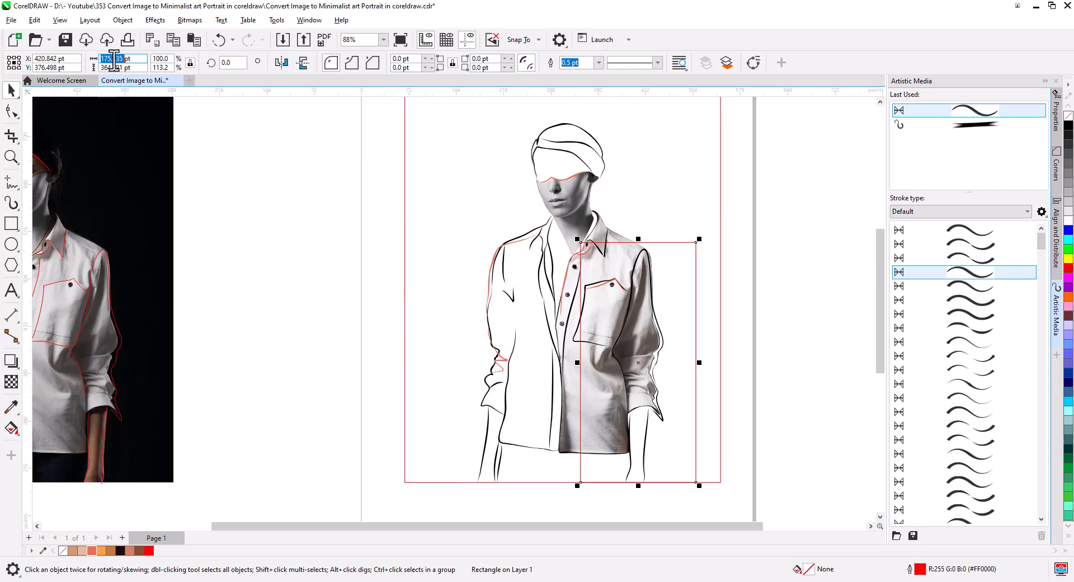
# - Copy the new rectangle's width, draw a circle between the photo and the page, and set the circle's width to 175.435 pt
pyautogui.rightClick(114, 60)
pyautogui.click(149, 95)
pyautogui.click(105, 225)
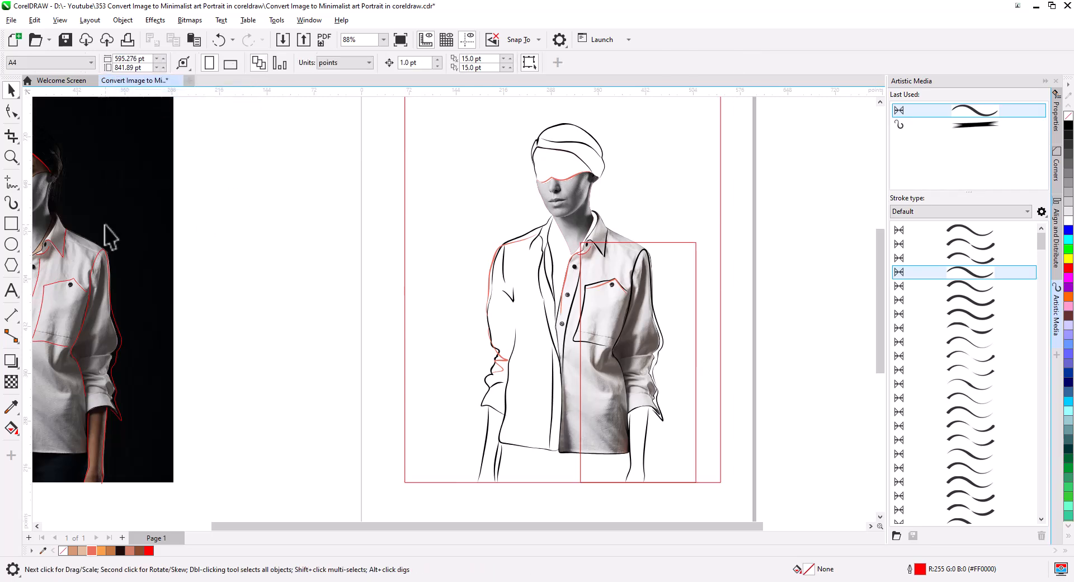
pyautogui.click(11, 244)
pyautogui.moveTo(239, 211); pyautogui.dragTo(337, 308)
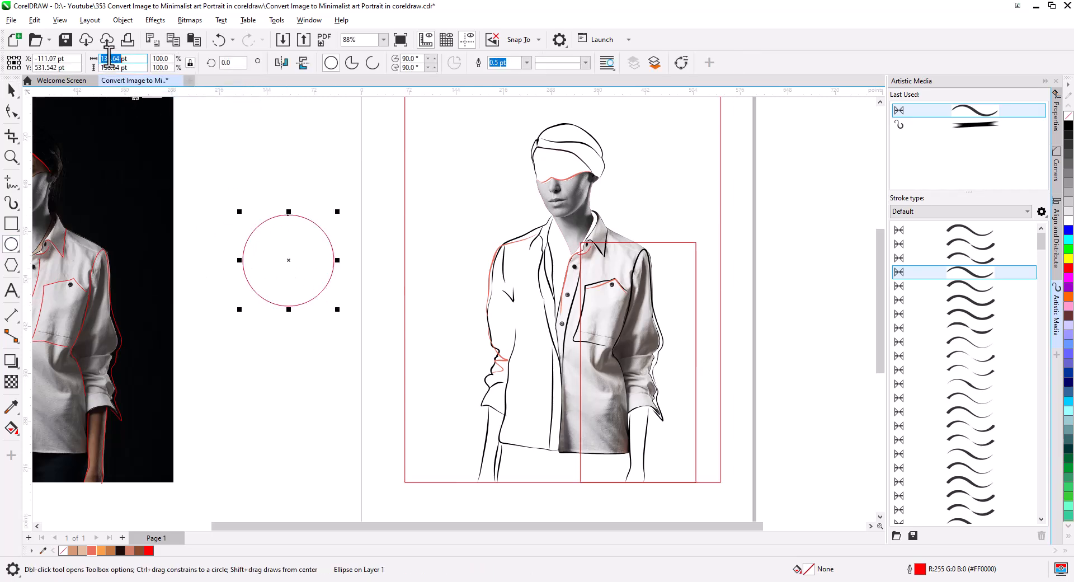
pyautogui.rightClick(109, 58)
pyautogui.click(147, 104)
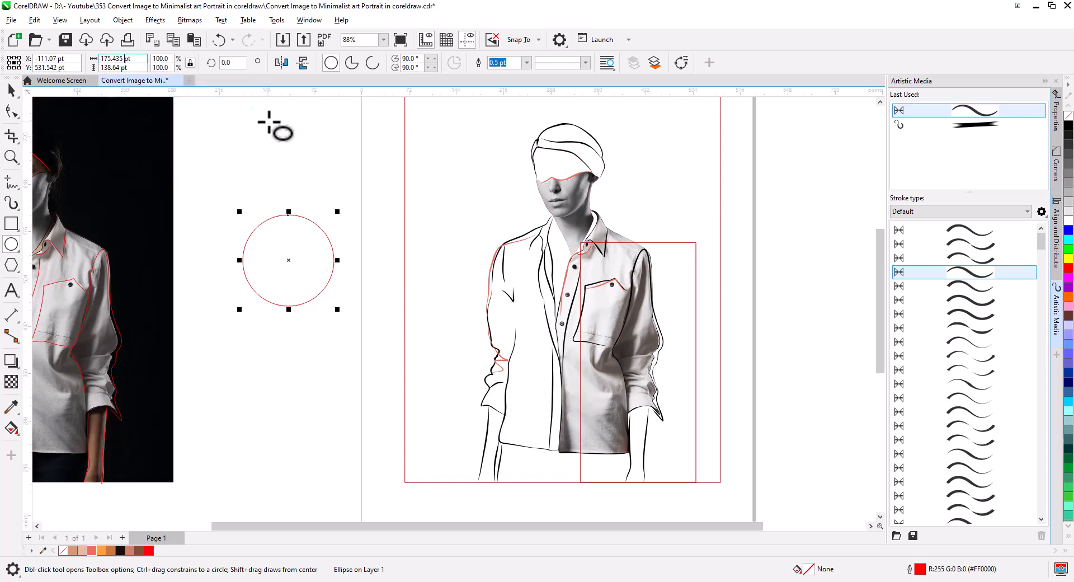
pyautogui.press('Return')
# - Align the circle with the new rectangle along their horizontal centres
pyautogui.click(11, 91)
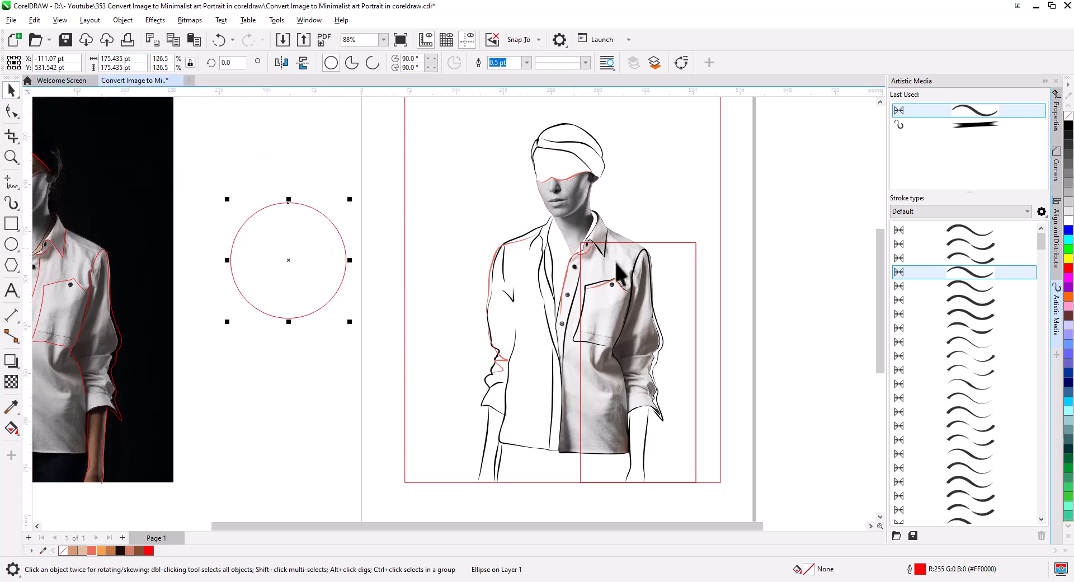
pyautogui.keyDown('shift'); pyautogui.click(674, 268); pyautogui.keyUp('shift')
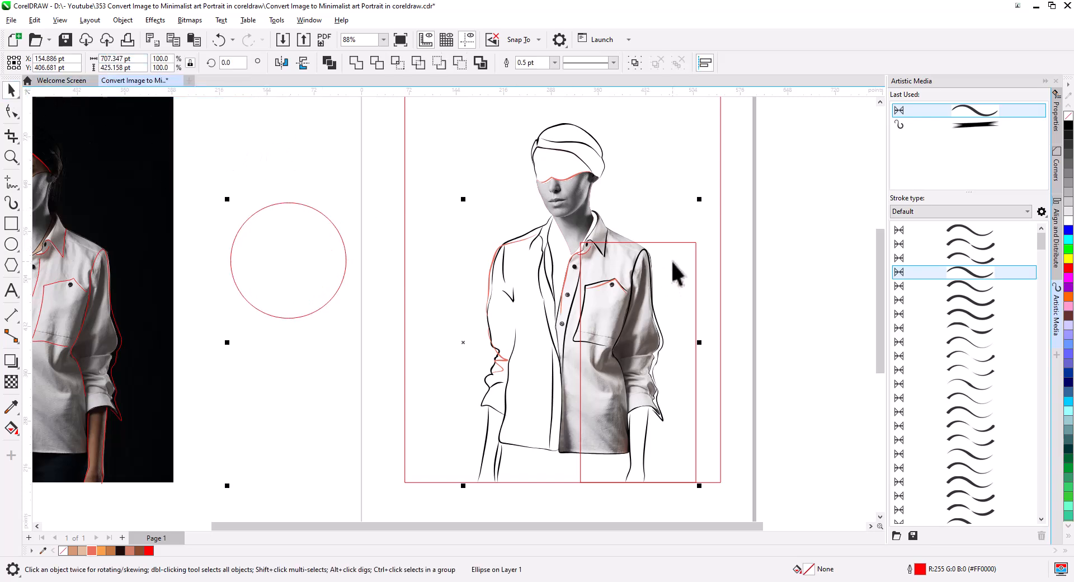
pyautogui.click(1056, 235)
pyautogui.click(912, 112)
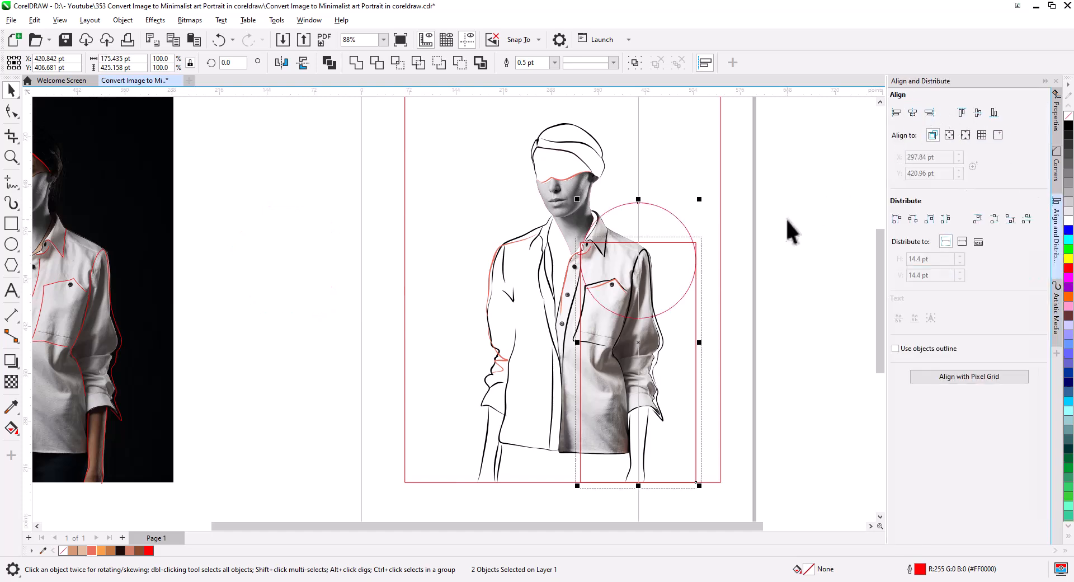
pyautogui.click(785, 217)
# - Move the circle up so its side quadrant points meet the inner rectangle's top corners
pyautogui.click(695, 266)
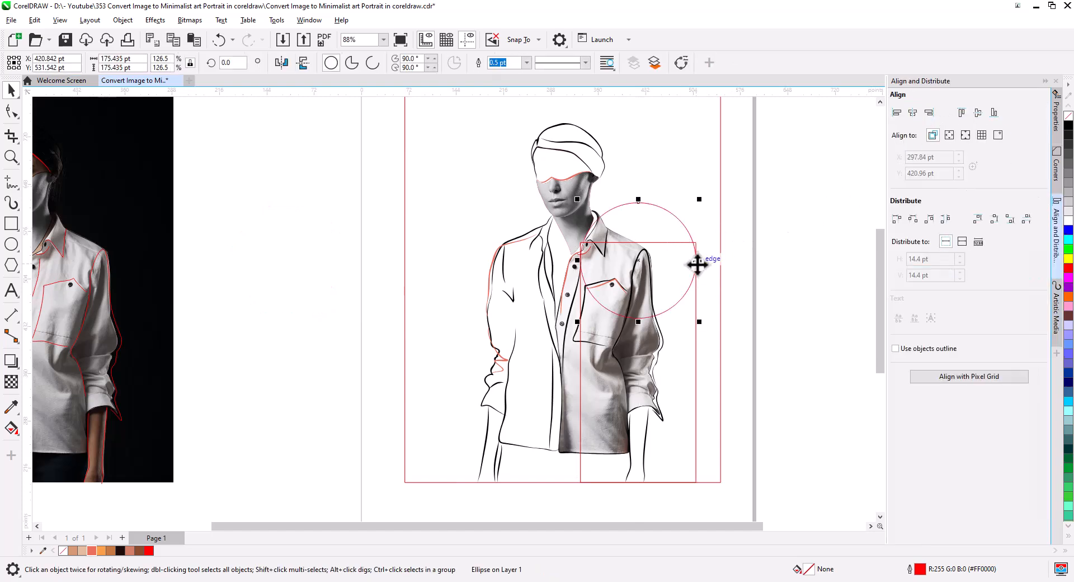
pyautogui.moveTo(697, 264); pyautogui.dragTo(702, 246)
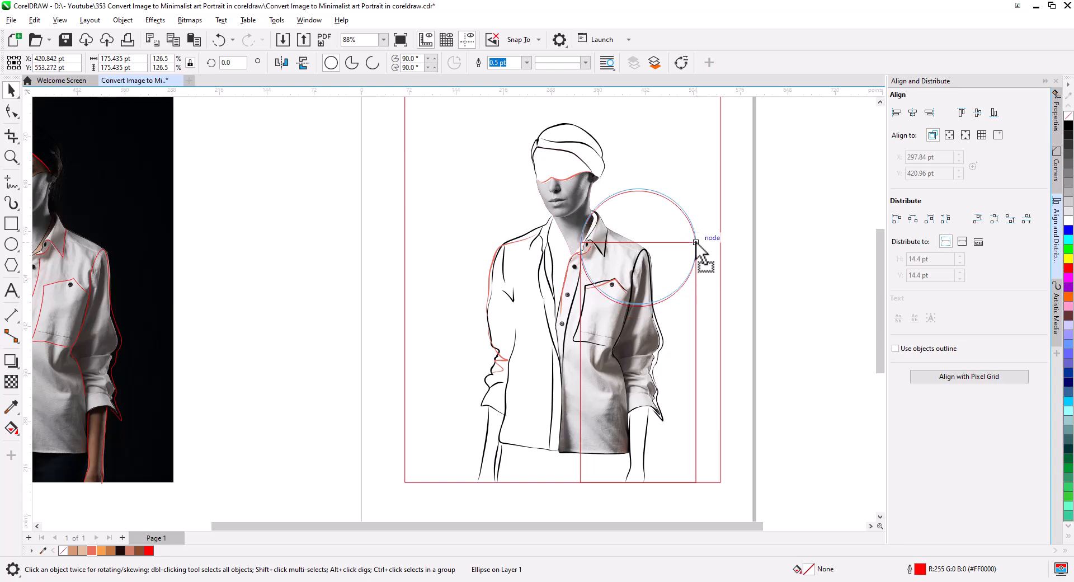
pyautogui.click(757, 280)
pyautogui.scroll(2, 694, 257)
pyautogui.scroll(2, 689, 269)
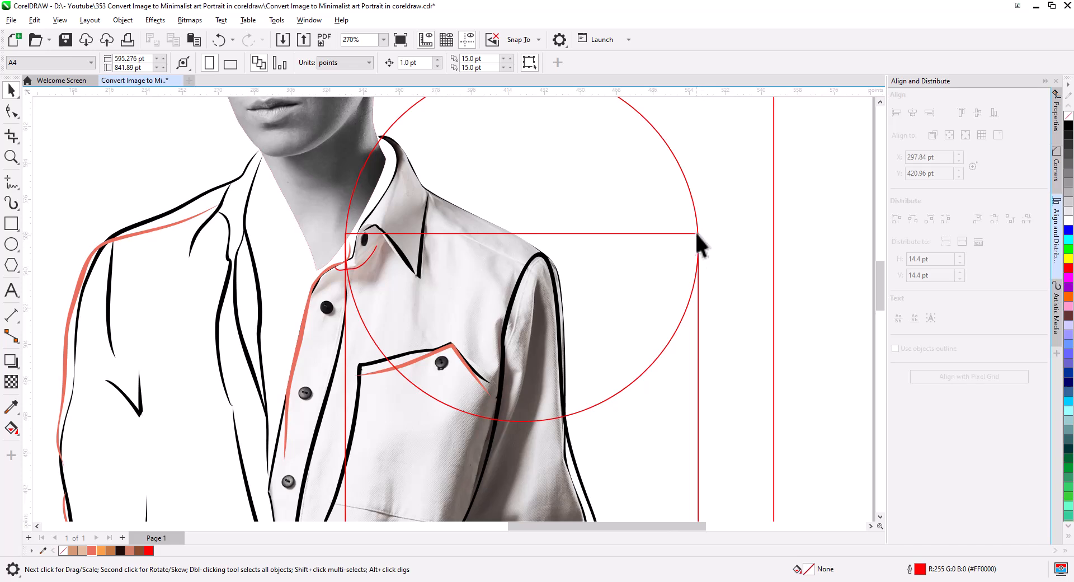
pyautogui.click(697, 234)
pyautogui.scroll(4, 699, 257)
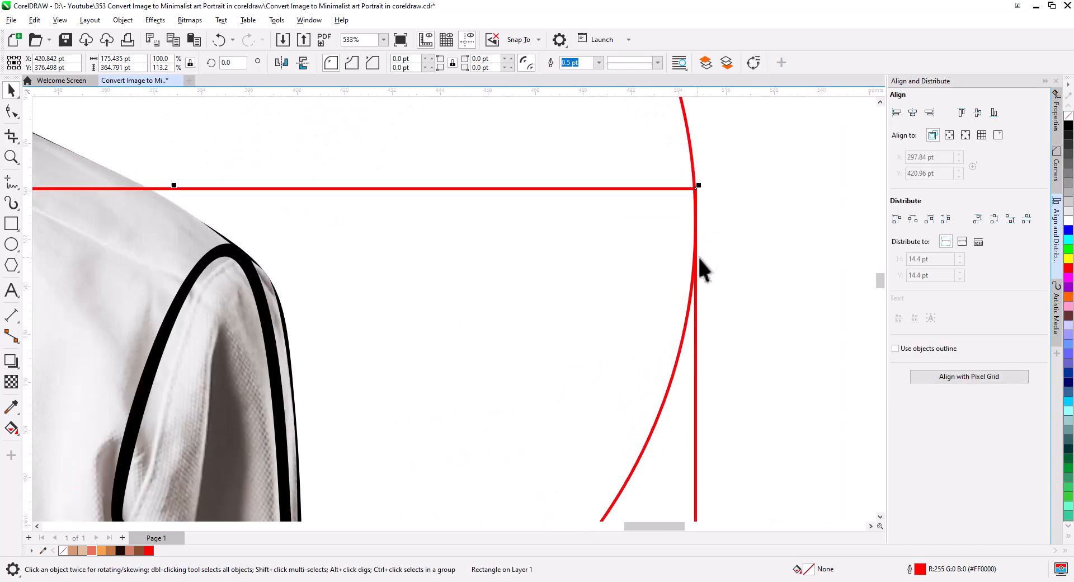
pyautogui.scroll(3, 698, 201)
pyautogui.click(696, 218)
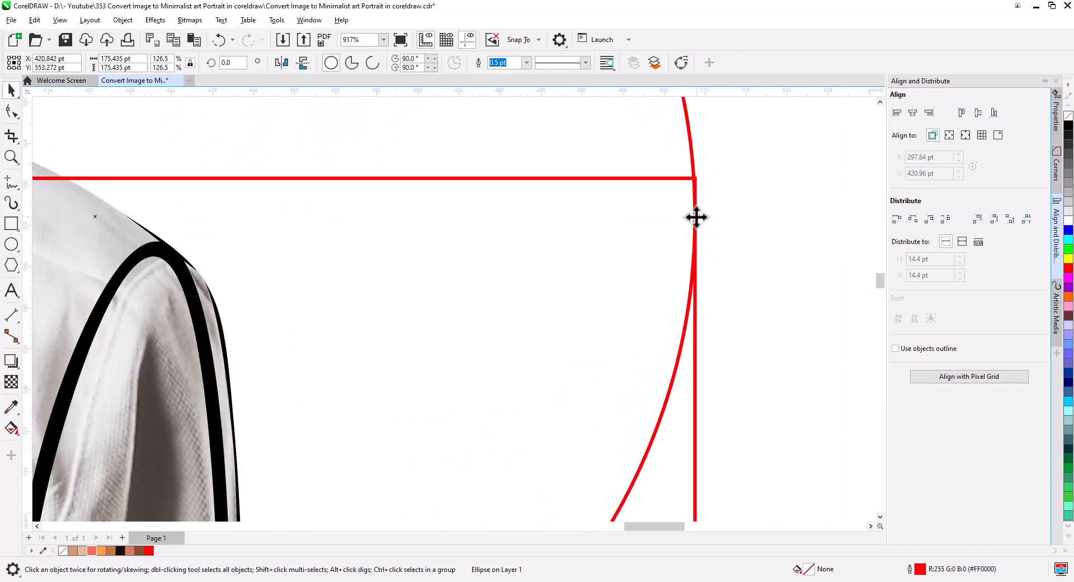
pyautogui.moveTo(693, 214); pyautogui.dragTo(694, 178)
pyautogui.scroll(-5, 683, 220)
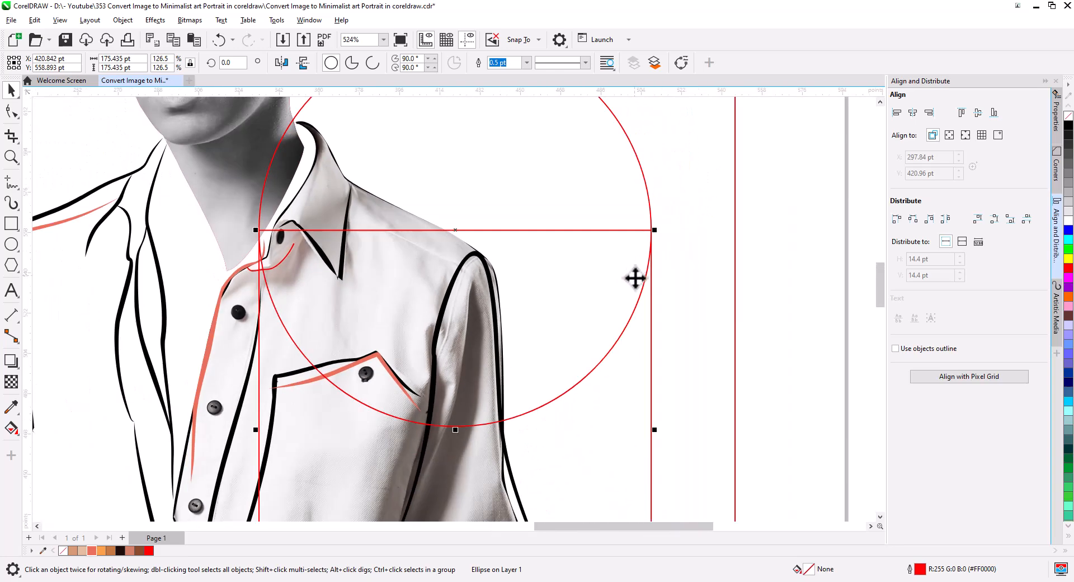
# - Move the circle and inner rectangle together up and left so the circle overlaps the face, centred at about X 384 pt, Y 486 pt
pyautogui.scroll(-2, 628, 288)
pyautogui.moveTo(611, 285); pyautogui.dragTo(673, 328)
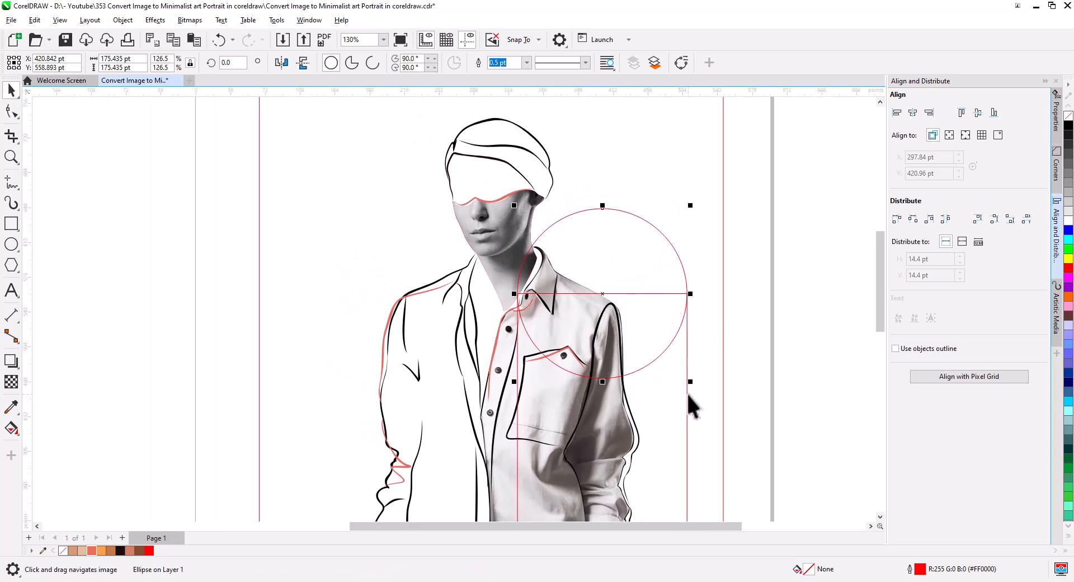
pyautogui.keyDown('shift'); pyautogui.click(686, 393); pyautogui.keyUp('shift')
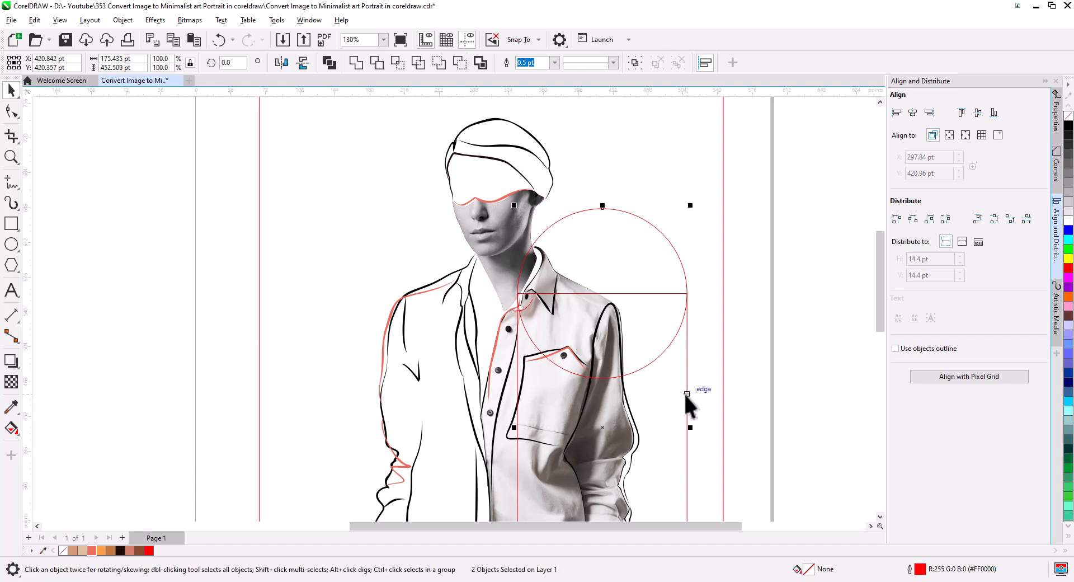
pyautogui.moveTo(686, 393); pyautogui.dragTo(653, 382)
pyautogui.scroll(-4, 653, 381)
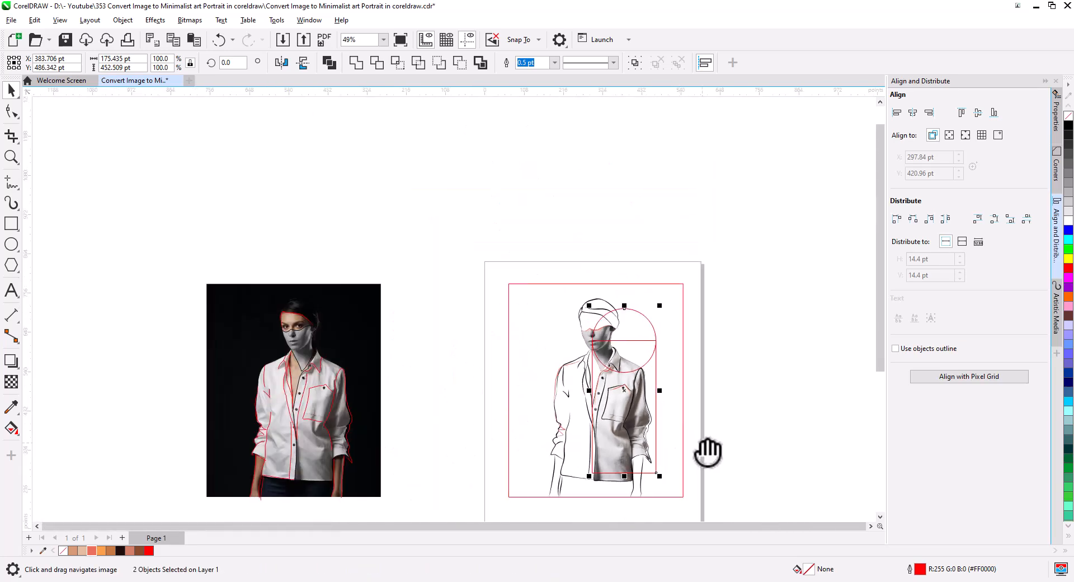
# - Stretch the inner rectangle down to the frame's bottom edge, making it about 431 pt high
pyautogui.moveTo(707, 452); pyautogui.dragTo(672, 376)
pyautogui.click(619, 394)
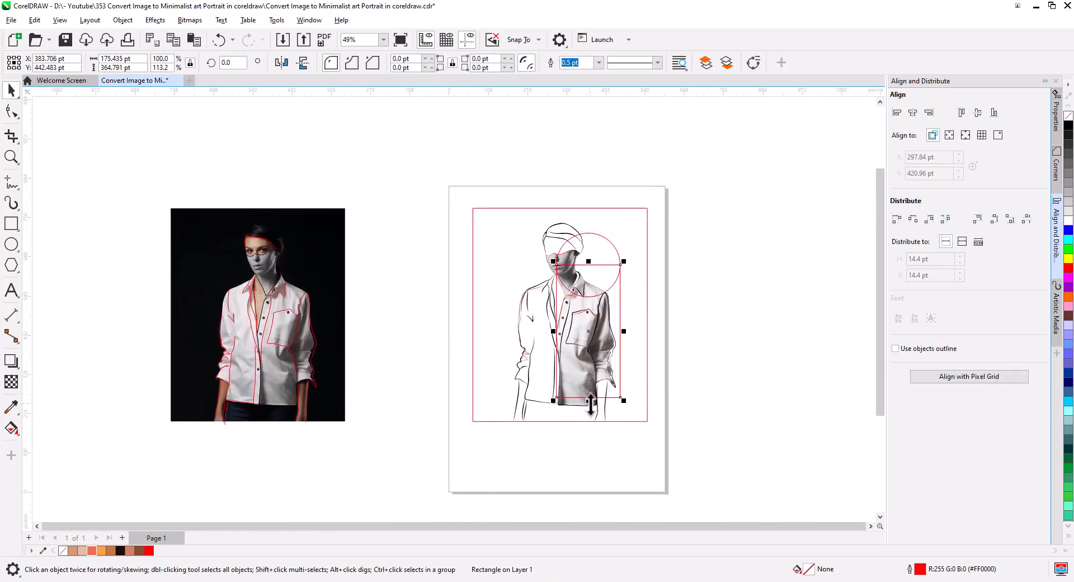
pyautogui.moveTo(590, 401); pyautogui.dragTo(592, 426)
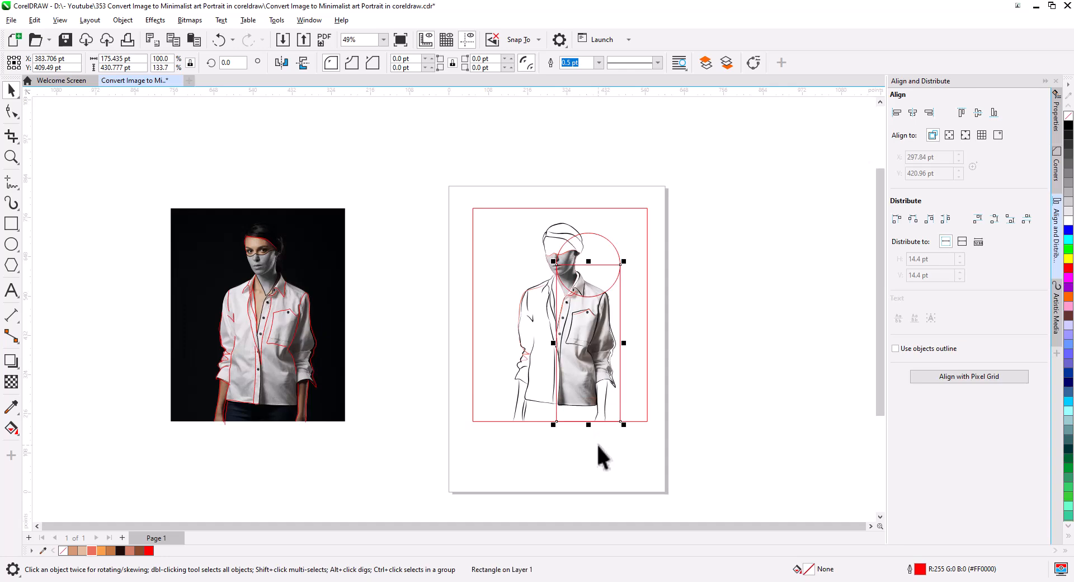
pyautogui.click(561, 467)
pyautogui.scroll(2, 561, 467)
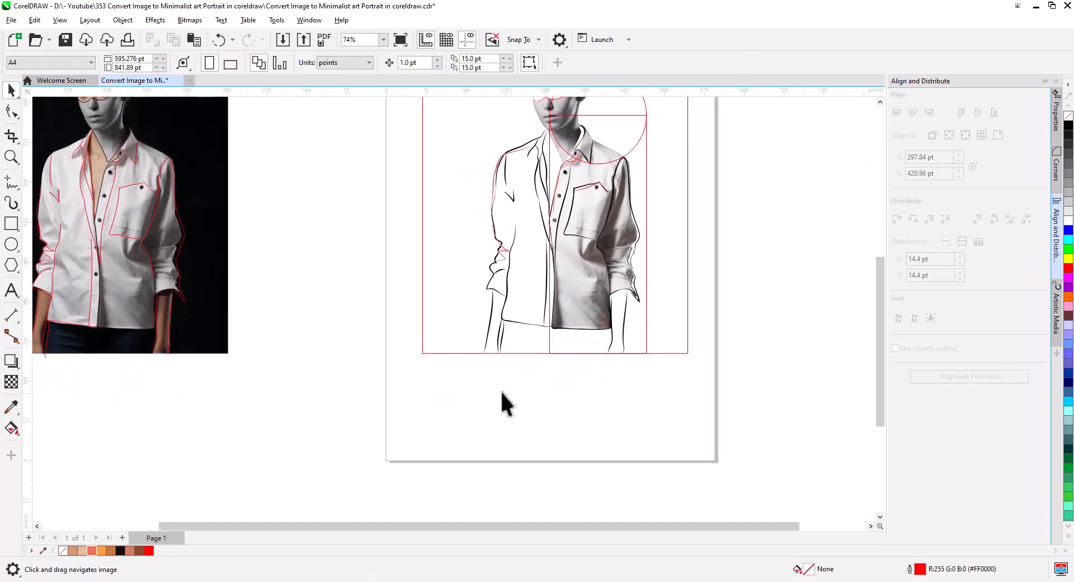
# - Draw a rectangle about 405 by 181 pt from the inner rectangle's bottom-right corner to the frame's left edge
pyautogui.click(11, 223)
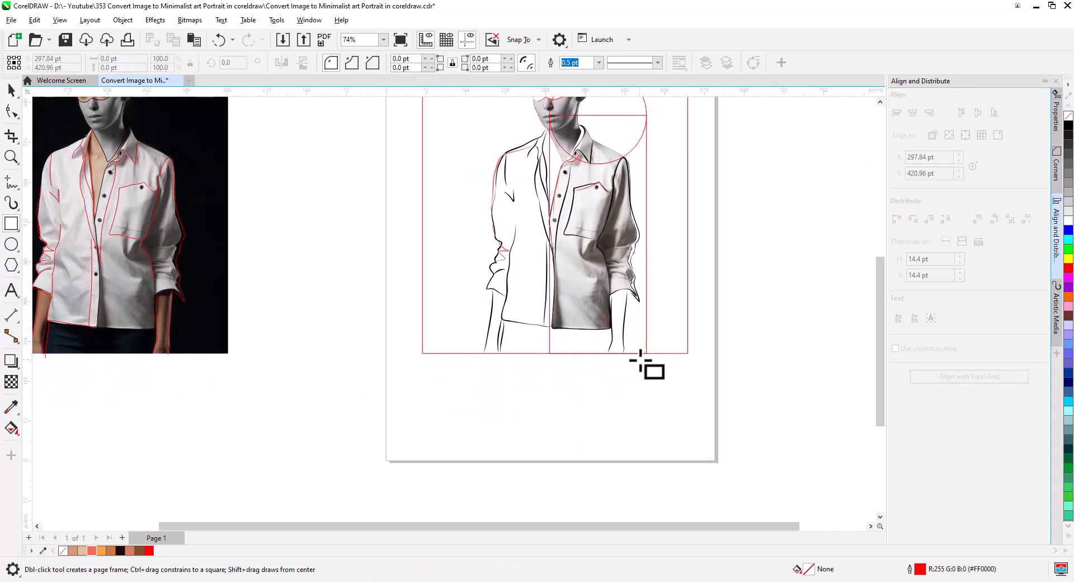
pyautogui.moveTo(646, 353); pyautogui.dragTo(422, 256)
pyautogui.moveTo(423, 253); pyautogui.dragTo(423, 254)
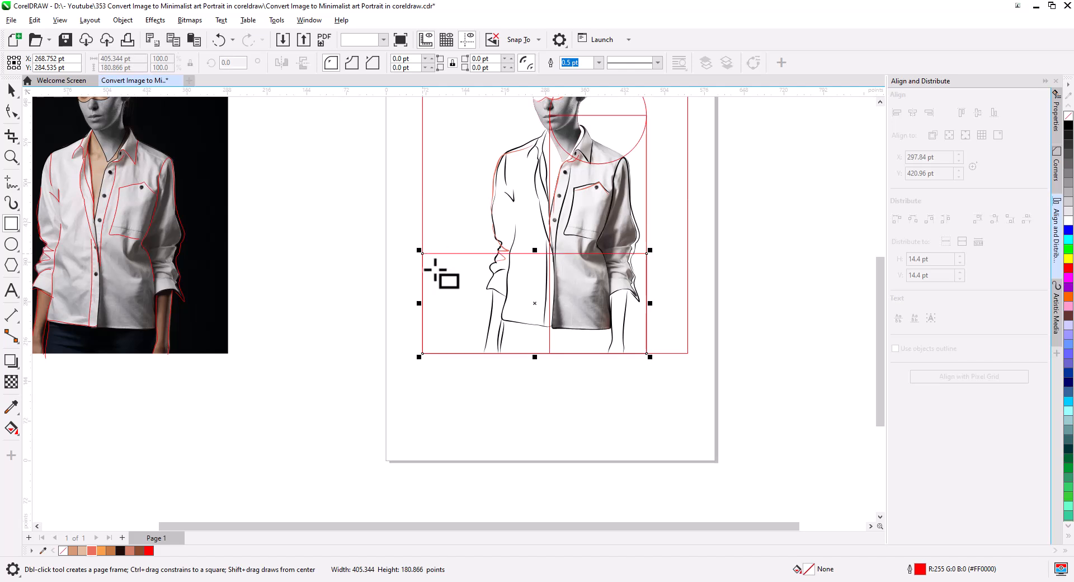
# - Draw a rectangle over the left side of the head and shoulder, narrowing it from its left edge to about 118 by 228 pt
pyautogui.moveTo(483, 237); pyautogui.dragTo(444, 354)
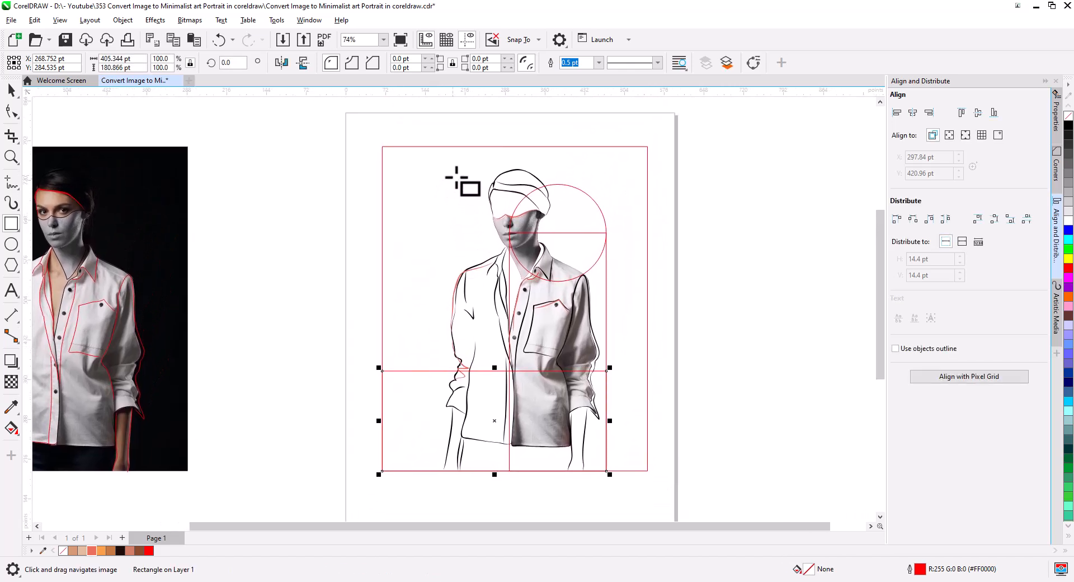
pyautogui.moveTo(460, 181)
pyautogui.mouseDown()
pyautogui.moveTo(492, 223)
pyautogui.moveTo(534, 329)
pyautogui.moveTo(540, 306)
pyautogui.mouseUp()
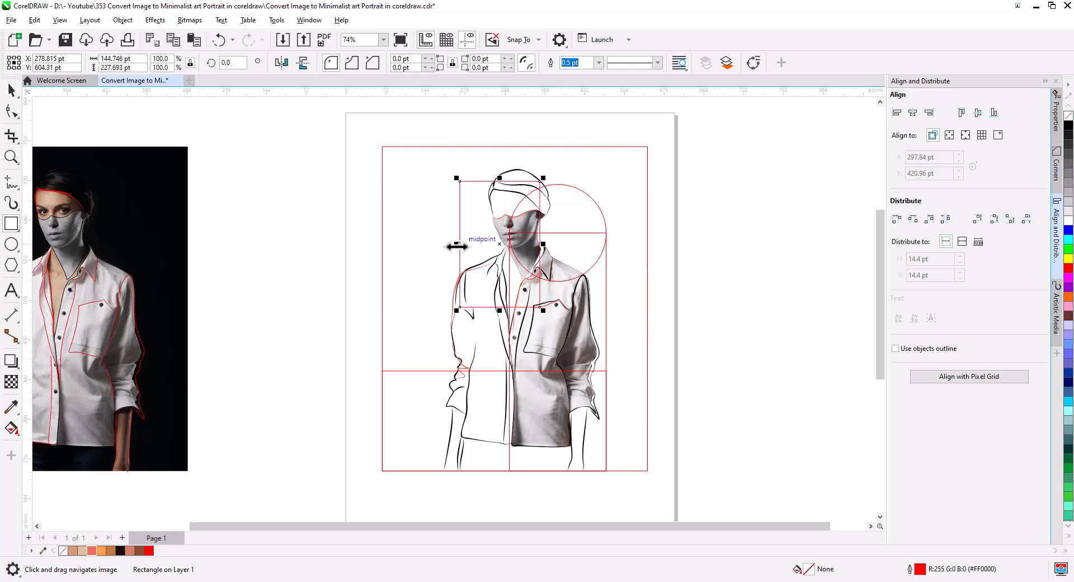
pyautogui.moveTo(459, 244); pyautogui.dragTo(474, 247)
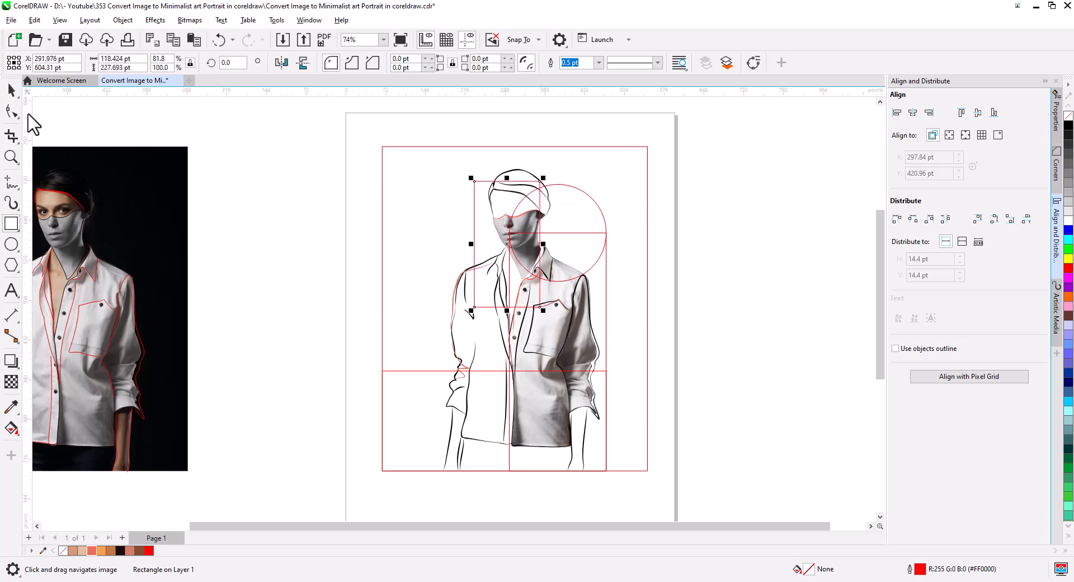
# - Cut the frame, circle and three inner rectangles and paste them onto a new second page
pyautogui.click(11, 89)
pyautogui.keyDown('shift'); pyautogui.click(578, 208); pyautogui.keyUp('shift')
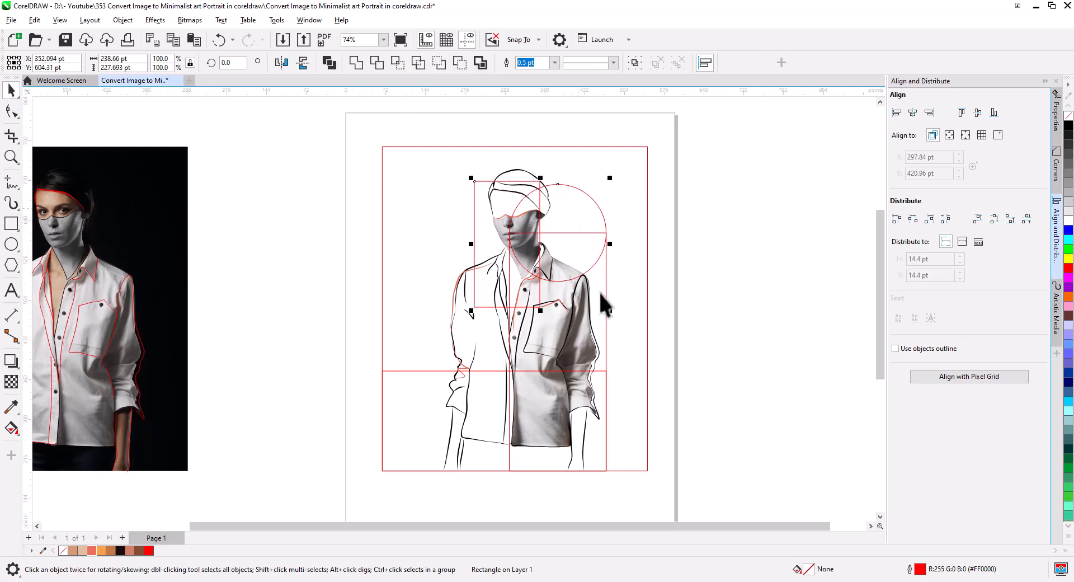
pyautogui.keyDown('shift'); pyautogui.click(600, 292); pyautogui.keyUp('shift')
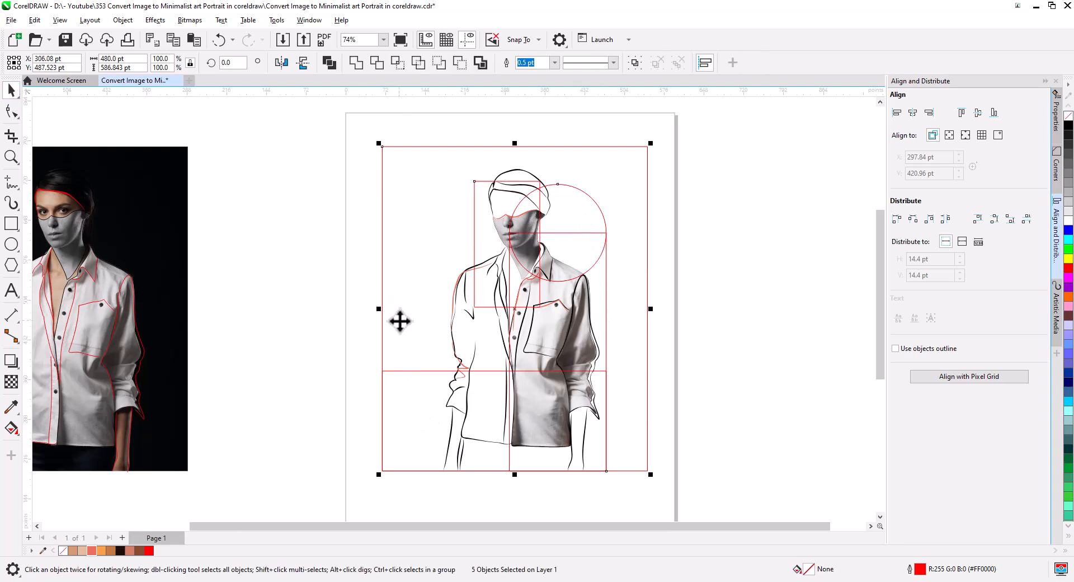
pyautogui.press('Delete')
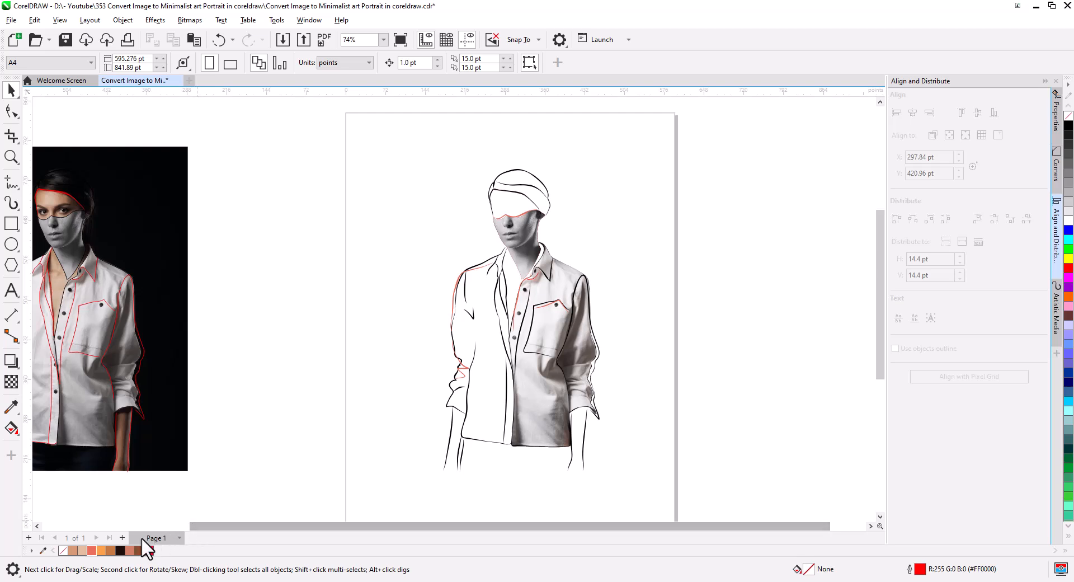
pyautogui.click(122, 537)
pyautogui.hotkey('ctrl', 'v')
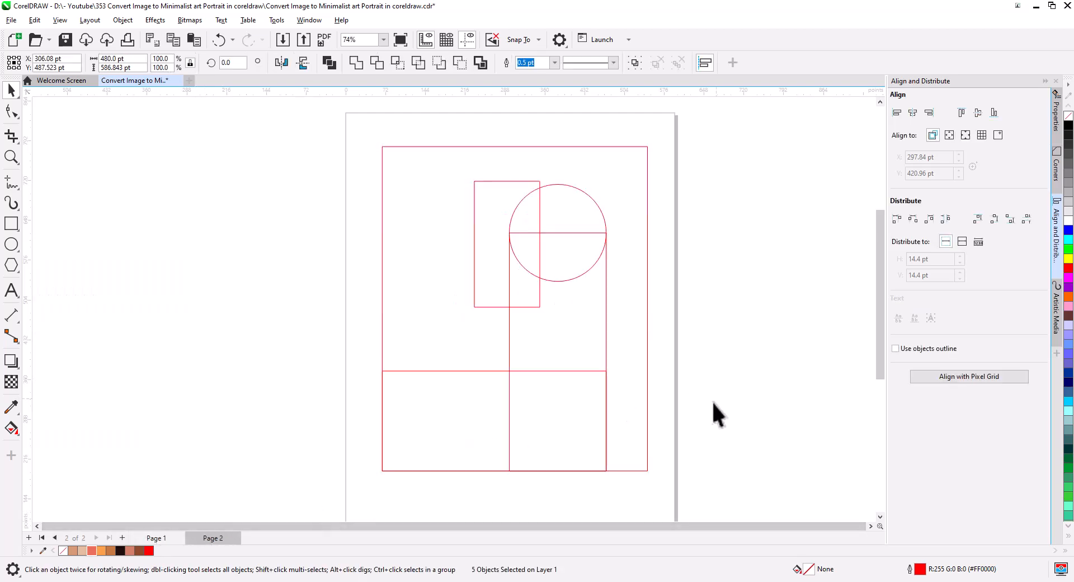
pyautogui.click(711, 401)
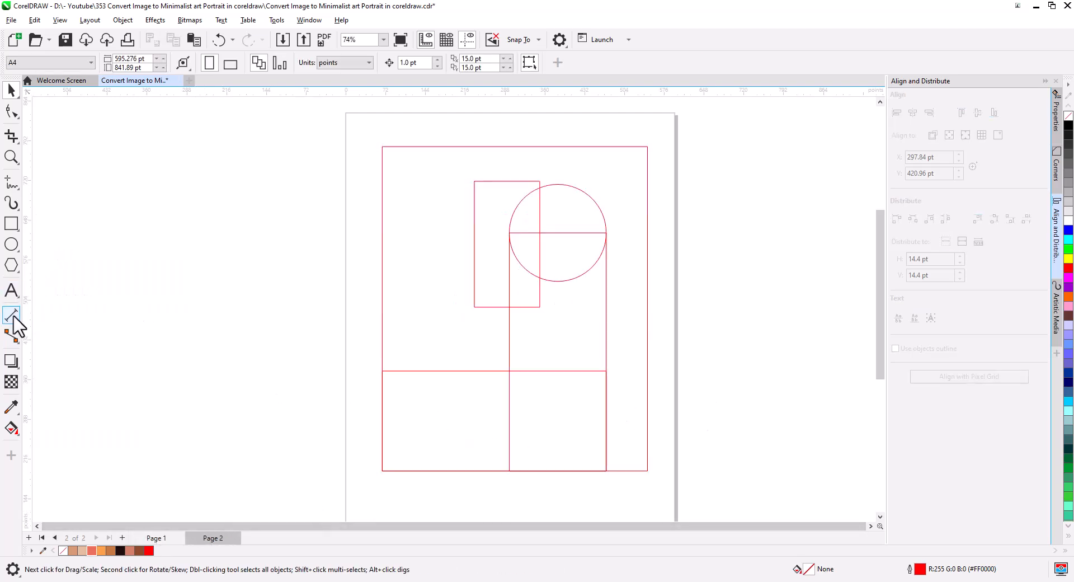
# - Convert the wide bottom rectangle to curves and move its top-right node onto the tall rectangle's left edge
pyautogui.click(451, 371)
pyautogui.rightClick(452, 371)
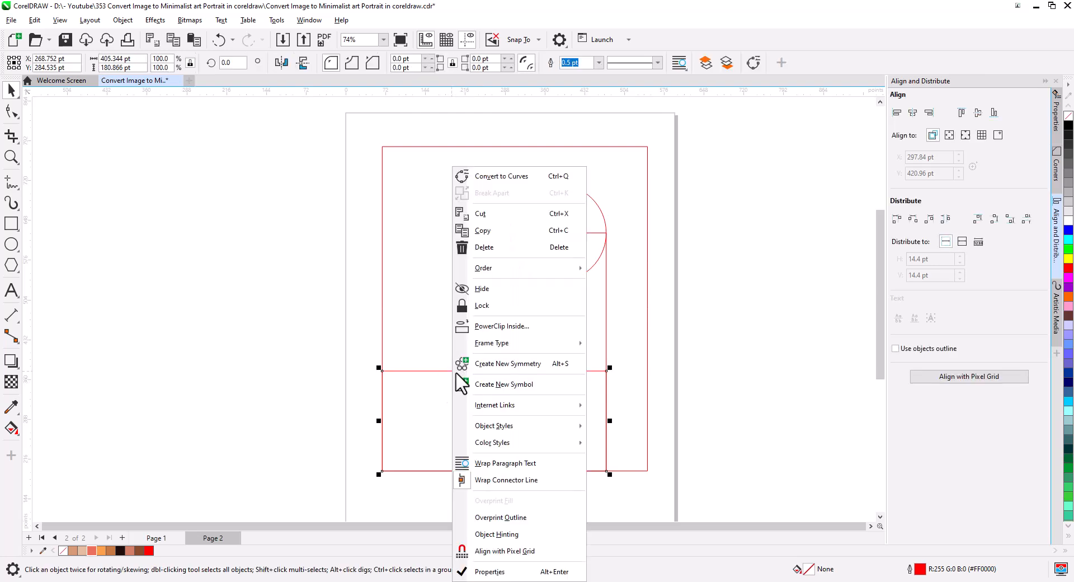
pyautogui.moveTo(518, 270)
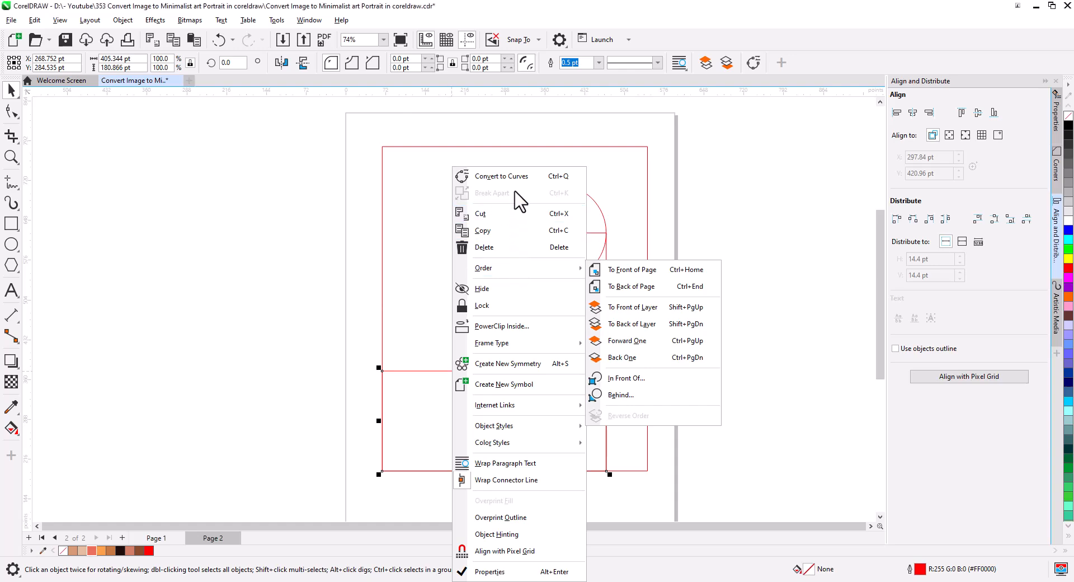
pyautogui.click(516, 178)
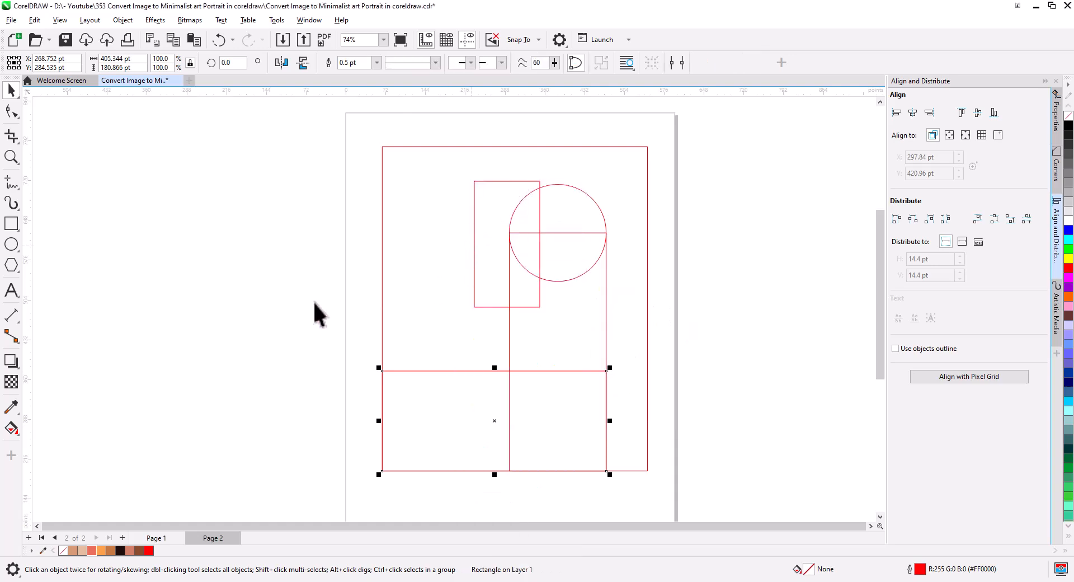
pyautogui.click(12, 111)
pyautogui.moveTo(605, 371); pyautogui.dragTo(515, 369)
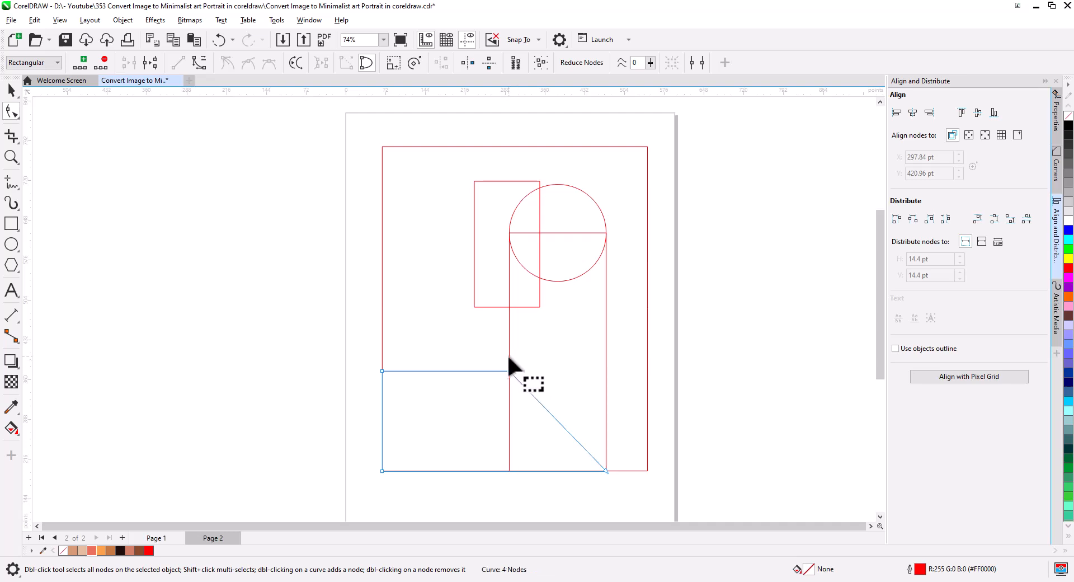
# - Trim the tall rectangle with the slanted bottom shape
pyautogui.click(12, 90)
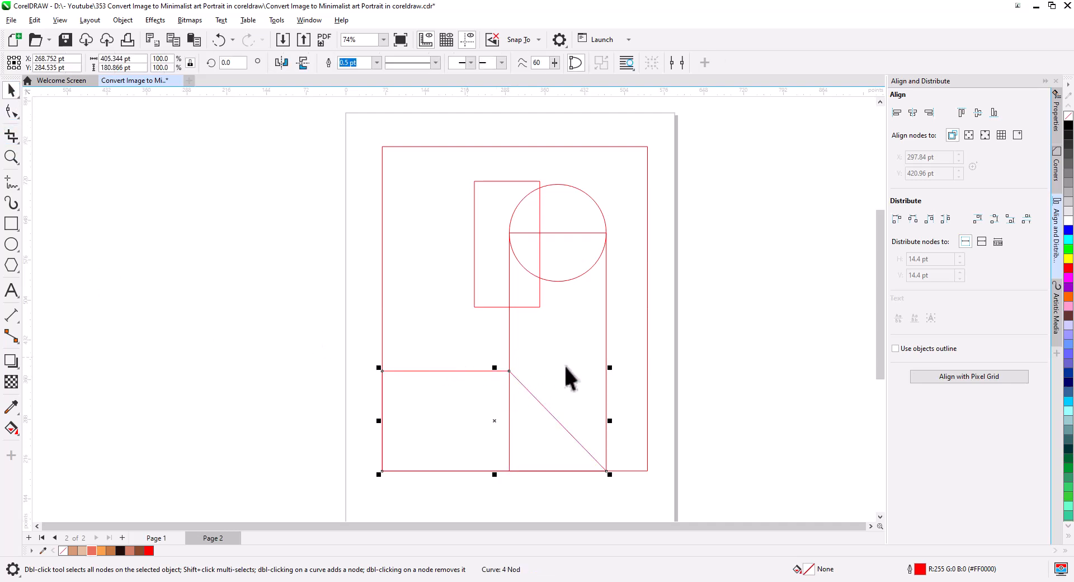
pyautogui.keyDown('shift'); pyautogui.click(509, 349); pyautogui.keyUp('shift')
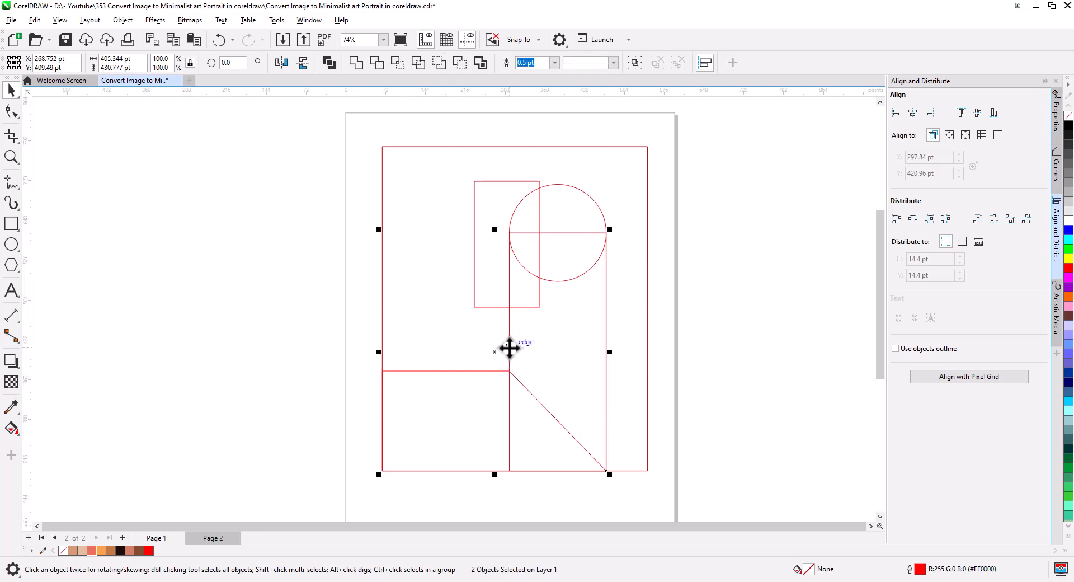
pyautogui.click(377, 64)
pyautogui.click(329, 317)
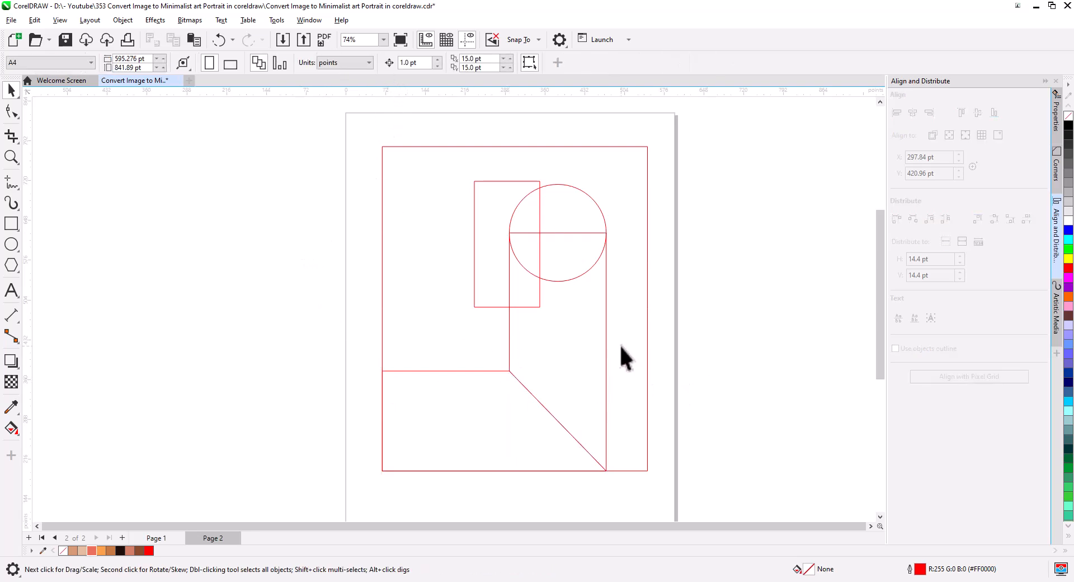
# - Trim the tall column shape with the circle so its top follows the circle's lower arc
pyautogui.click(575, 232)
pyautogui.keyDown('shift'); pyautogui.click(596, 316); pyautogui.keyUp('shift')
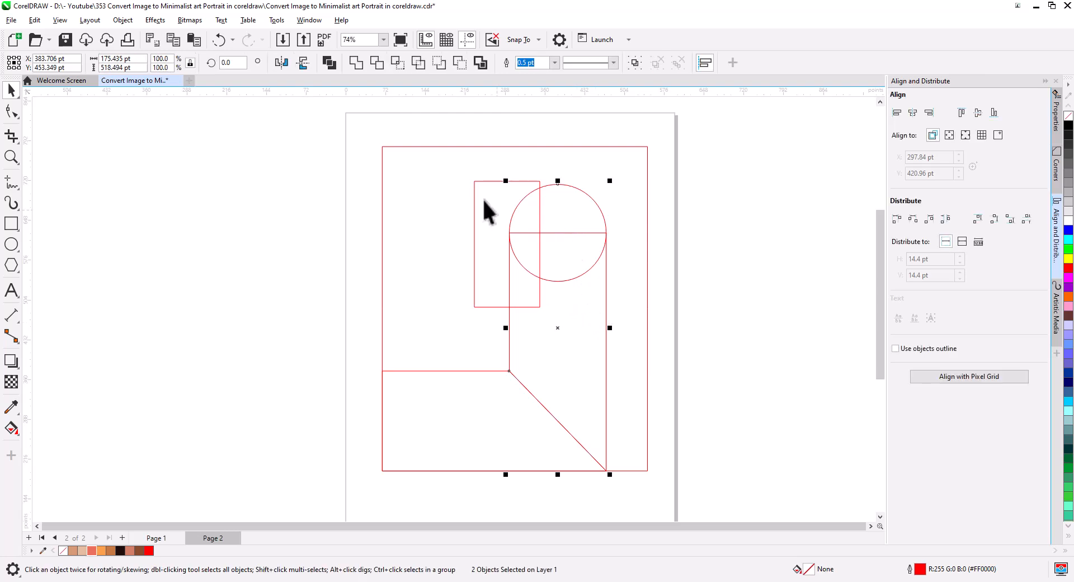
pyautogui.click(377, 63)
pyautogui.click(751, 325)
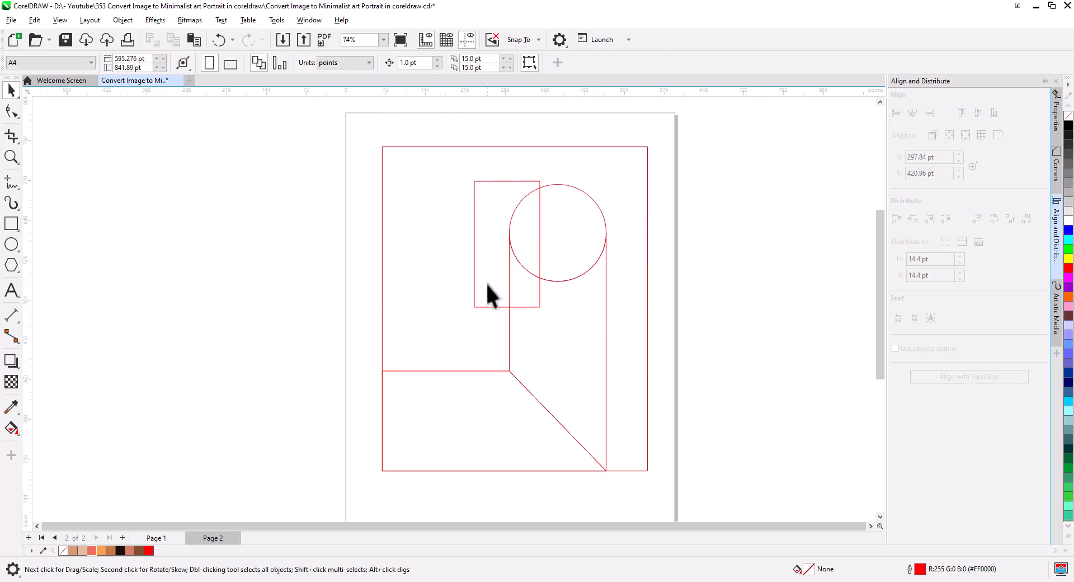
# - Smart Fill the small upper rectangle's area outside the circle and column with near-black (#19110E)
pyautogui.click(556, 243)
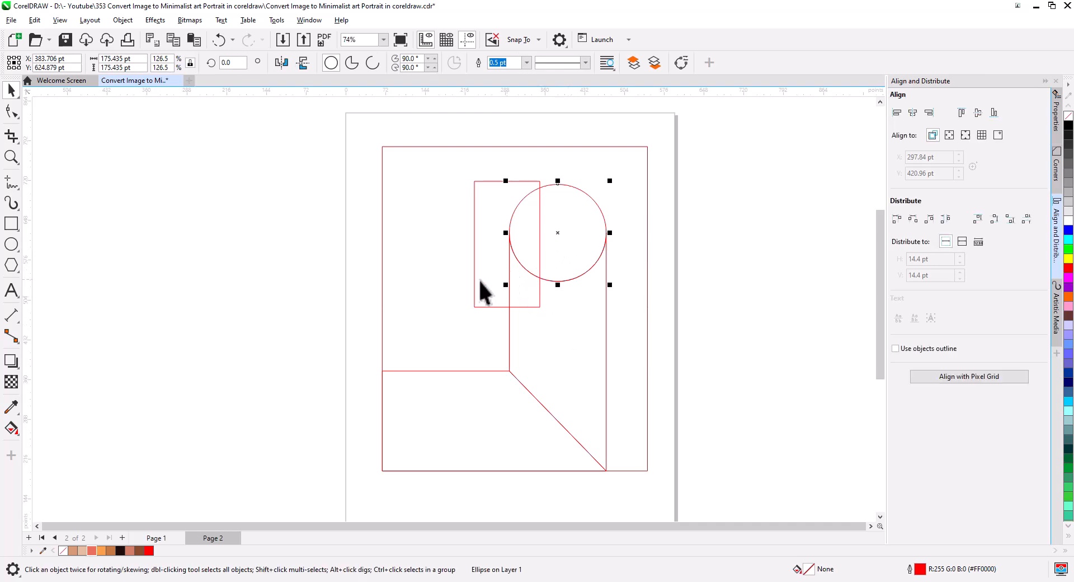
pyautogui.click(17, 434)
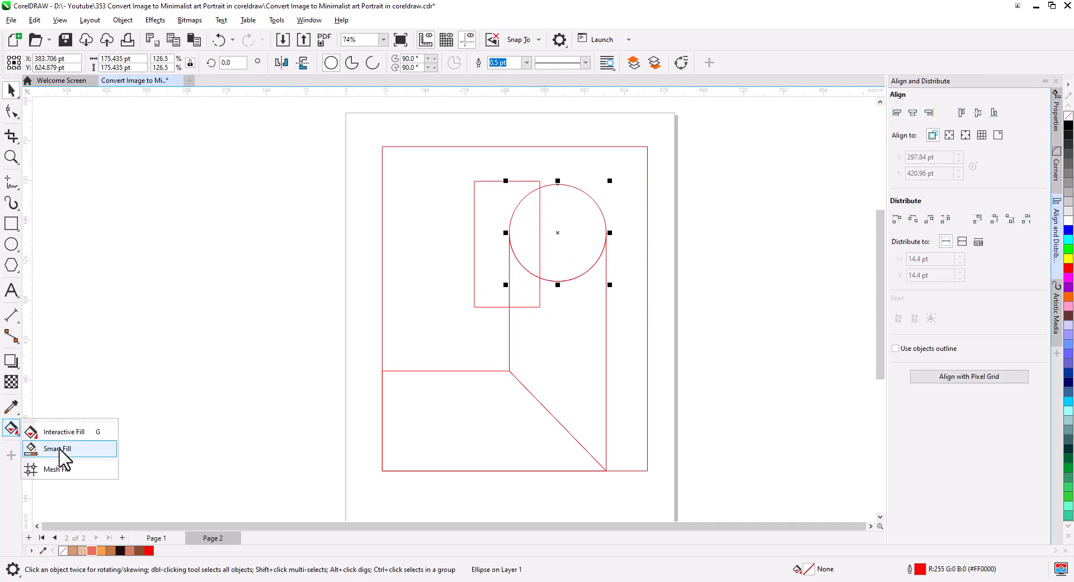
pyautogui.click(62, 448)
pyautogui.click(488, 248)
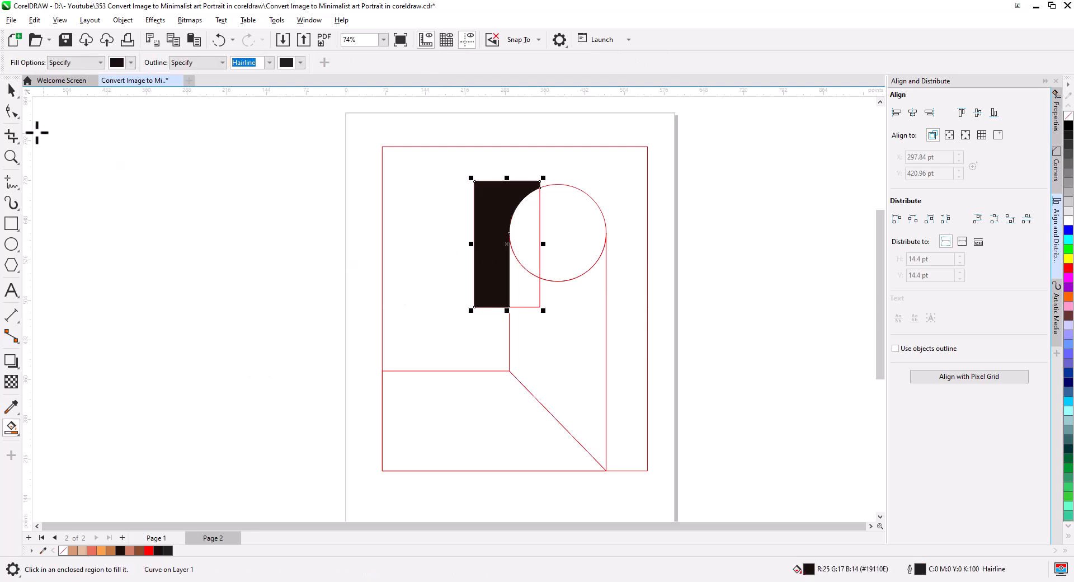
# - Delete the original small red-outlined rectangle, keeping the dark filled shape
pyautogui.click(11, 90)
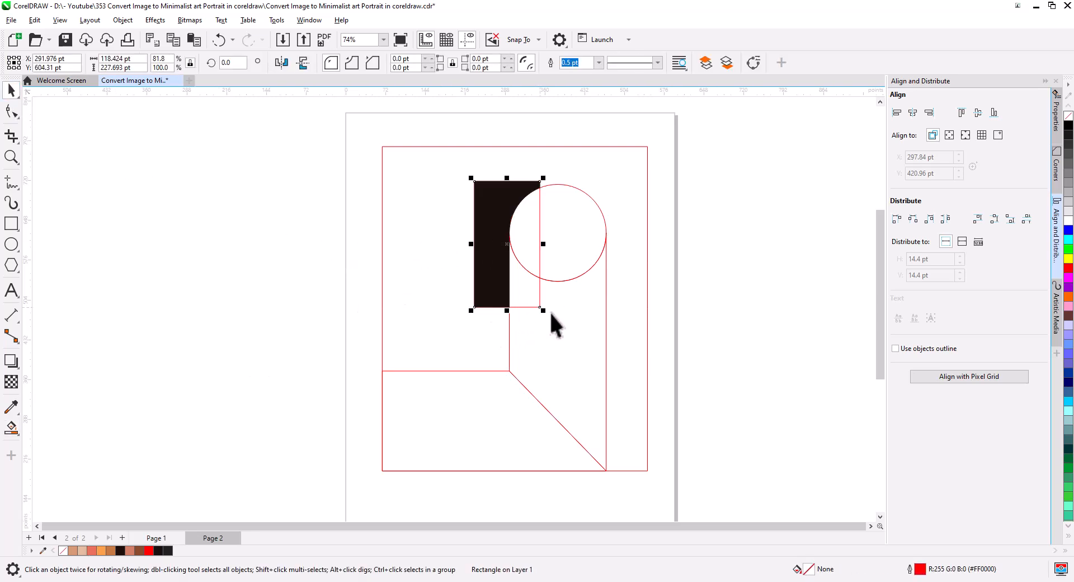
pyautogui.click(522, 313)
pyautogui.click(537, 306)
pyautogui.press('Delete')
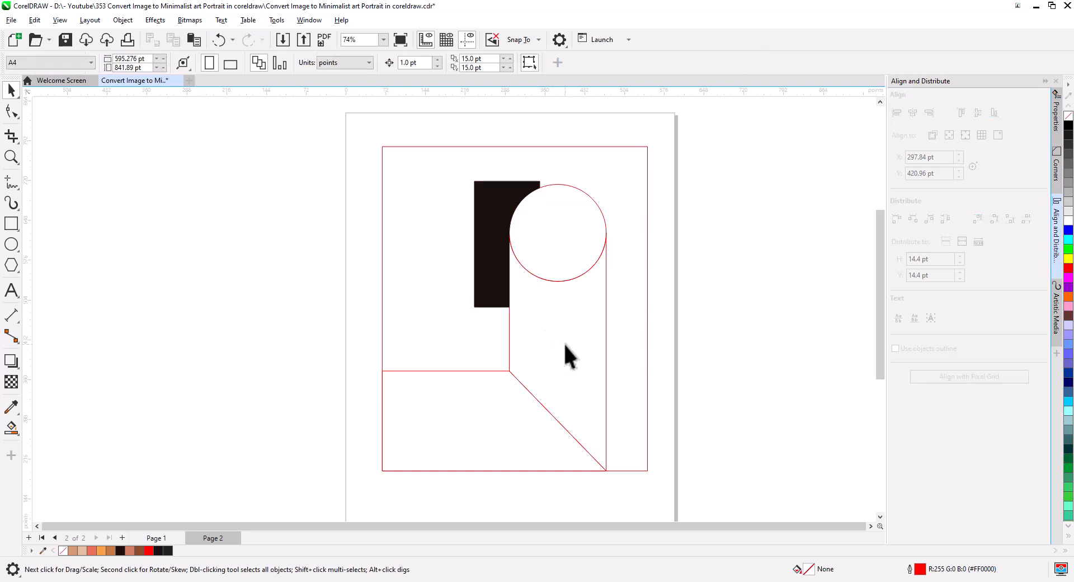
# - Fill the slanted bottom shape with the tan colour from the document palette
pyautogui.click(467, 408)
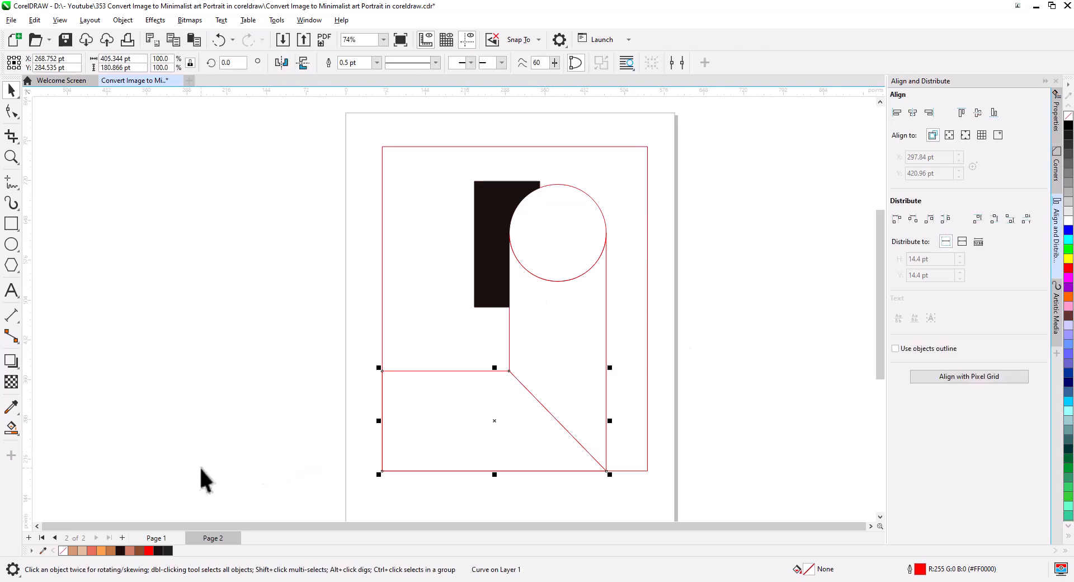
pyautogui.click(73, 551)
# - Try a light beige fill (#DFBC9E) on the tall column shape
pyautogui.click(571, 358)
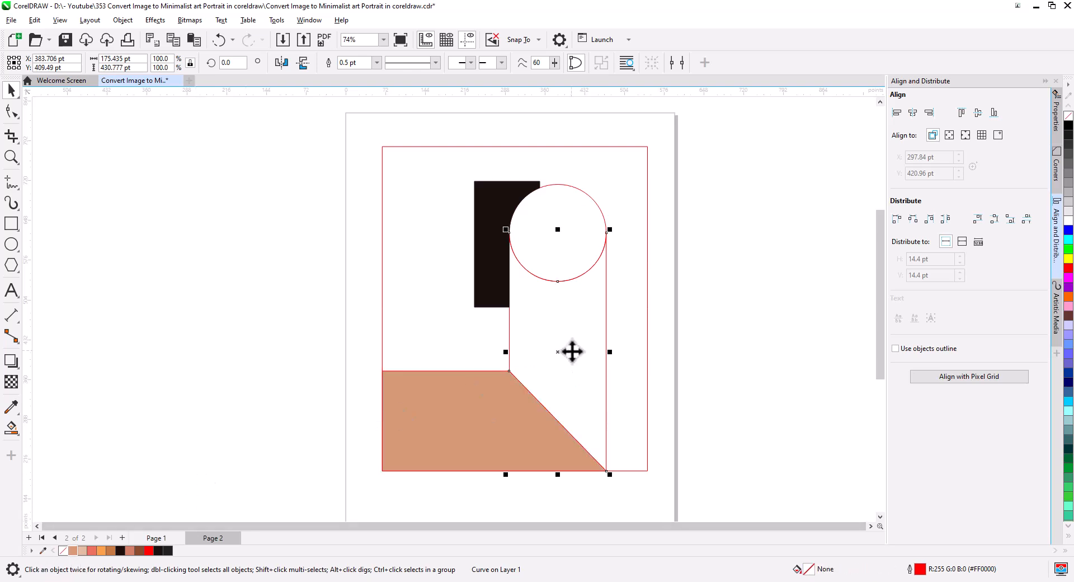
pyautogui.click(83, 551)
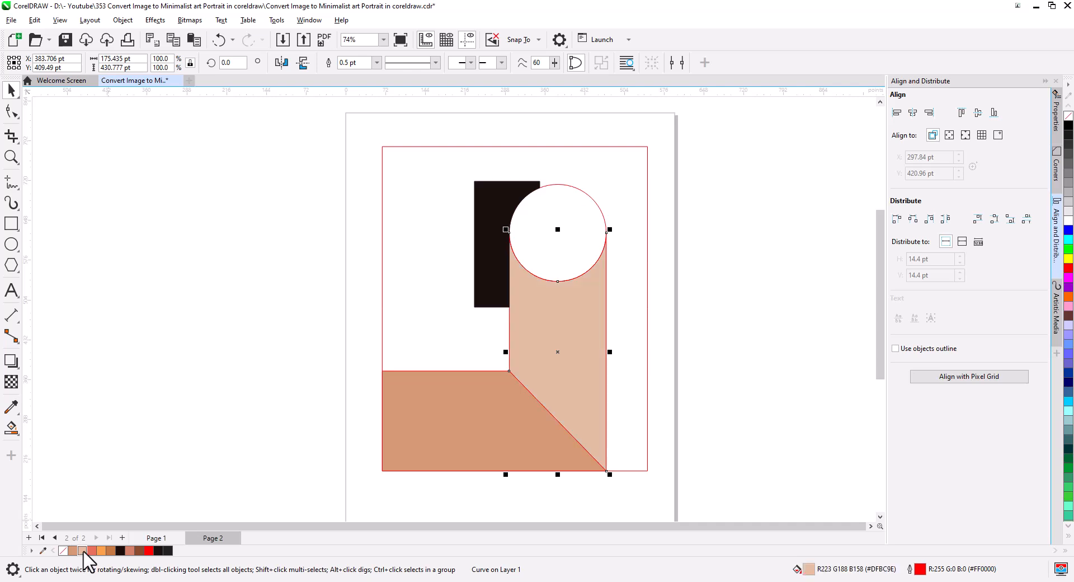
pyautogui.click(249, 424)
# - Fill the tall column shape with orange (#F8A049)
pyautogui.click(531, 391)
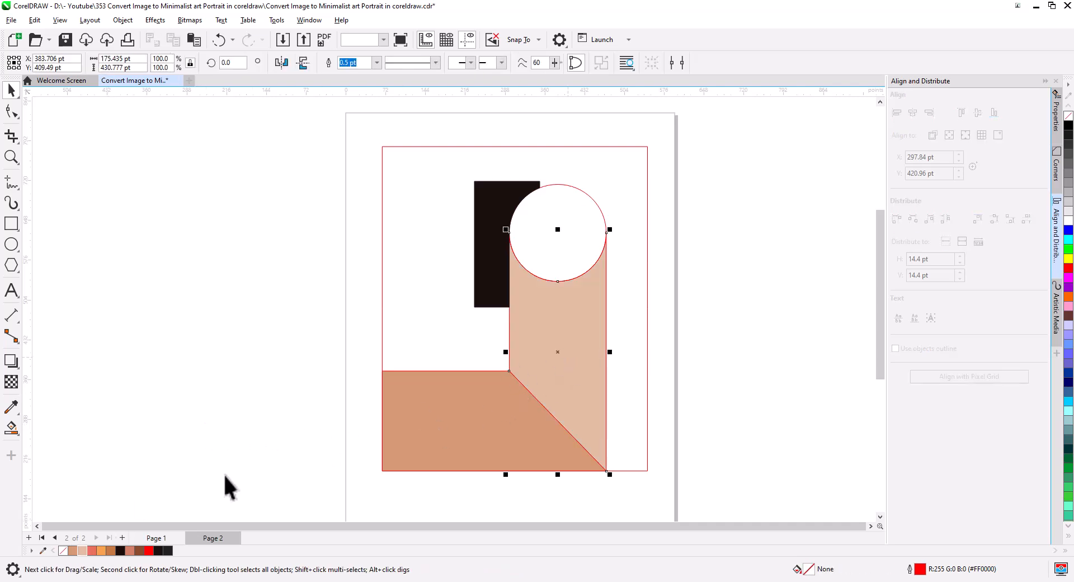
pyautogui.click(101, 550)
# - Try the brown palette colour on the circle and undo the fill
pyautogui.click(553, 260)
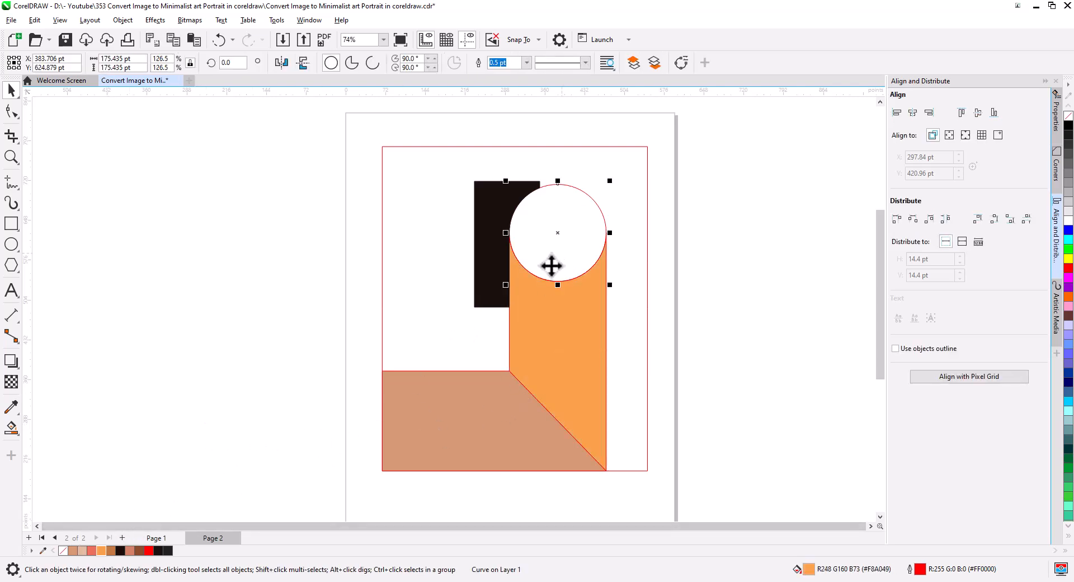
pyautogui.click(111, 550)
pyautogui.click(245, 391)
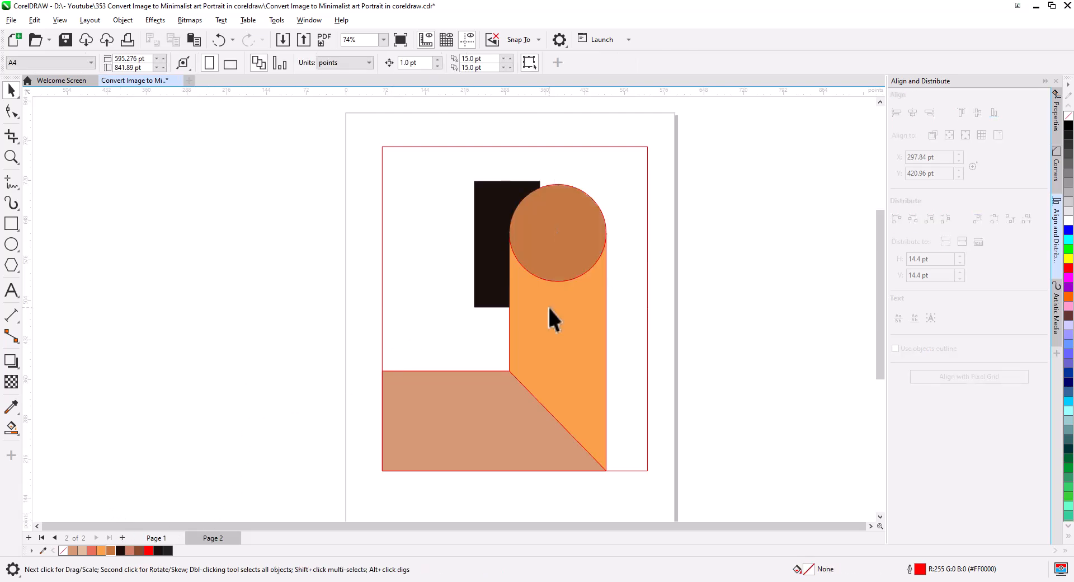
pyautogui.hotkey('ctrl', 'z')
# - Fill the circle with the salmon colour from the document palette
pyautogui.click(568, 248)
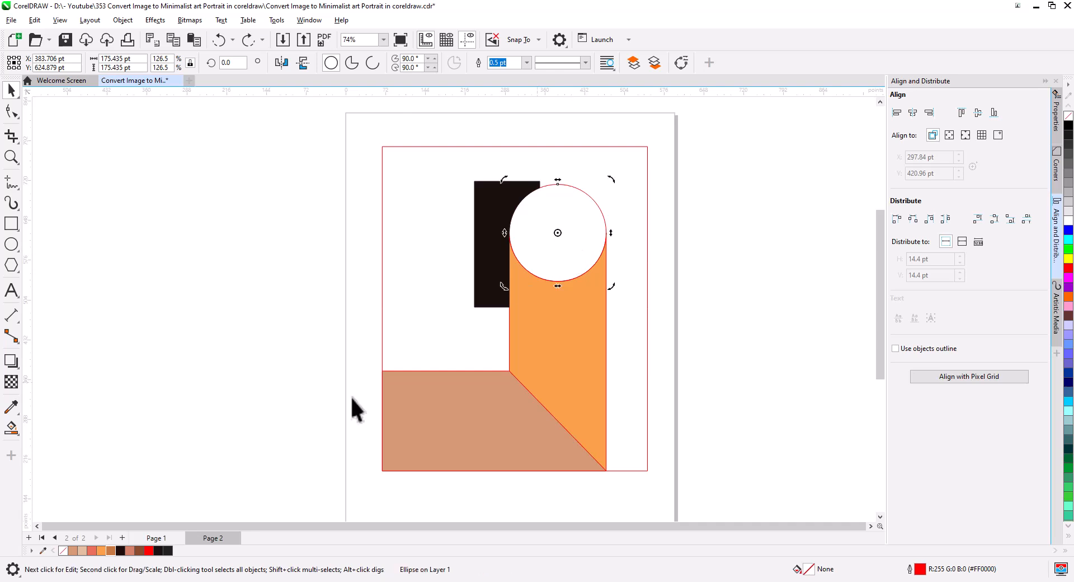
pyautogui.click(92, 551)
pyautogui.click(293, 396)
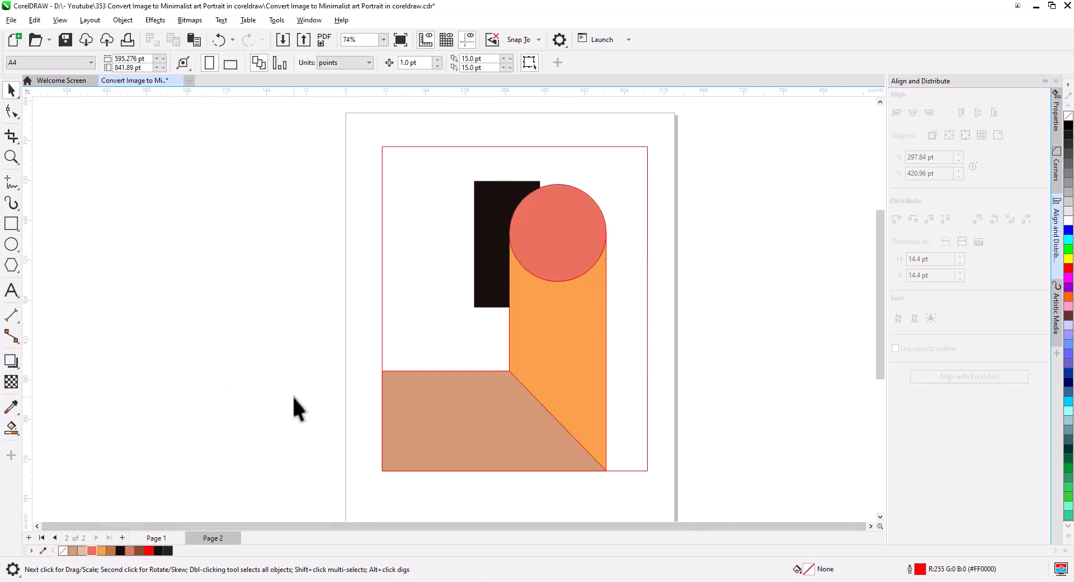
# - Fill the dark shape beside the circle with light beige (#DFBC9E)
pyautogui.click(492, 294)
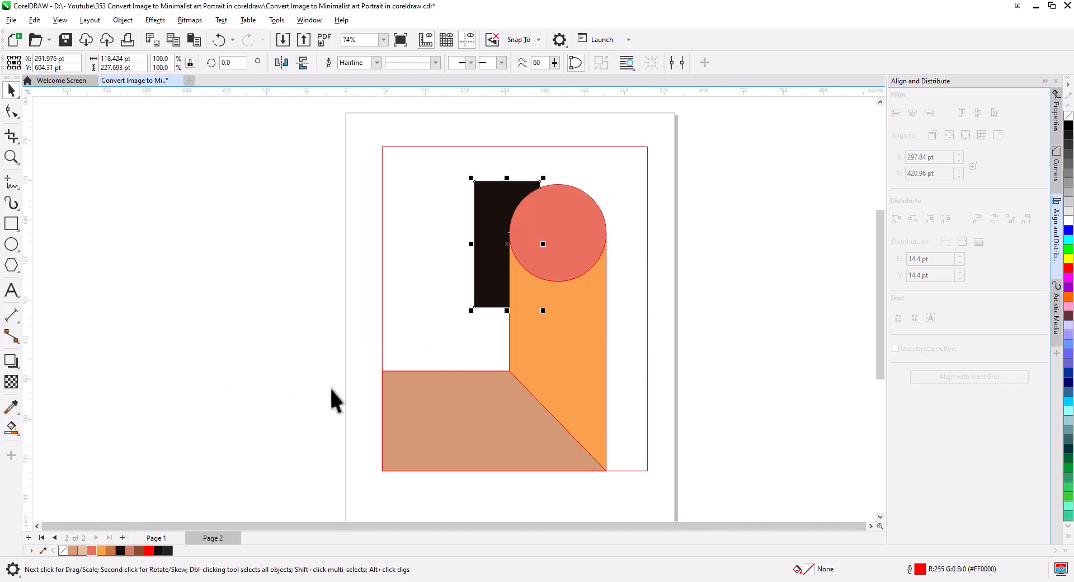
pyautogui.click(82, 551)
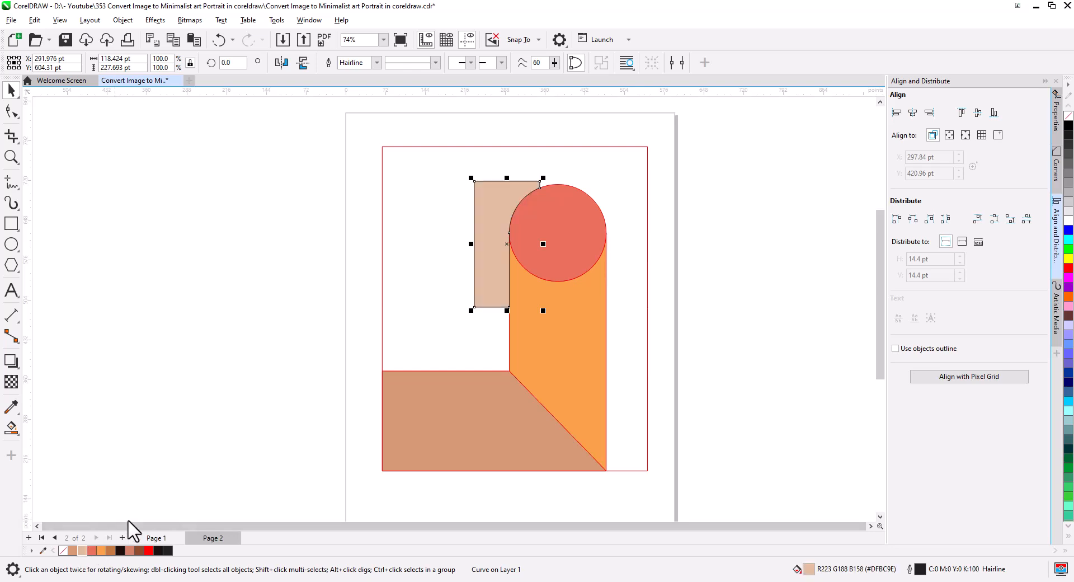
pyautogui.click(218, 409)
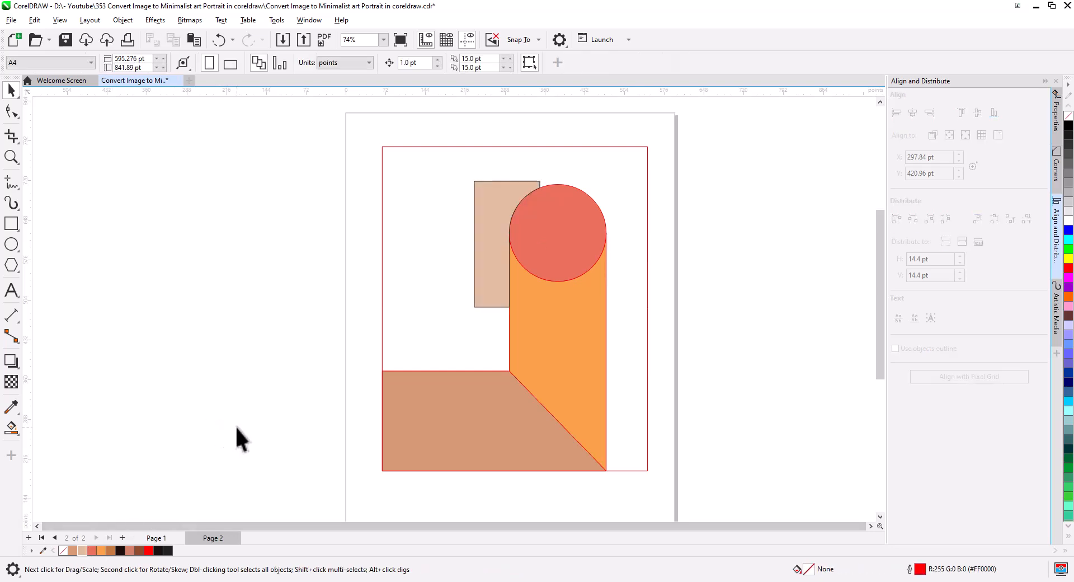
# - Fill the large background rectangle behind the geometric shapes with the tan document palette colour (#D29873)
pyautogui.click(430, 282)
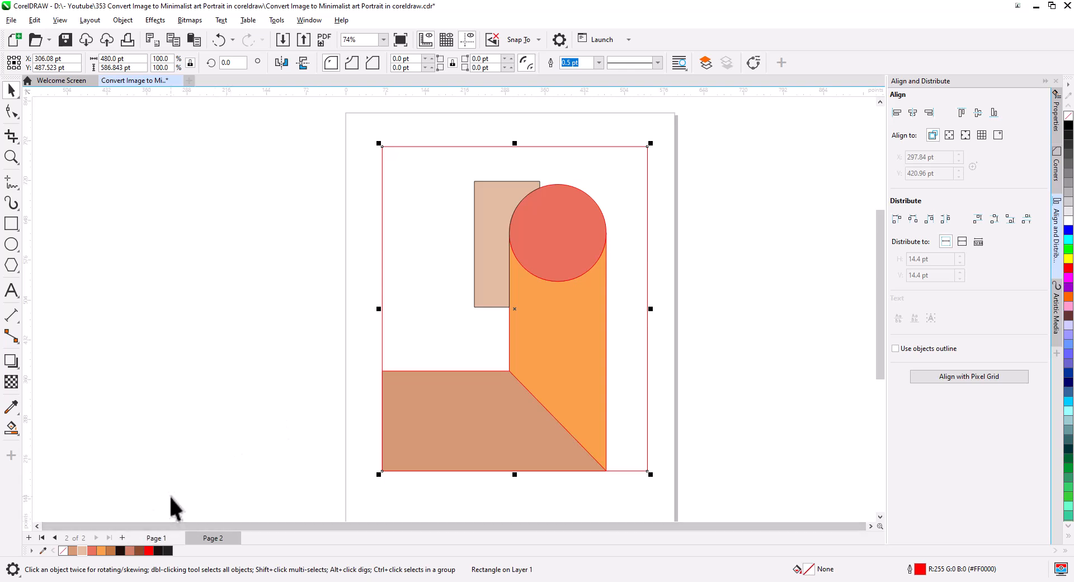
pyautogui.click(111, 550)
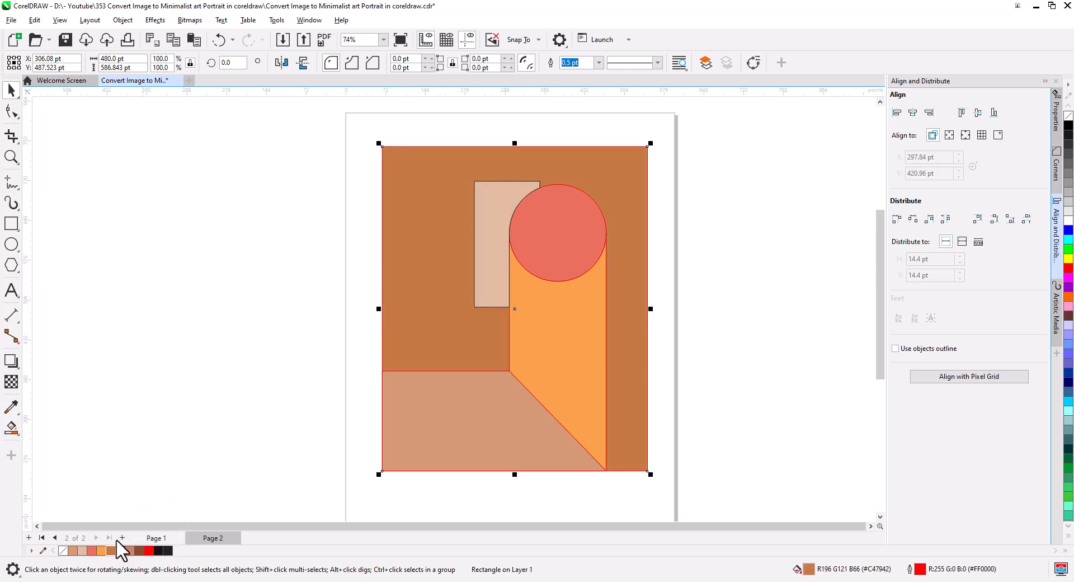
pyautogui.click(73, 550)
pyautogui.click(192, 435)
# - Fill the slanted floor shape at the base of the backdrop with brown (#C47942)
pyautogui.click(422, 427)
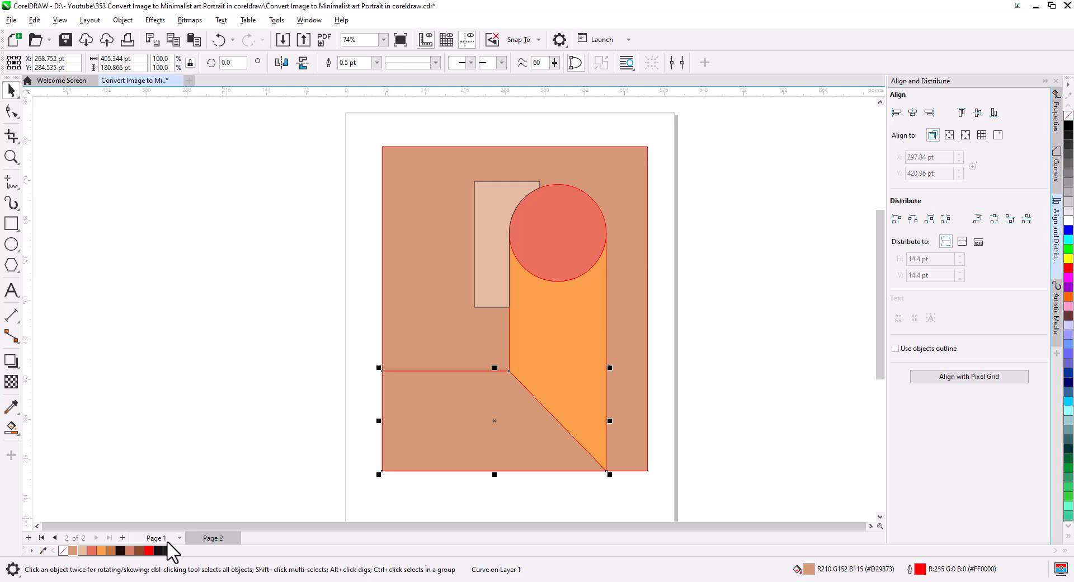
pyautogui.click(112, 550)
pyautogui.click(246, 455)
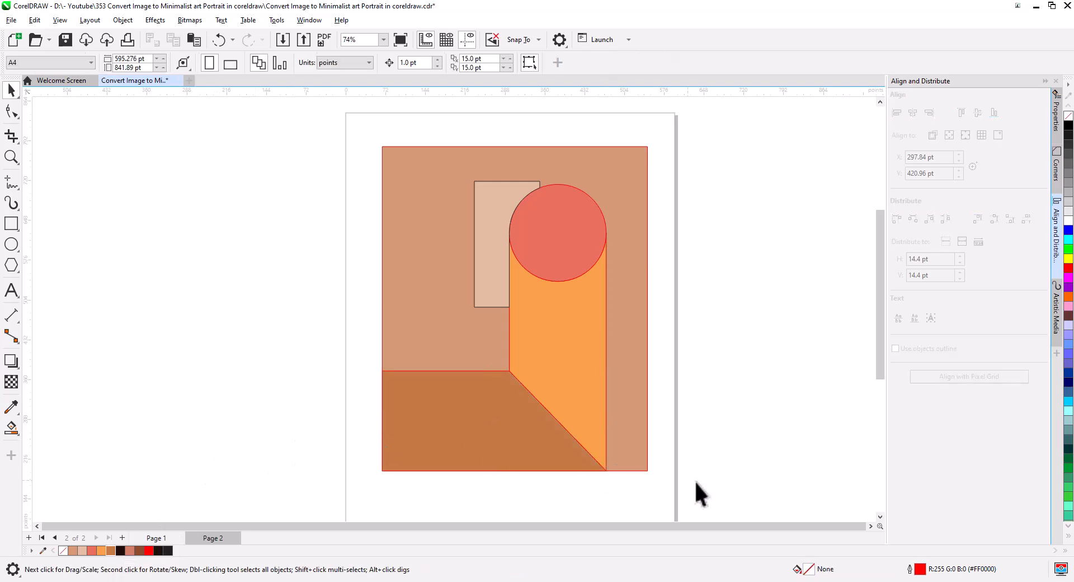
# - Remove the outlines from all five backdrop shapes
pyautogui.moveTo(330, 136); pyautogui.dragTo(331, 138)
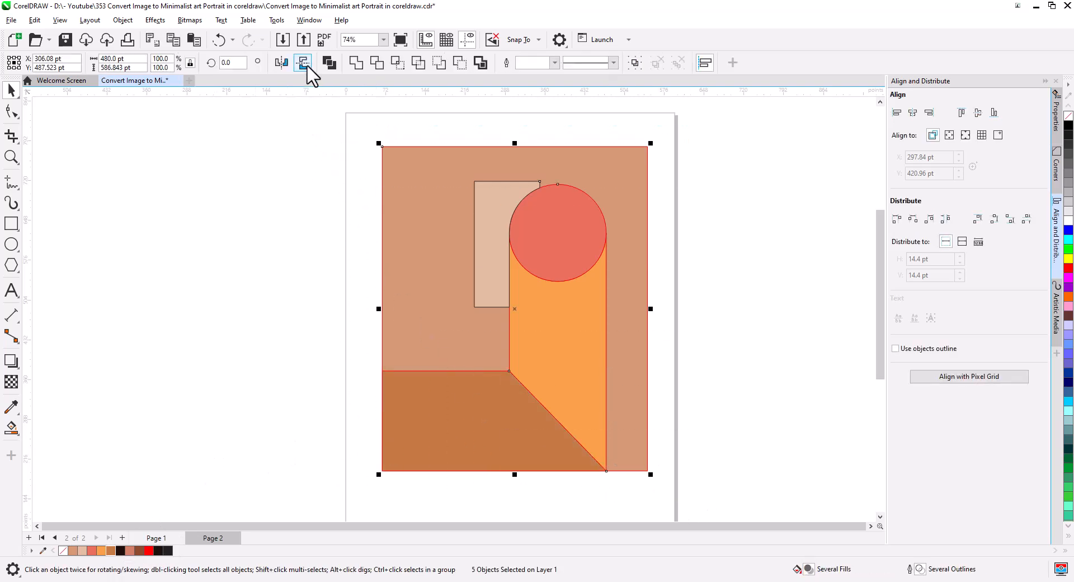
pyautogui.rightClick(1067, 118)
pyautogui.click(687, 496)
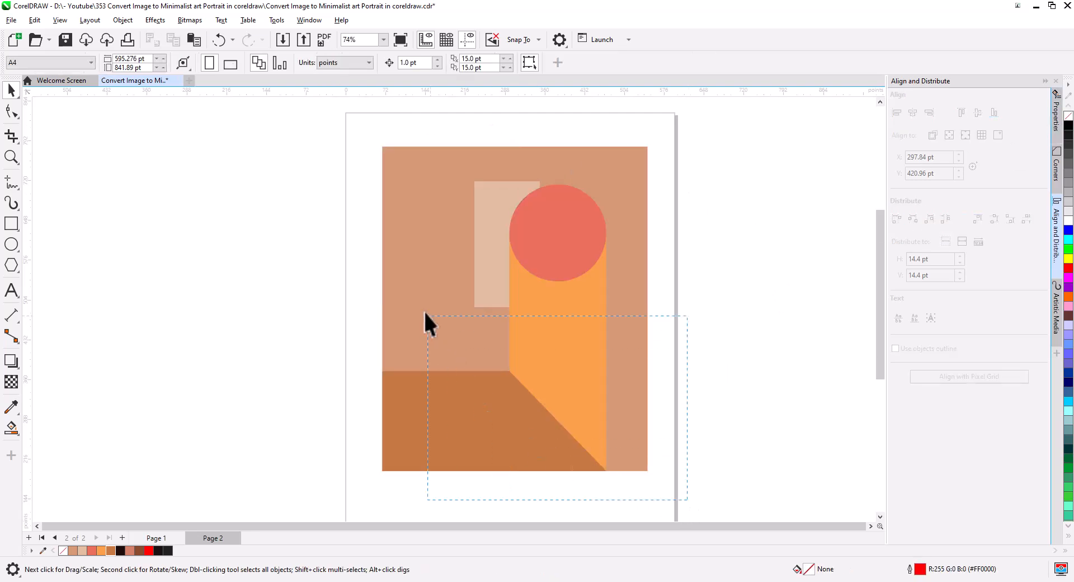
# - Select all five backdrop shapes and group them
pyautogui.moveTo(332, 127); pyautogui.dragTo(333, 128)
pyautogui.rightClick(462, 238)
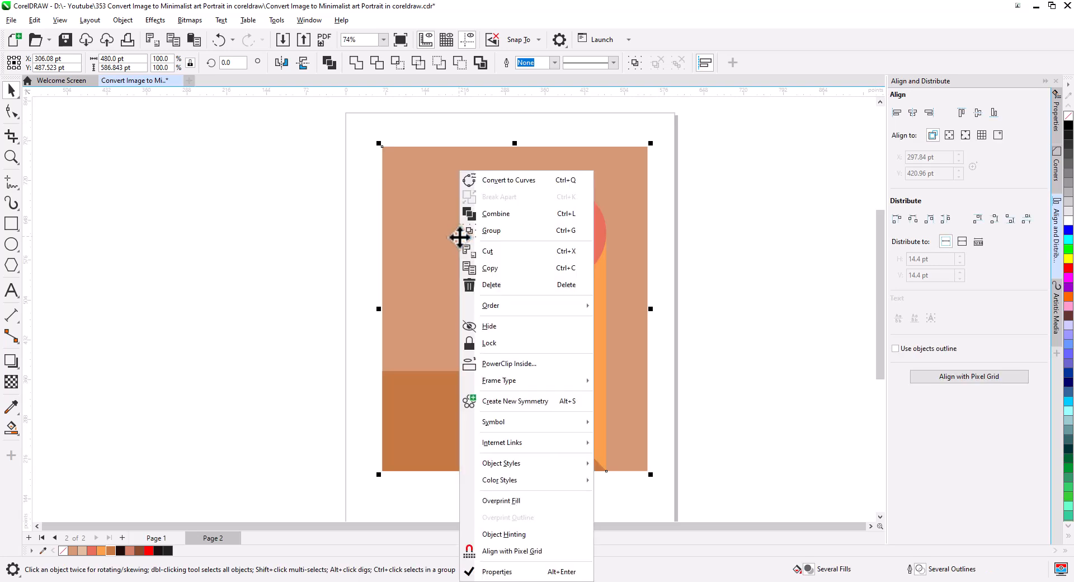
pyautogui.click(519, 230)
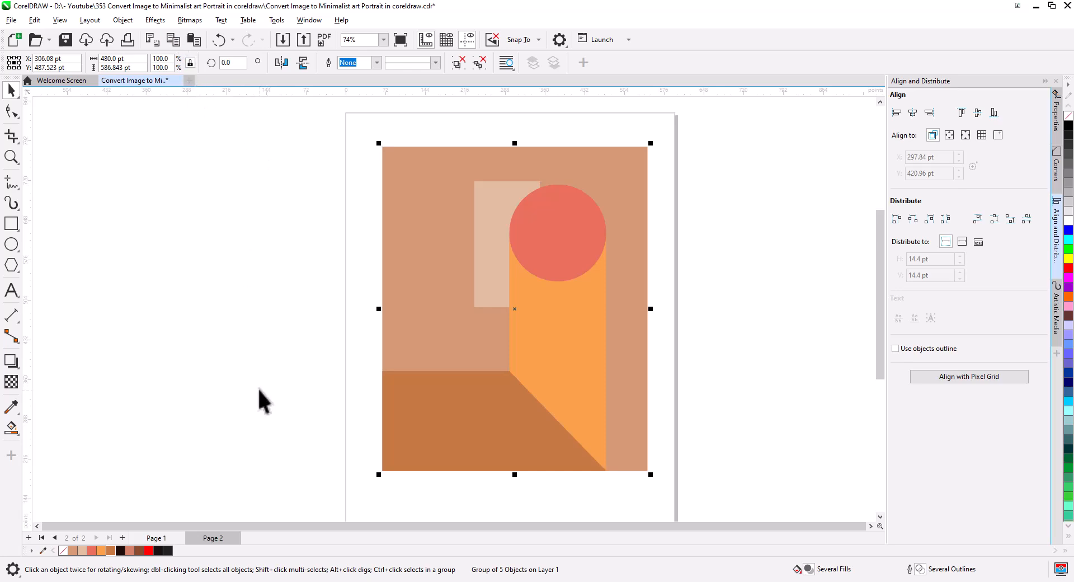
# - Copy the grouped backdrop onto Page 1 and send it to the back of the page behind the portrait
pyautogui.click(163, 534)
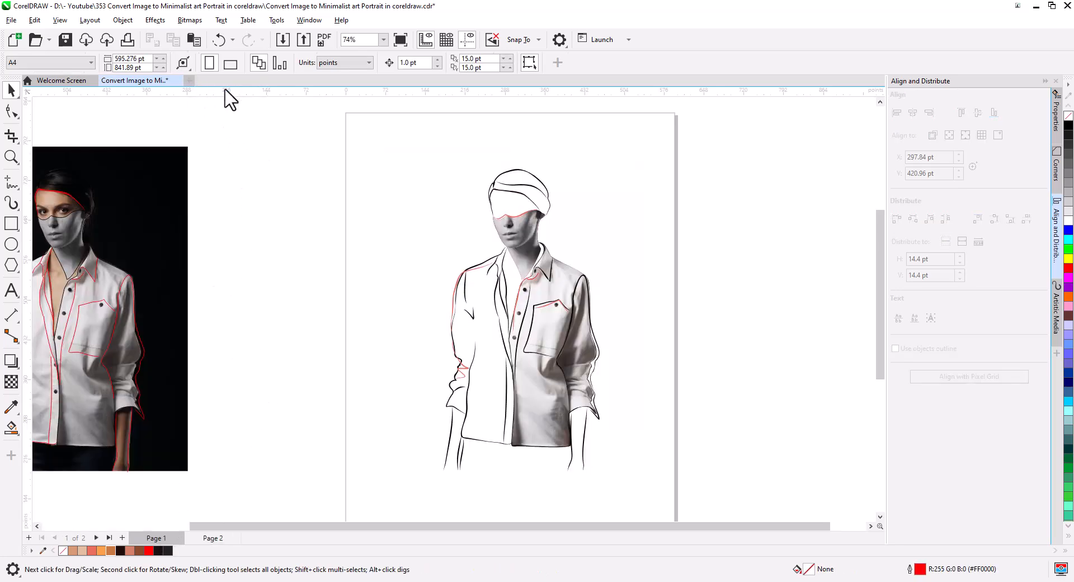
pyautogui.hotkey('ctrl', 'v')
pyautogui.rightClick(457, 275)
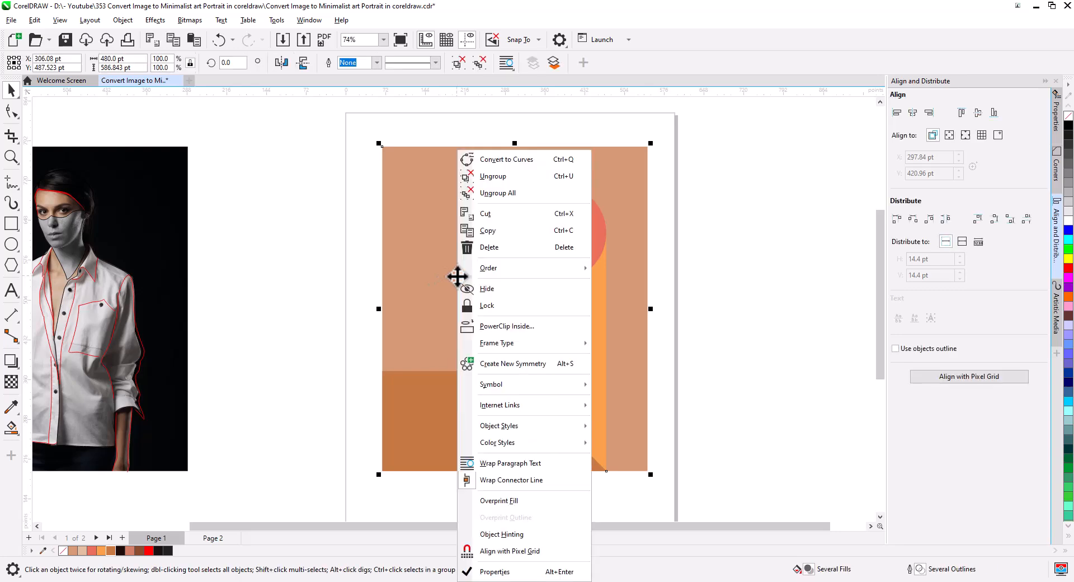
pyautogui.moveTo(523, 270)
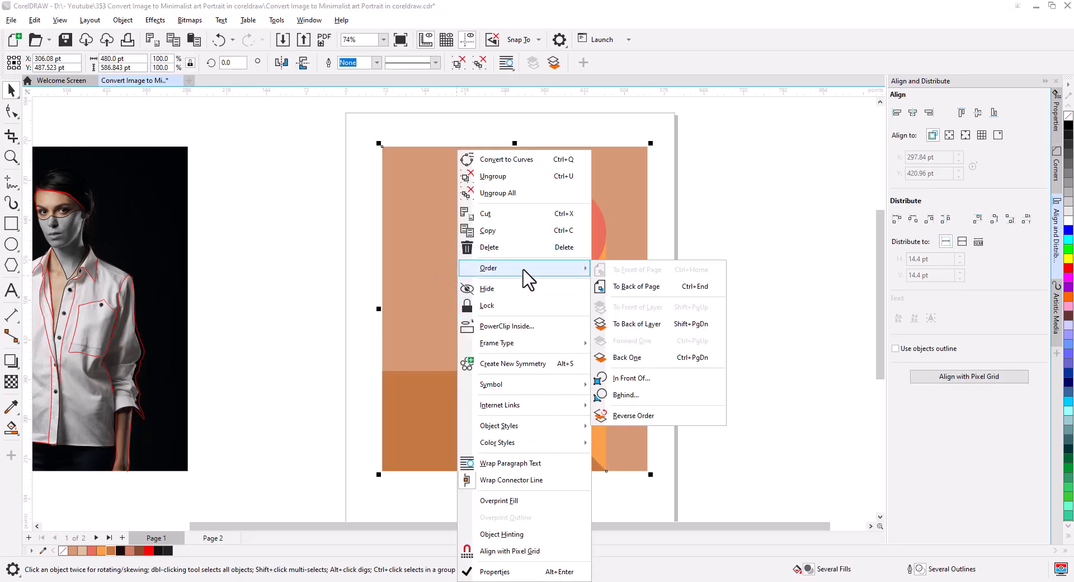
pyautogui.click(638, 286)
pyautogui.click(687, 361)
pyautogui.scroll(2, 565, 353)
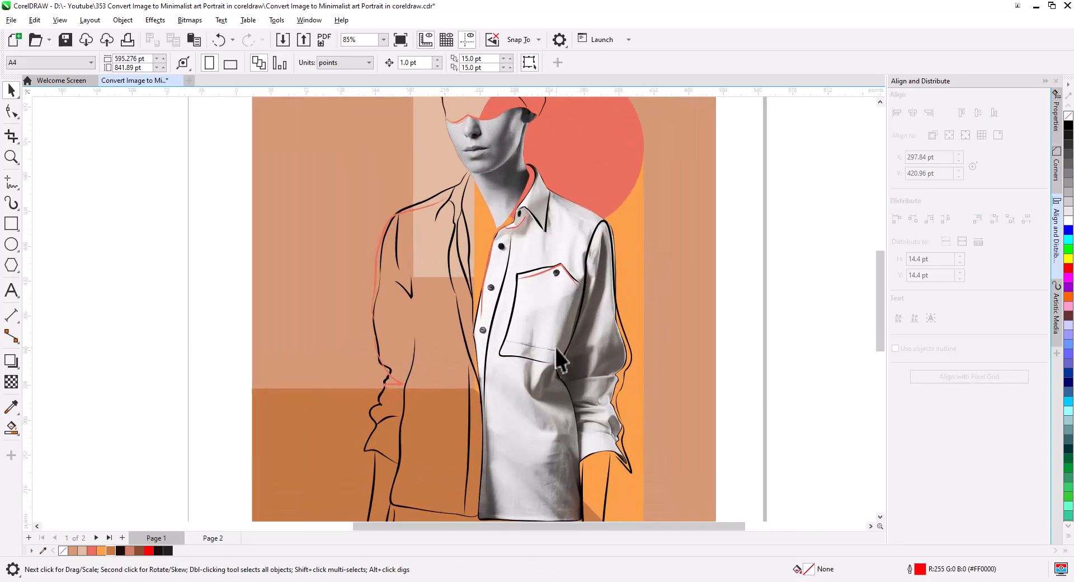
pyautogui.moveTo(551, 327); pyautogui.dragTo(556, 413)
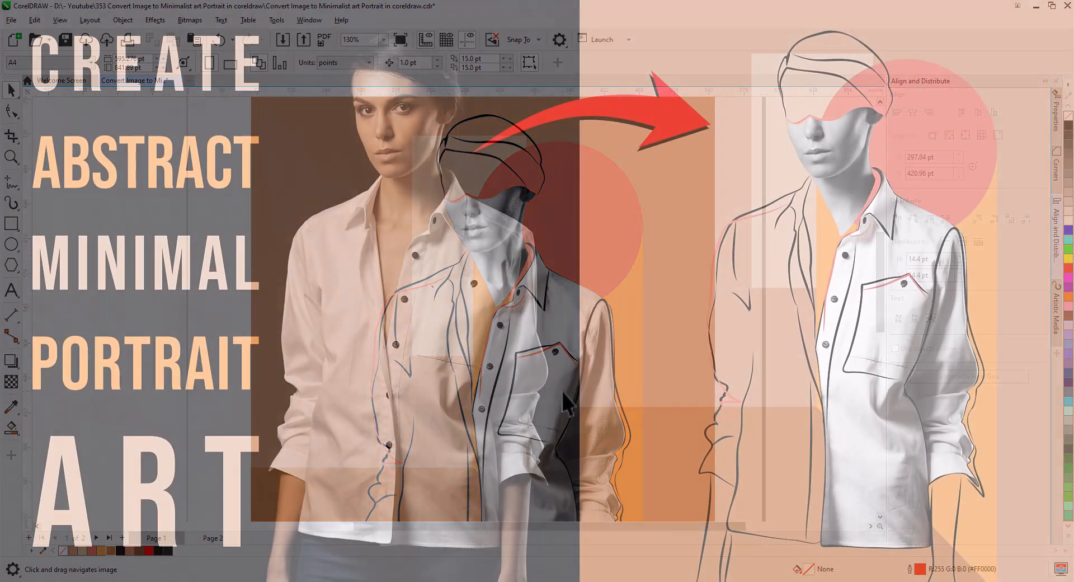